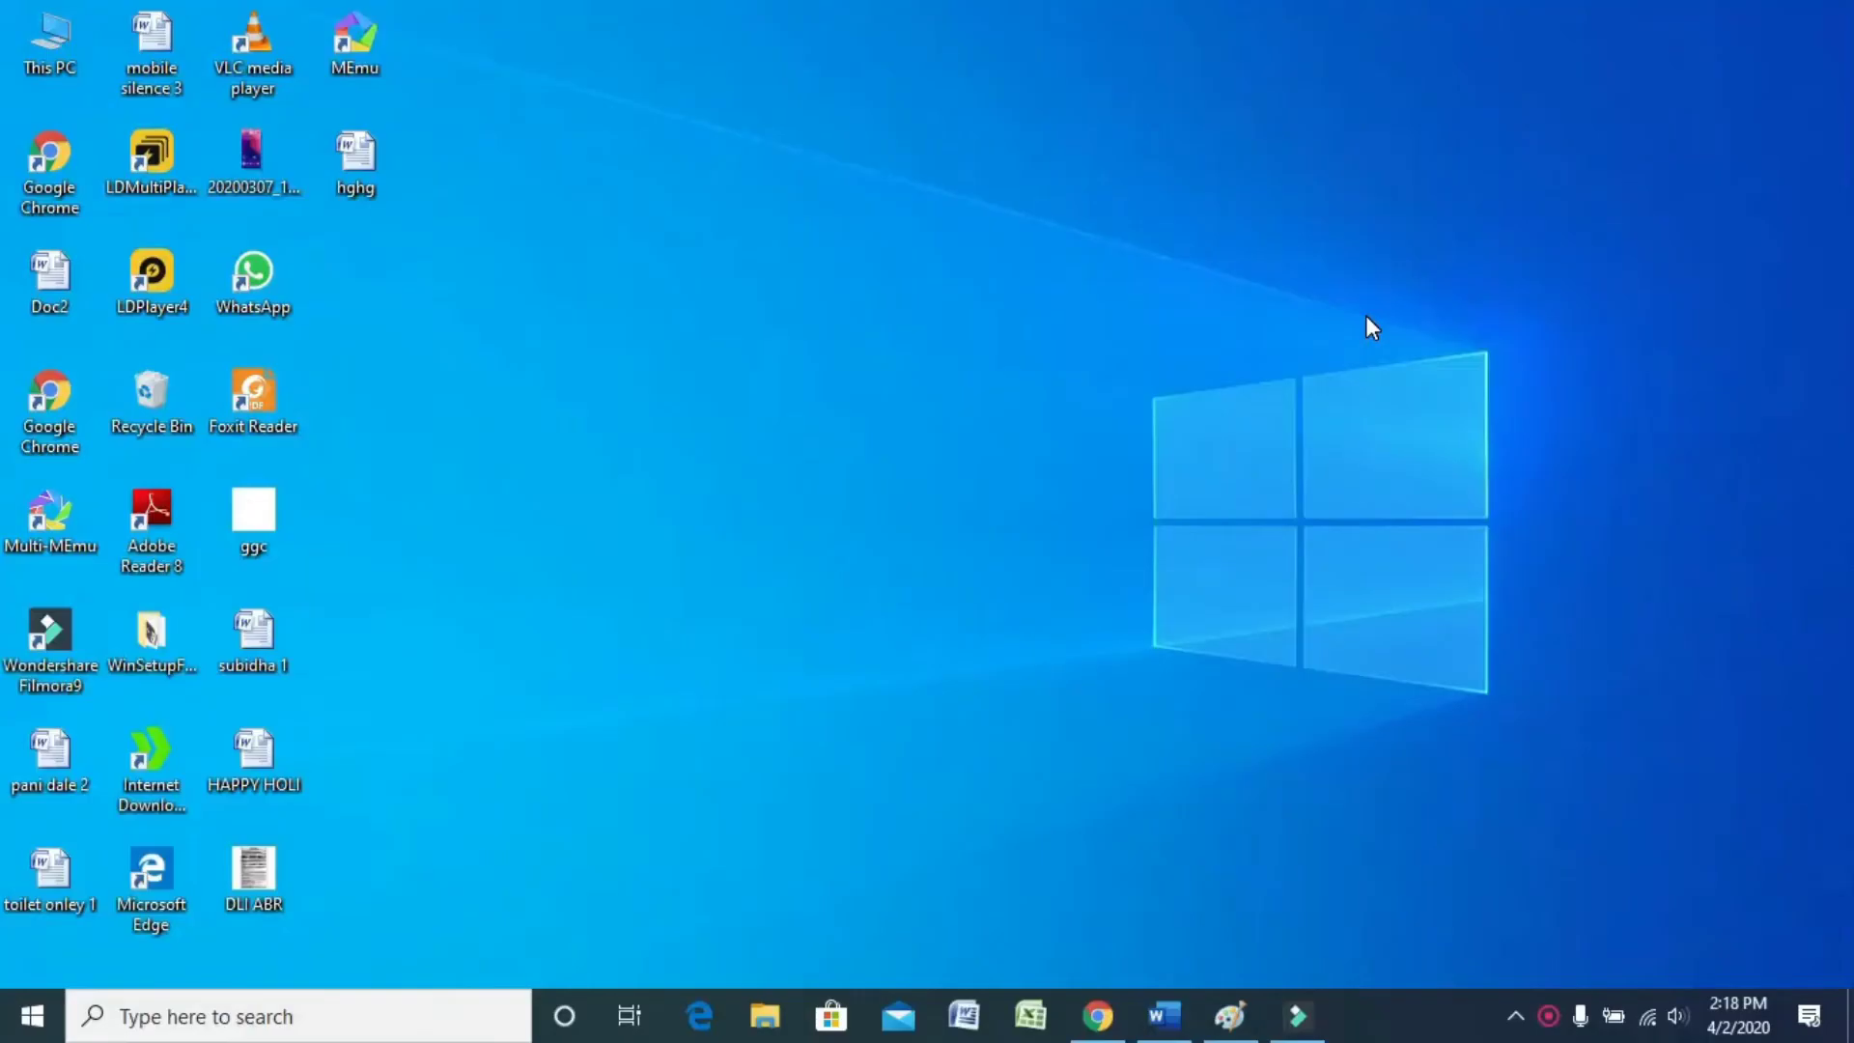
Step: Bring up the hghg document and move the Cartoon Network reference picture slightly left and down
left_click(1169, 1015)
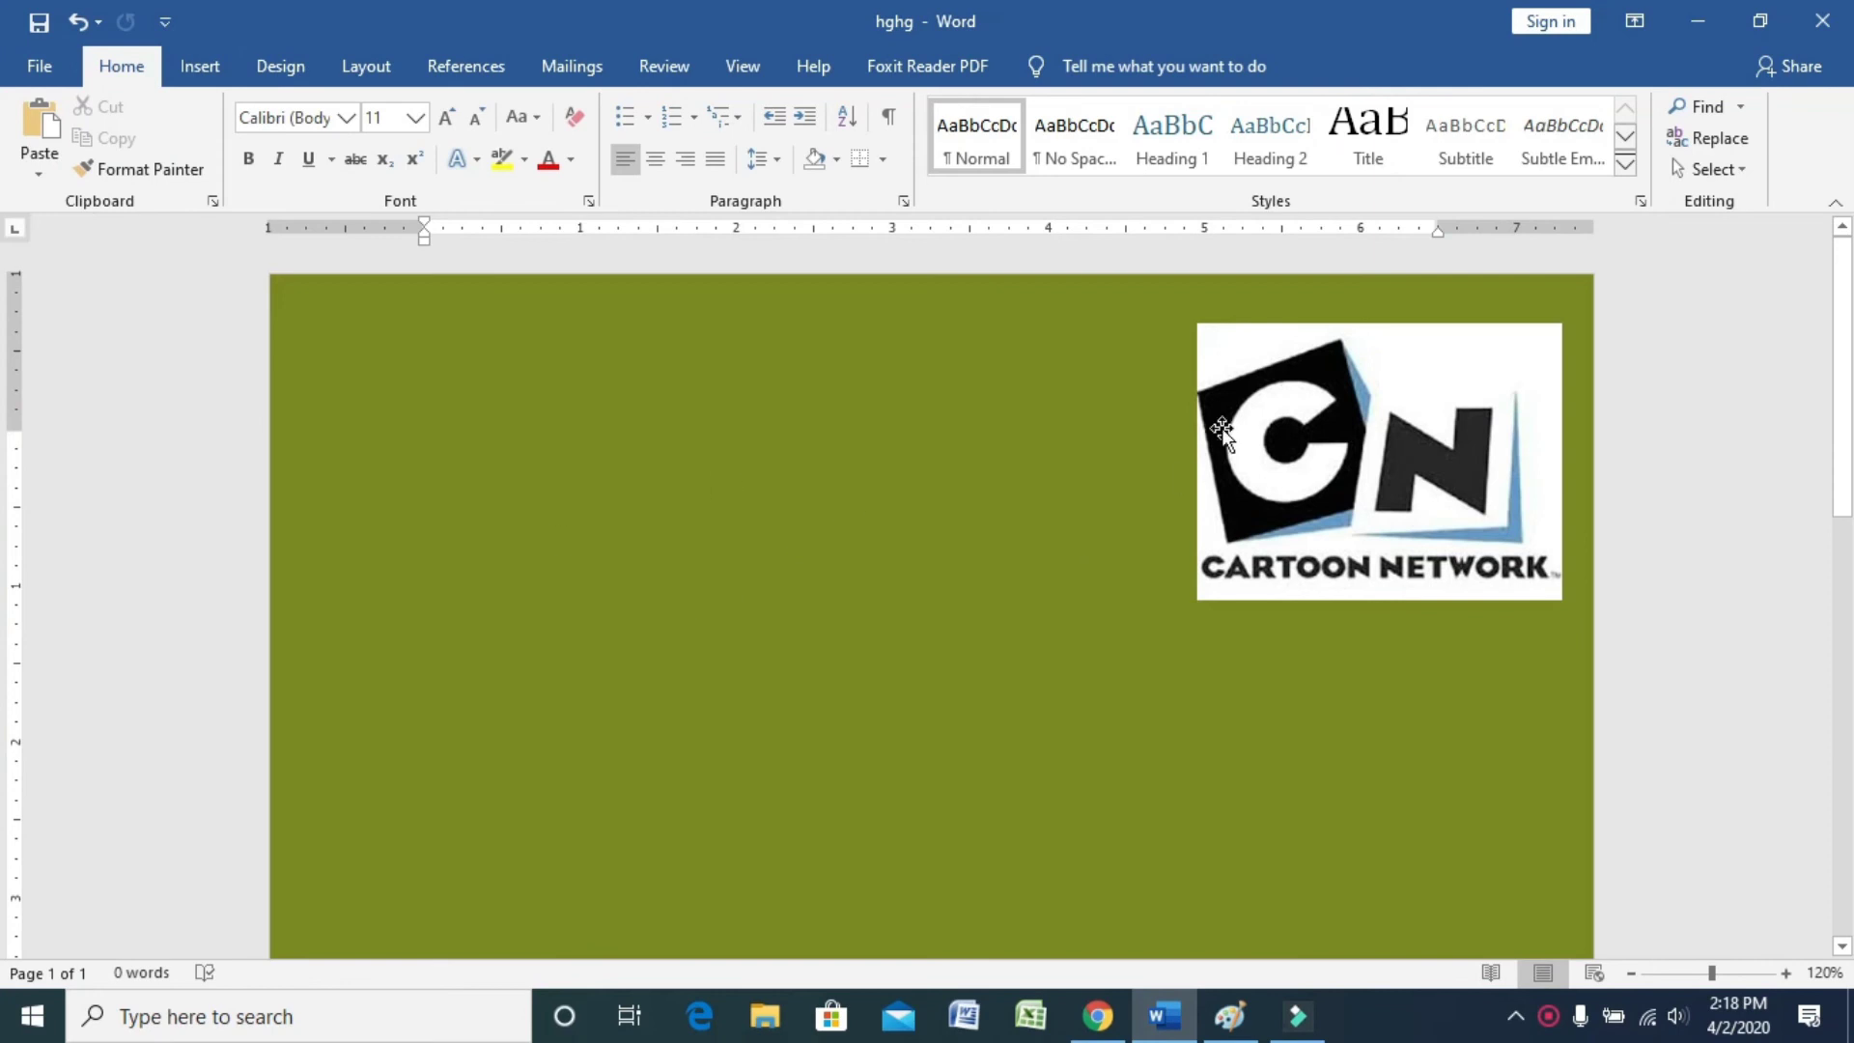
left_click(1308, 392)
mouse_move(1352, 430)
left_mouse_down()
mouse_move(1056, 483)
mouse_move(1382, 408)
left_mouse_up()
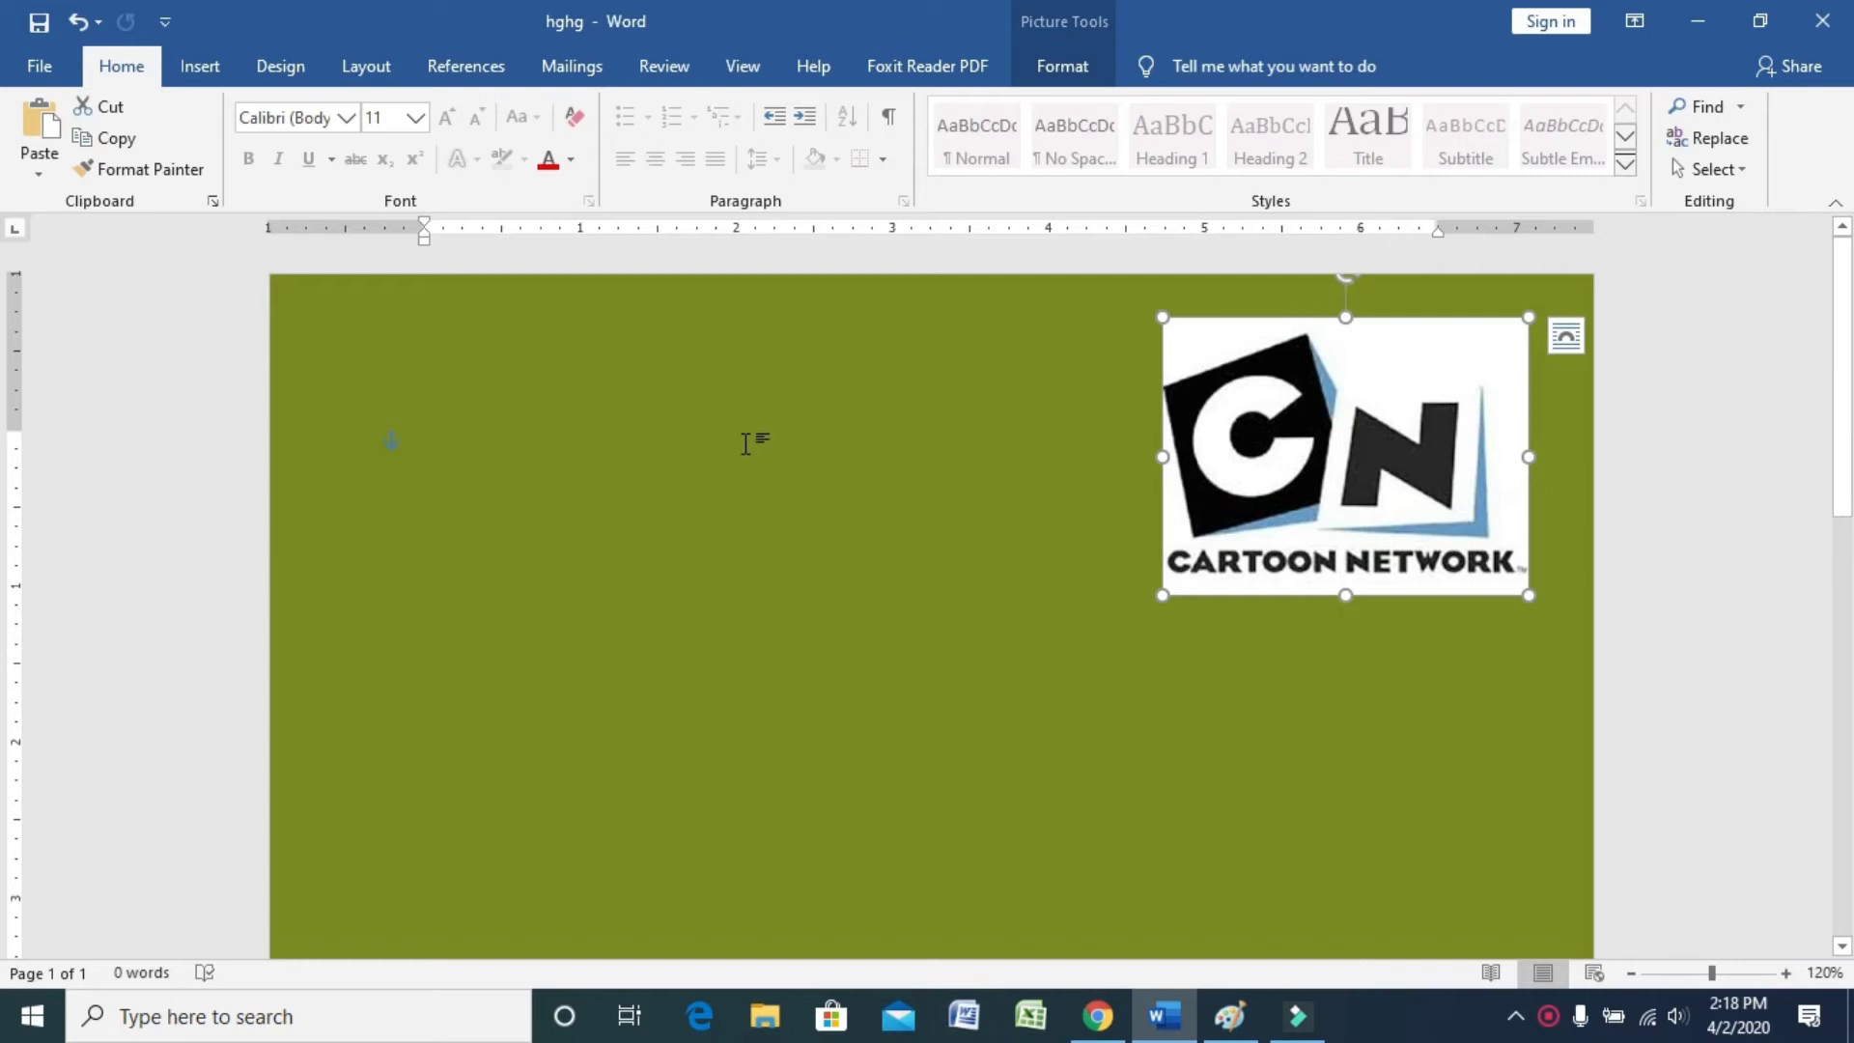
Step: Draw a rectangle to the left of the Cartoon Network reference logo
left_click(214, 67)
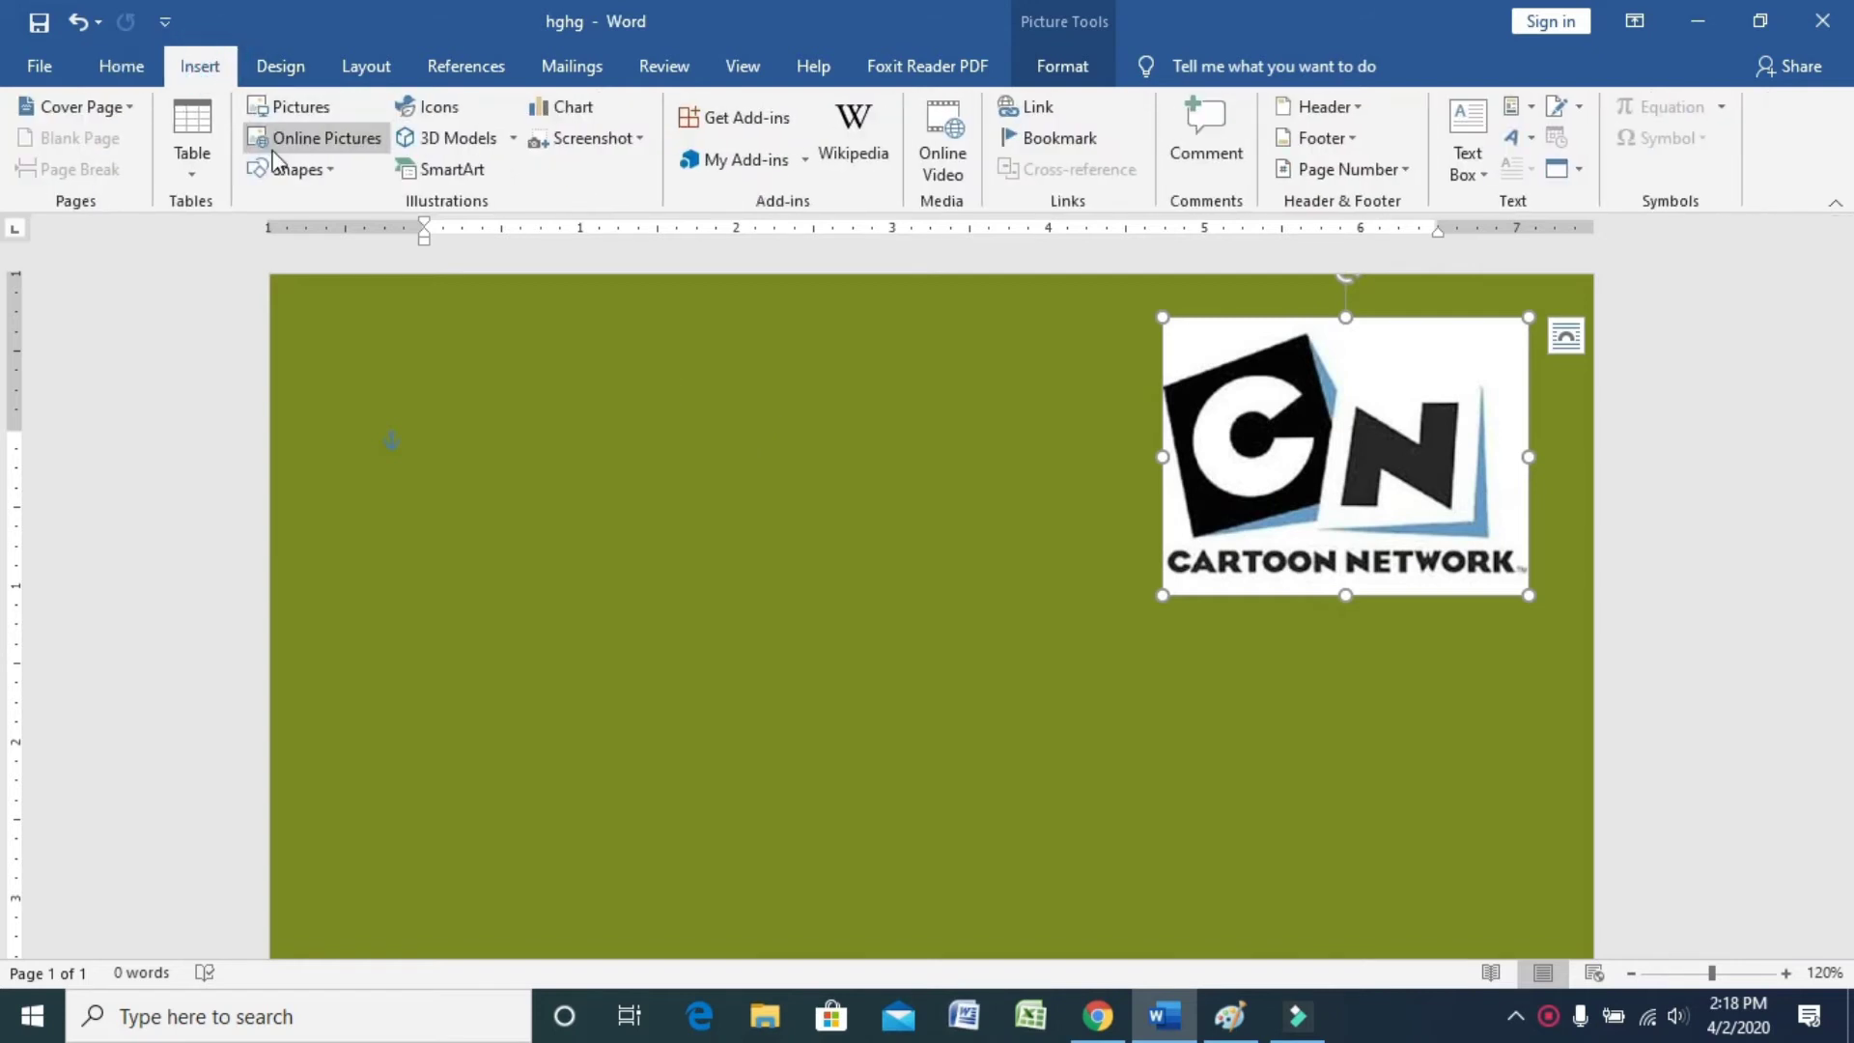
left_click(295, 171)
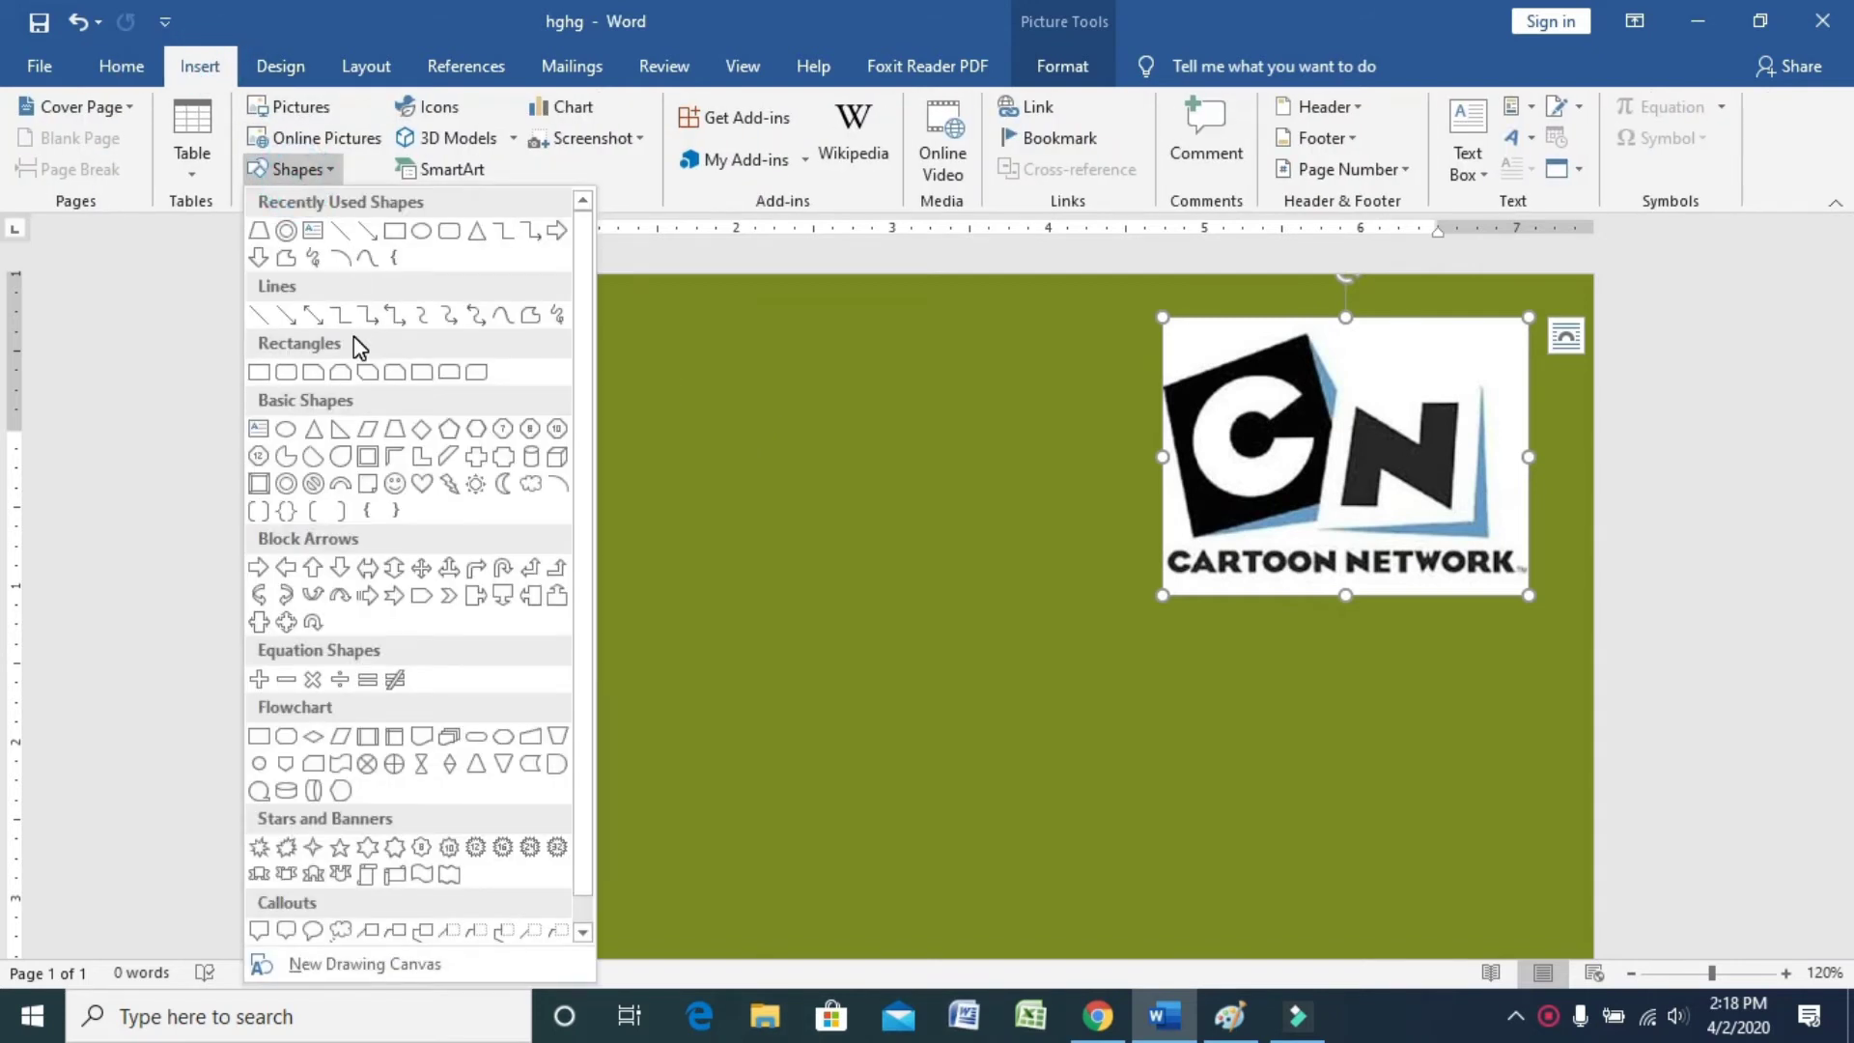
left_click(393, 232)
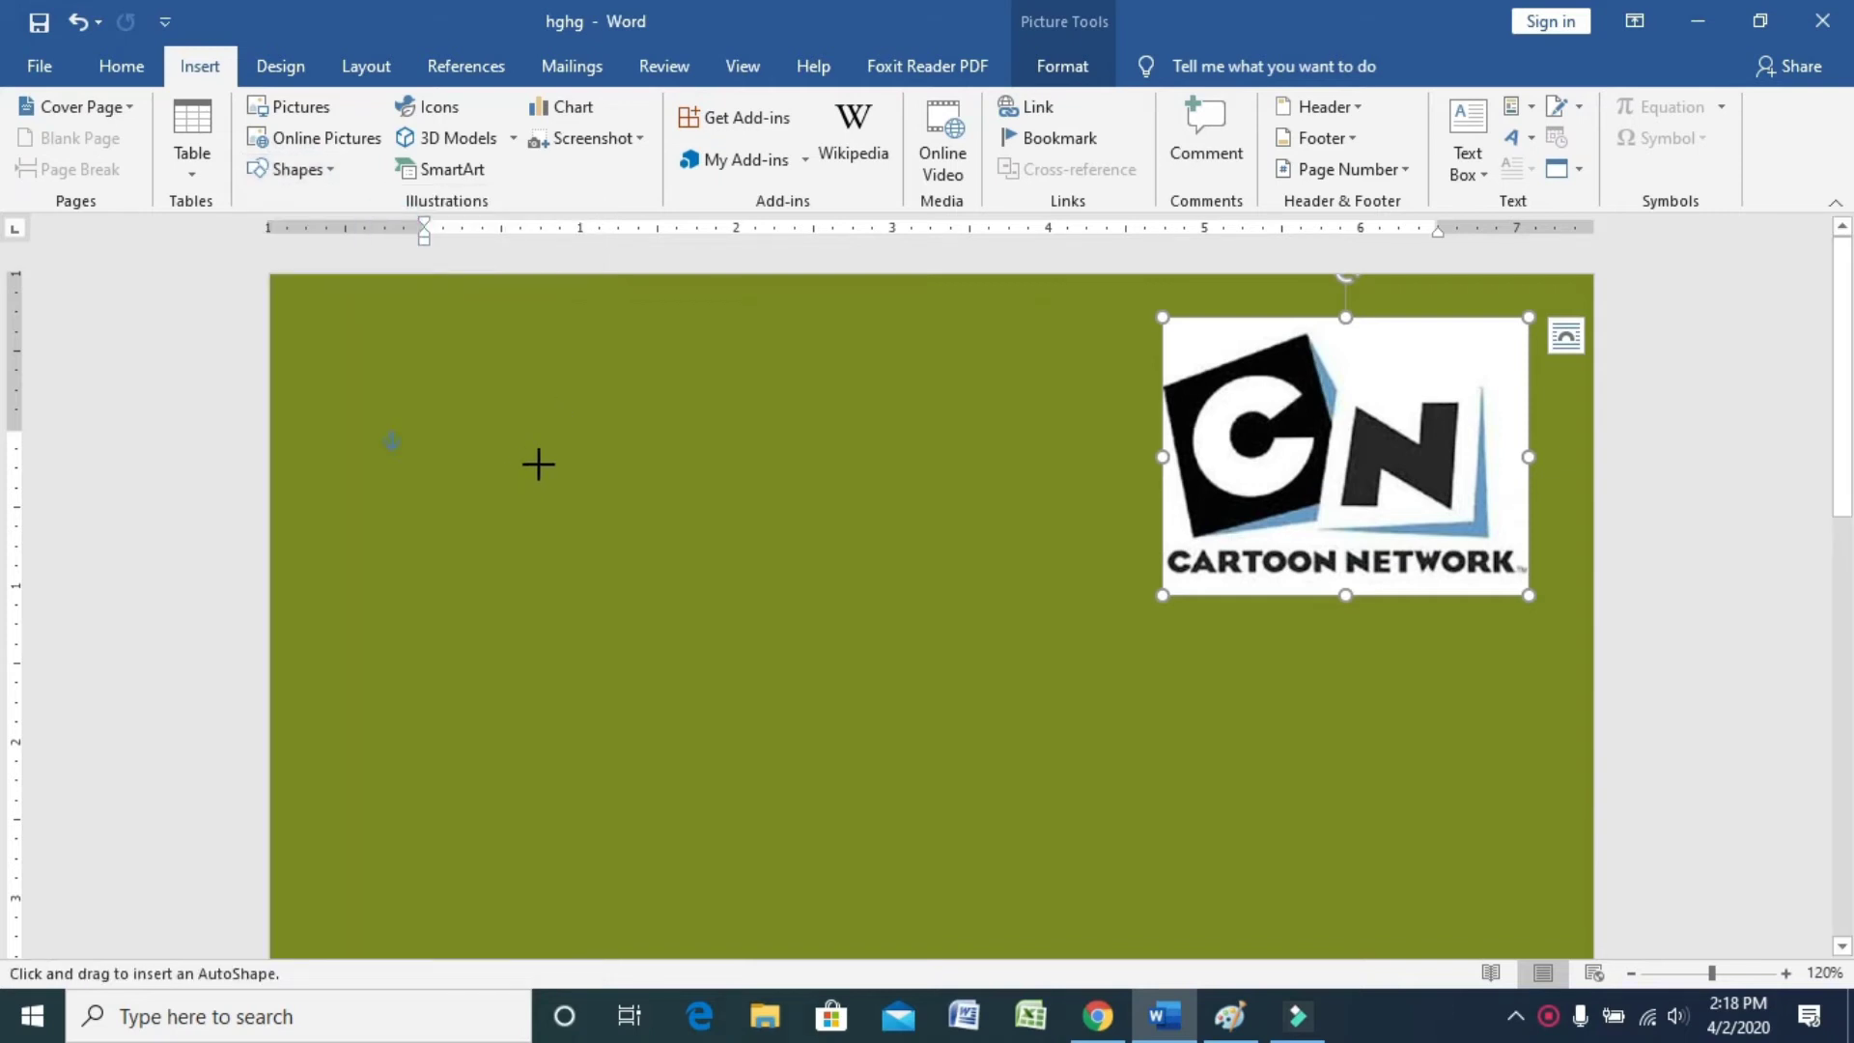
left_click_drag(539, 466, 754, 662)
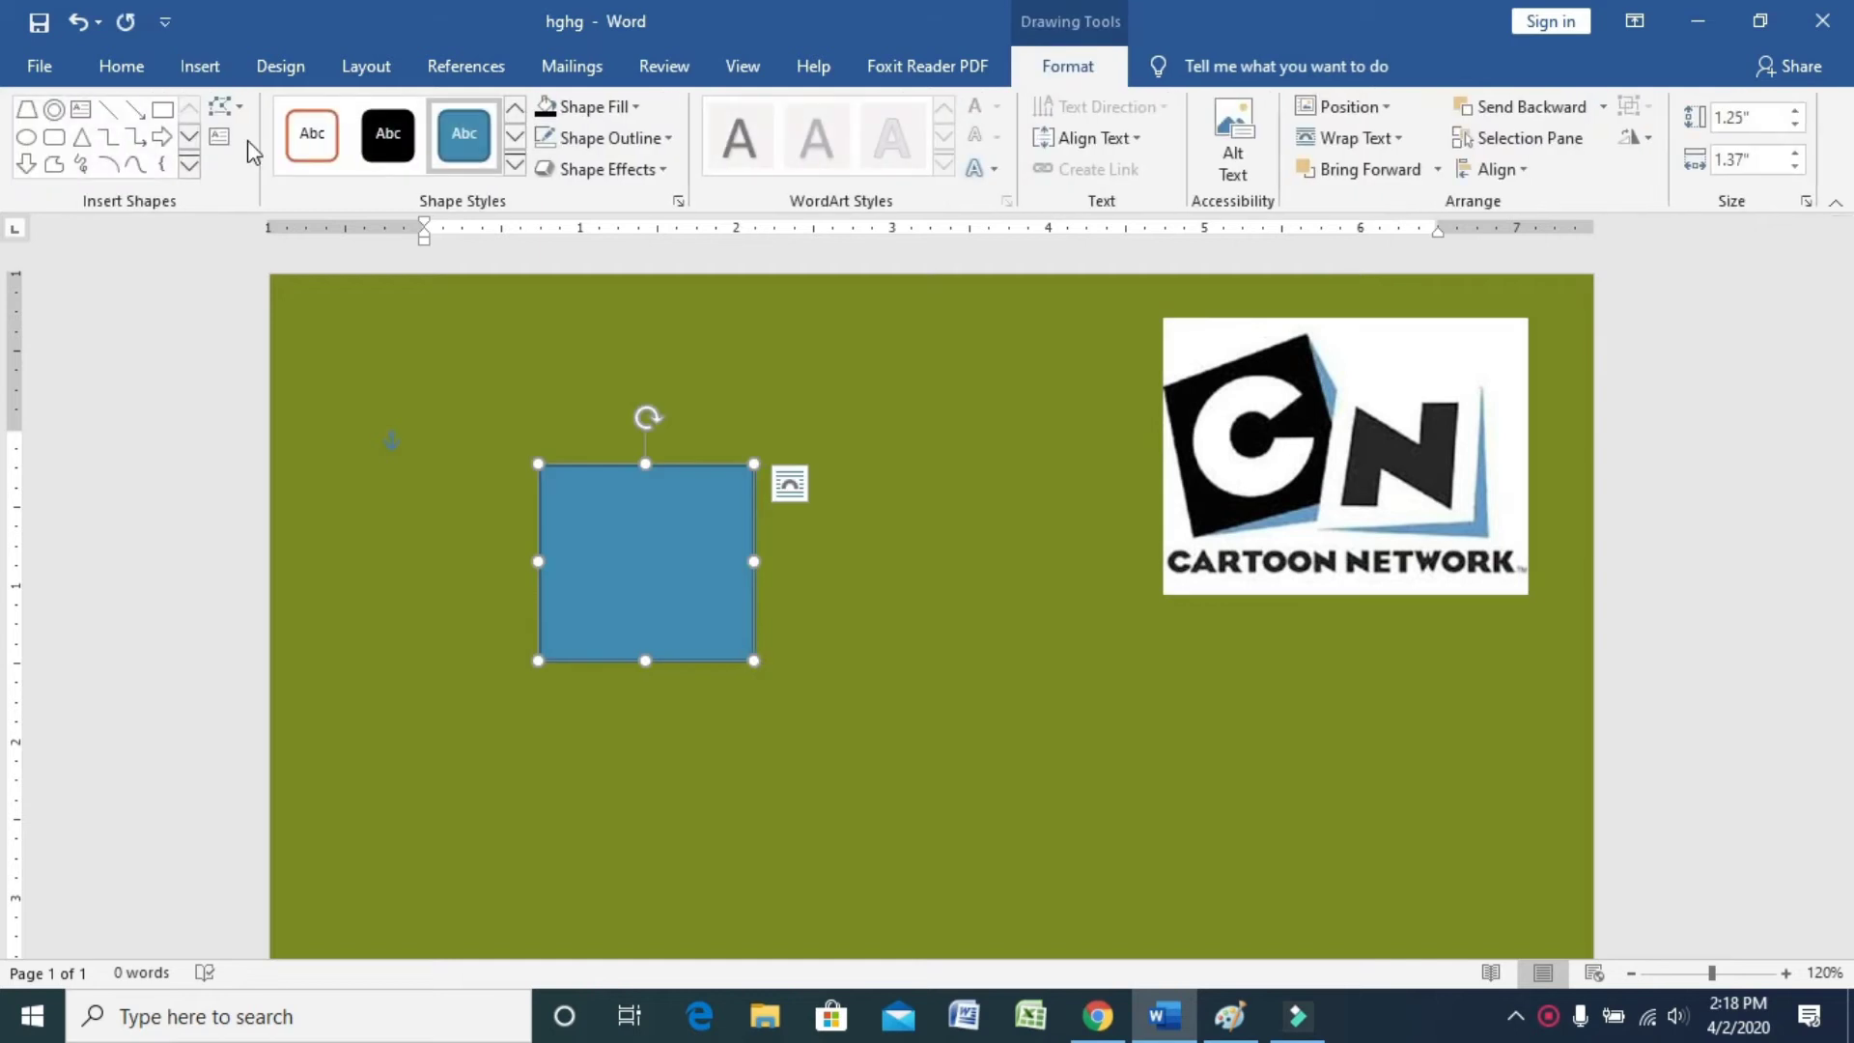
Step: Edit the rectangle's corner points to skew it into a tilted 1.53" by 1.7" shape
left_click(226, 106)
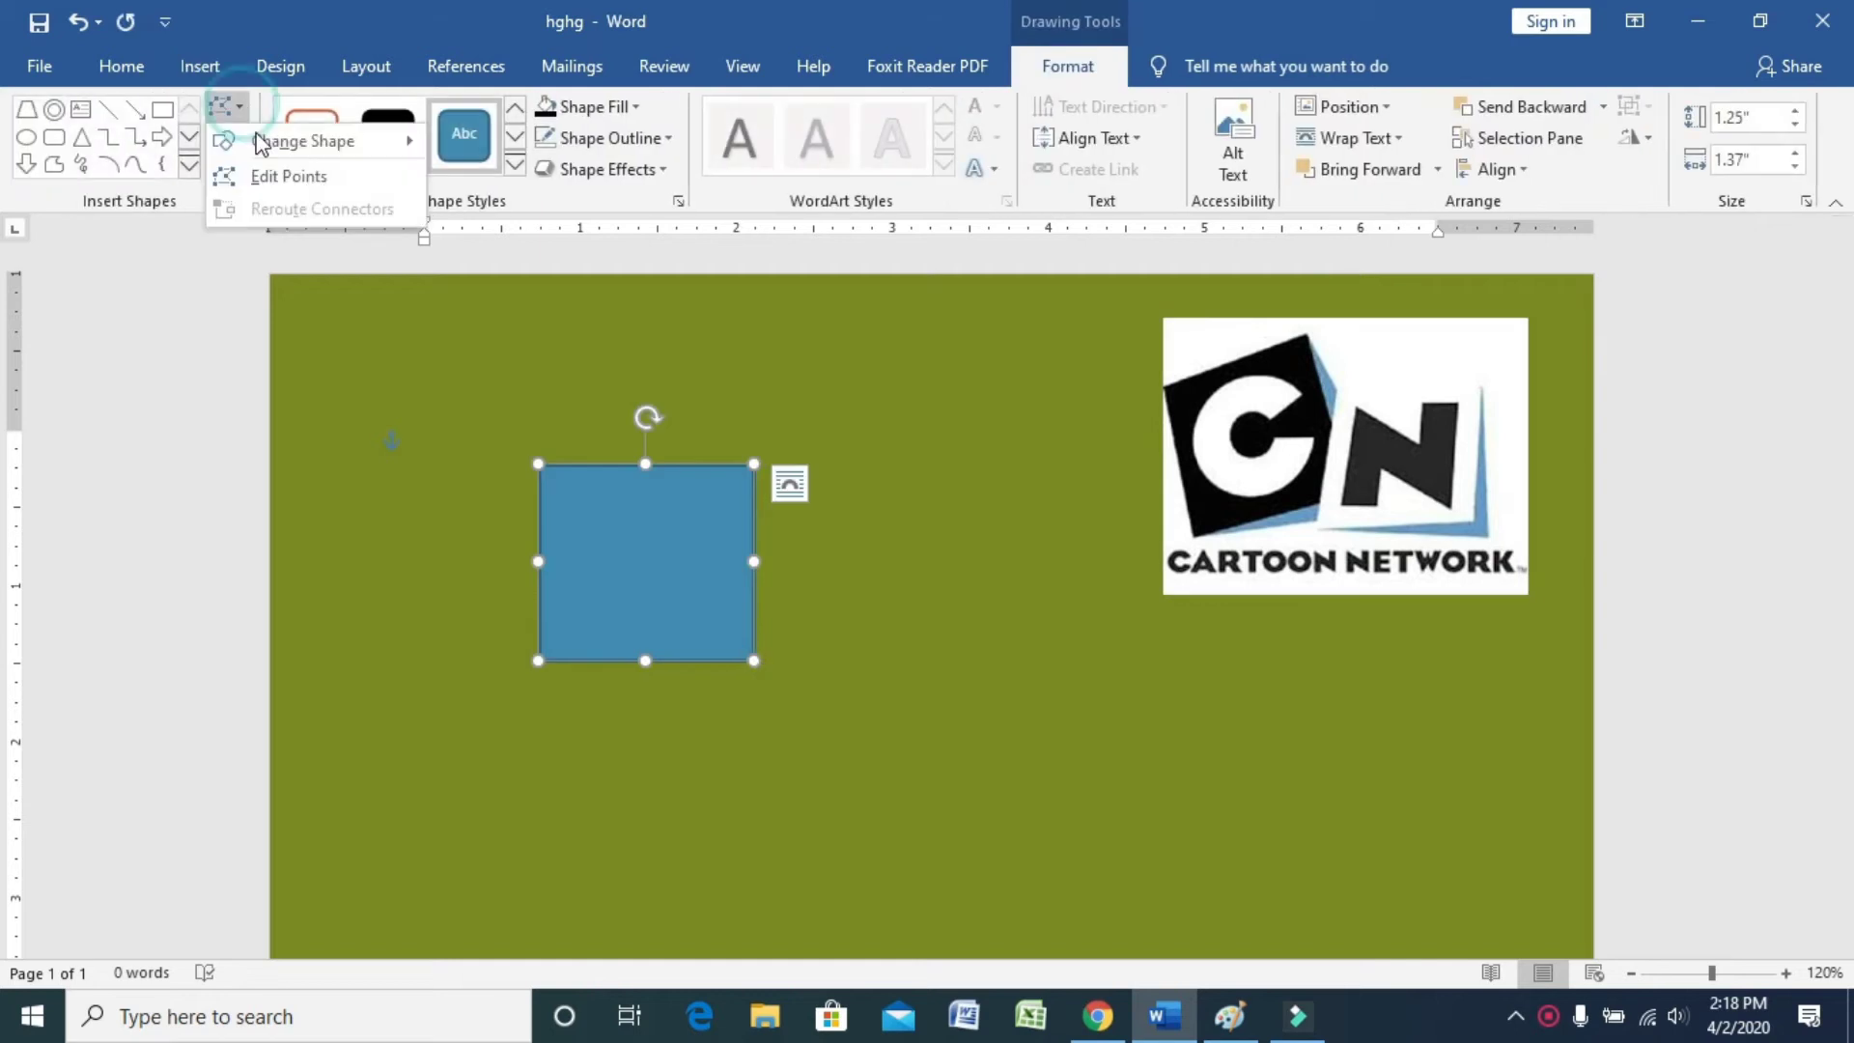
left_click(293, 177)
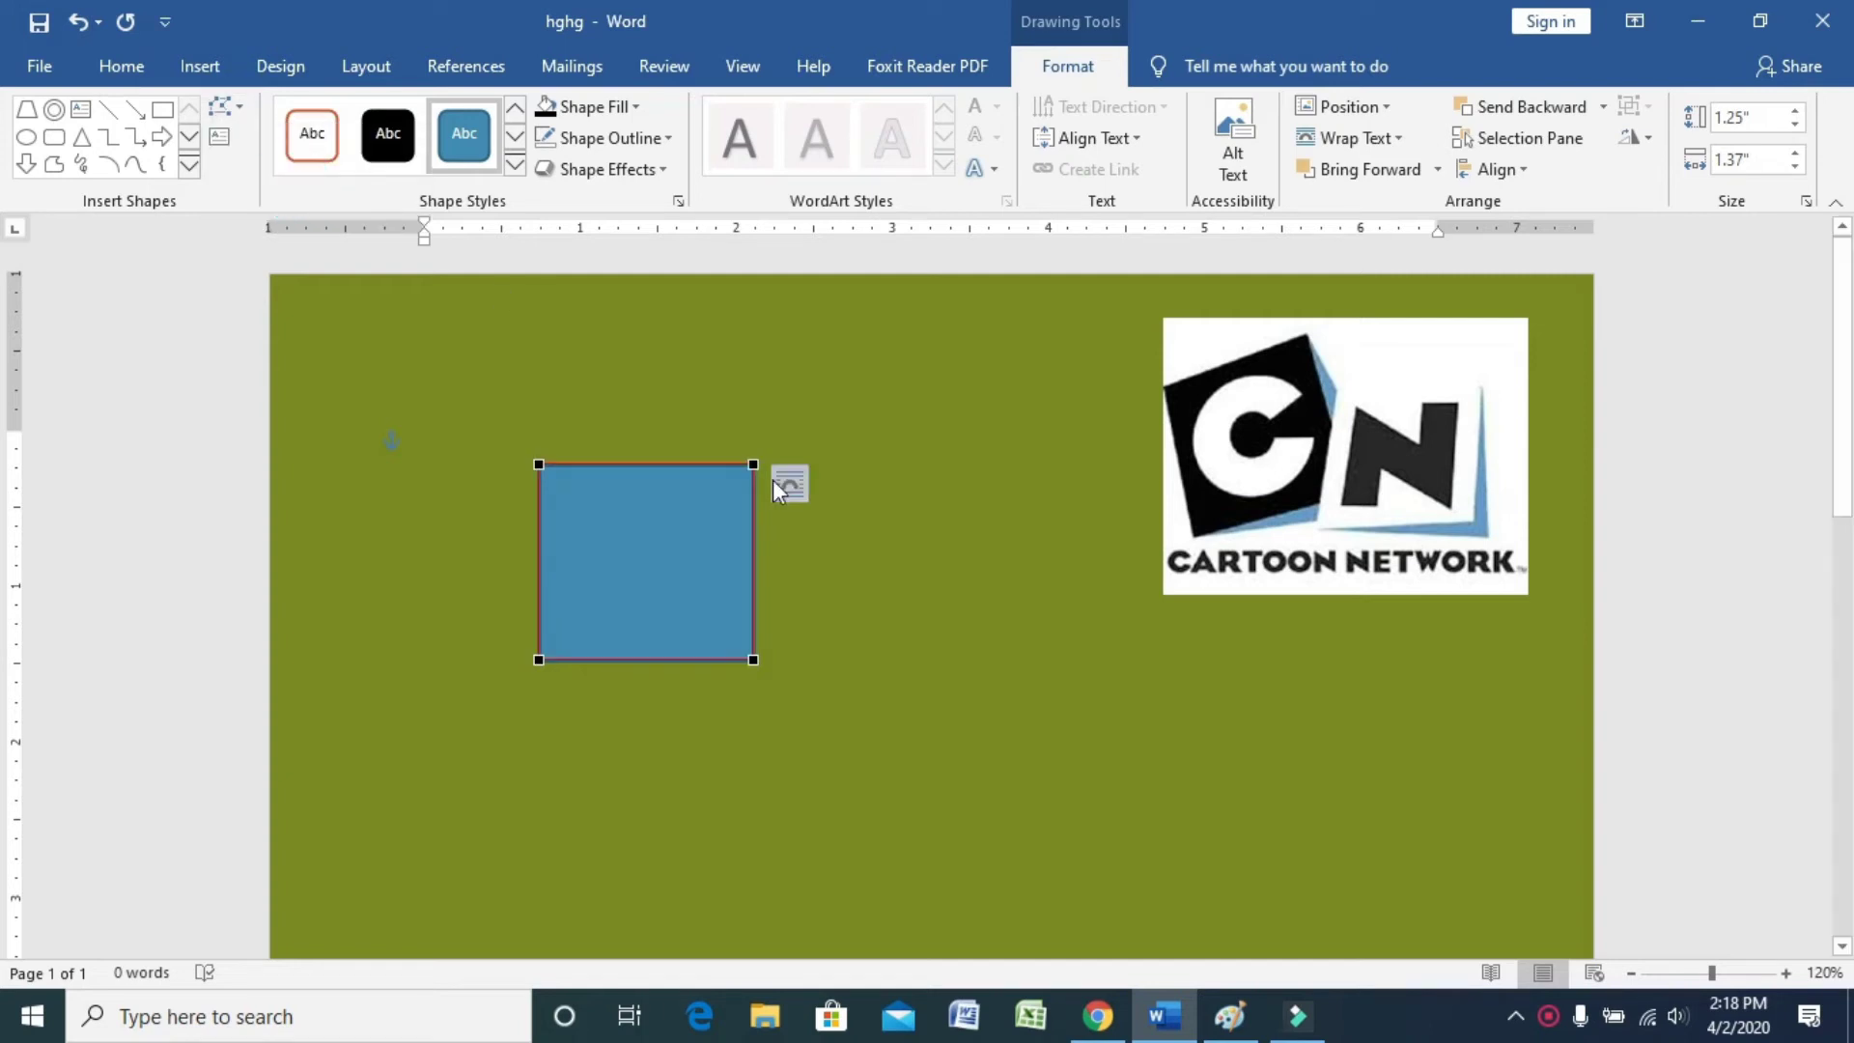
left_click_drag(753, 465, 745, 415)
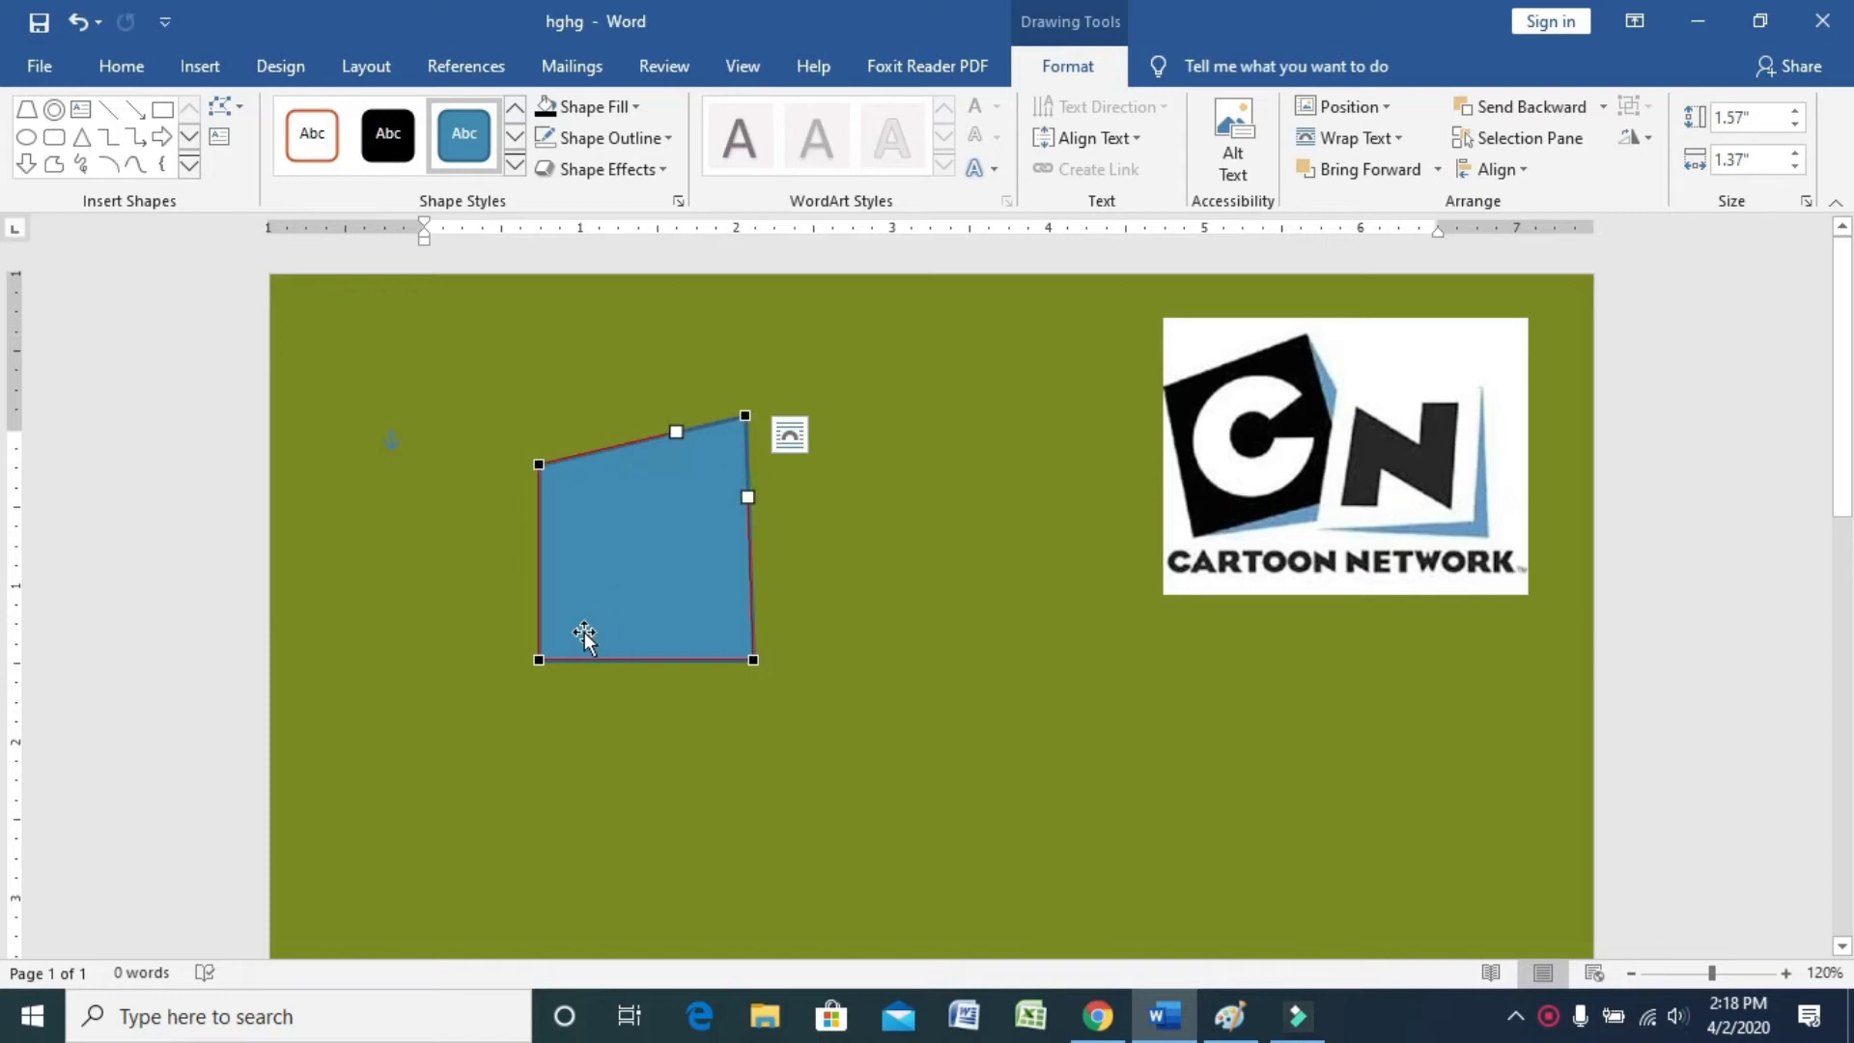
left_click_drag(539, 660, 575, 655)
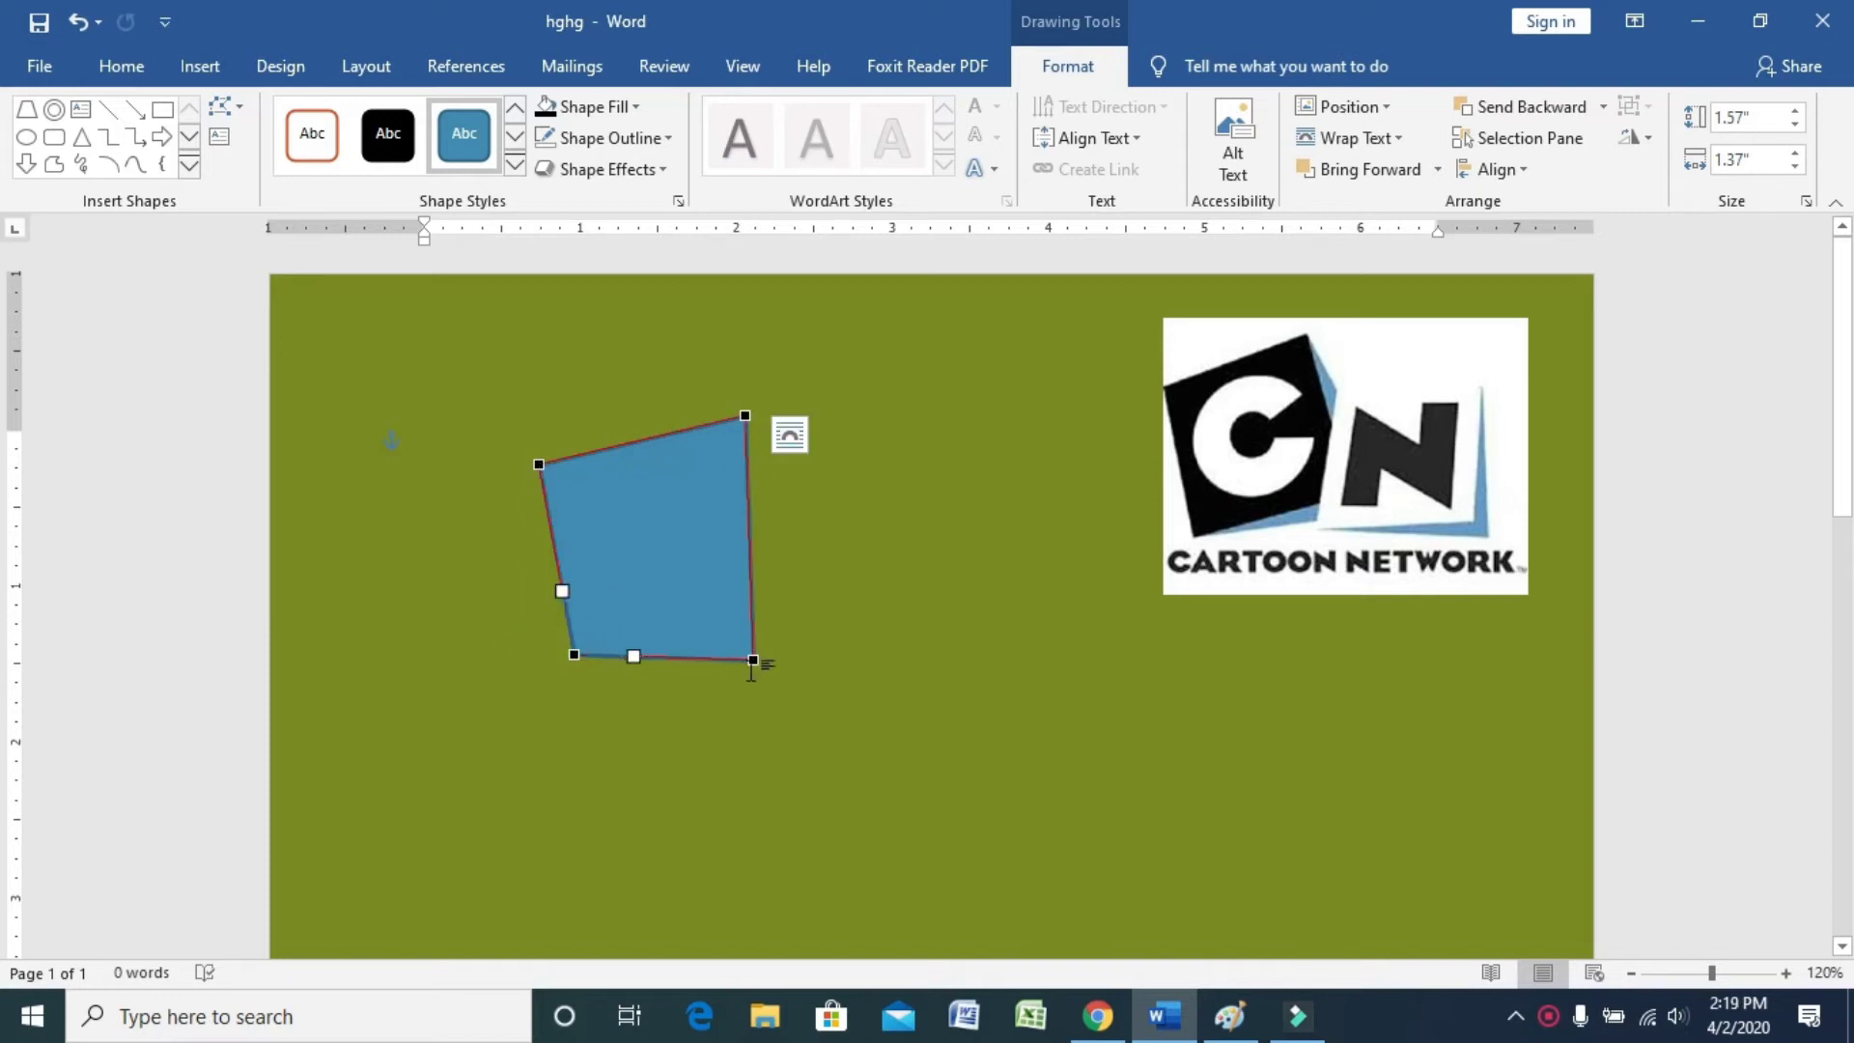
left_click_drag(757, 659, 814, 631)
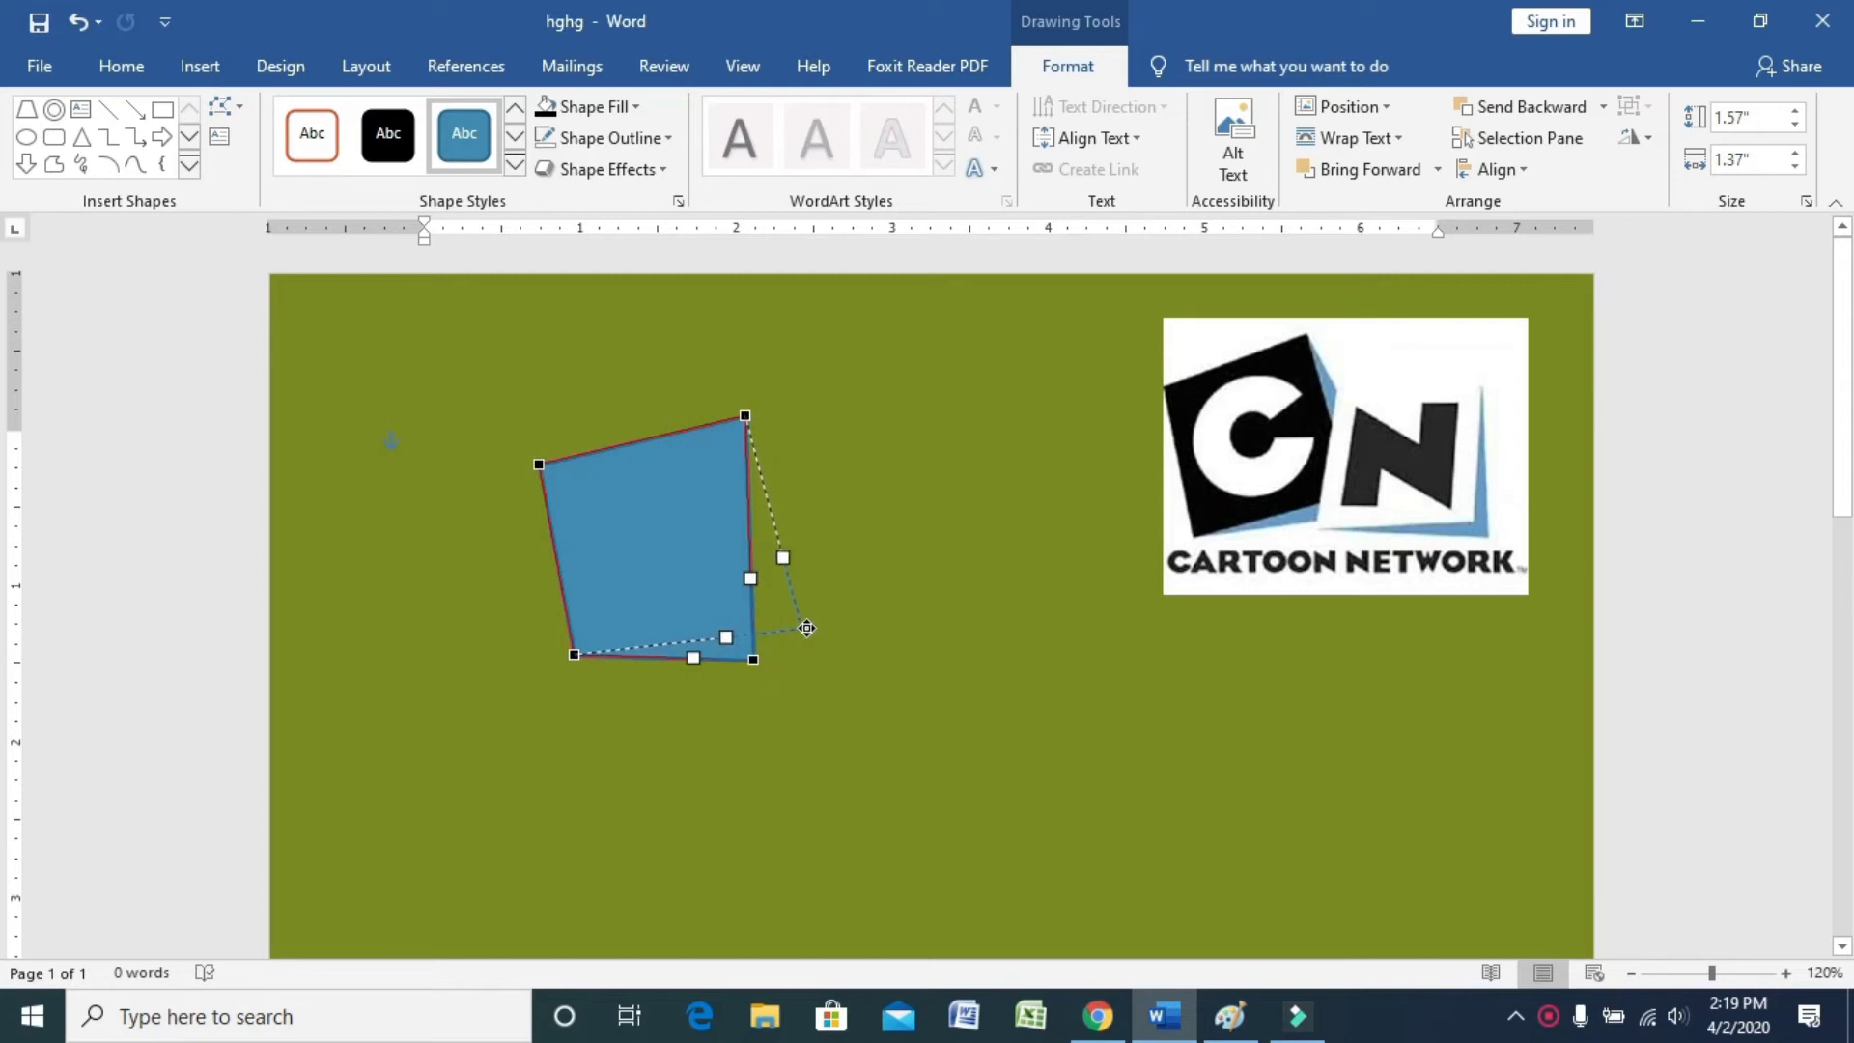
left_click_drag(815, 630, 815, 631)
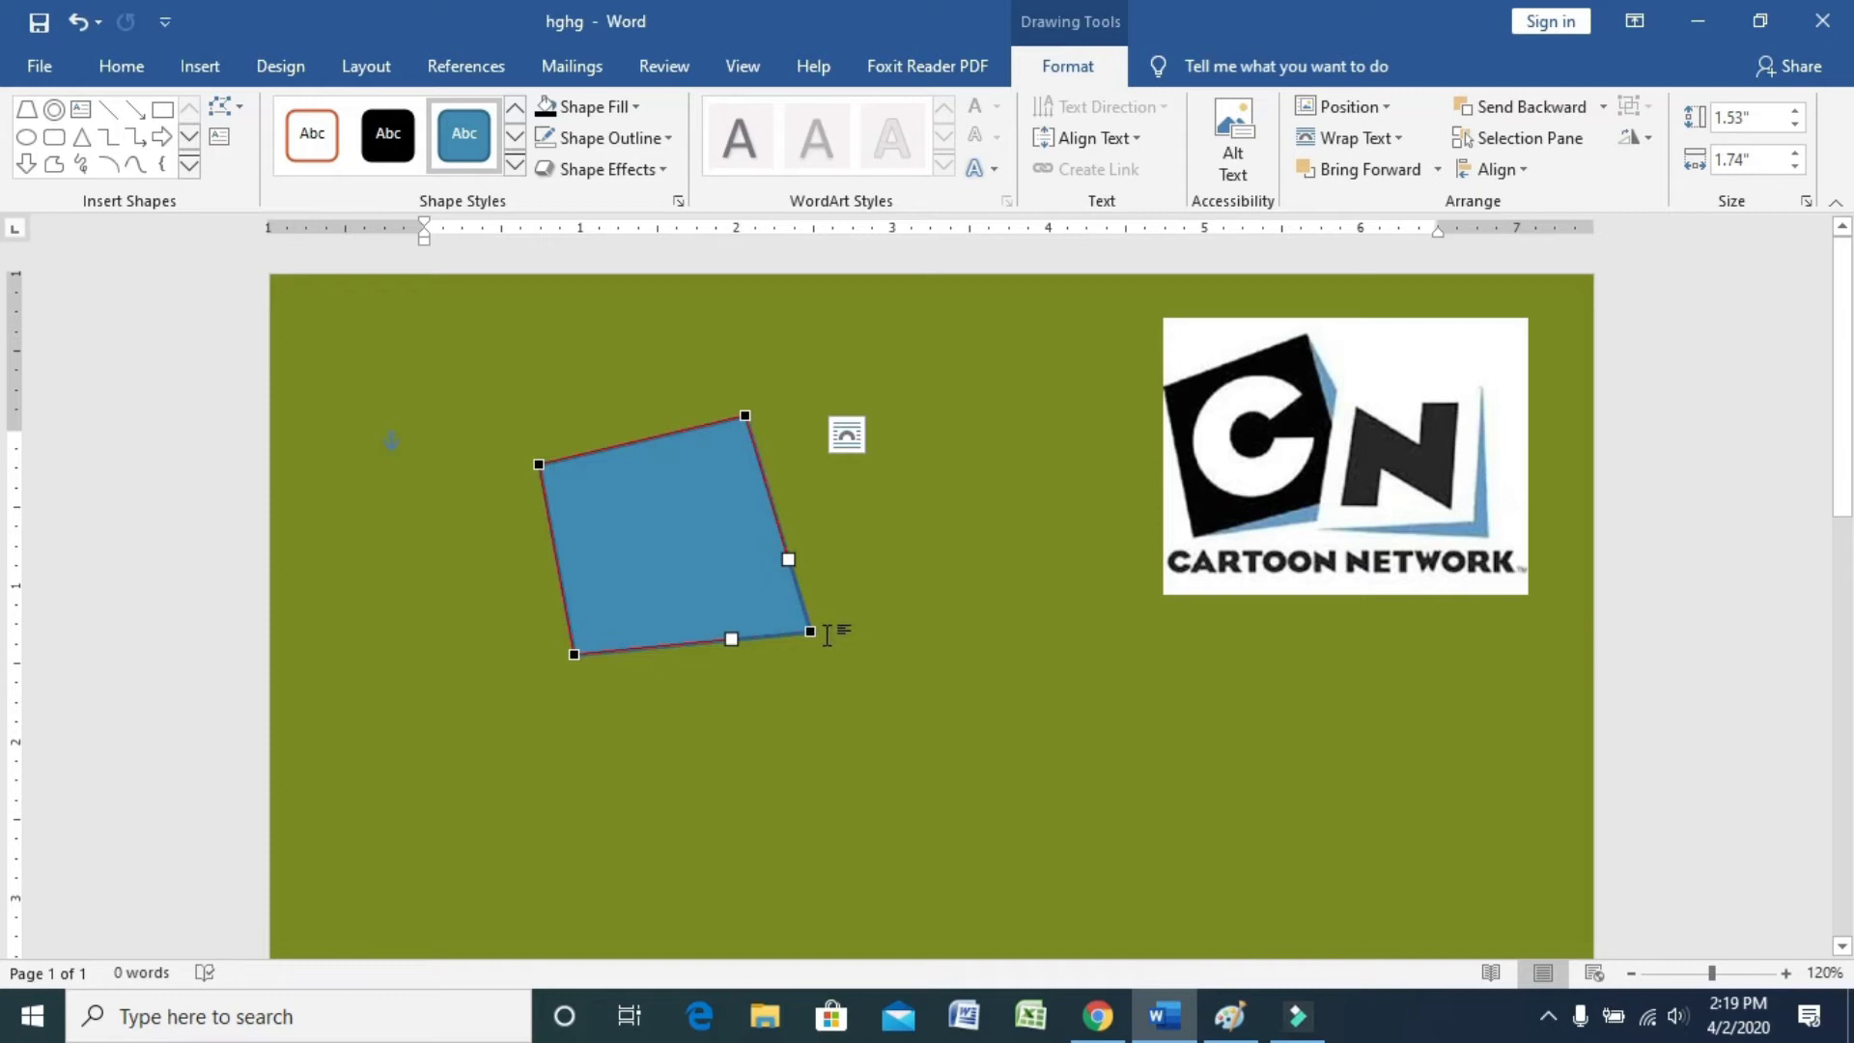
left_click_drag(812, 629, 804, 606)
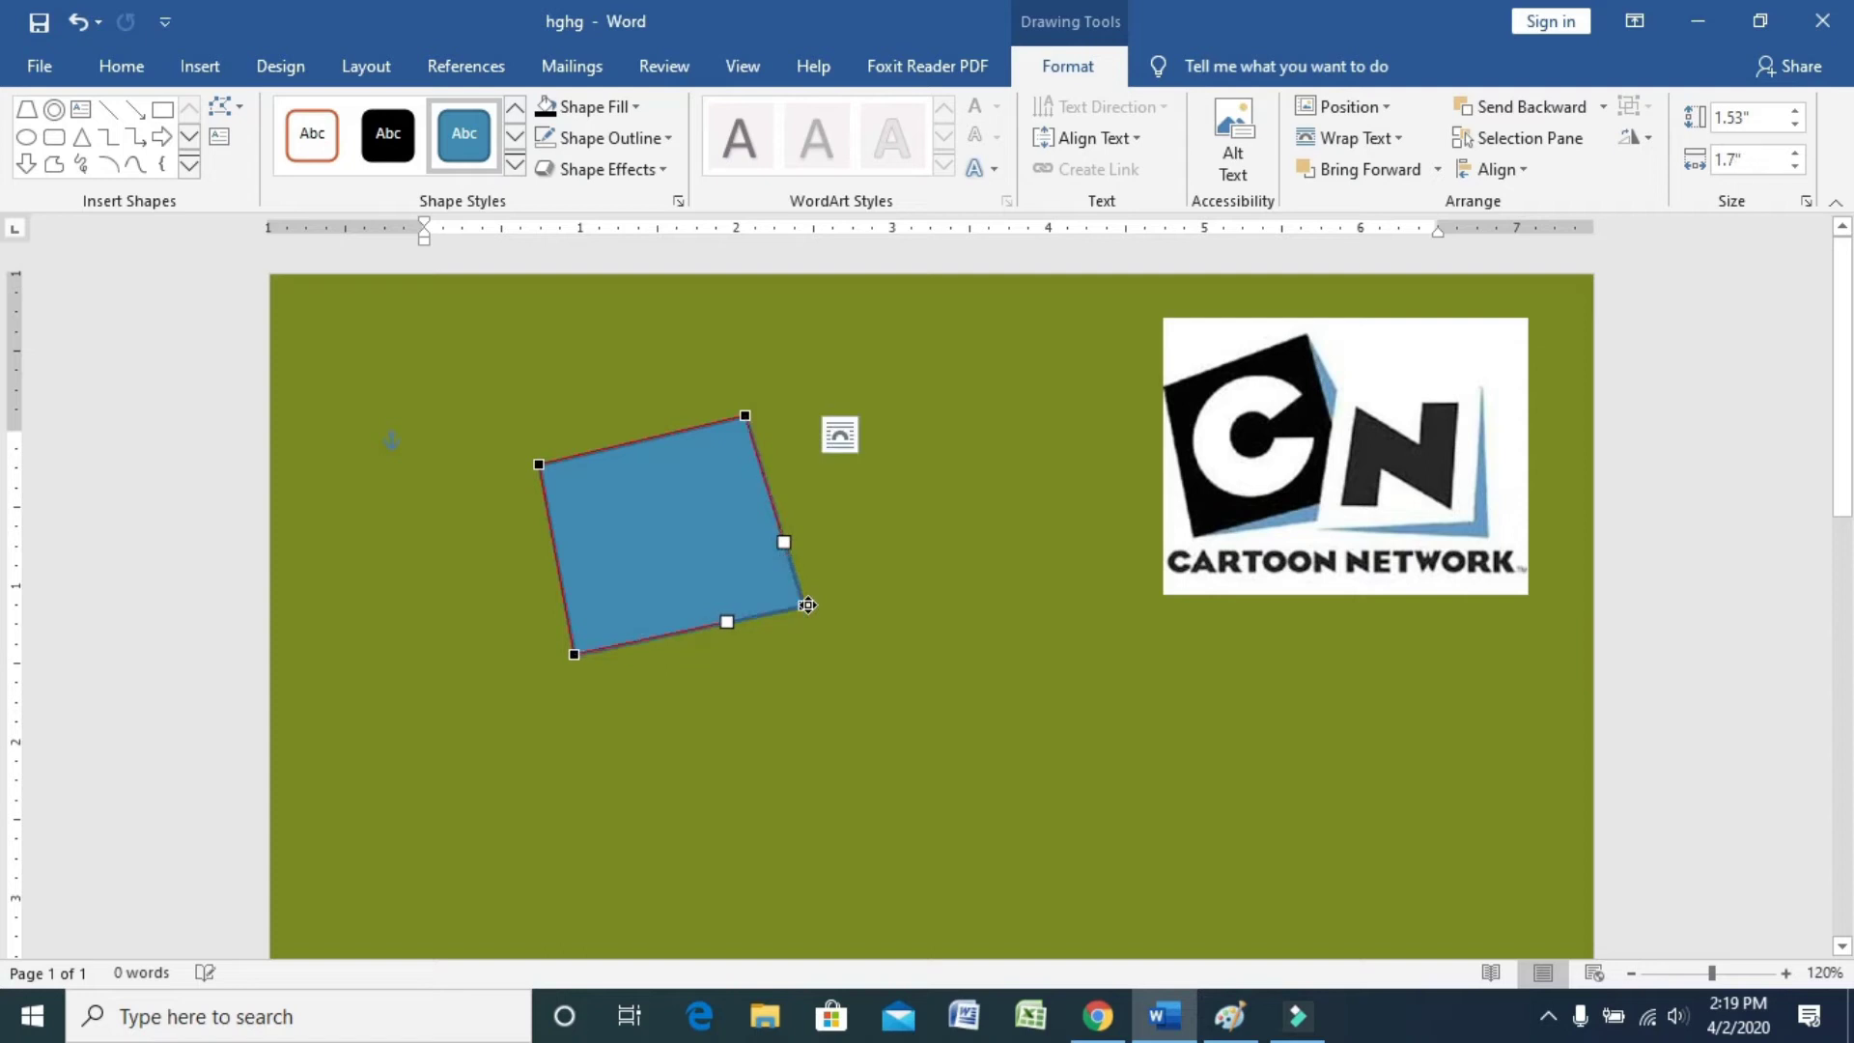
Step: Duplicate the tilted blue shape, enlarge the copy, and move it up and left over the original
left_click(869, 654)
left_click(708, 541)
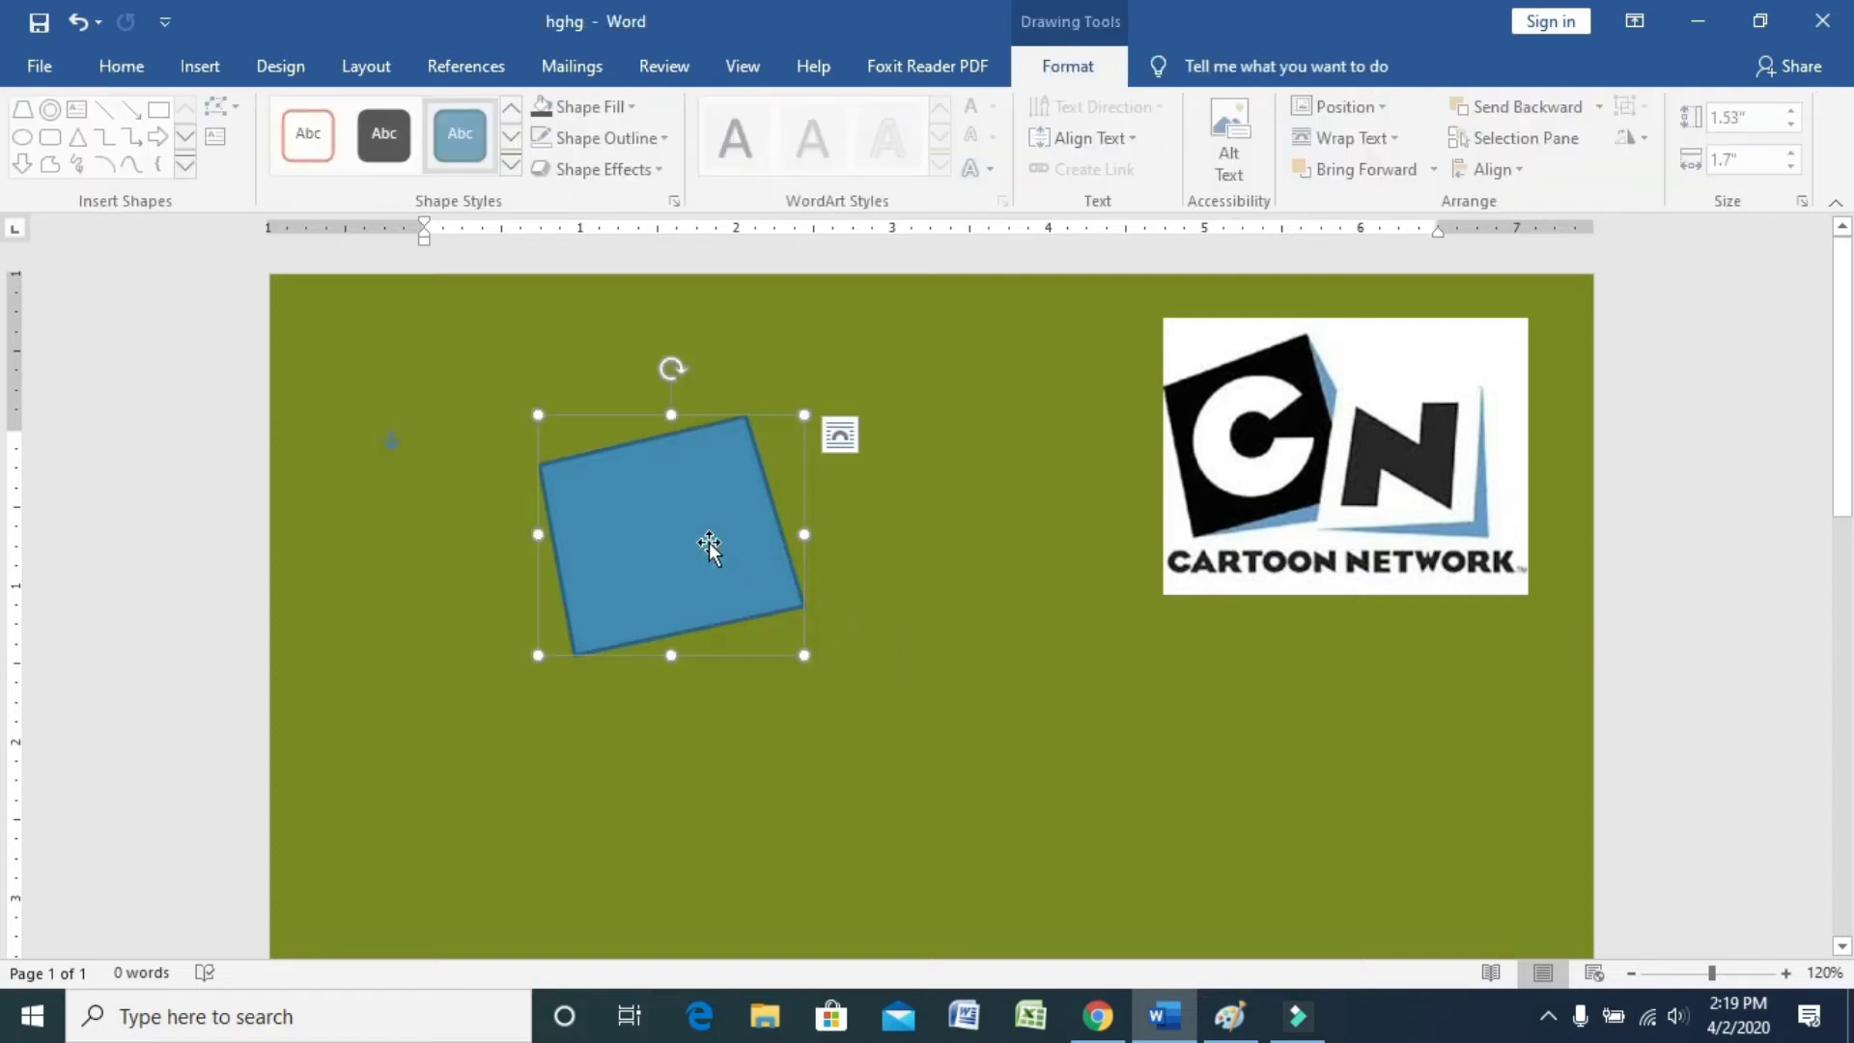
key("ctrl+c")
key("ctrl+v")
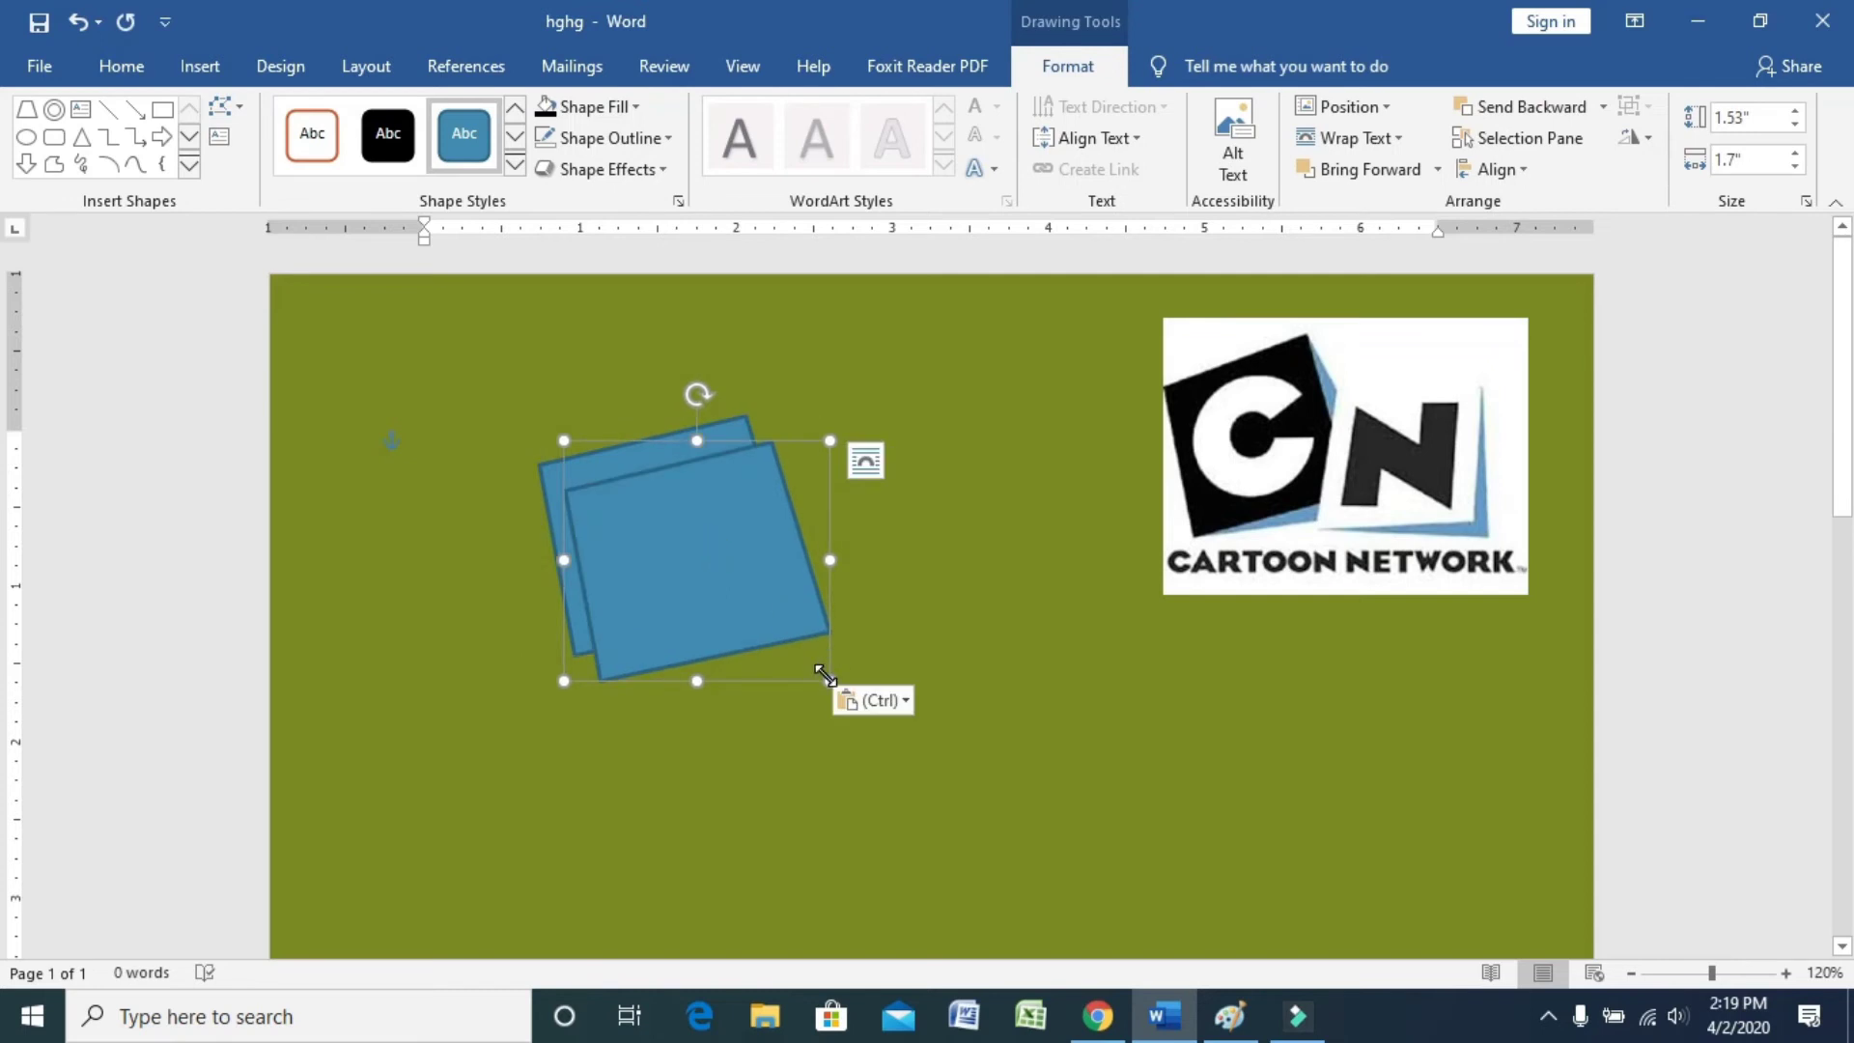
mouse_move(826, 674)
left_mouse_down()
mouse_move(884, 726)
mouse_move(851, 732)
left_mouse_up()
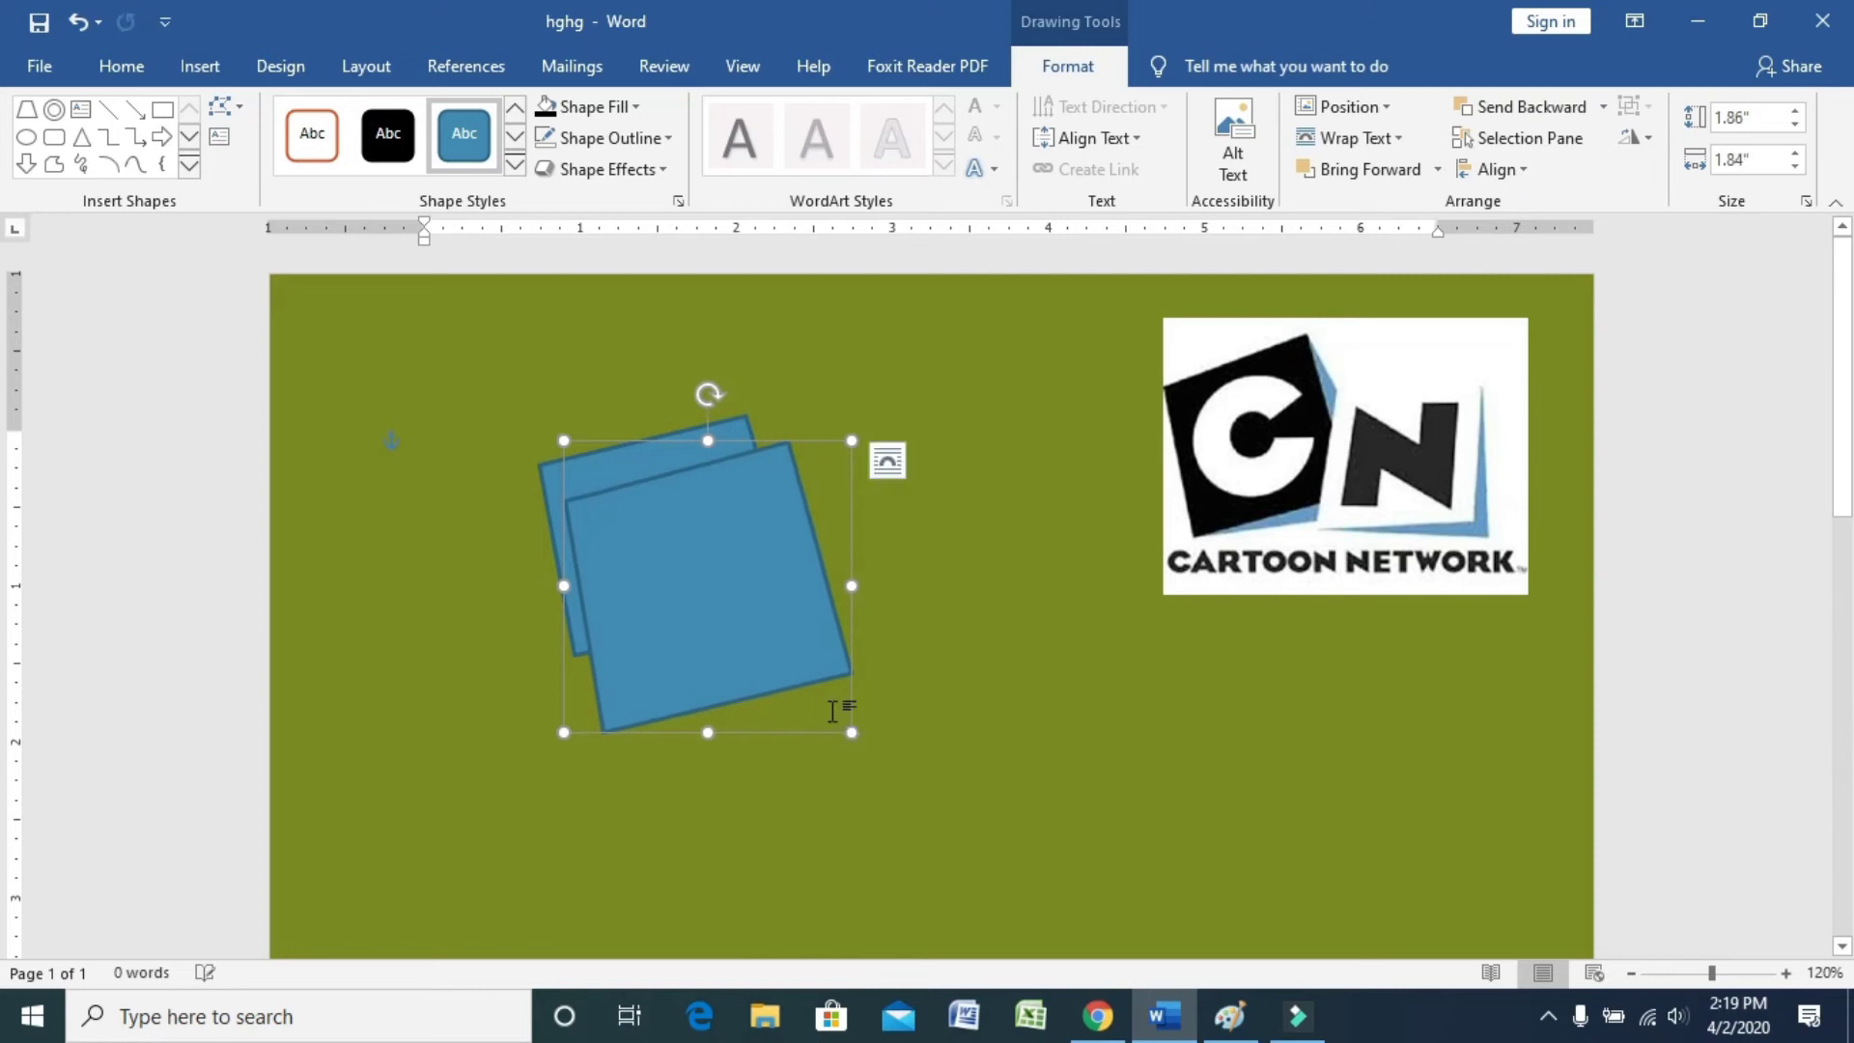
mouse_move(811, 673)
left_mouse_down()
mouse_move(773, 640)
mouse_move(770, 658)
left_mouse_up()
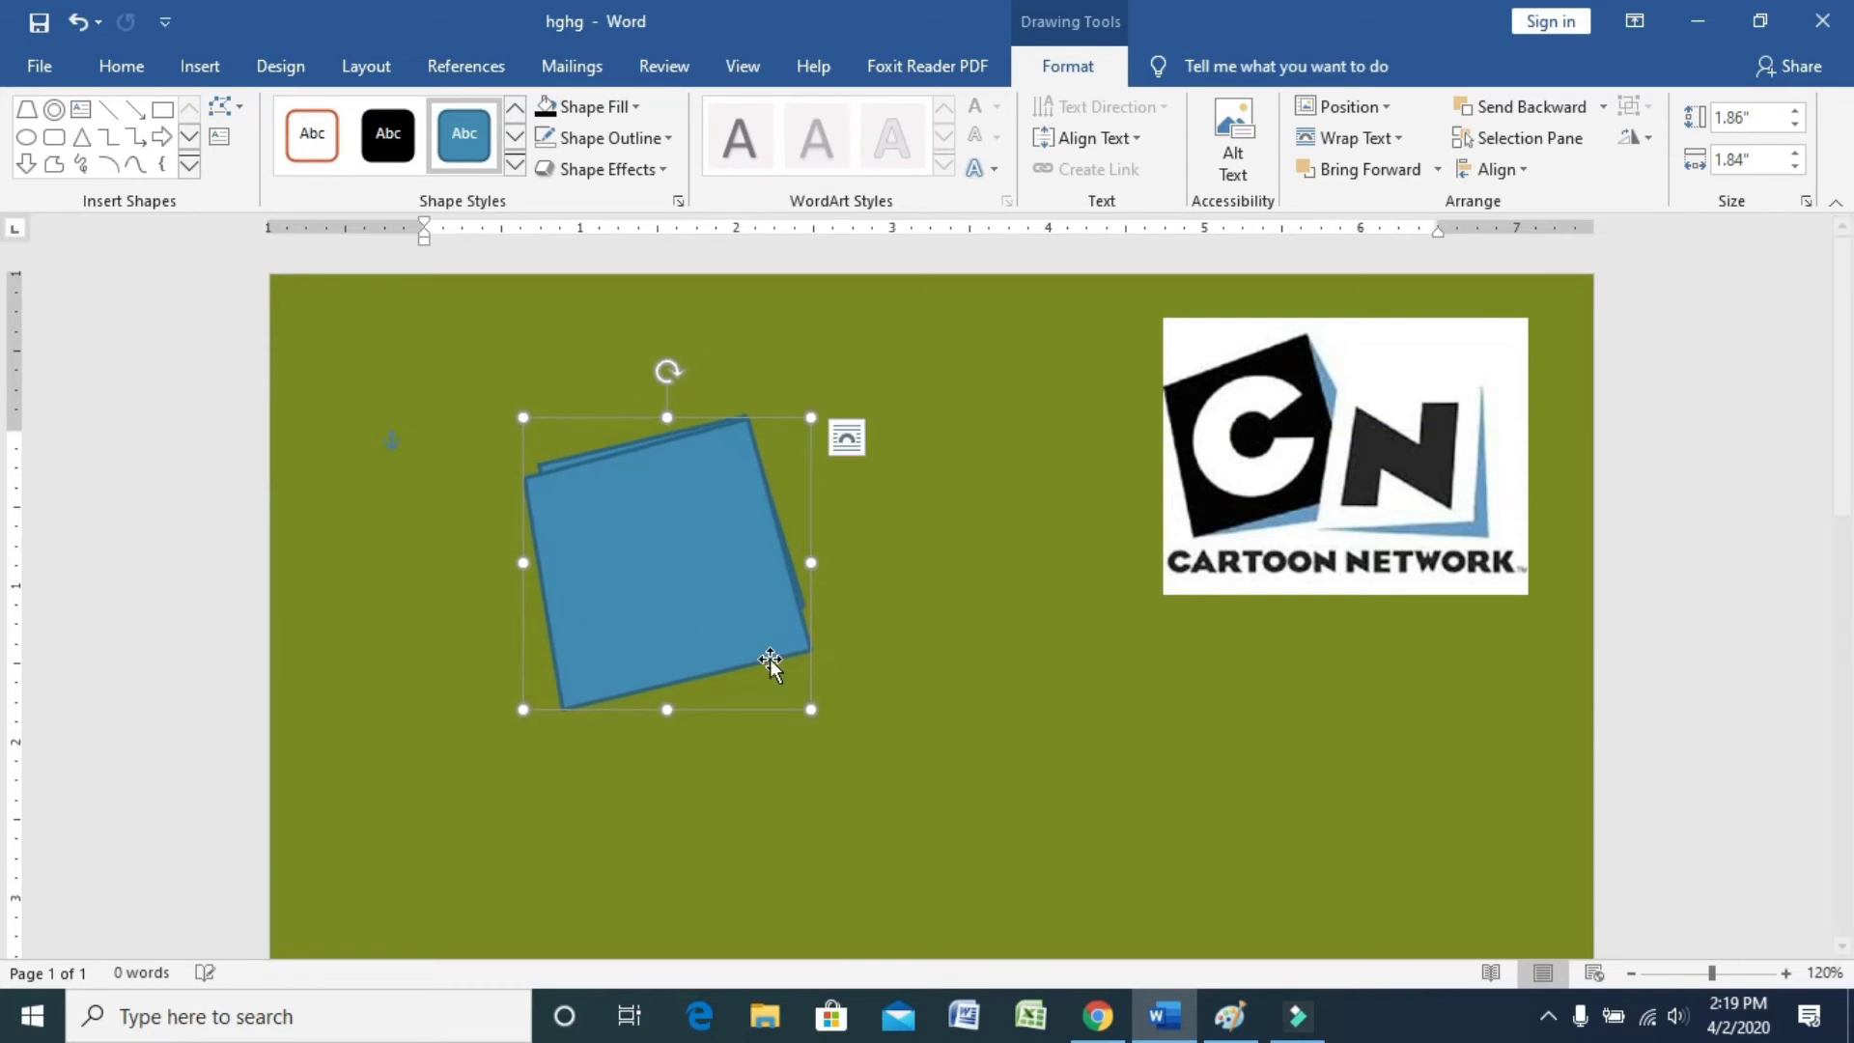
Step: Send the copy to the back and narrow it from both sides to 1.86" by 1.63"
right_click(770, 662)
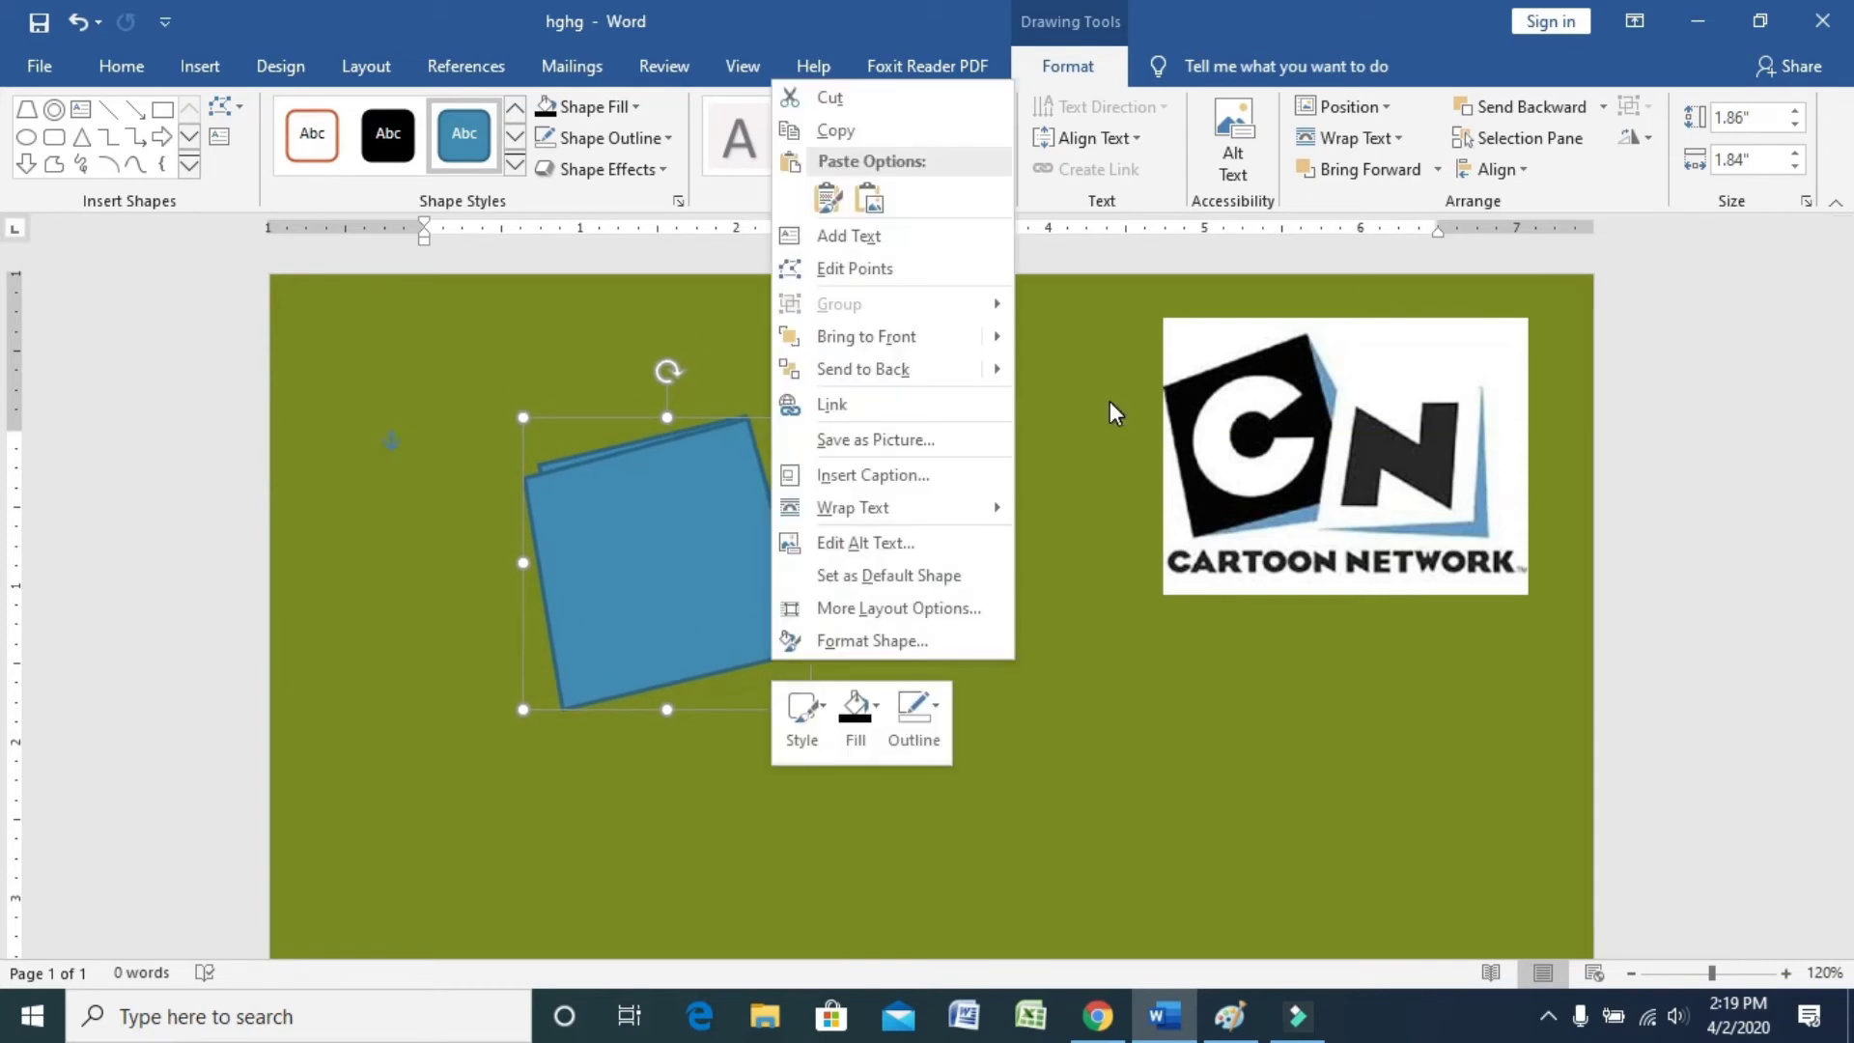
left_click(933, 370)
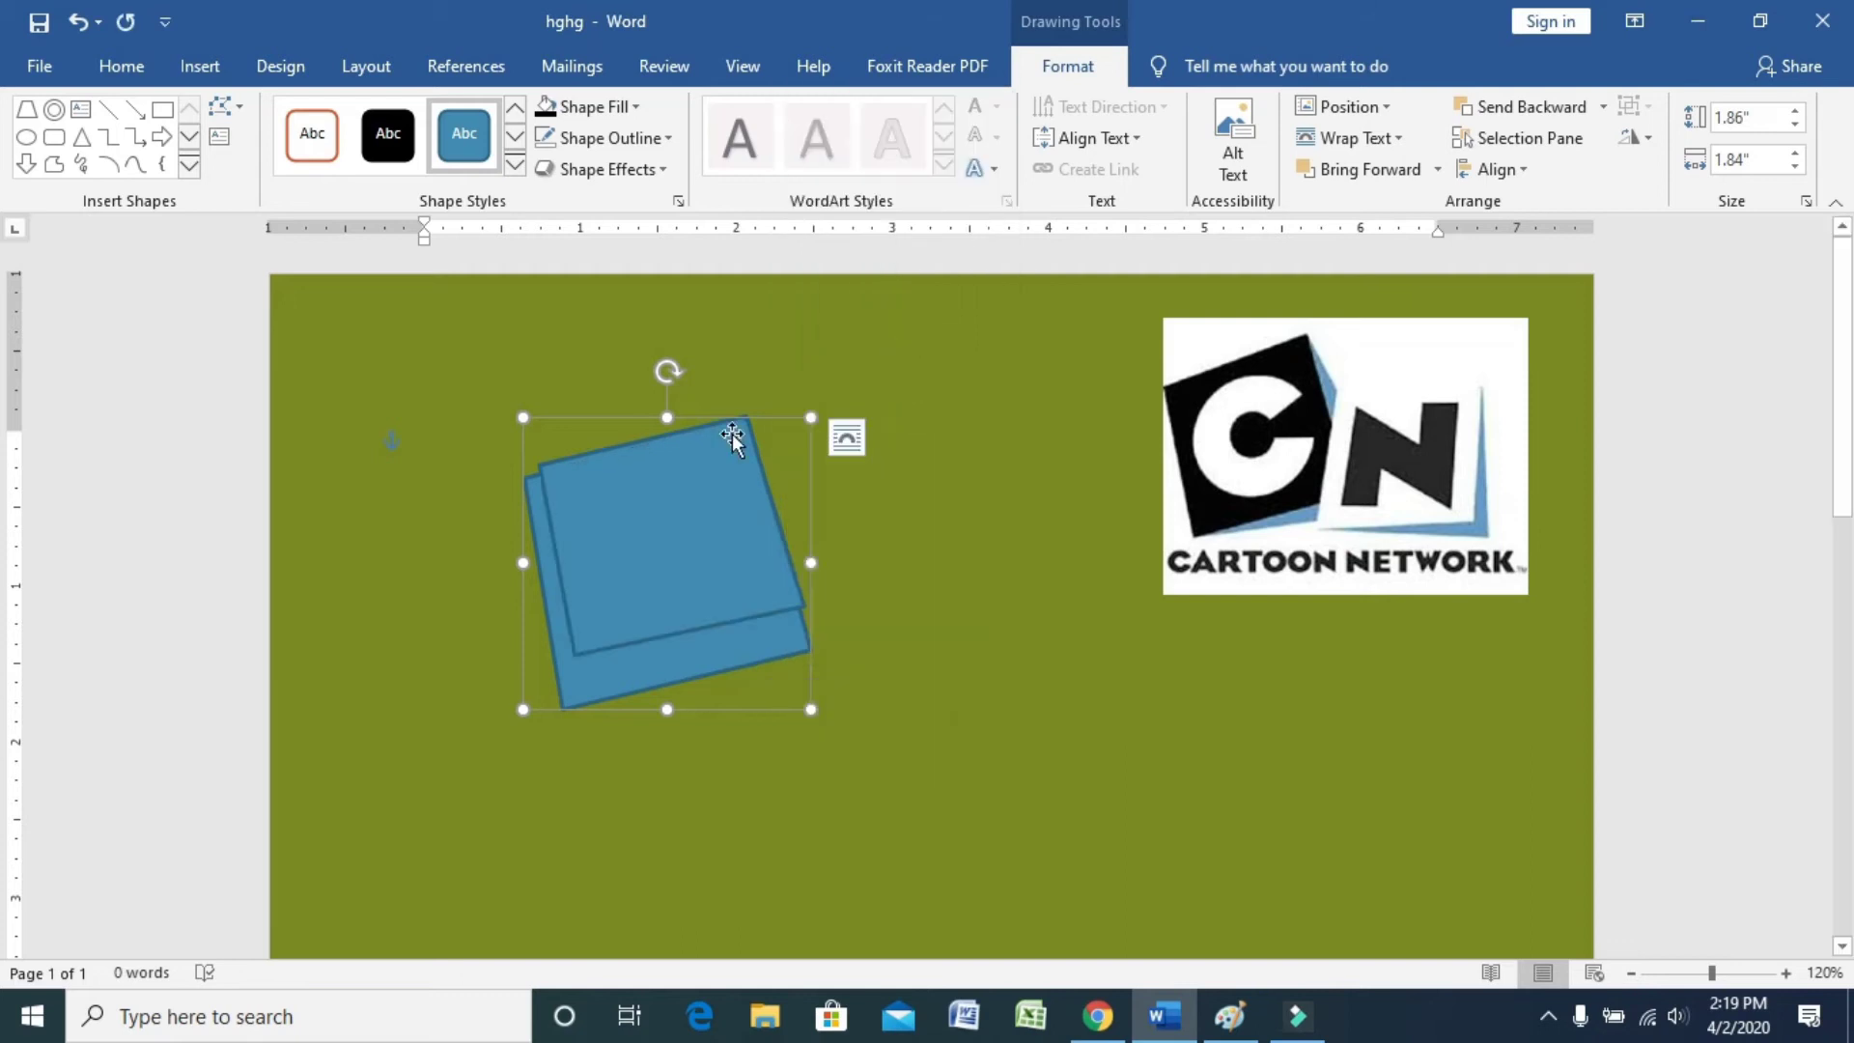
left_click_drag(537, 561, 544, 555)
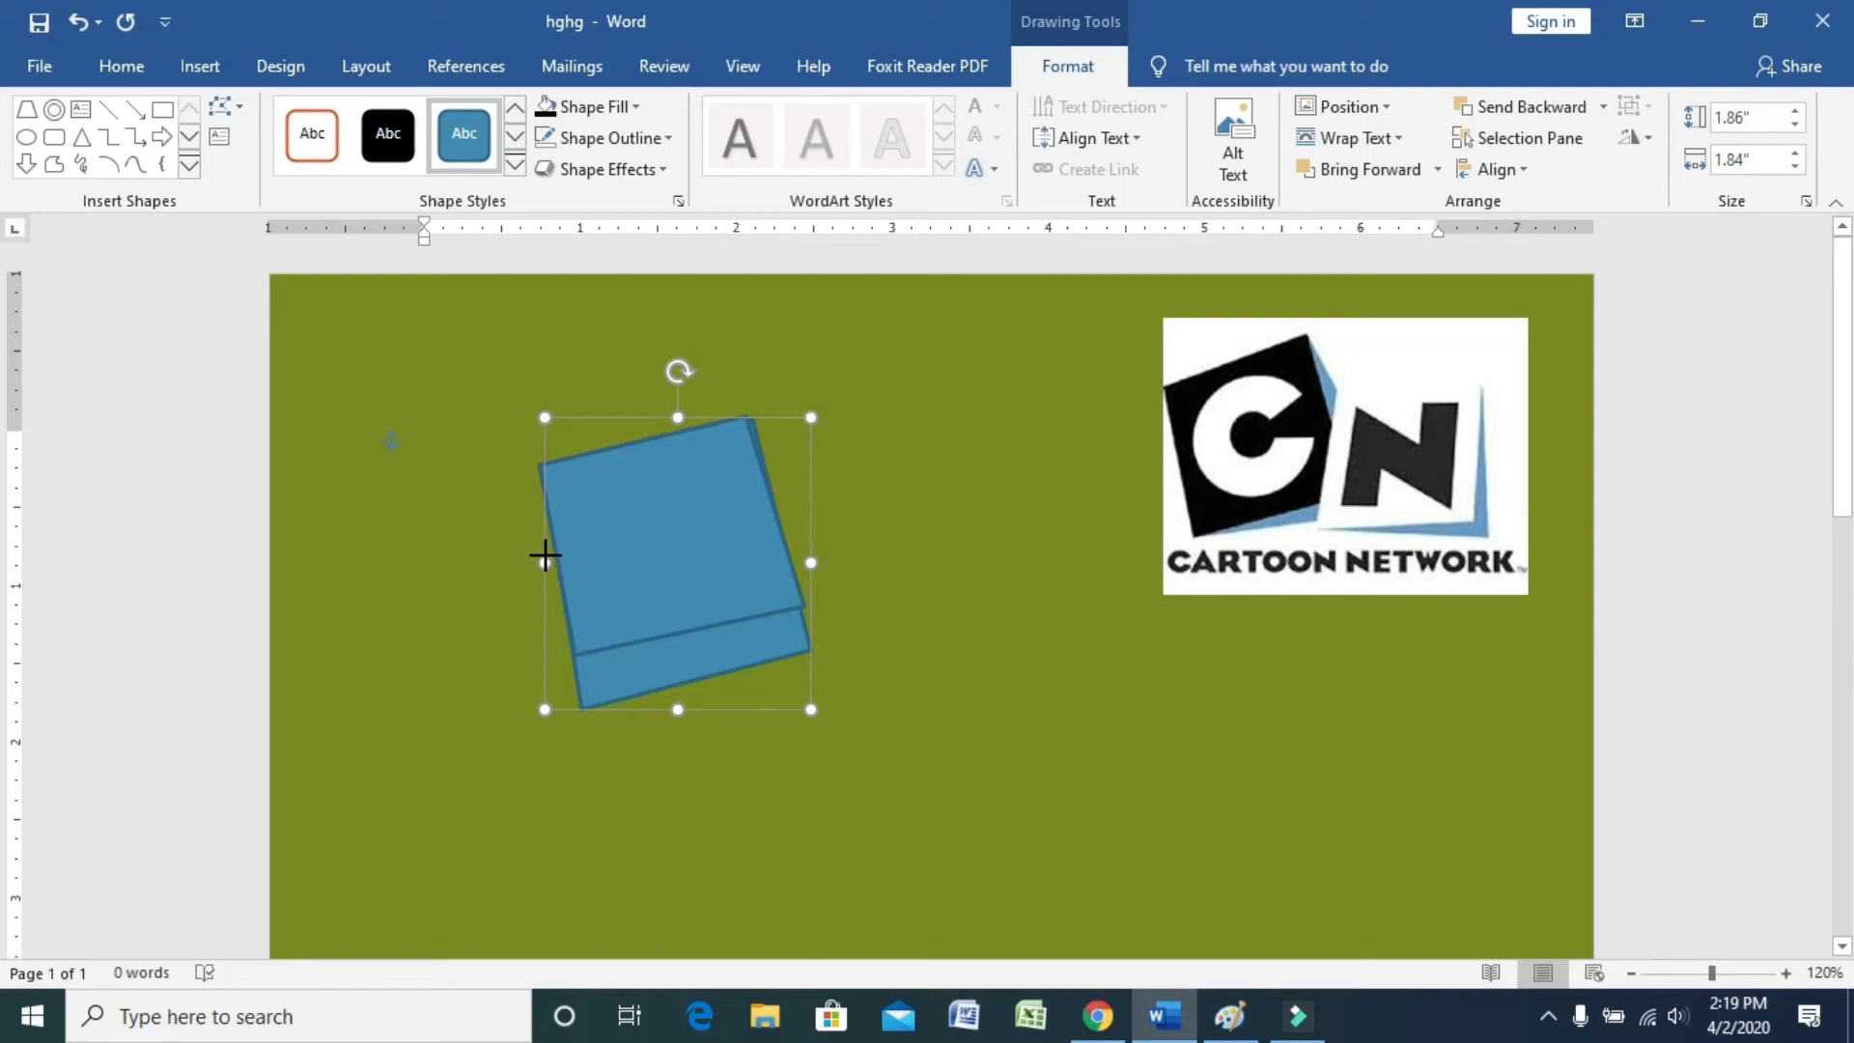
left_click_drag(543, 555, 547, 557)
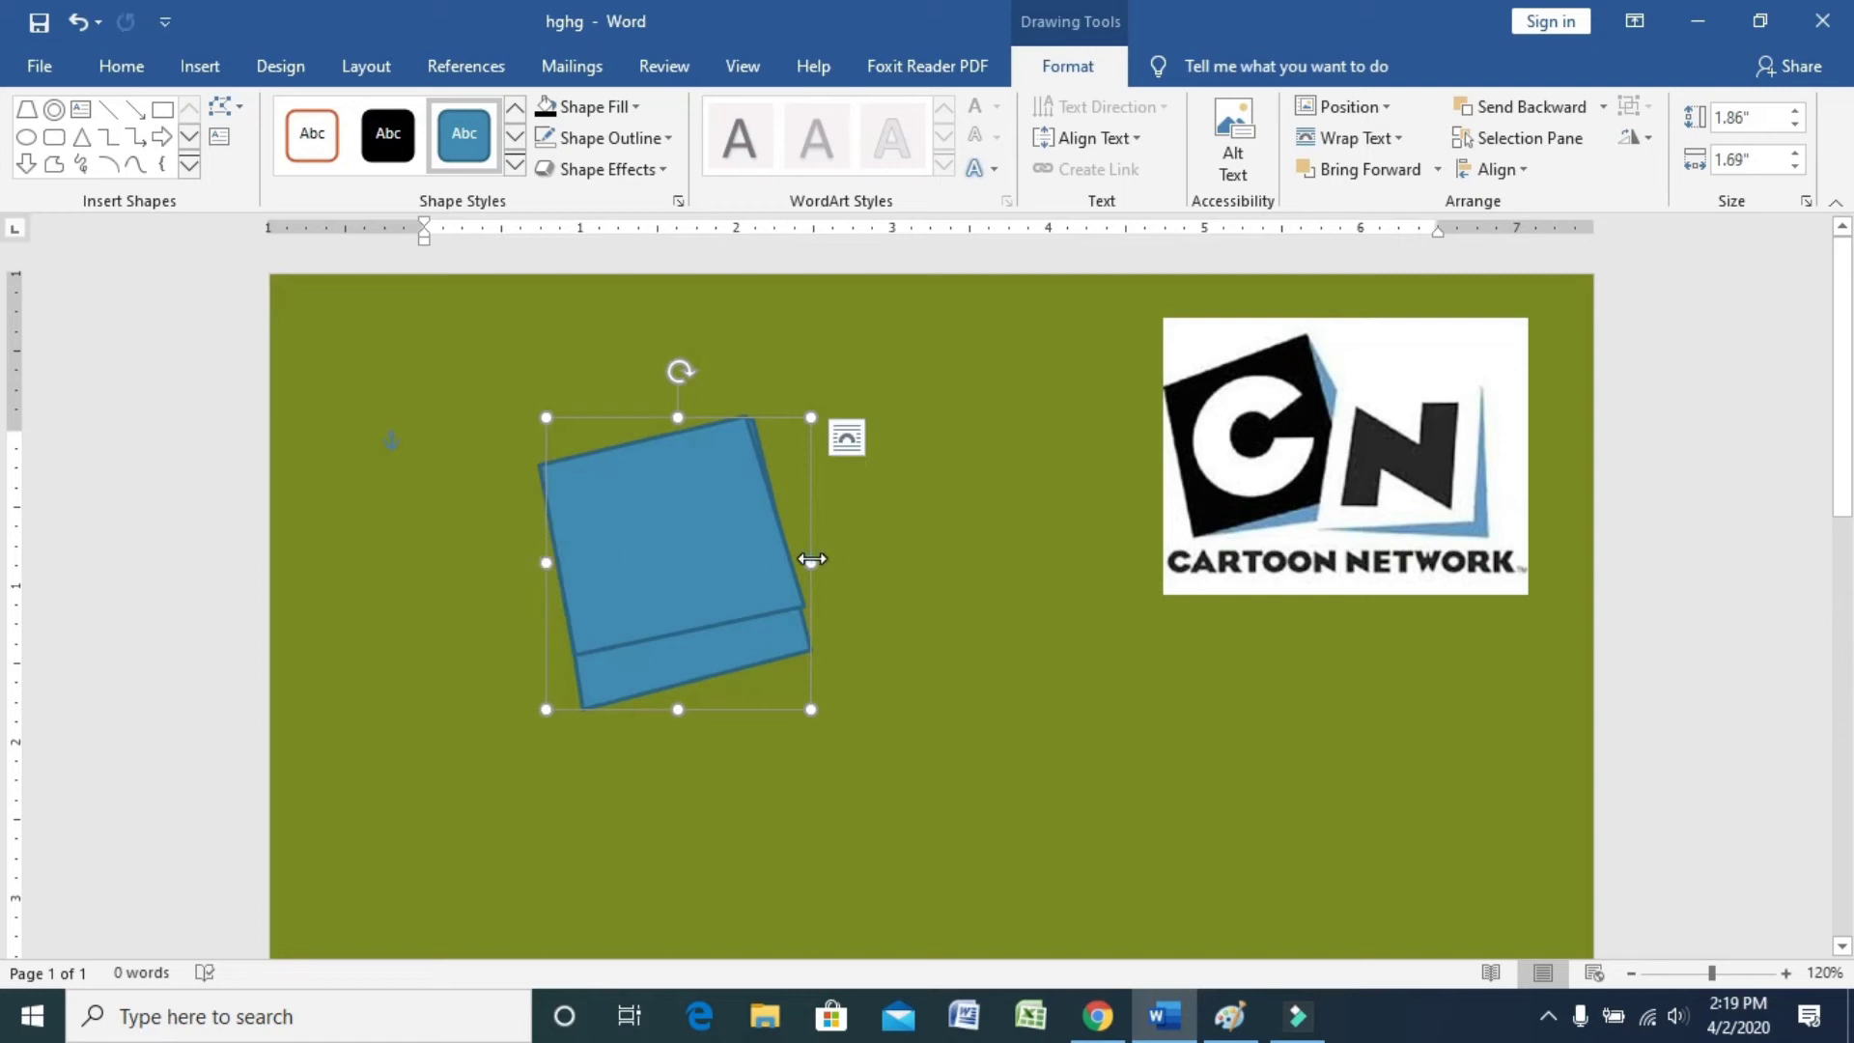
left_click_drag(816, 558, 801, 559)
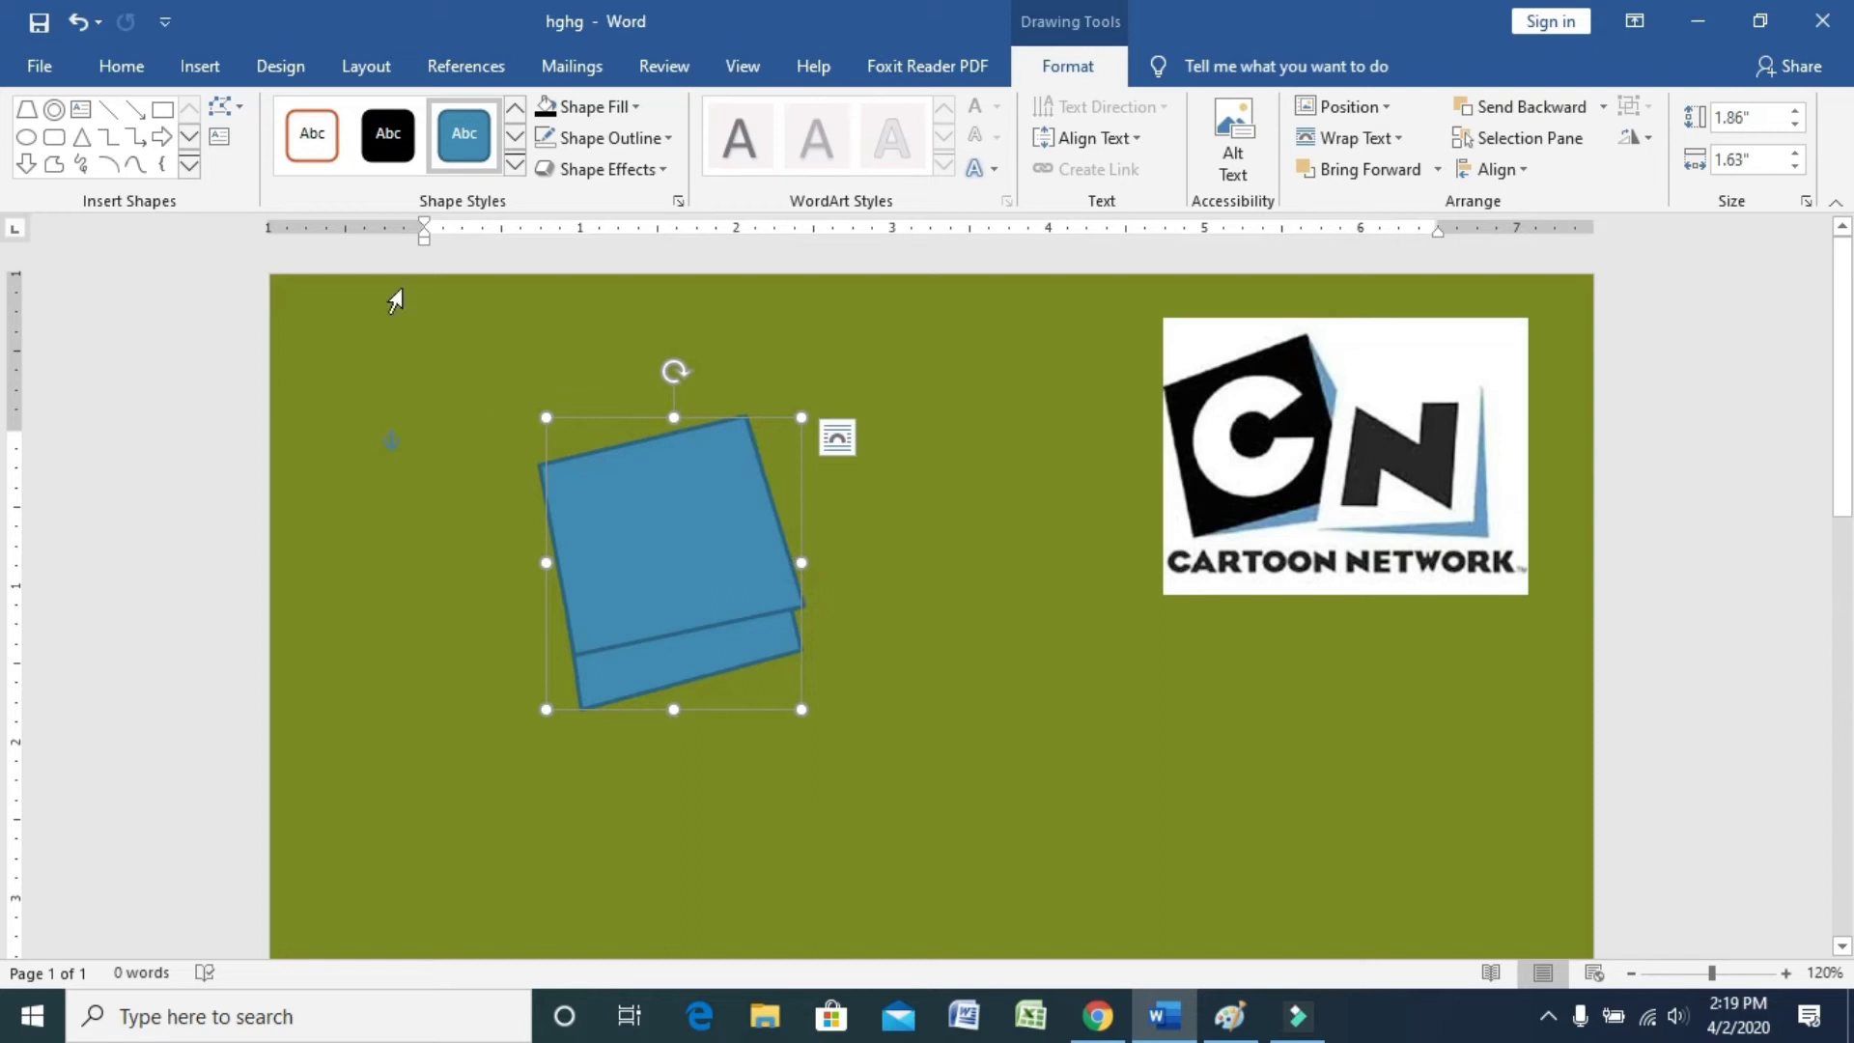
Step: Edit the back shape's points: bottom-right corner out to the right, bottom-left corner raised, giving 1.51" by 1.97"
left_click(225, 107)
left_click(288, 175)
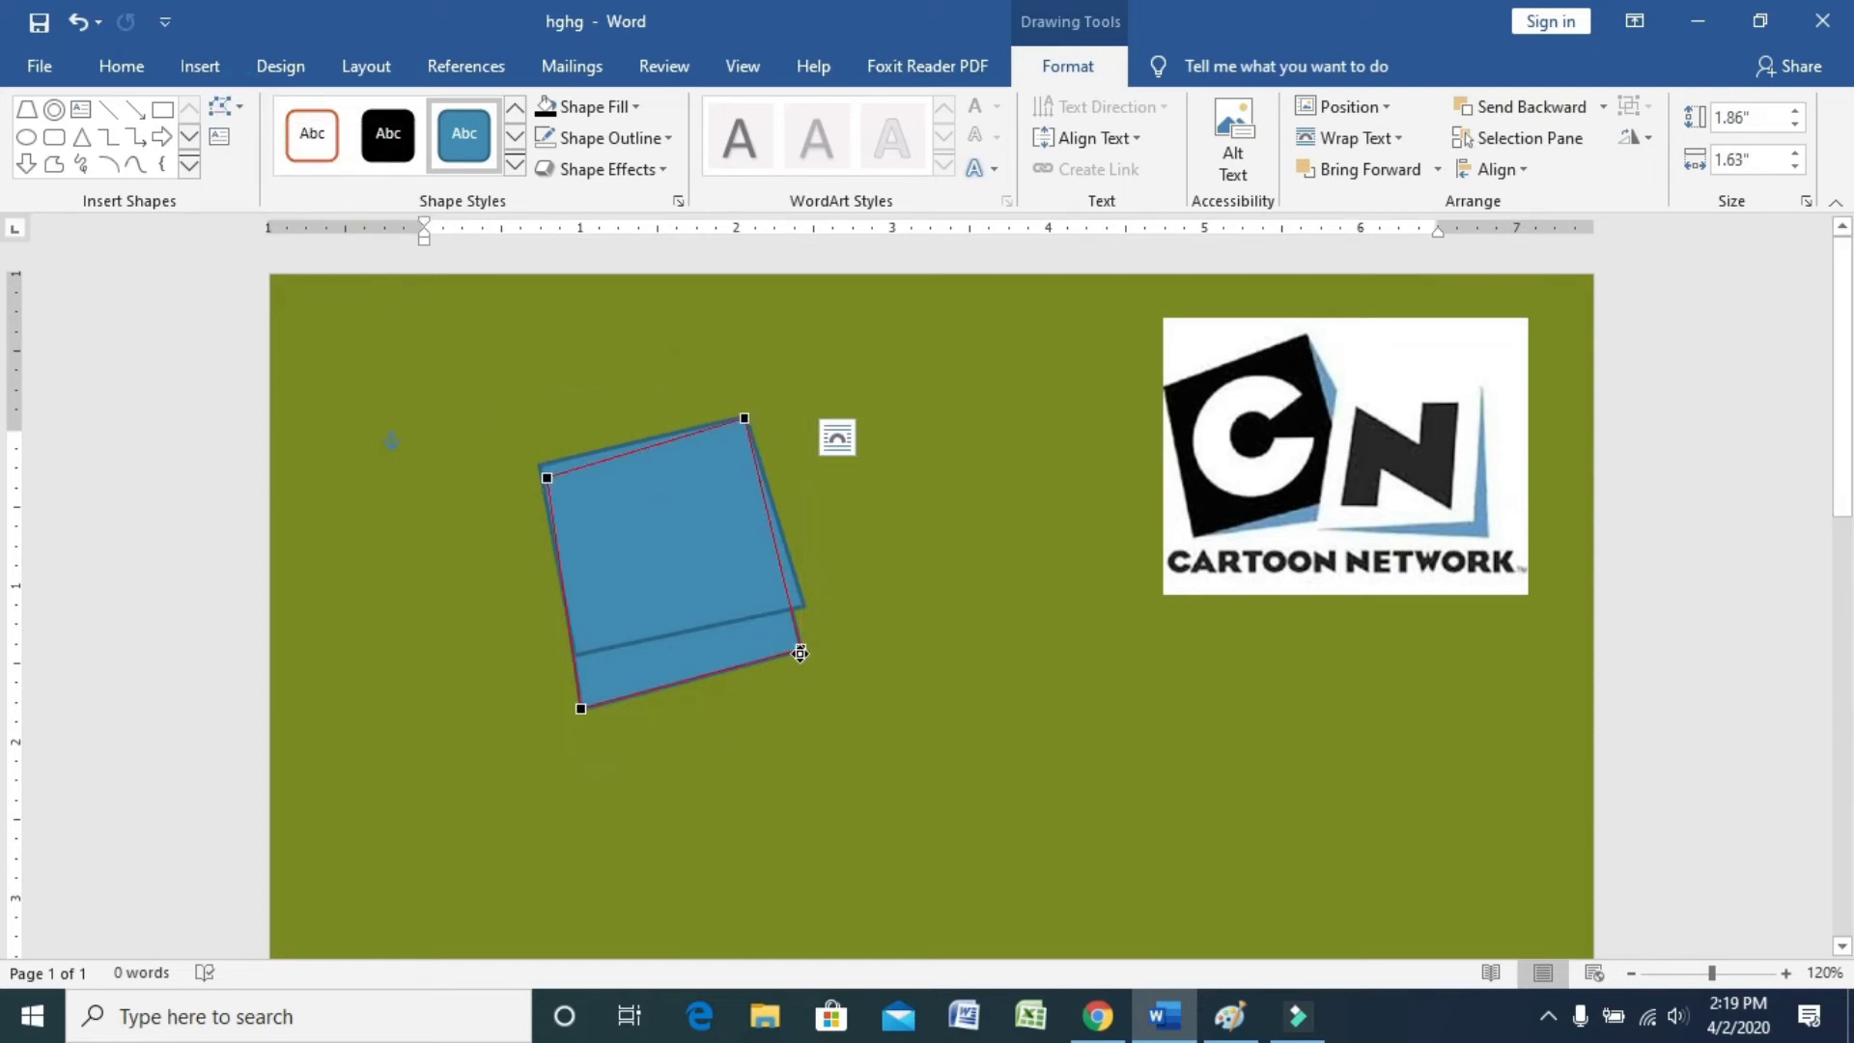
left_click_drag(801, 650, 843, 607)
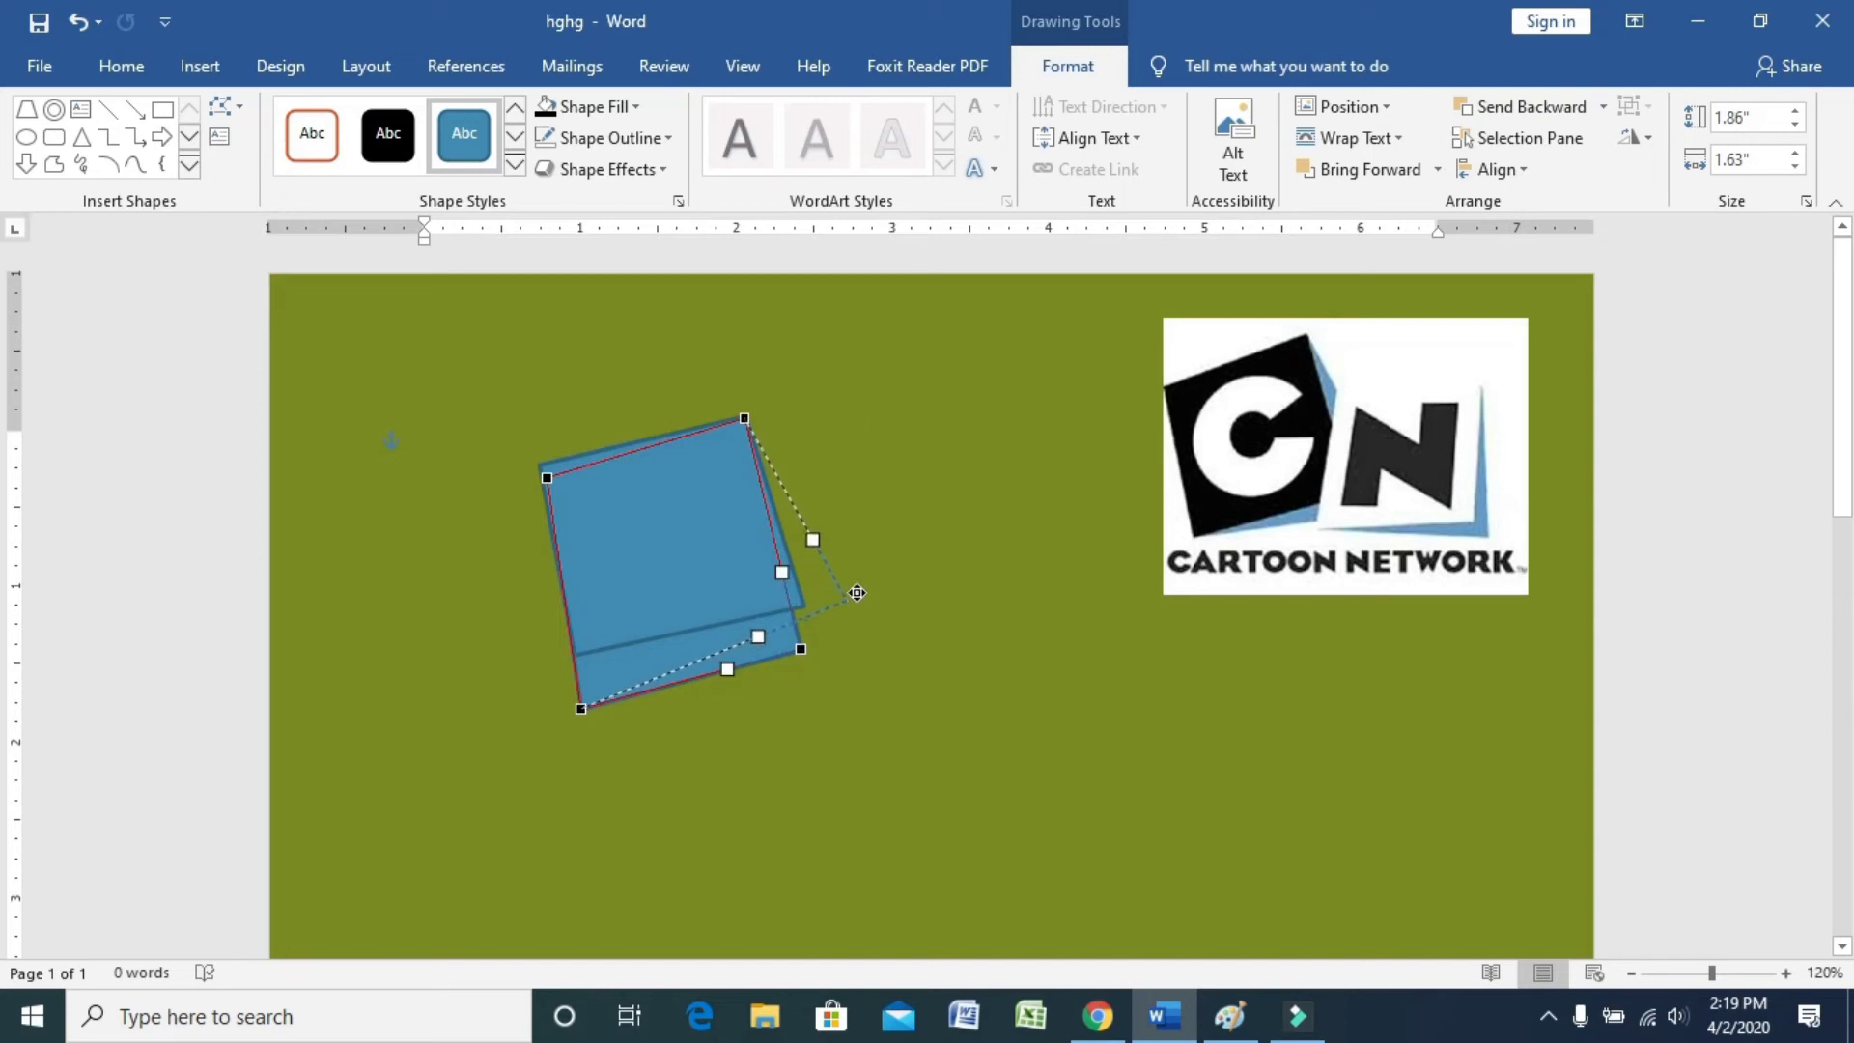
left_click_drag(844, 606, 848, 607)
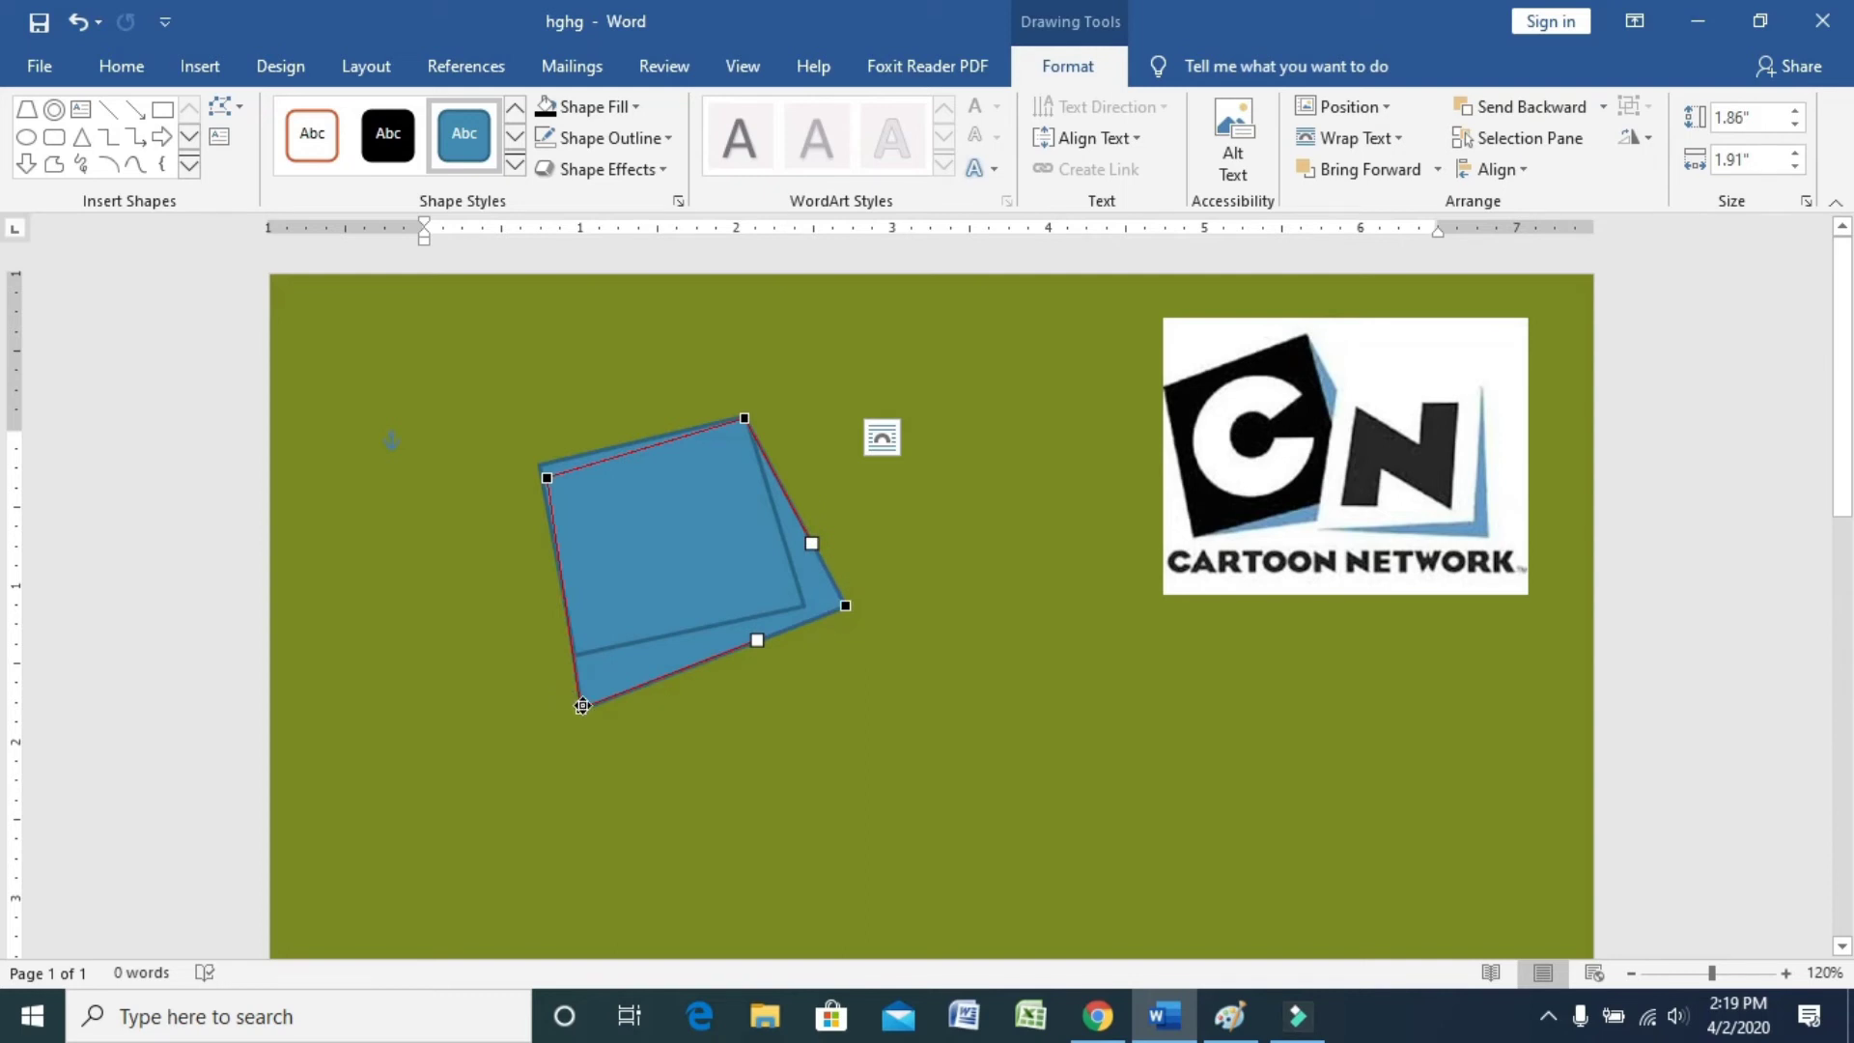
left_click_drag(582, 706, 598, 652)
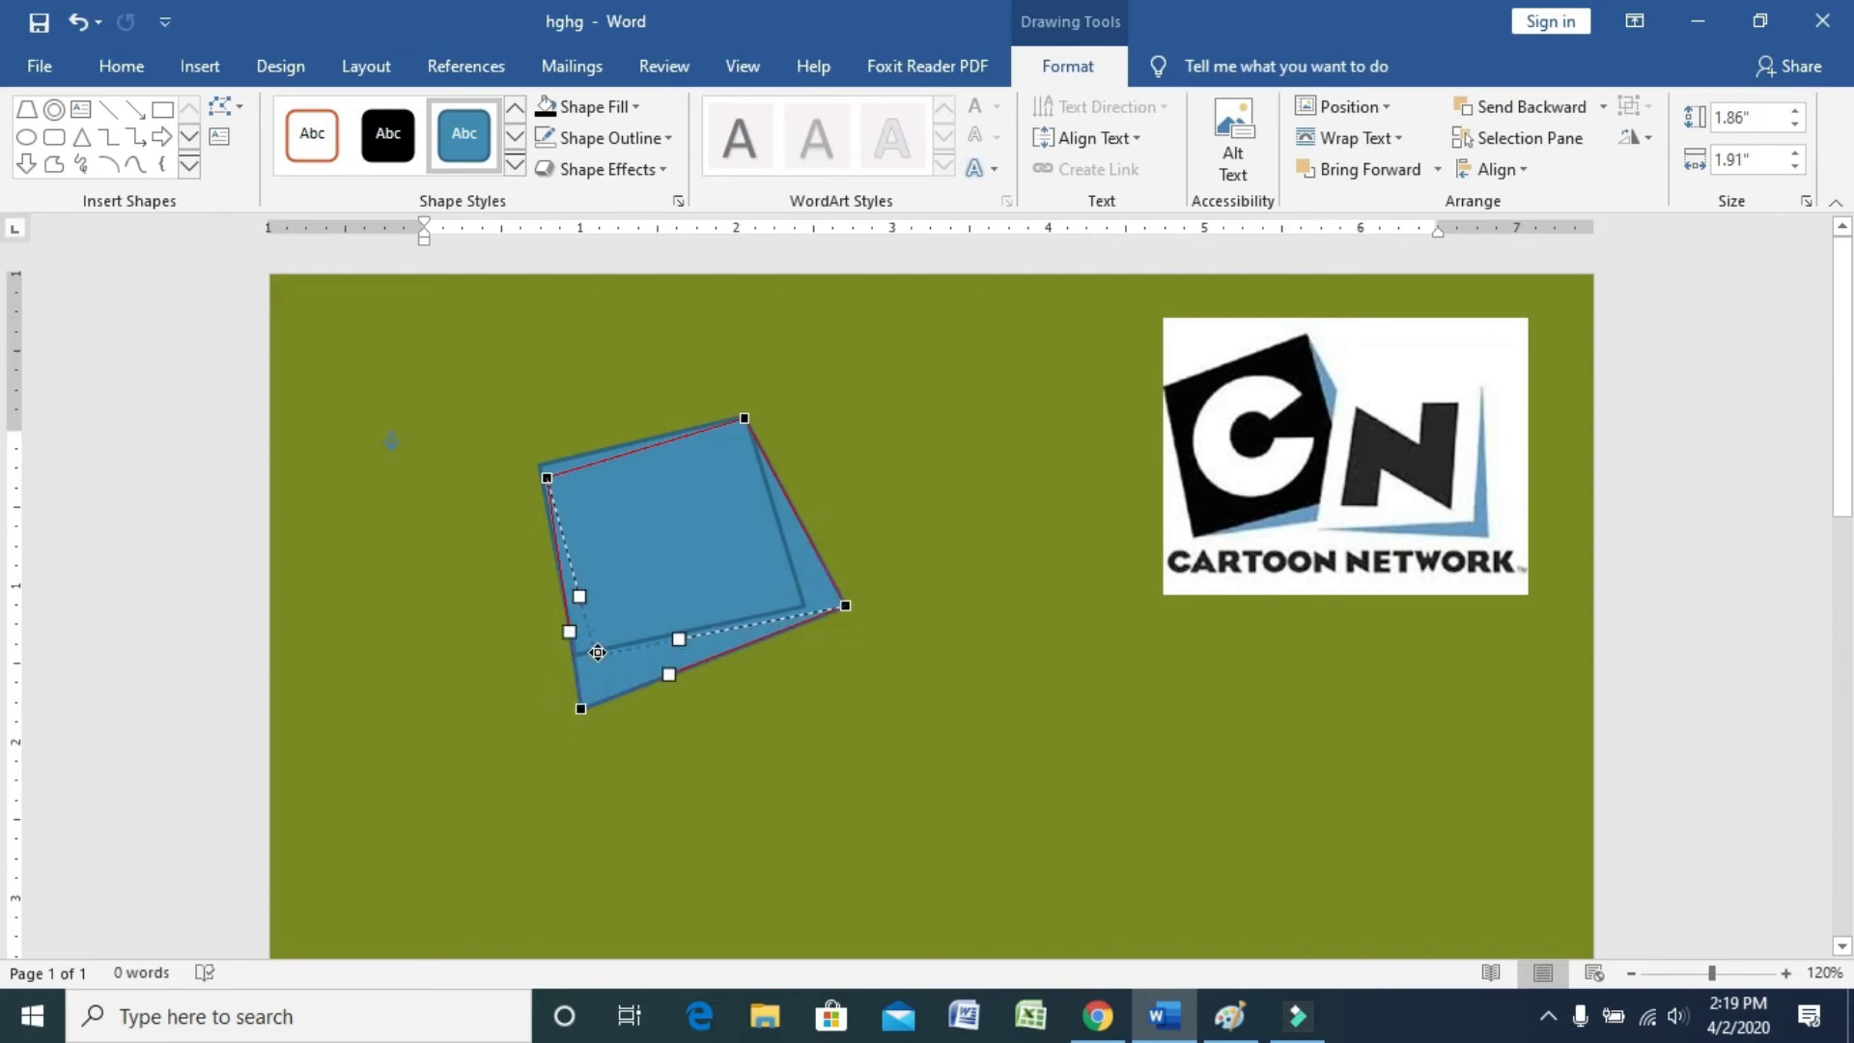
left_click_drag(598, 651, 596, 654)
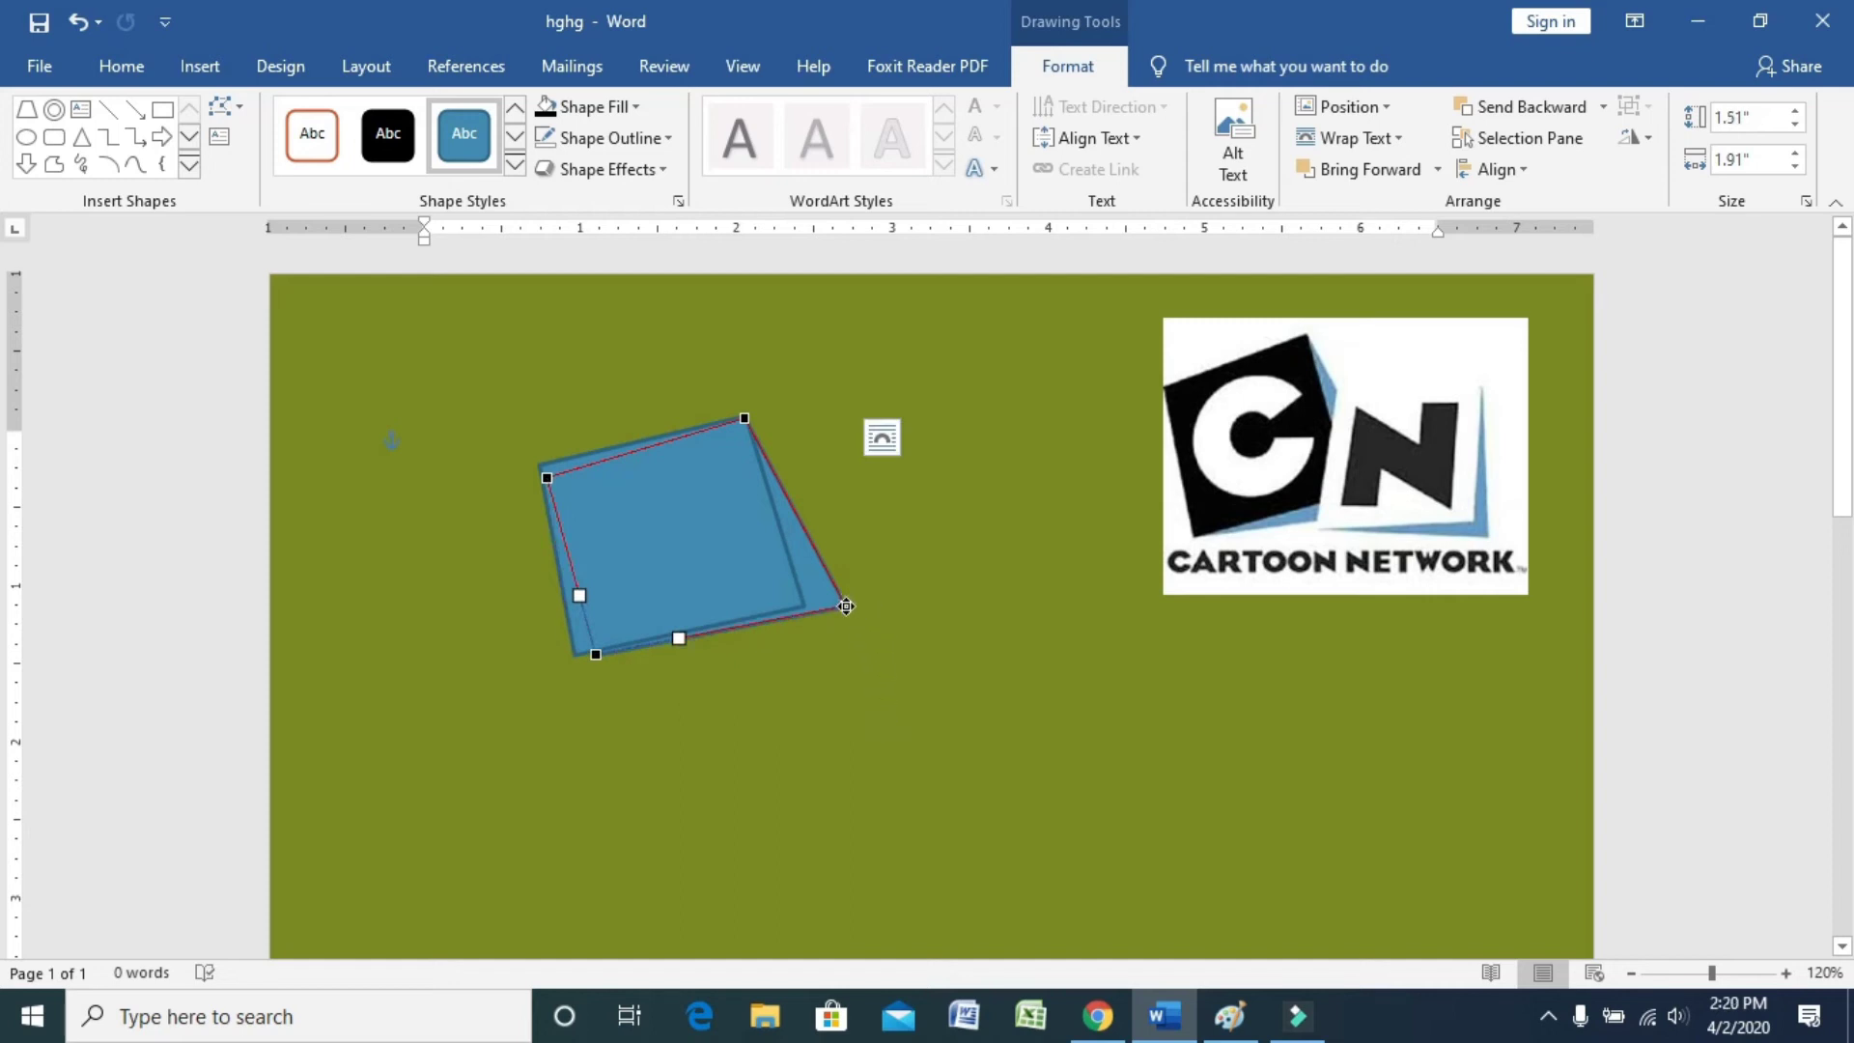
left_click_drag(846, 606, 855, 621)
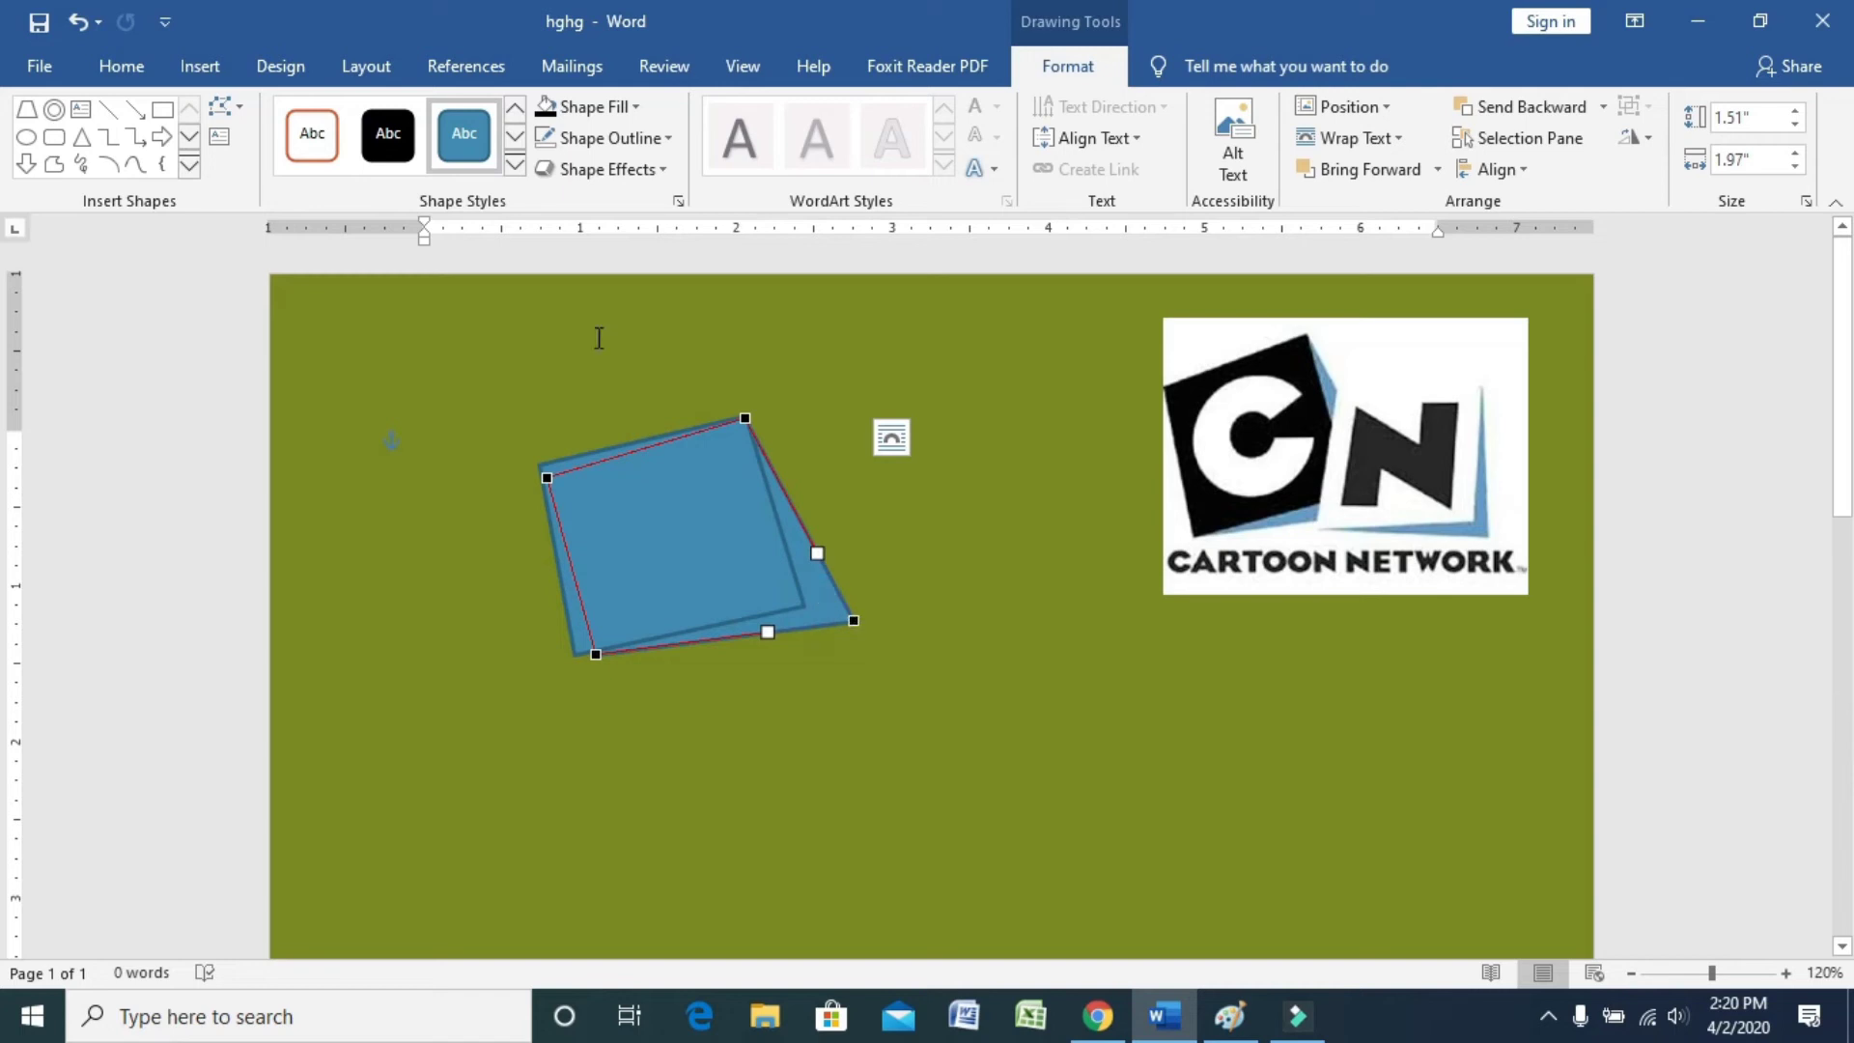
Step: Give the back shape a light orange fill with no outline
left_click(585, 106)
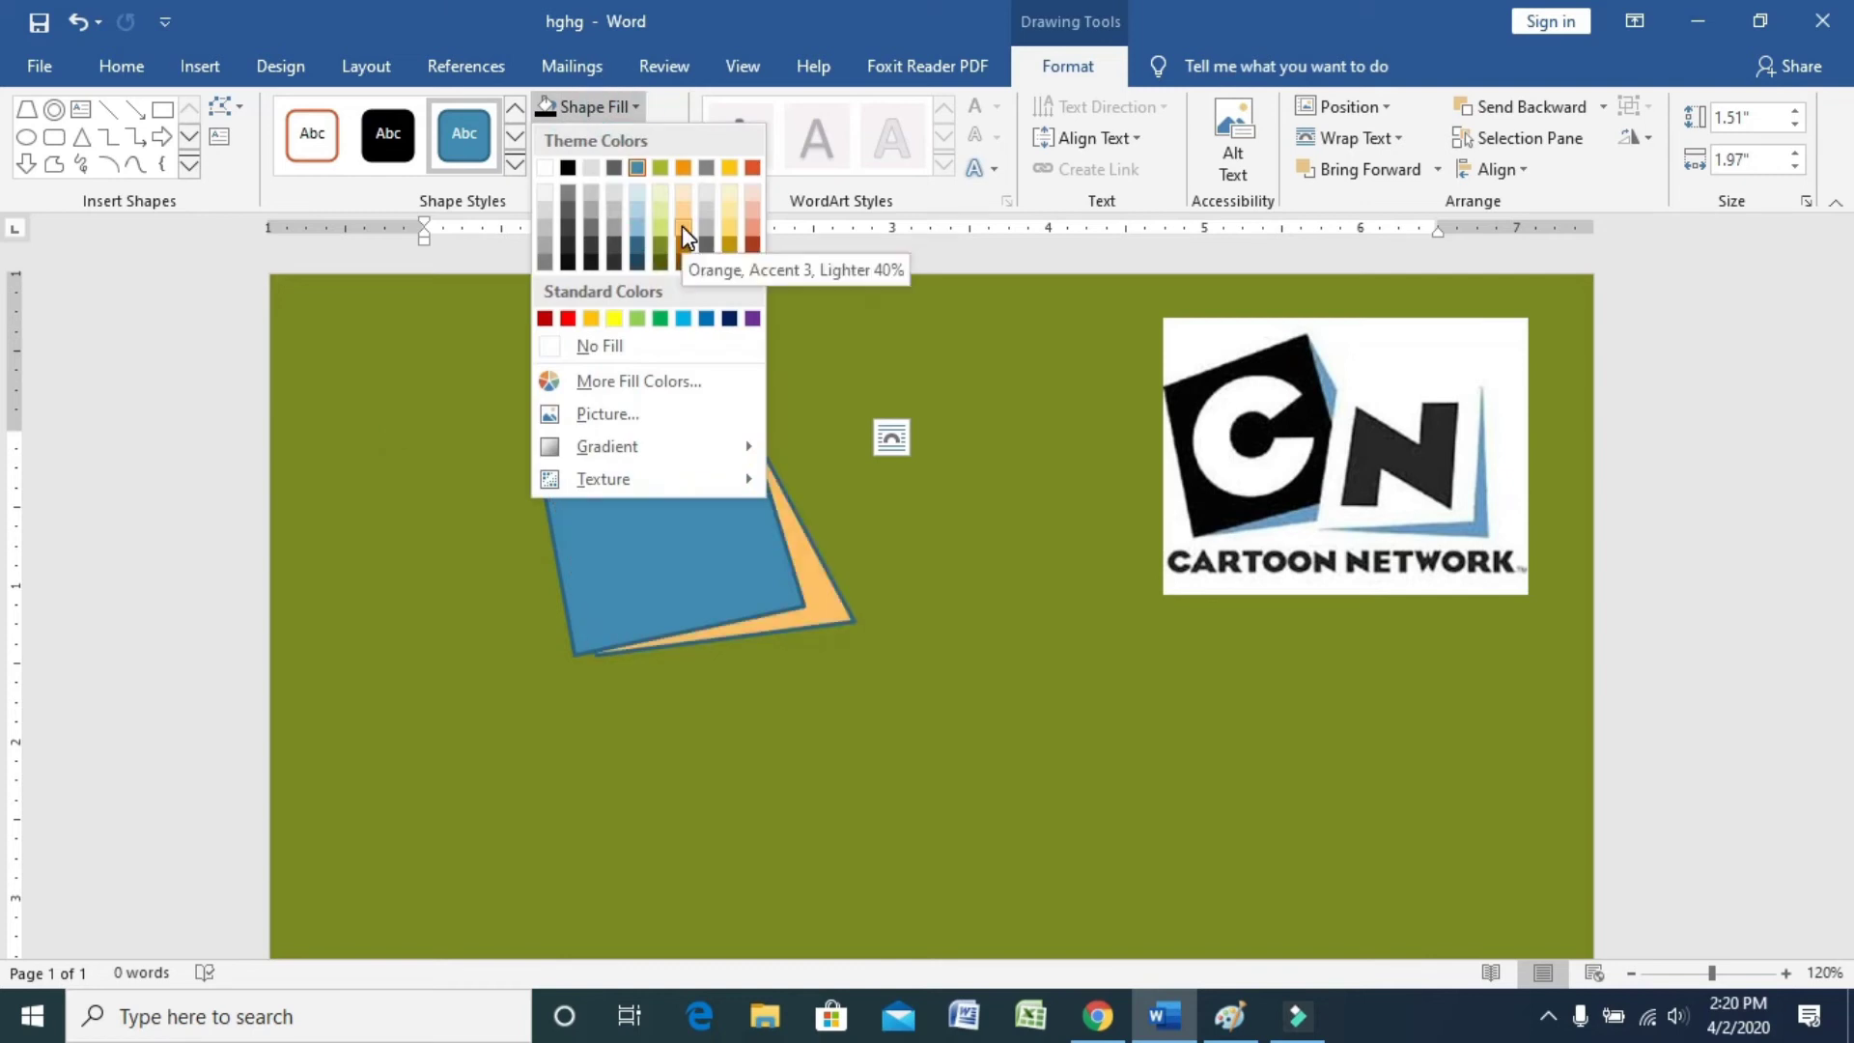
left_click(682, 226)
left_click(654, 138)
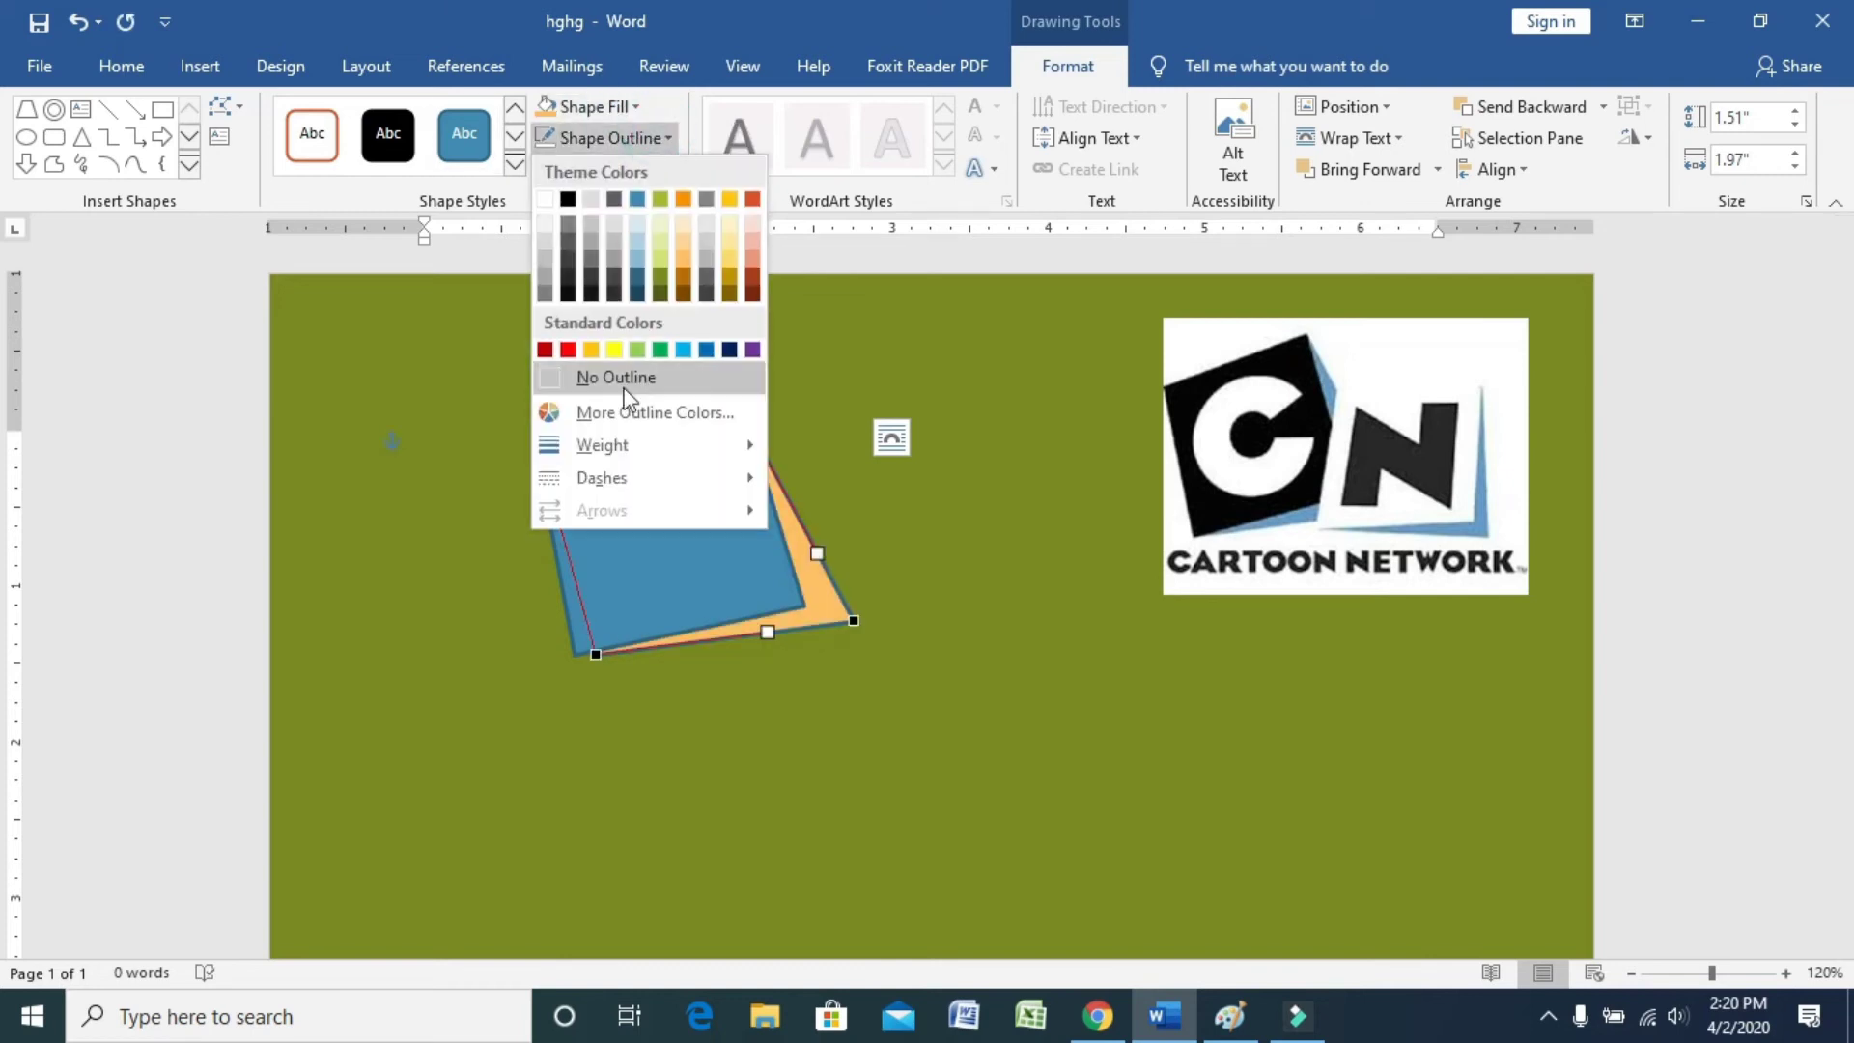
left_click(623, 378)
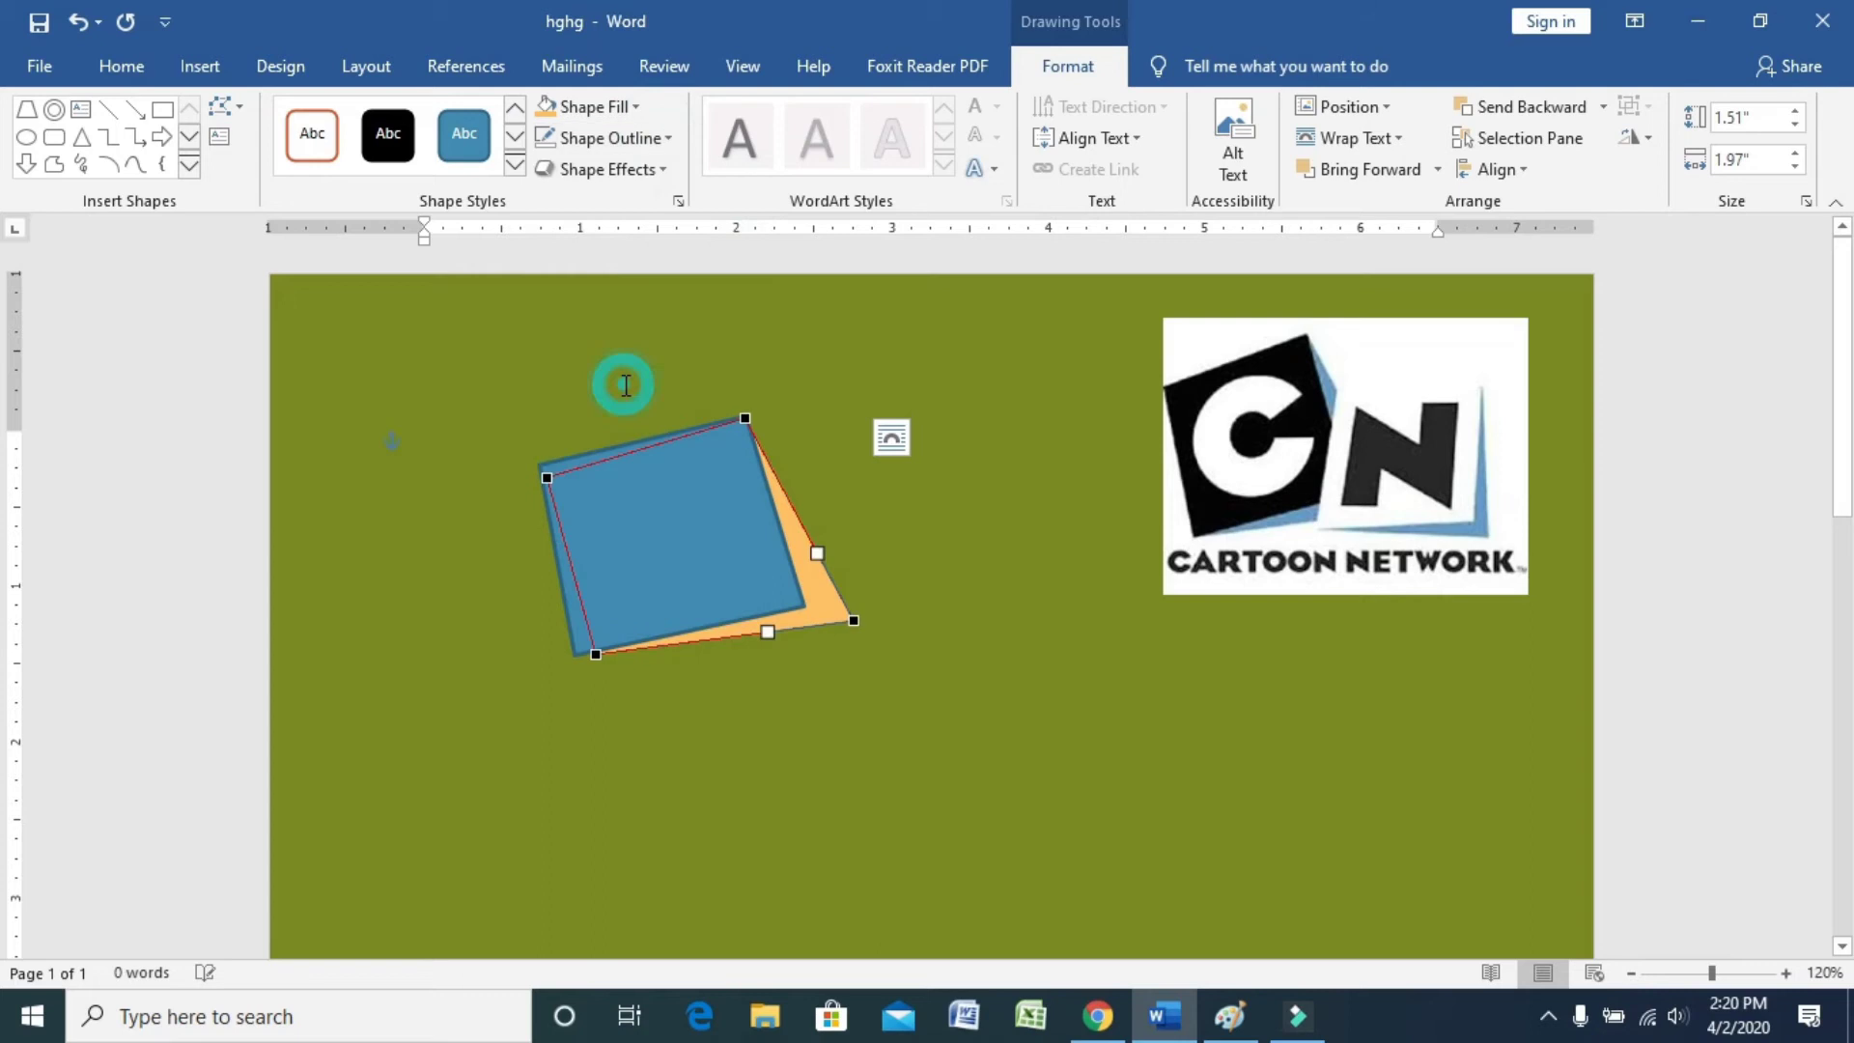
Step: Make the front square solid black with no outline
left_click(549, 578)
left_click(599, 600)
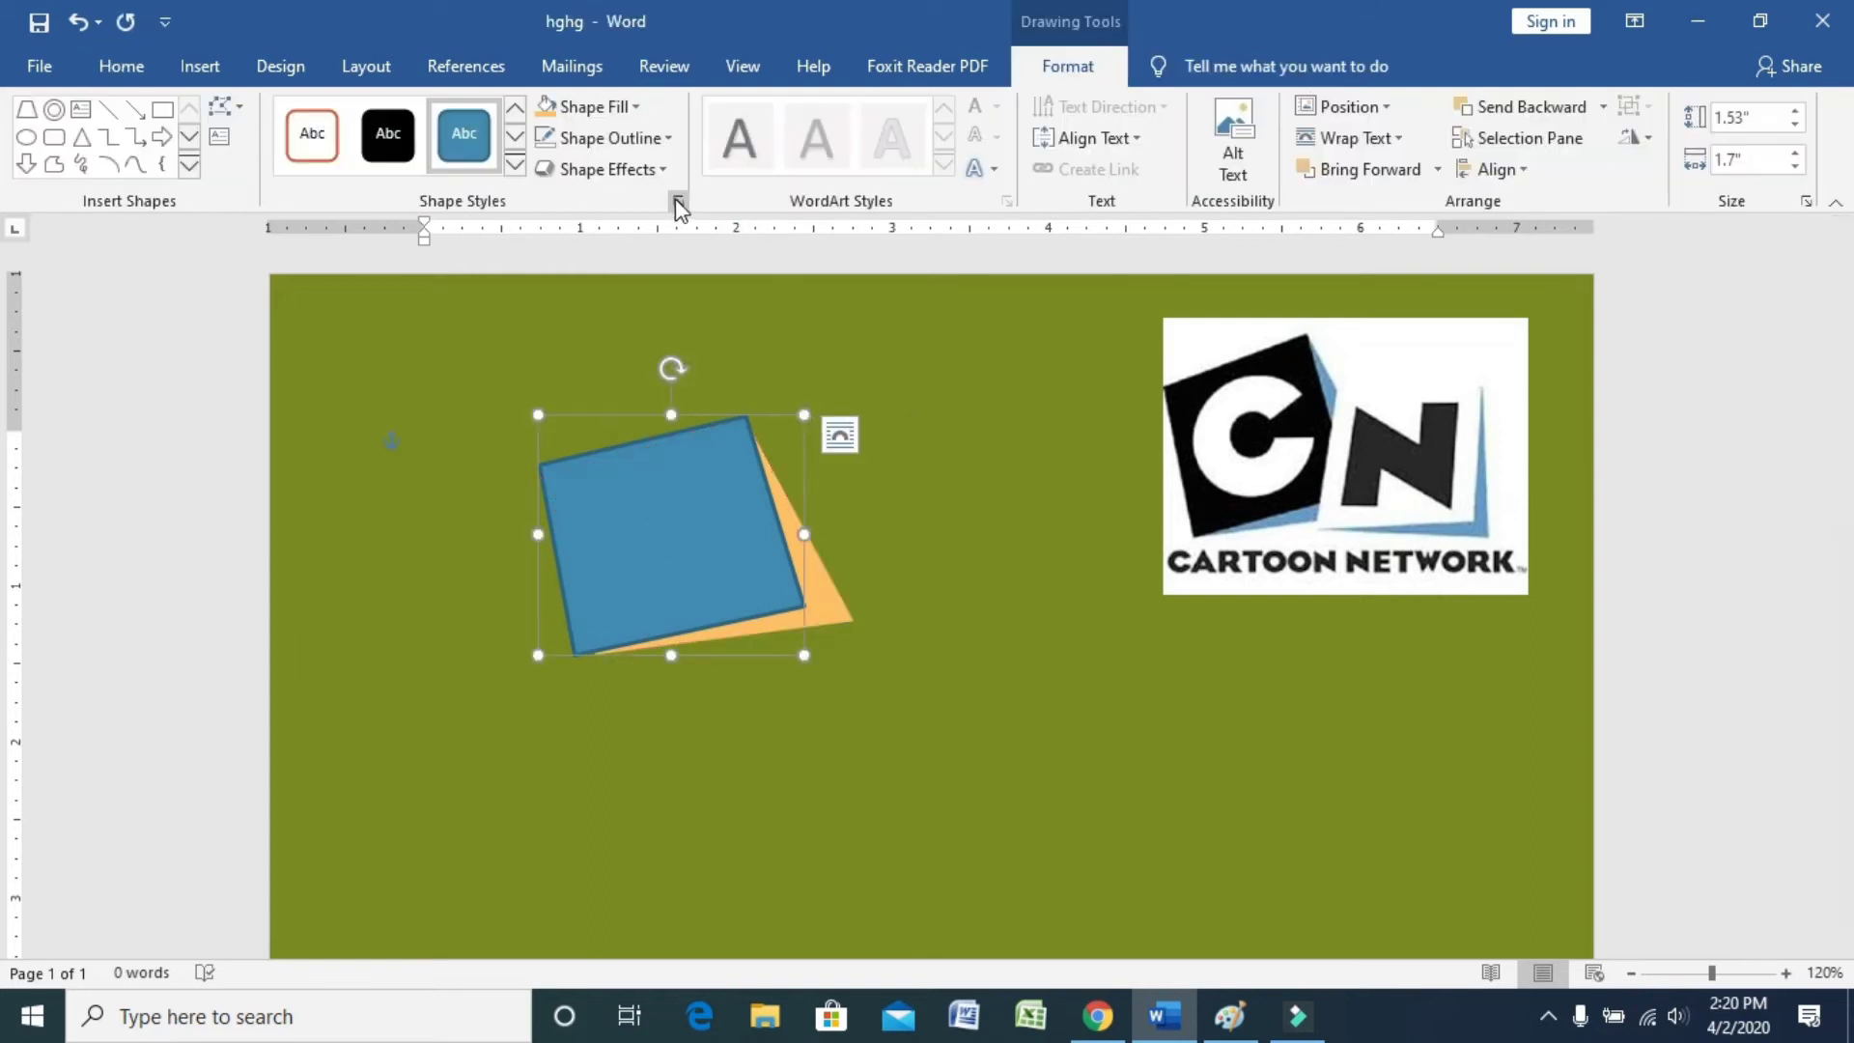
left_click(628, 116)
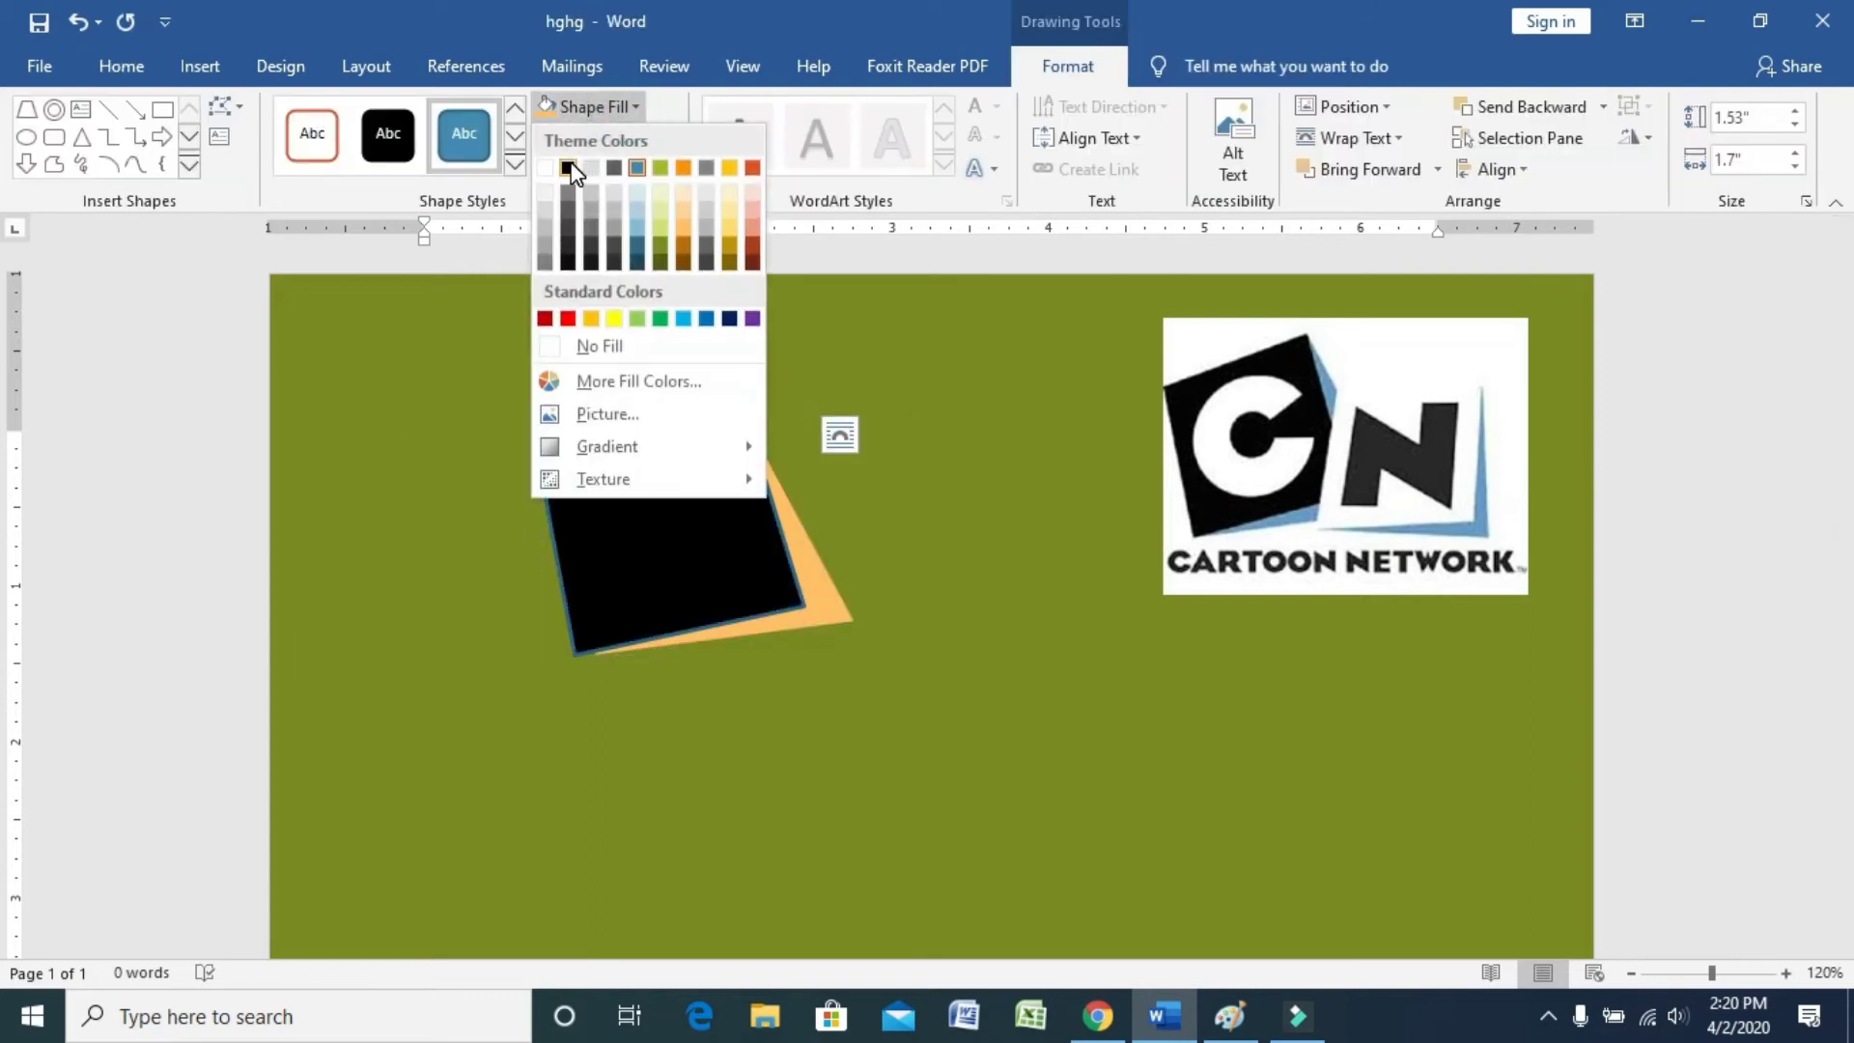
left_click(572, 168)
left_click(632, 108)
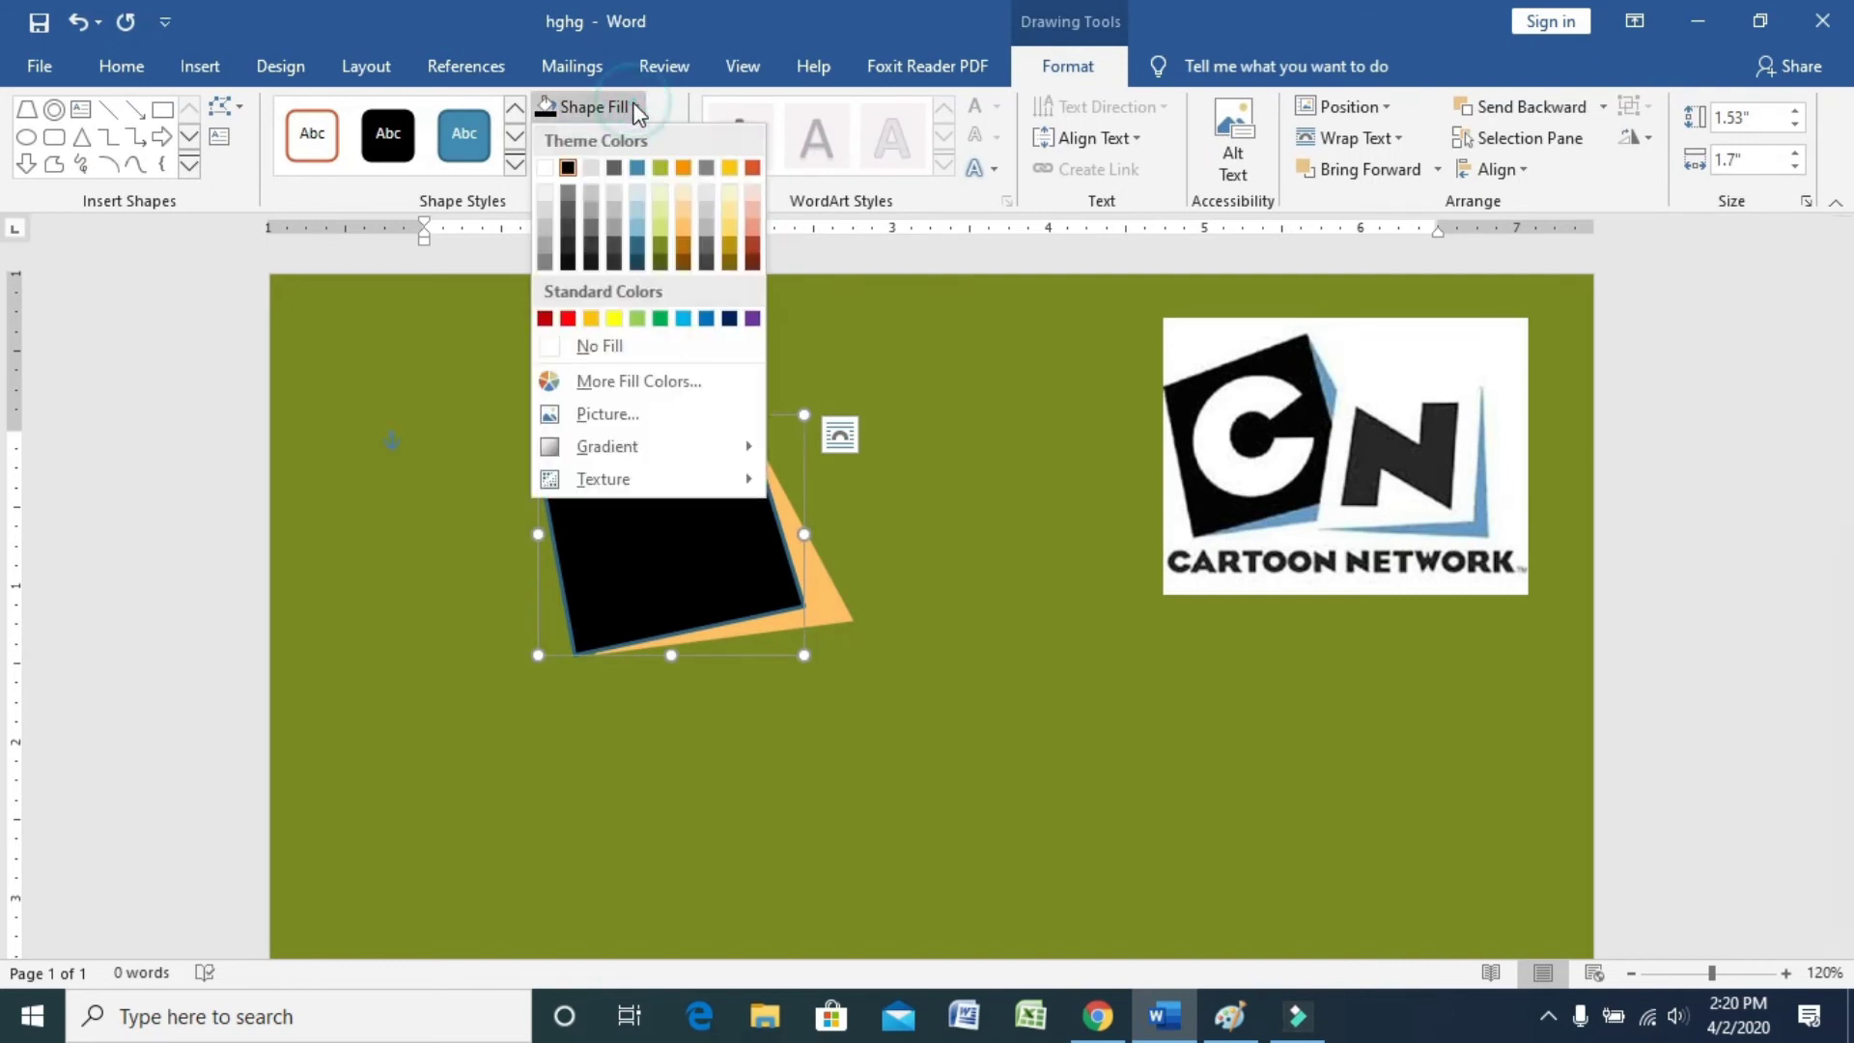
left_click(635, 108)
left_click(642, 140)
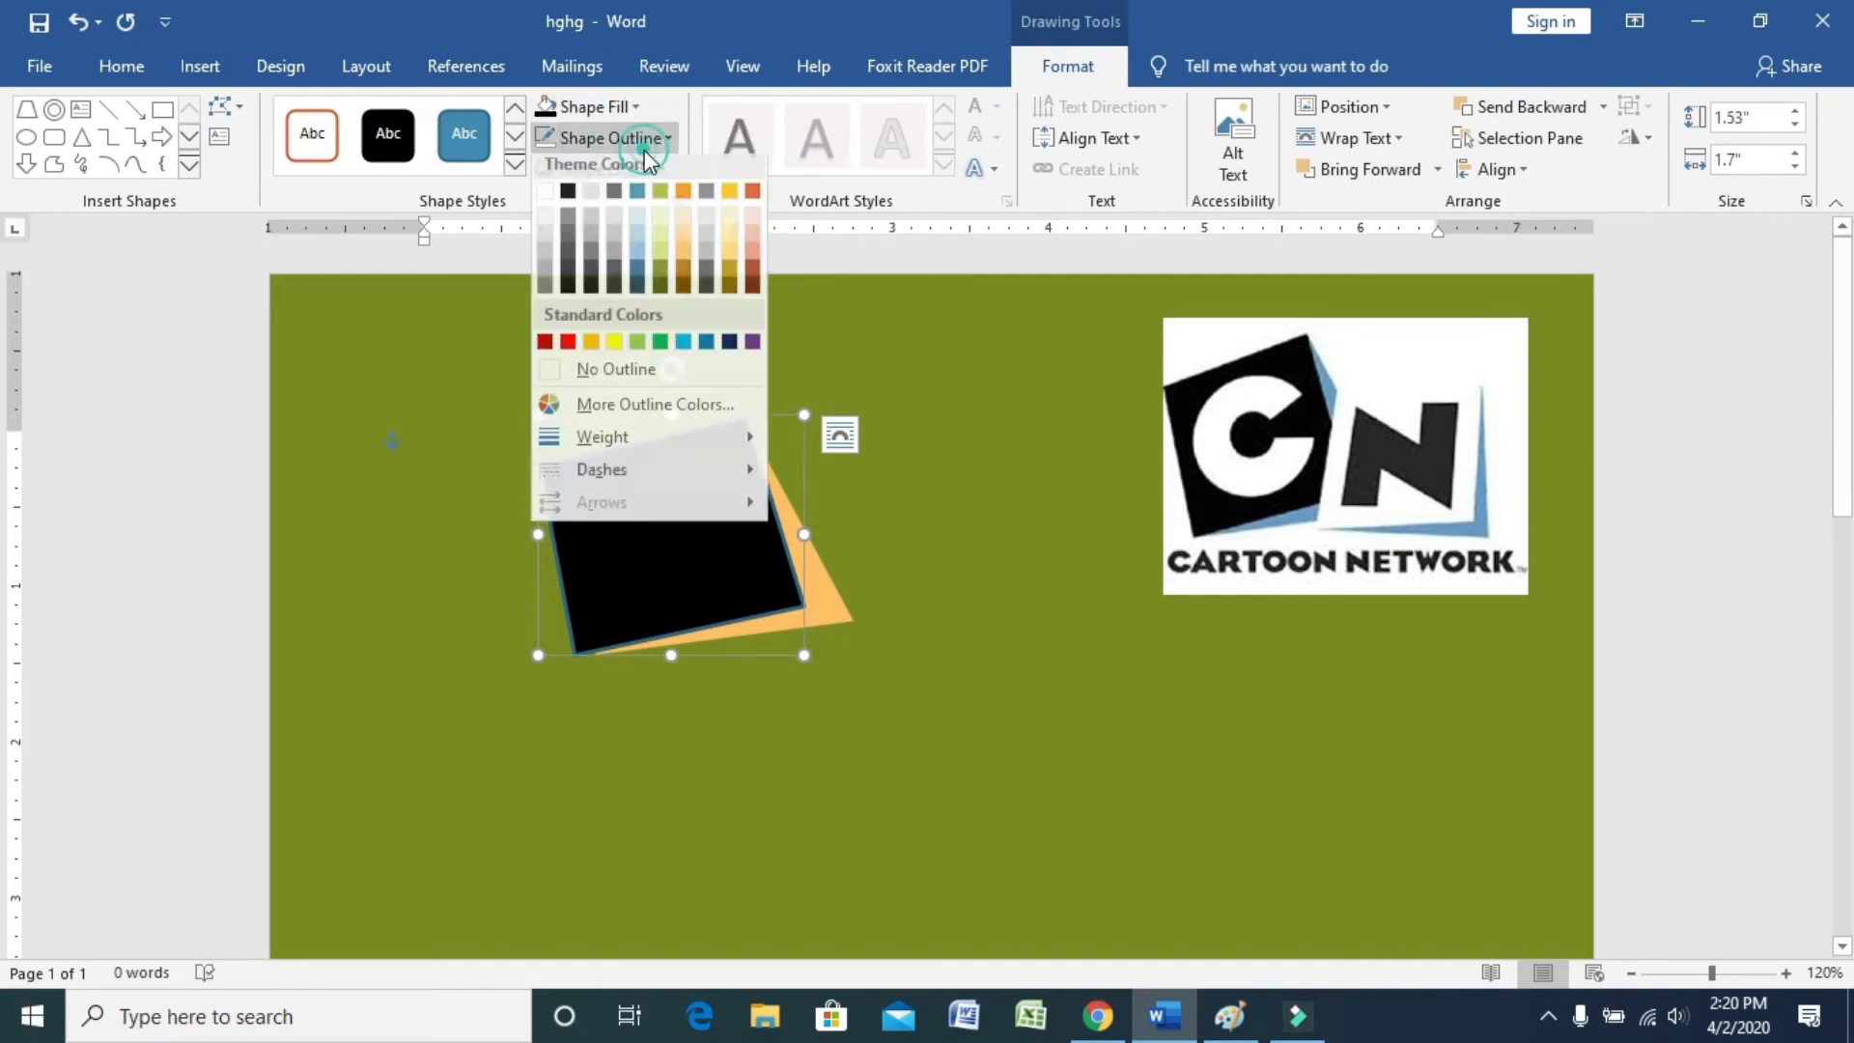
left_click(624, 378)
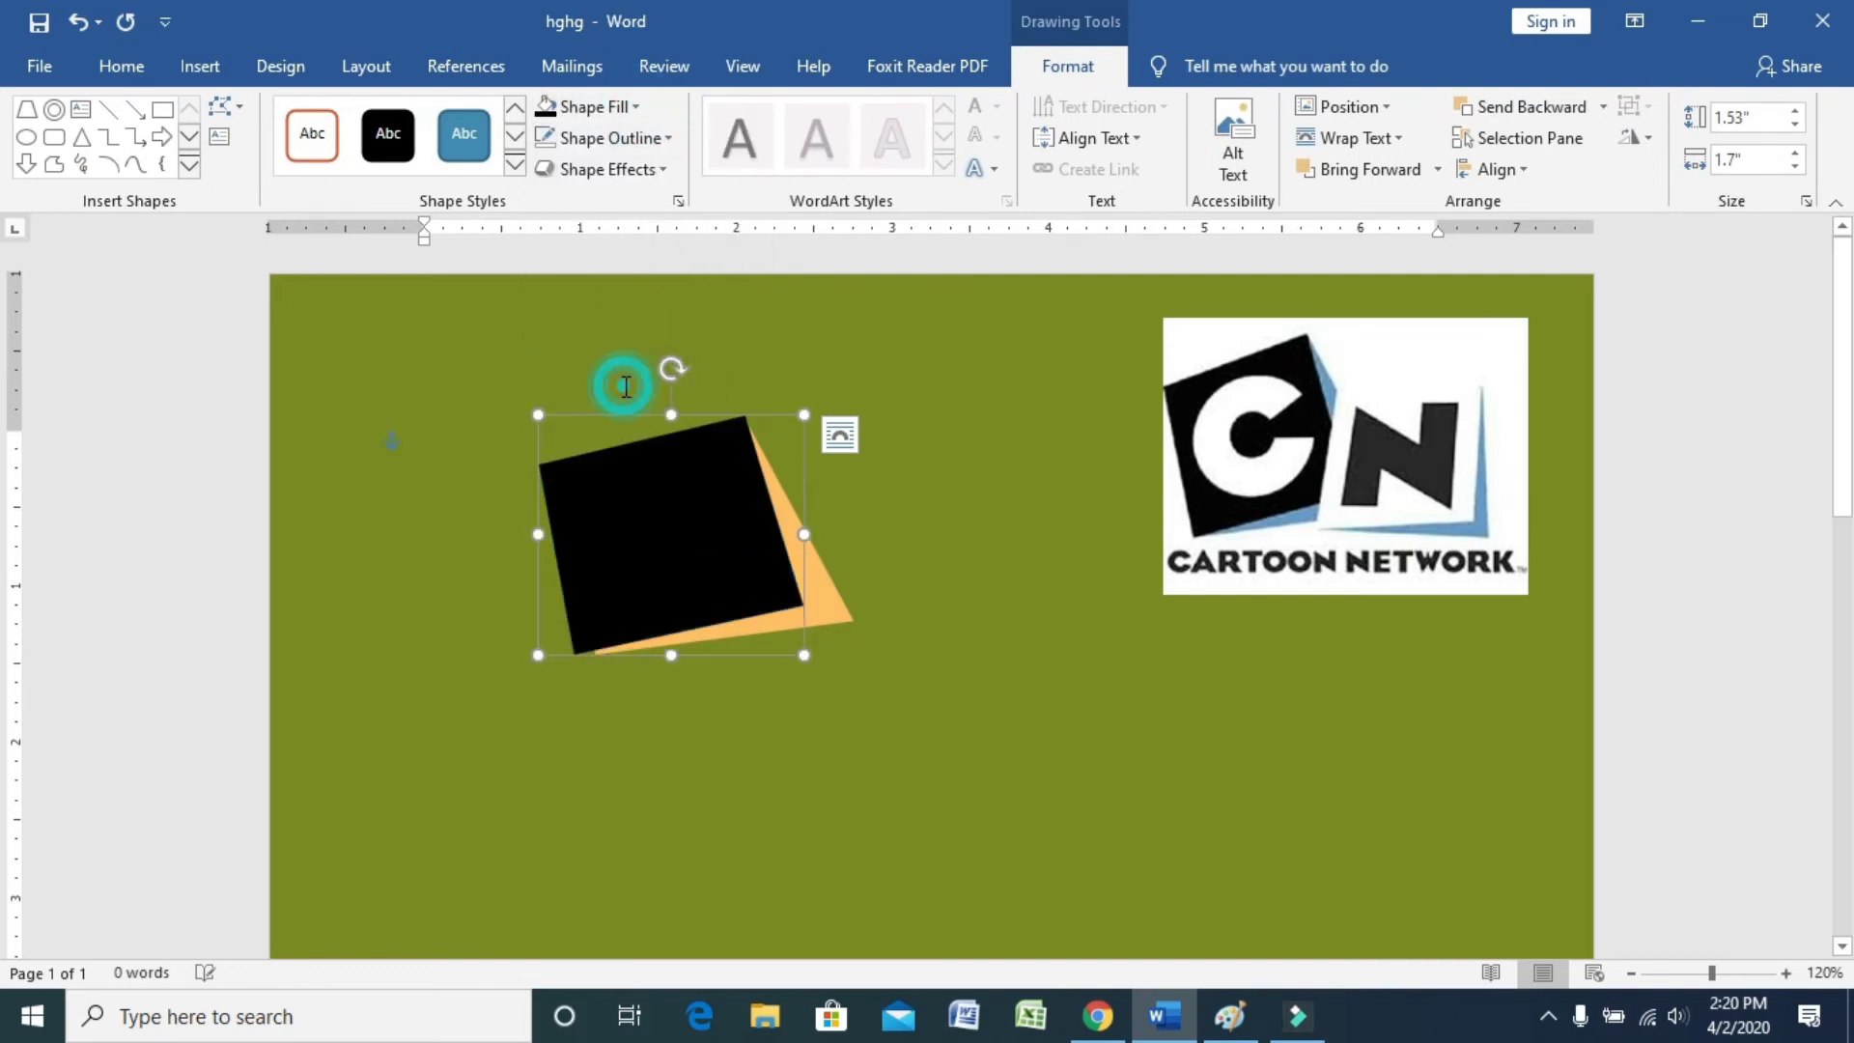
Step: Shorten the orange shape slightly from its bottom and fine-tune its position
left_click(831, 608)
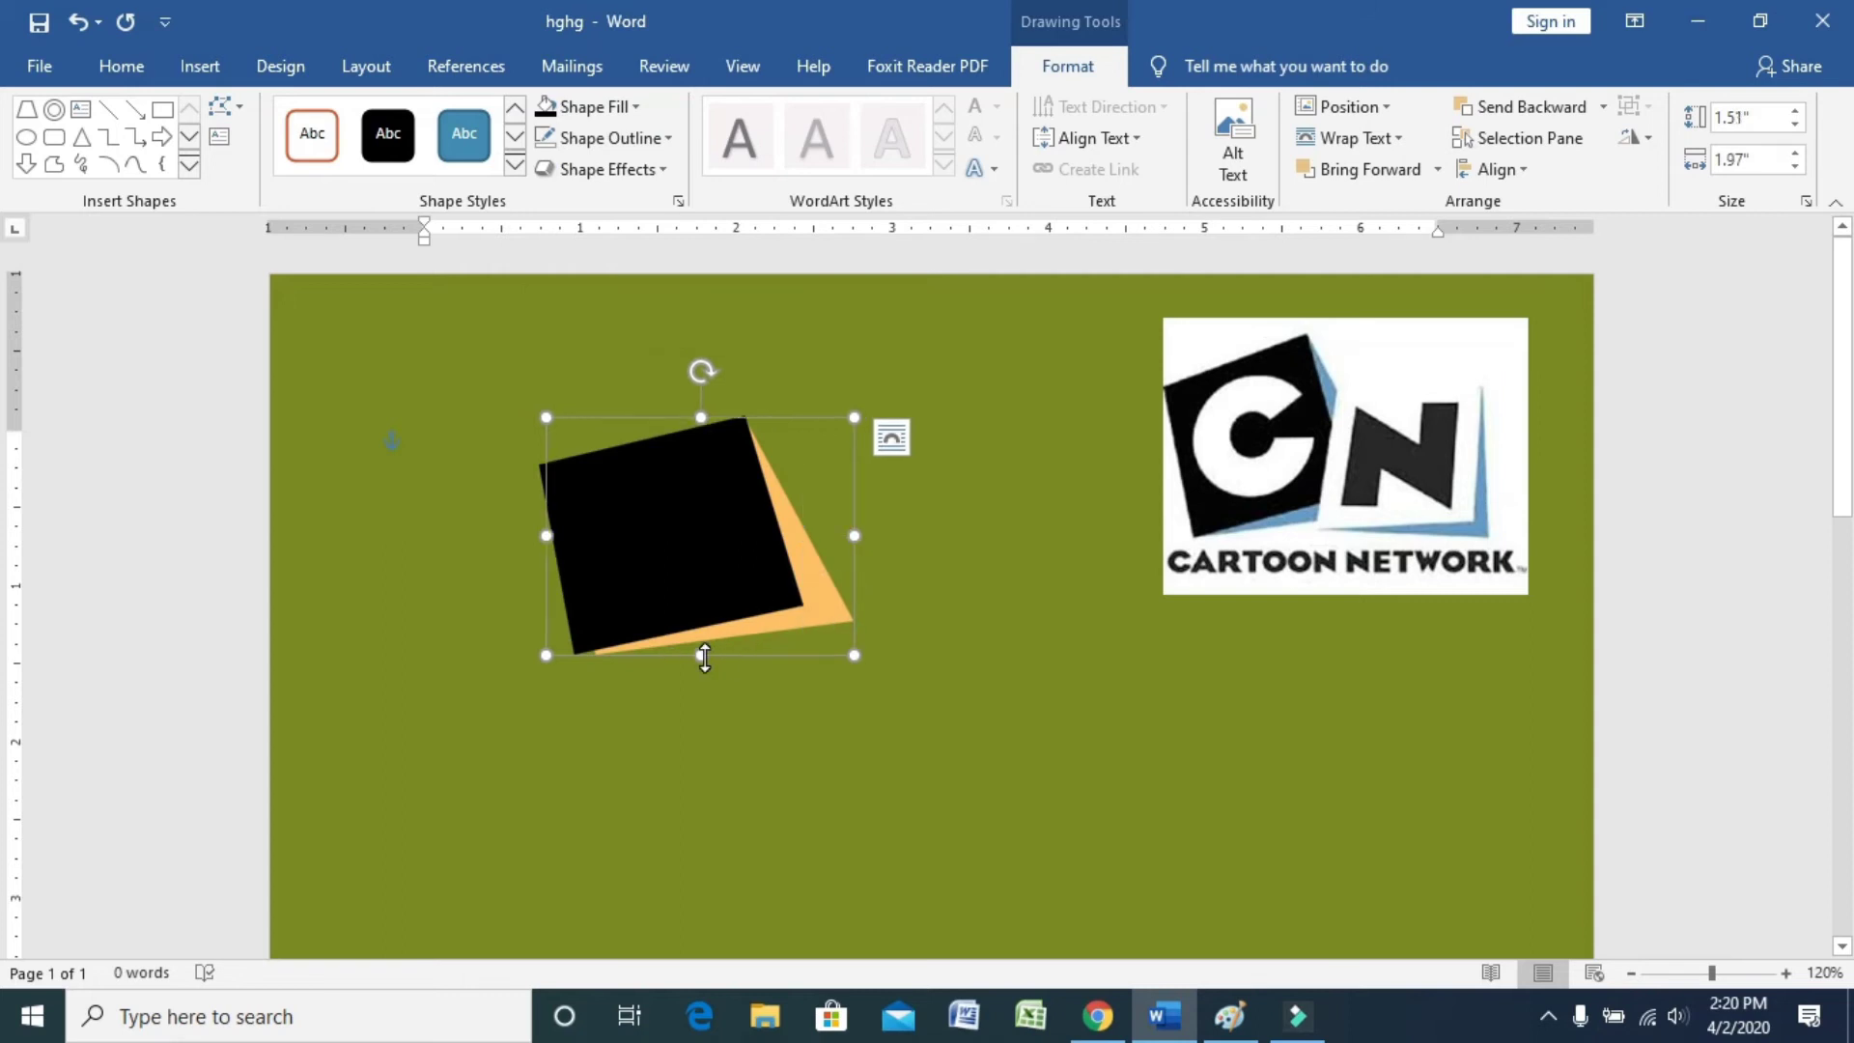
left_click_drag(705, 658, 700, 651)
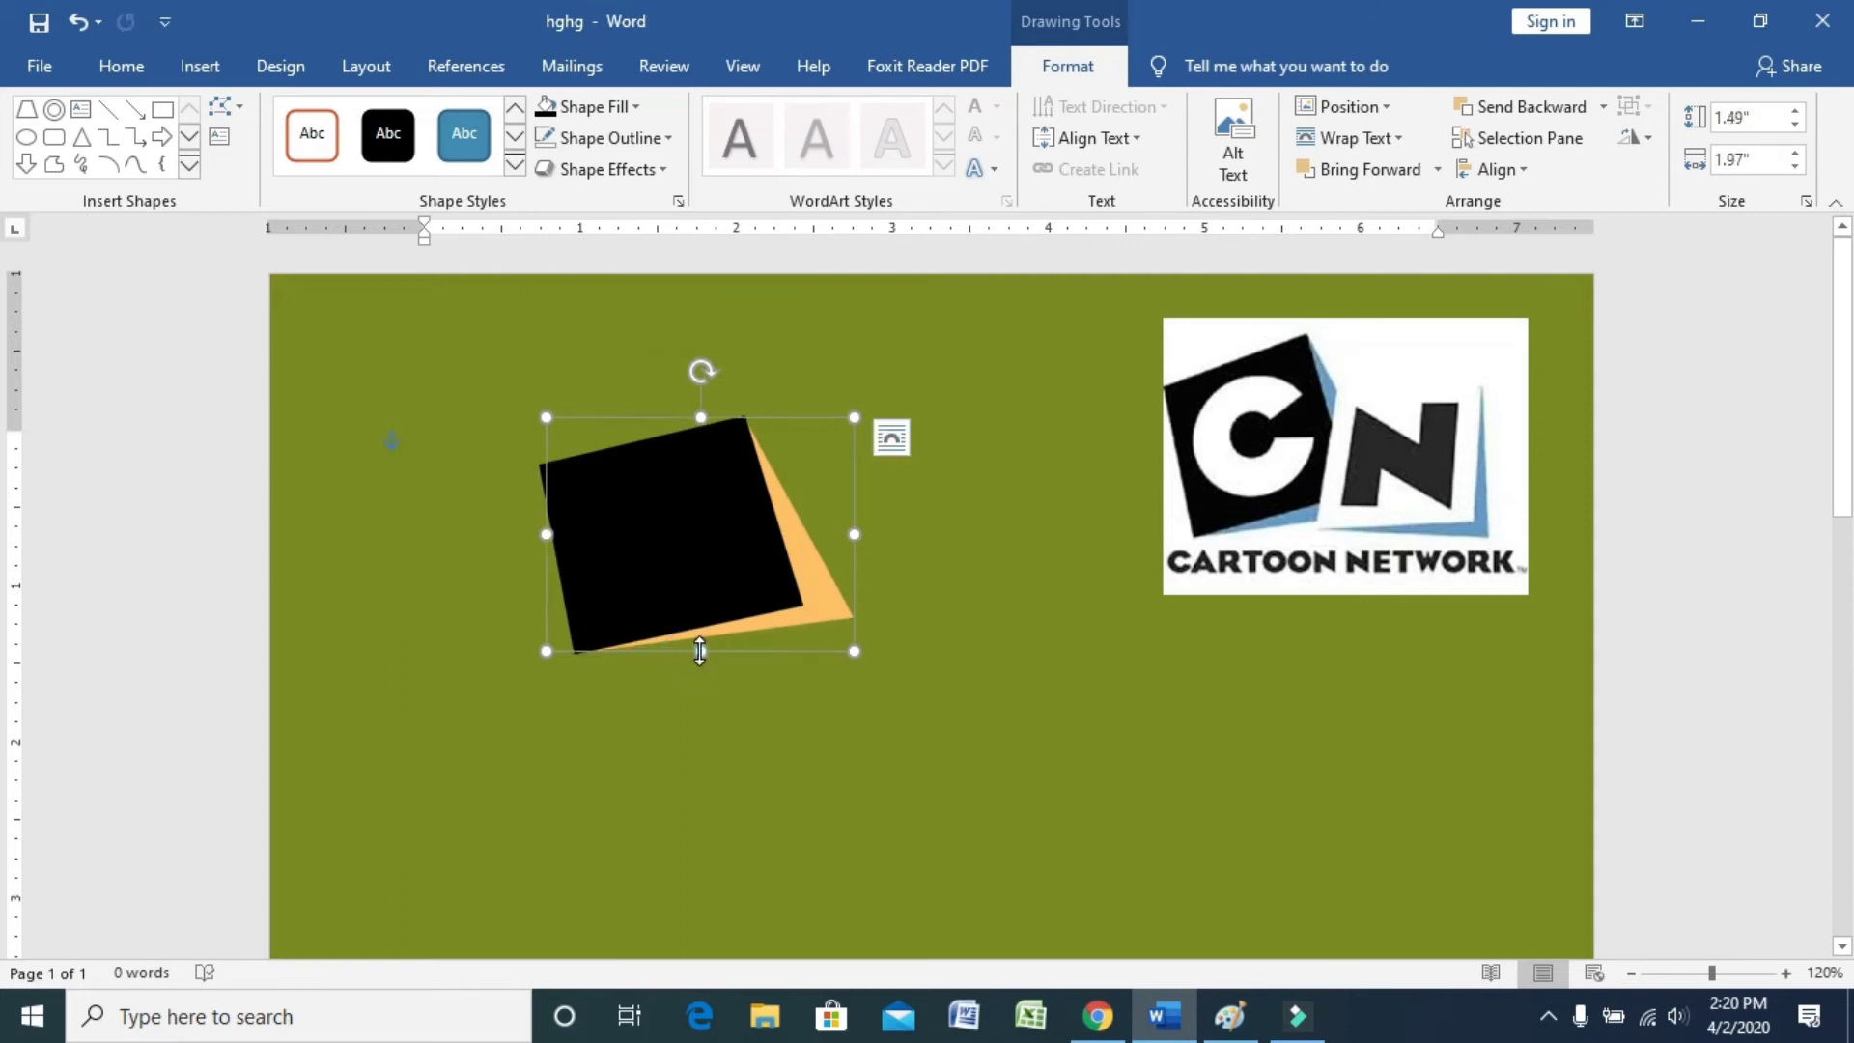
left_click(700, 650)
left_click(983, 753)
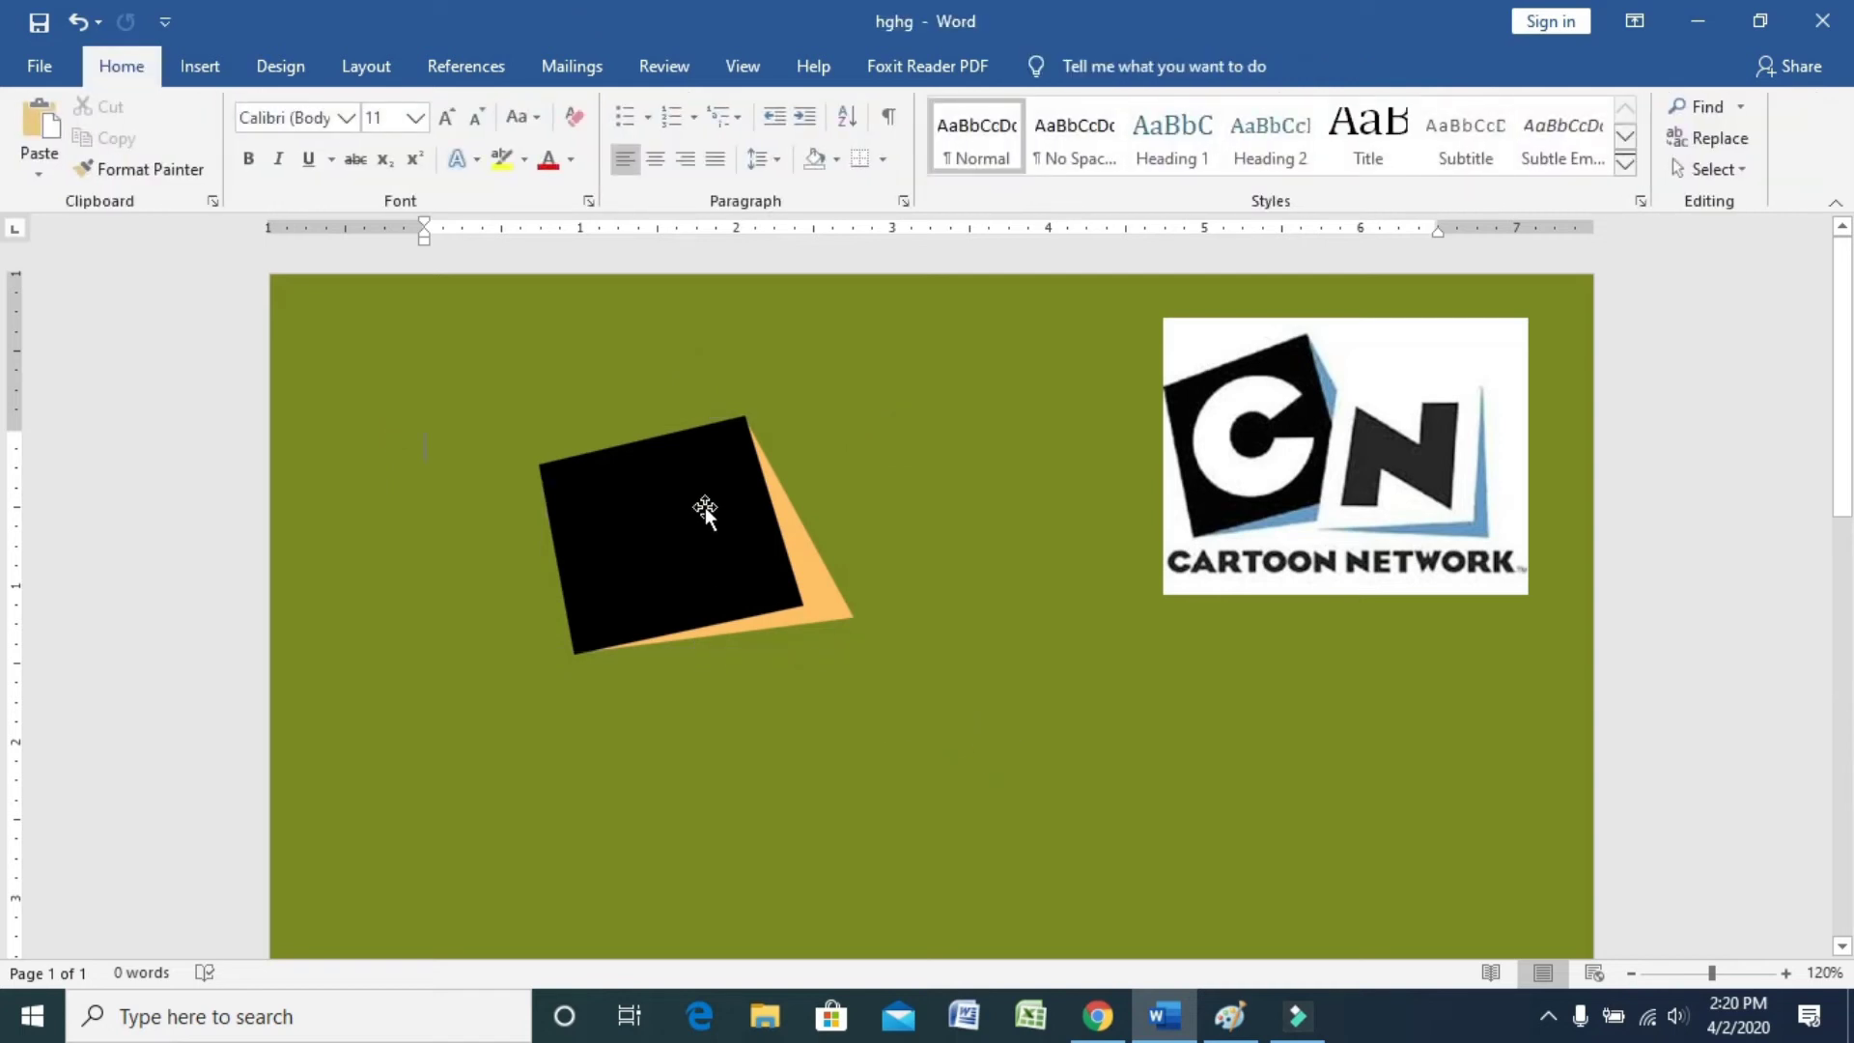
left_click(842, 591)
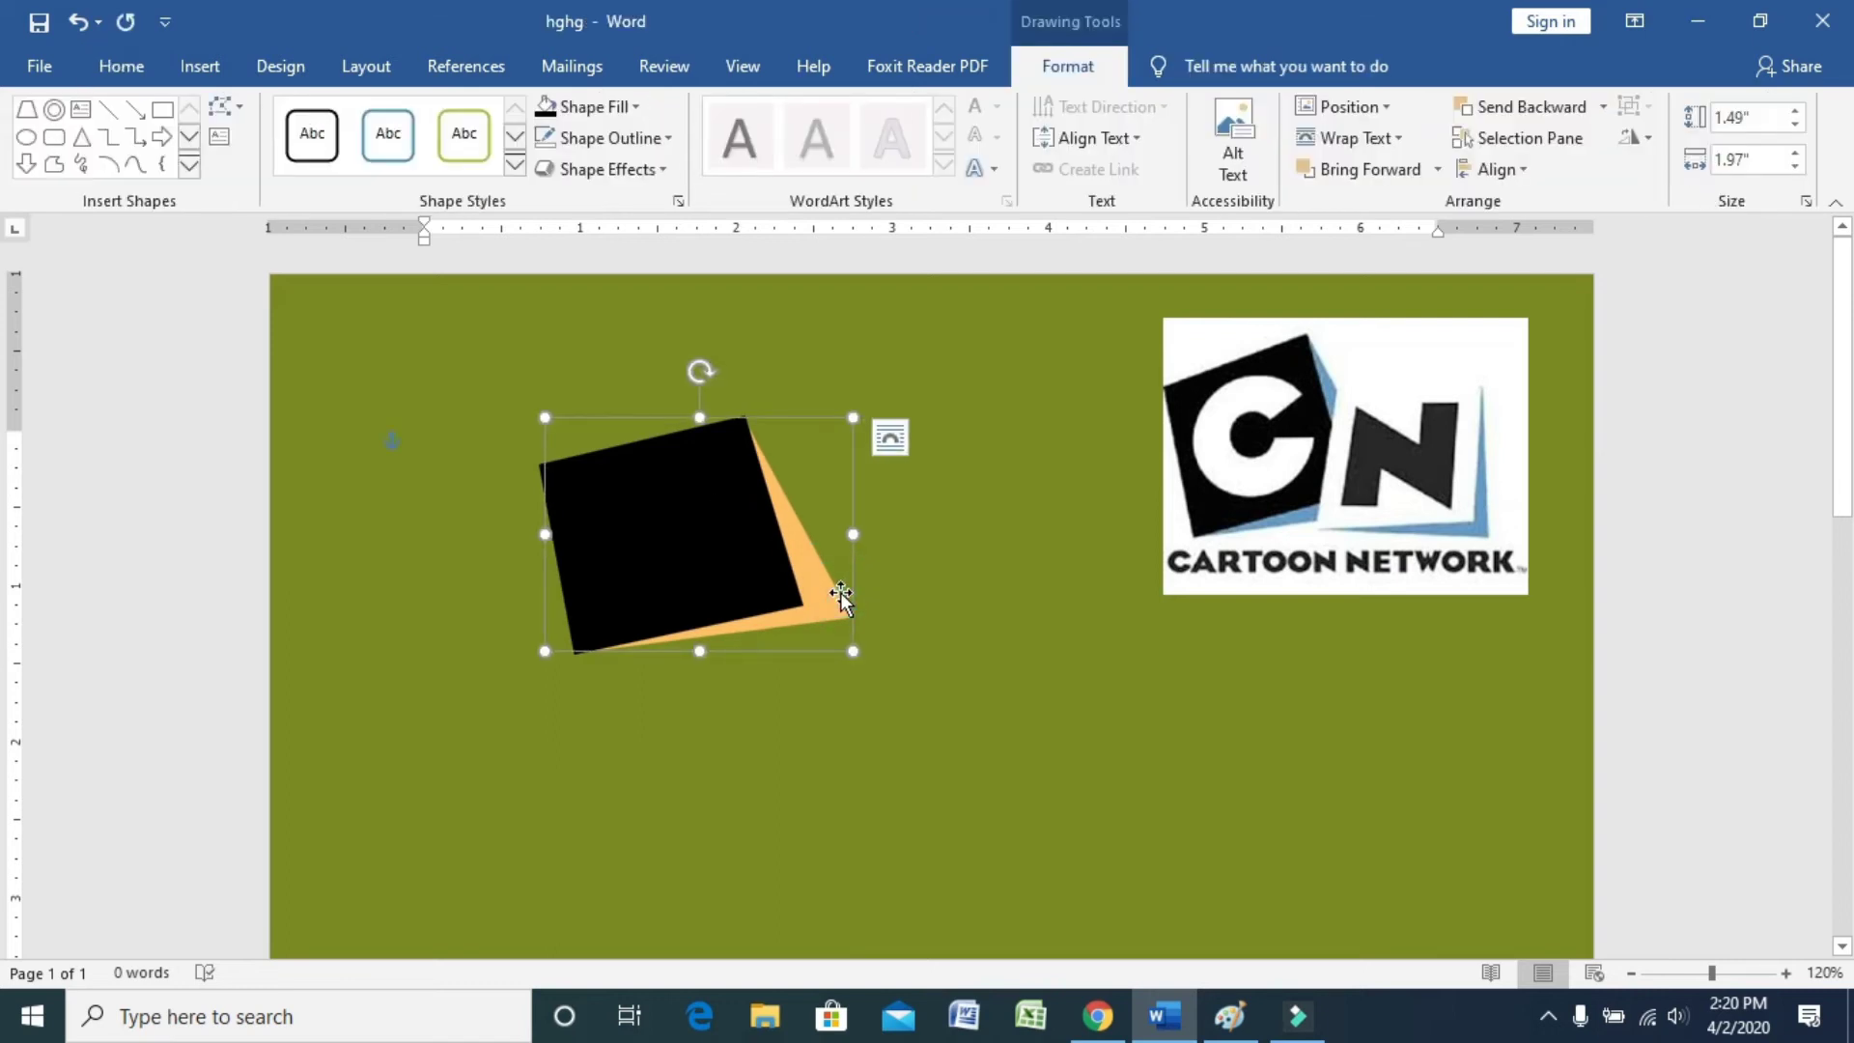
left_click_drag(840, 593, 838, 593)
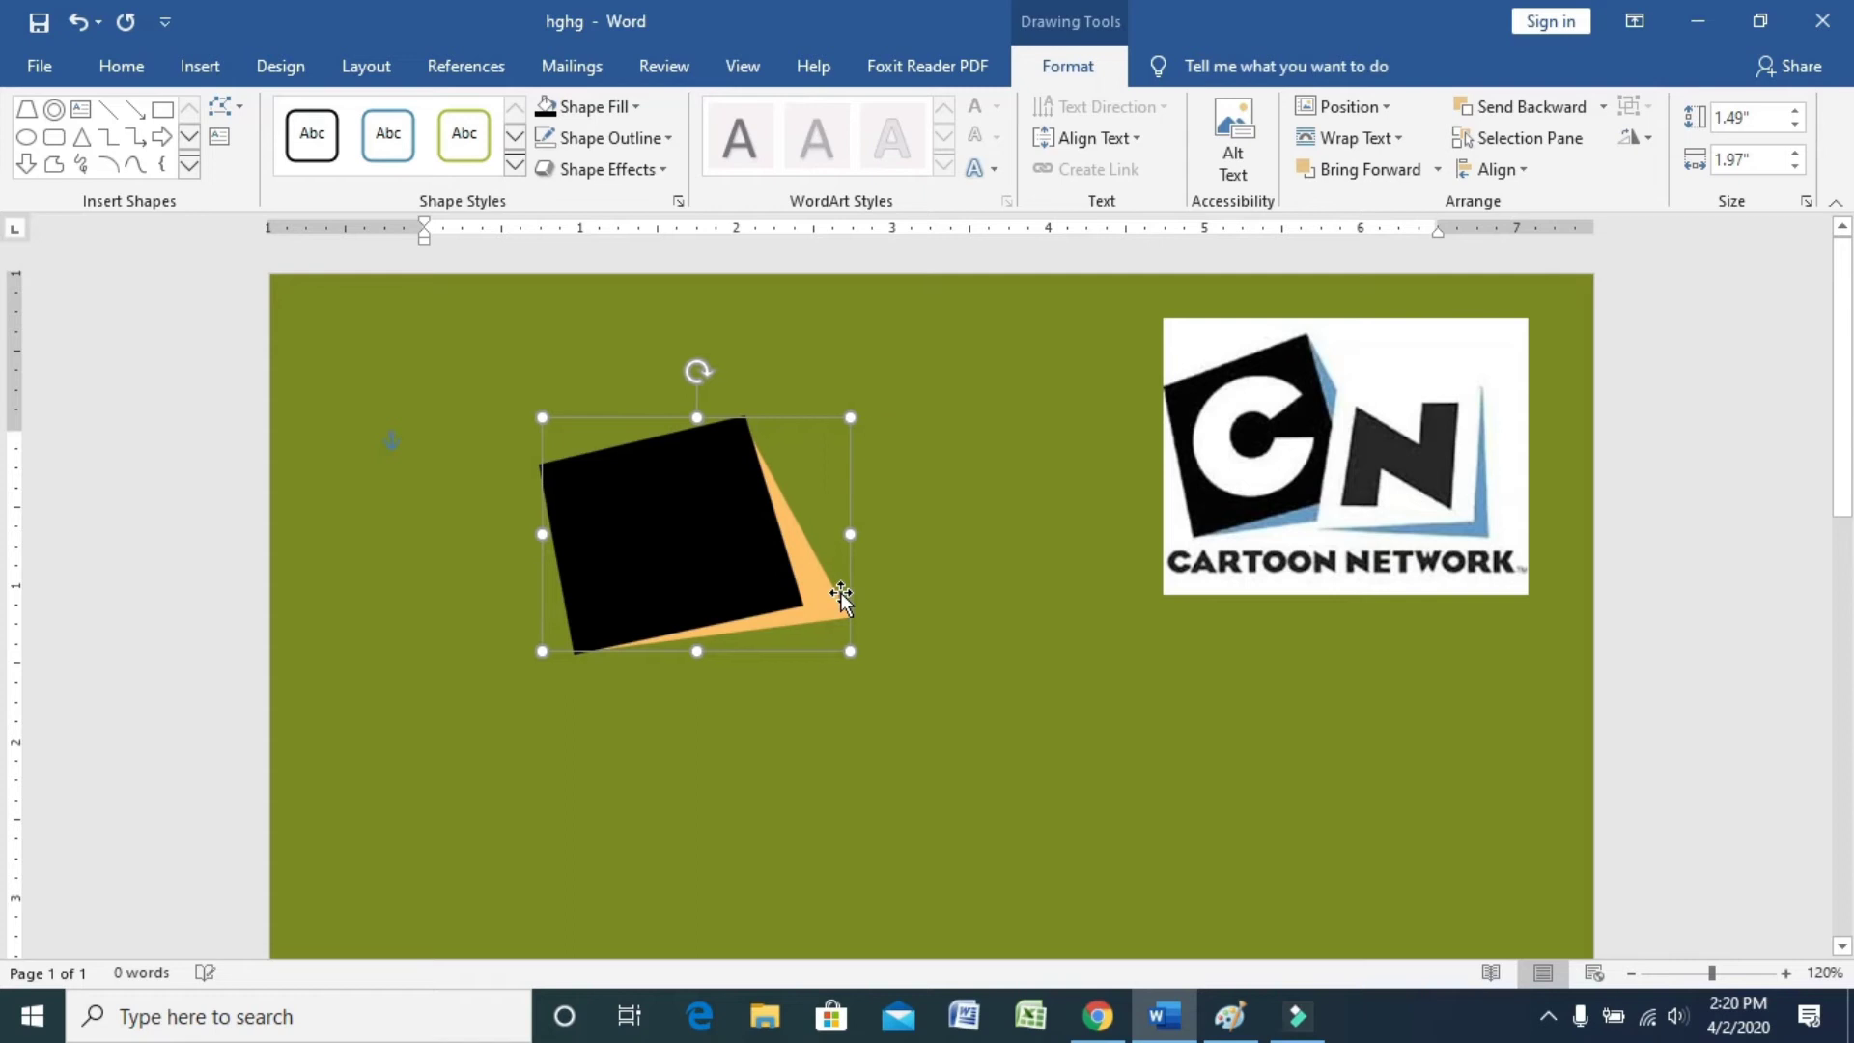
key("Right")
left_click(951, 556)
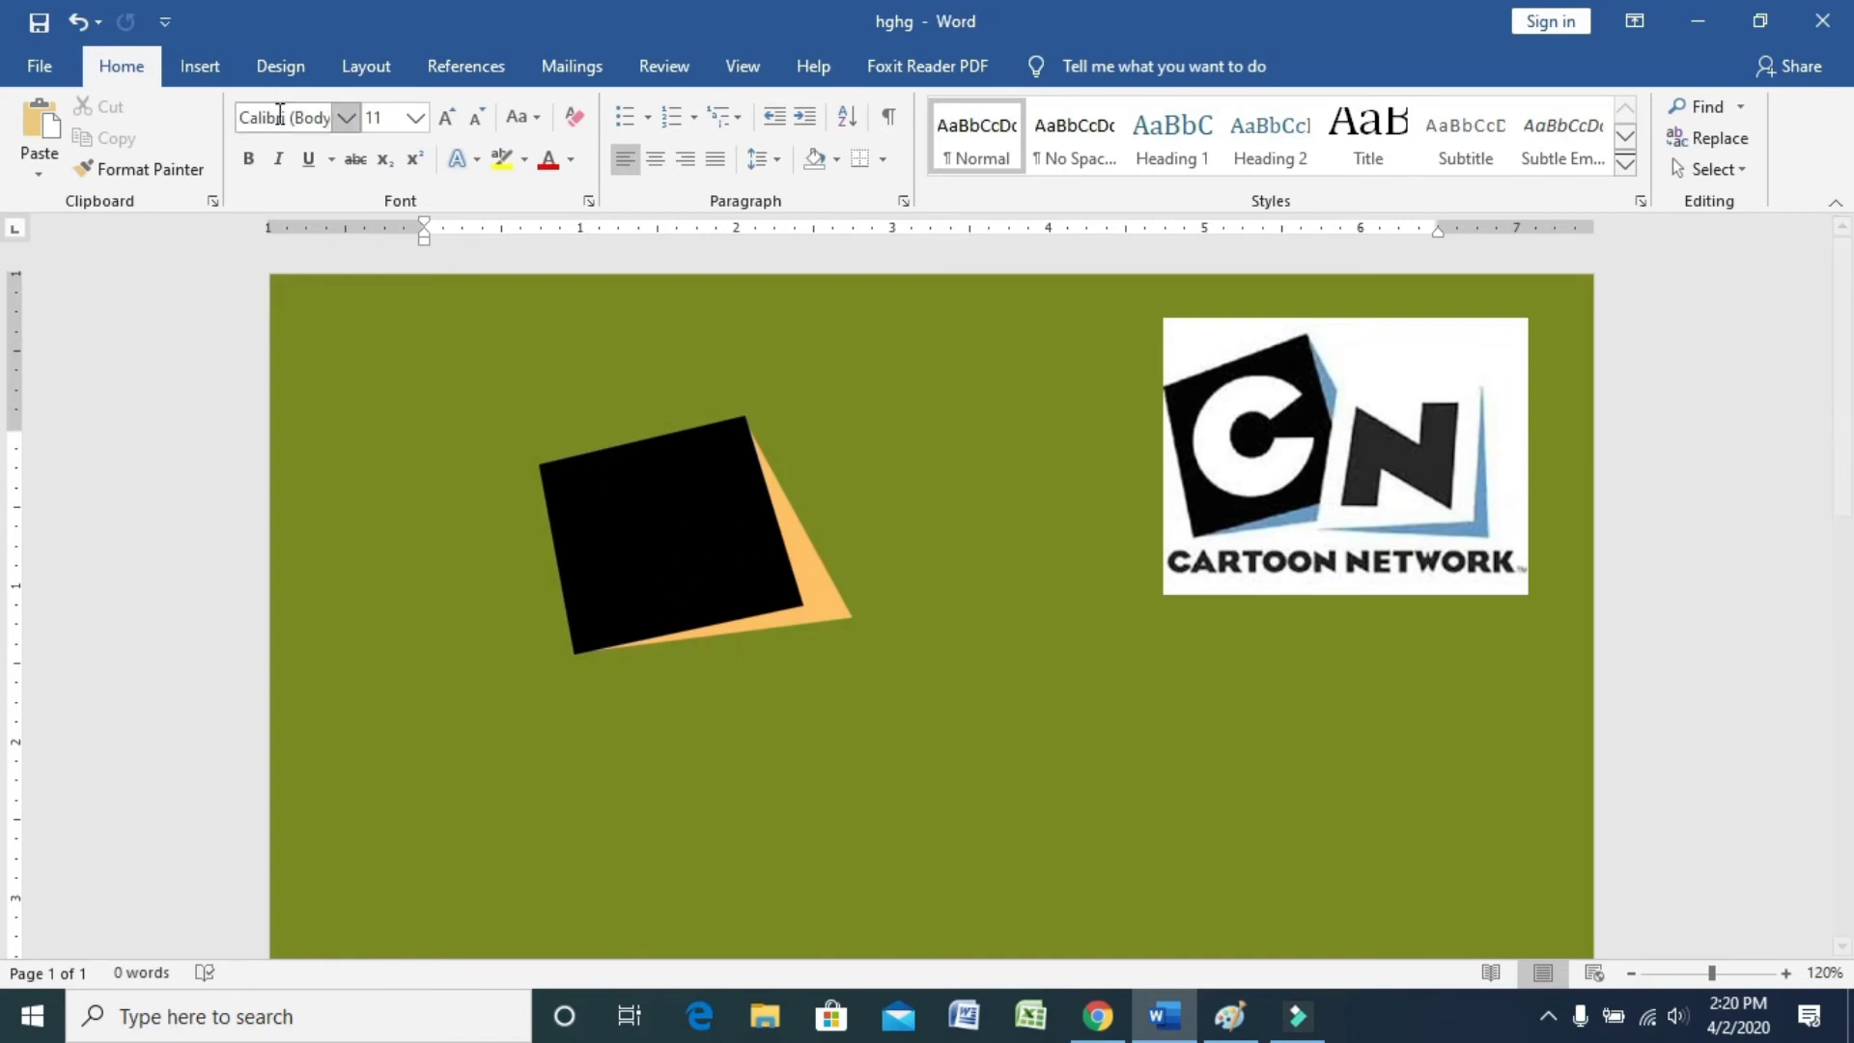
Step: Draw a hollow circle on the black square and enlarge it
left_click(200, 66)
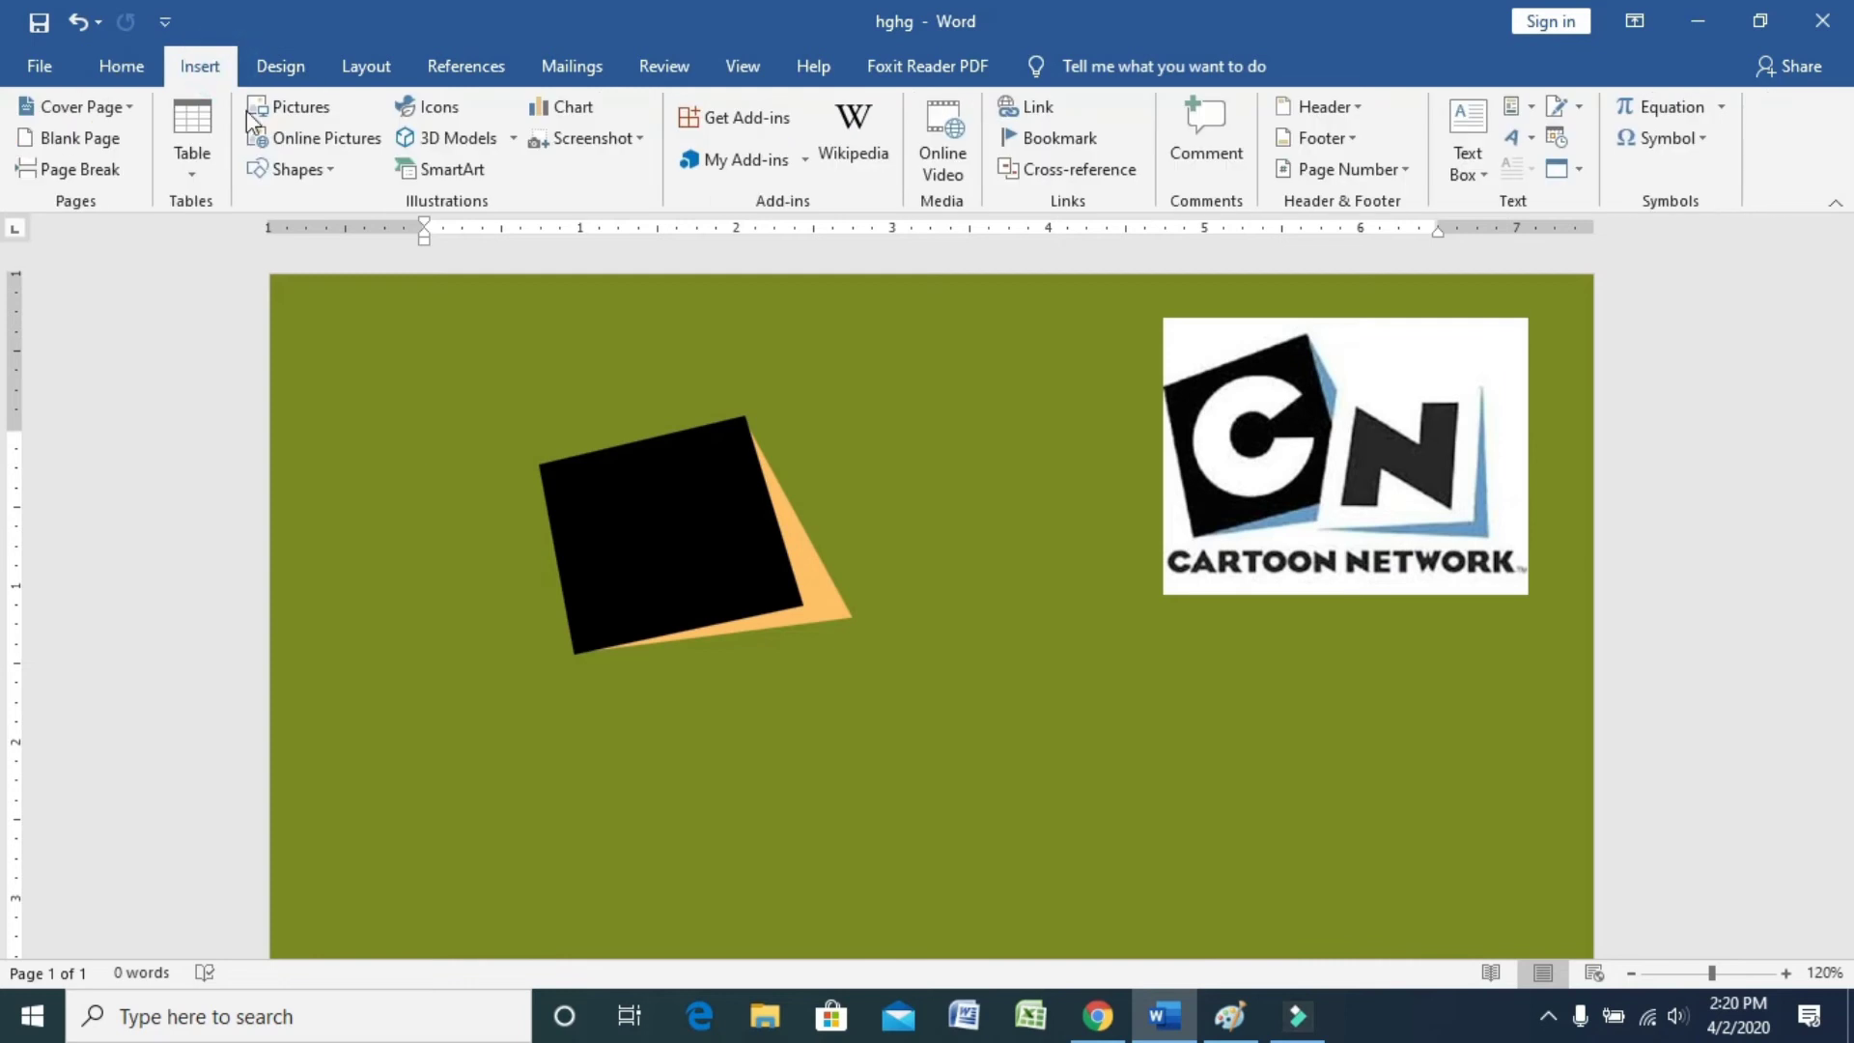
left_click(309, 184)
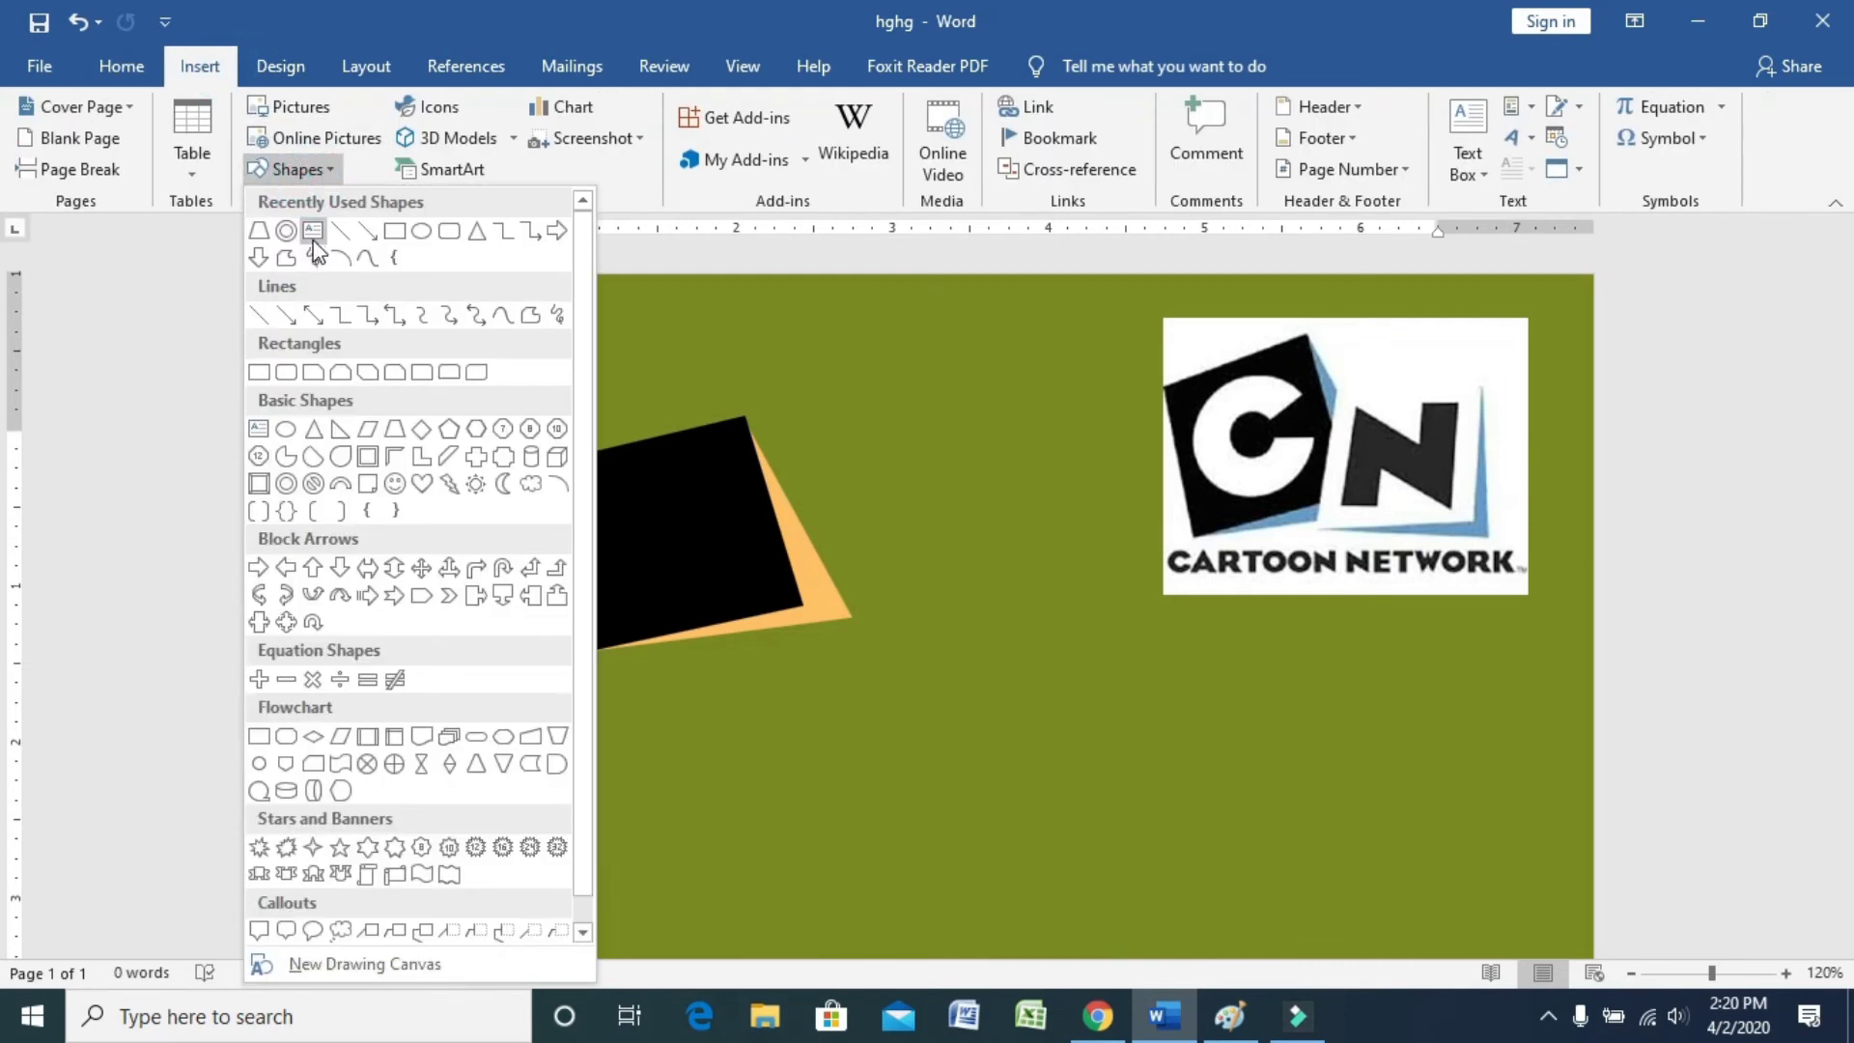
left_click(287, 484)
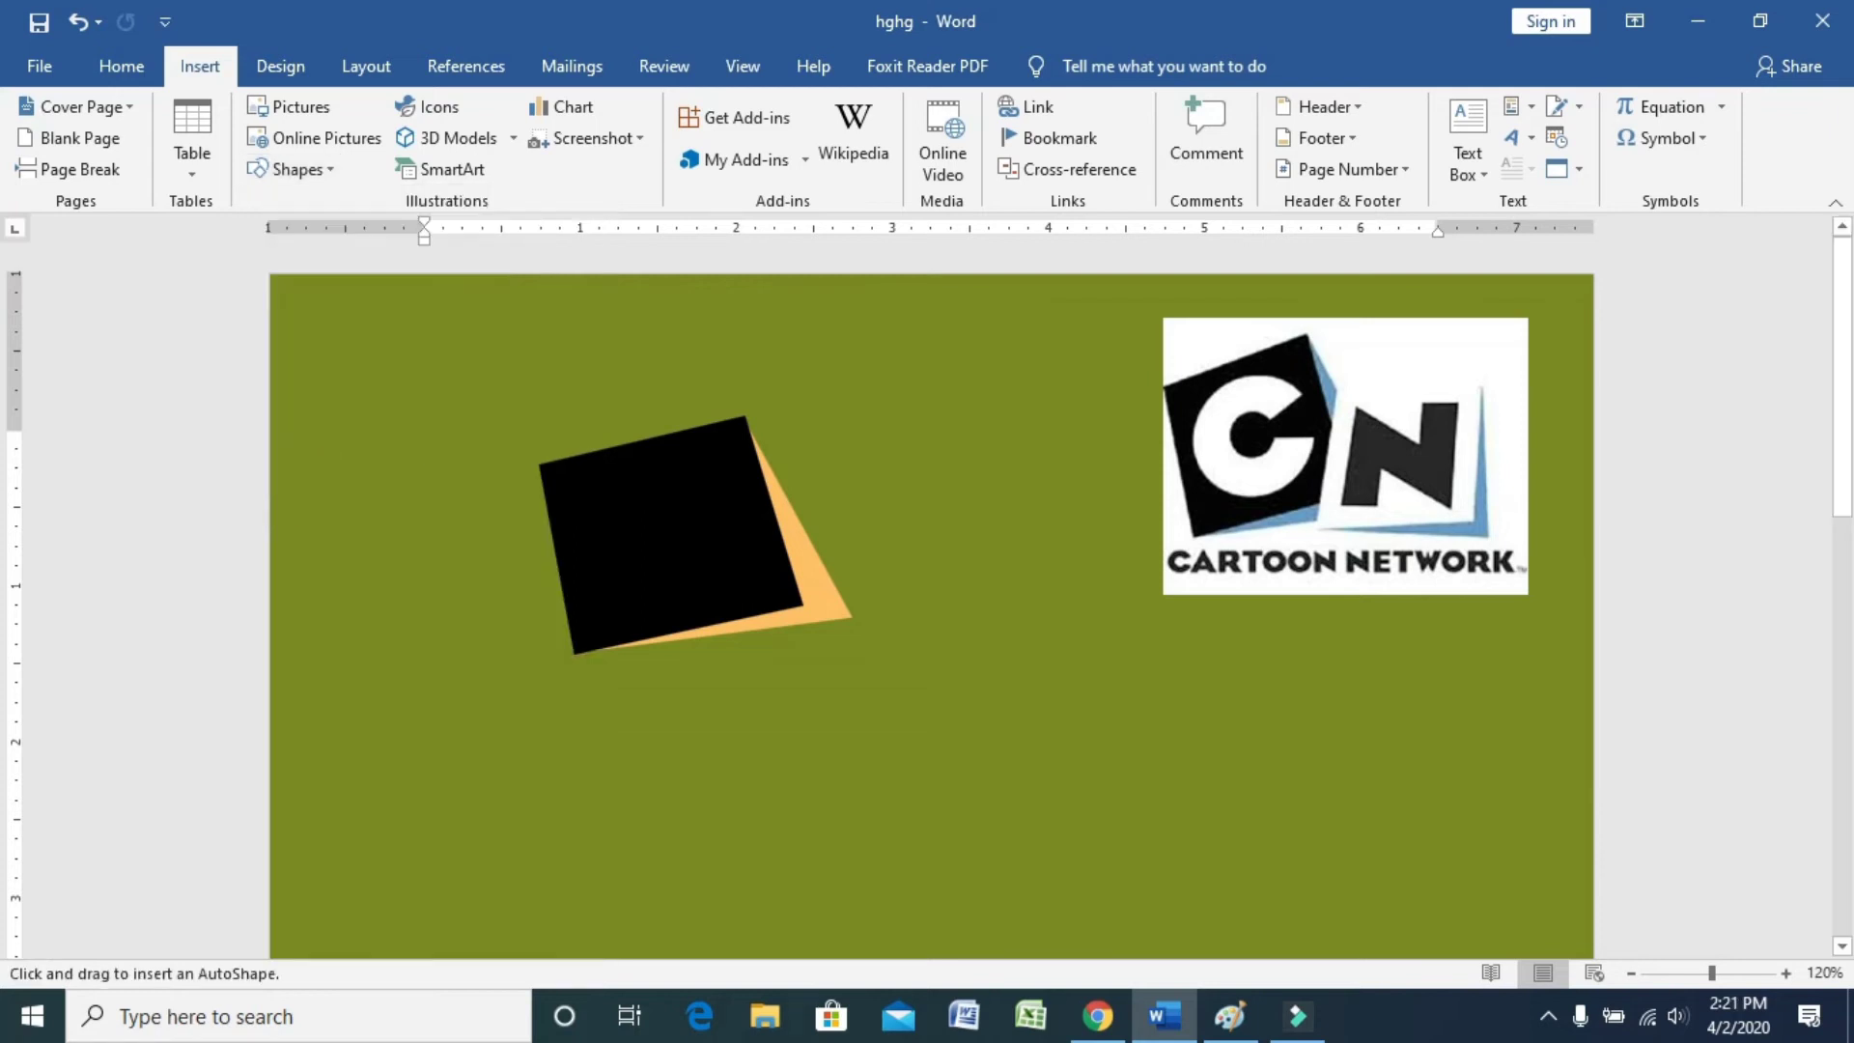
left_click_drag(593, 479, 727, 596)
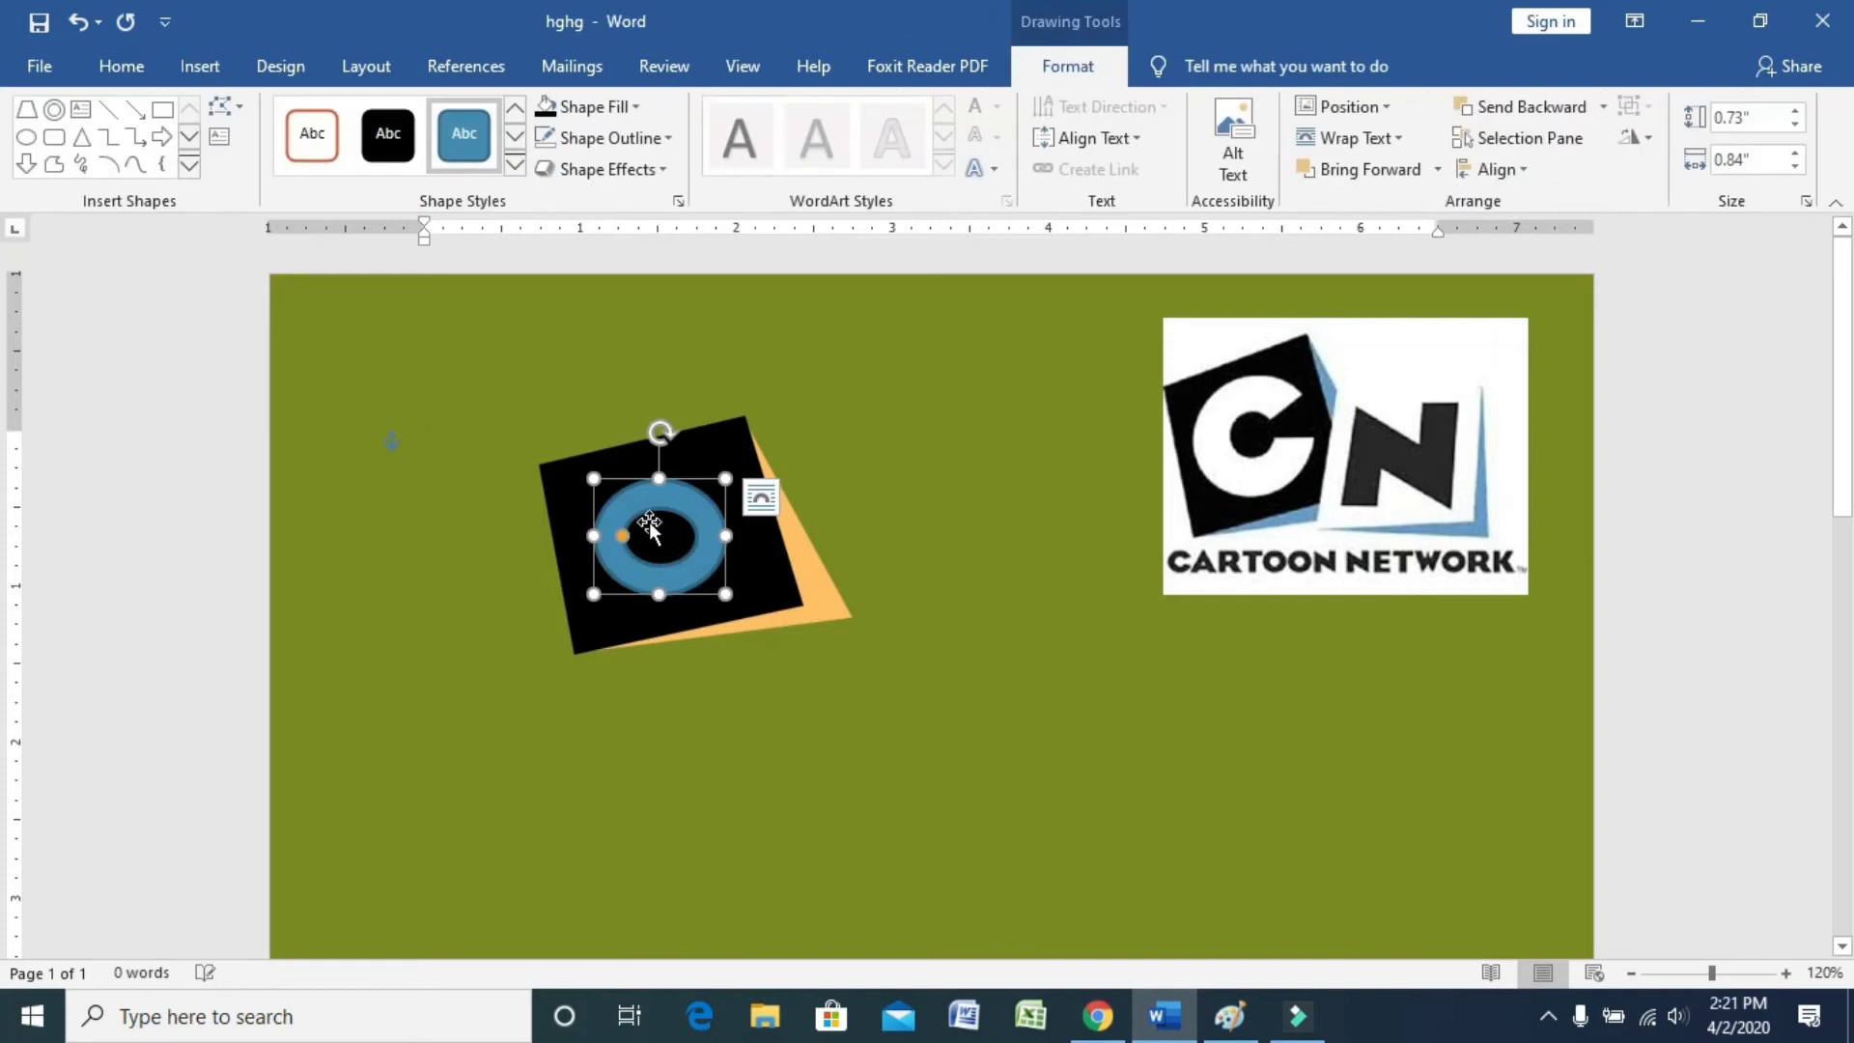
left_click(624, 535)
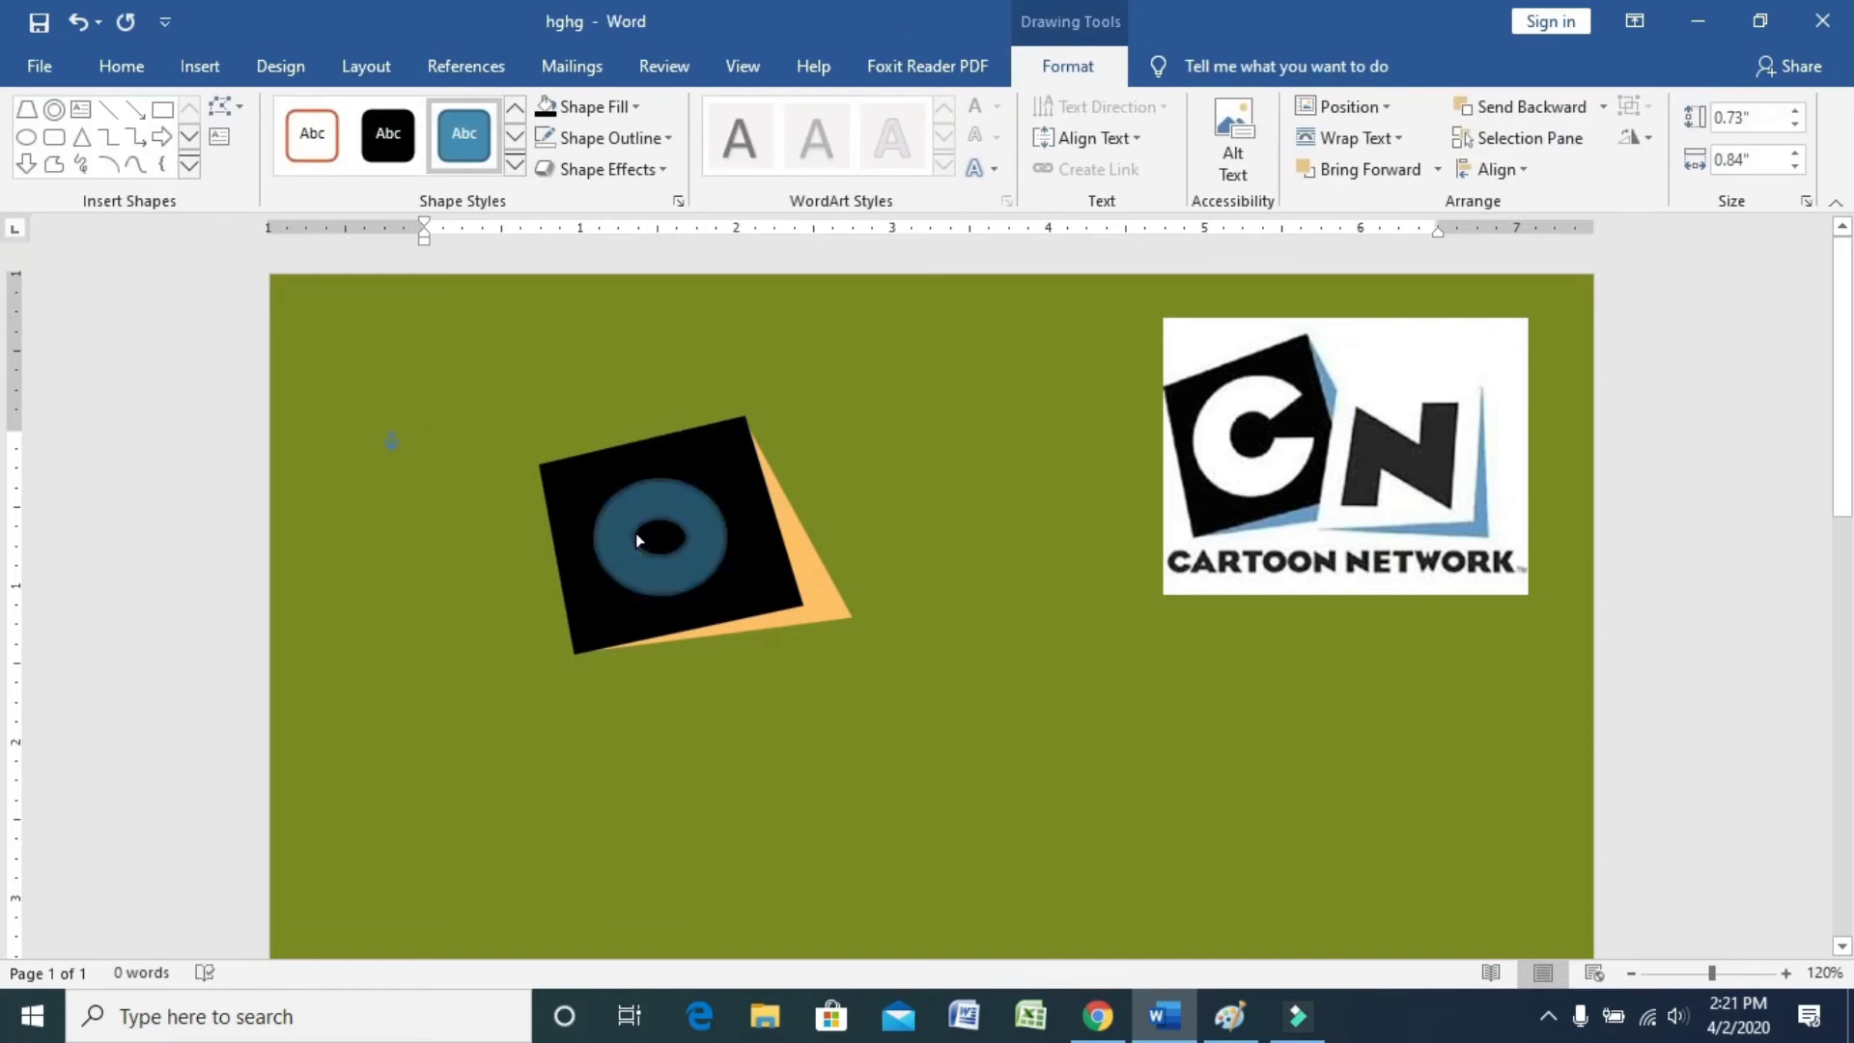
left_click(635, 533)
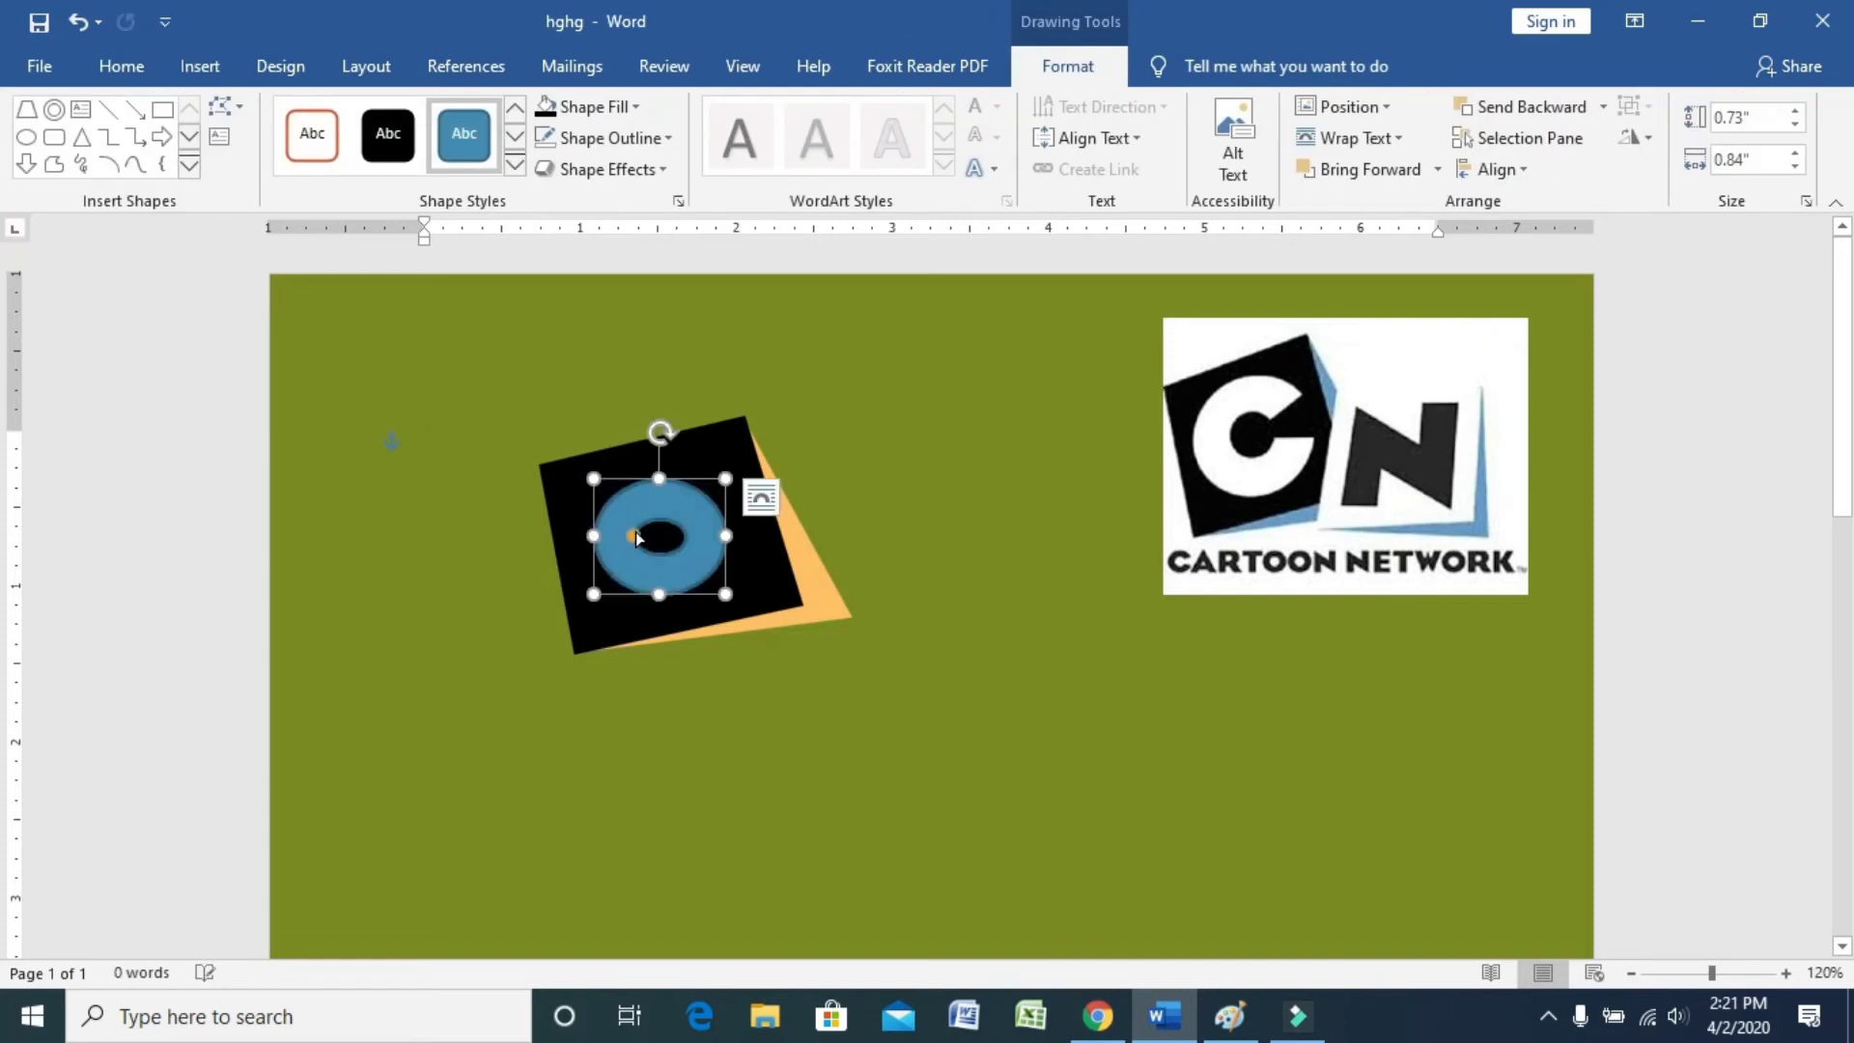
left_click(658, 465)
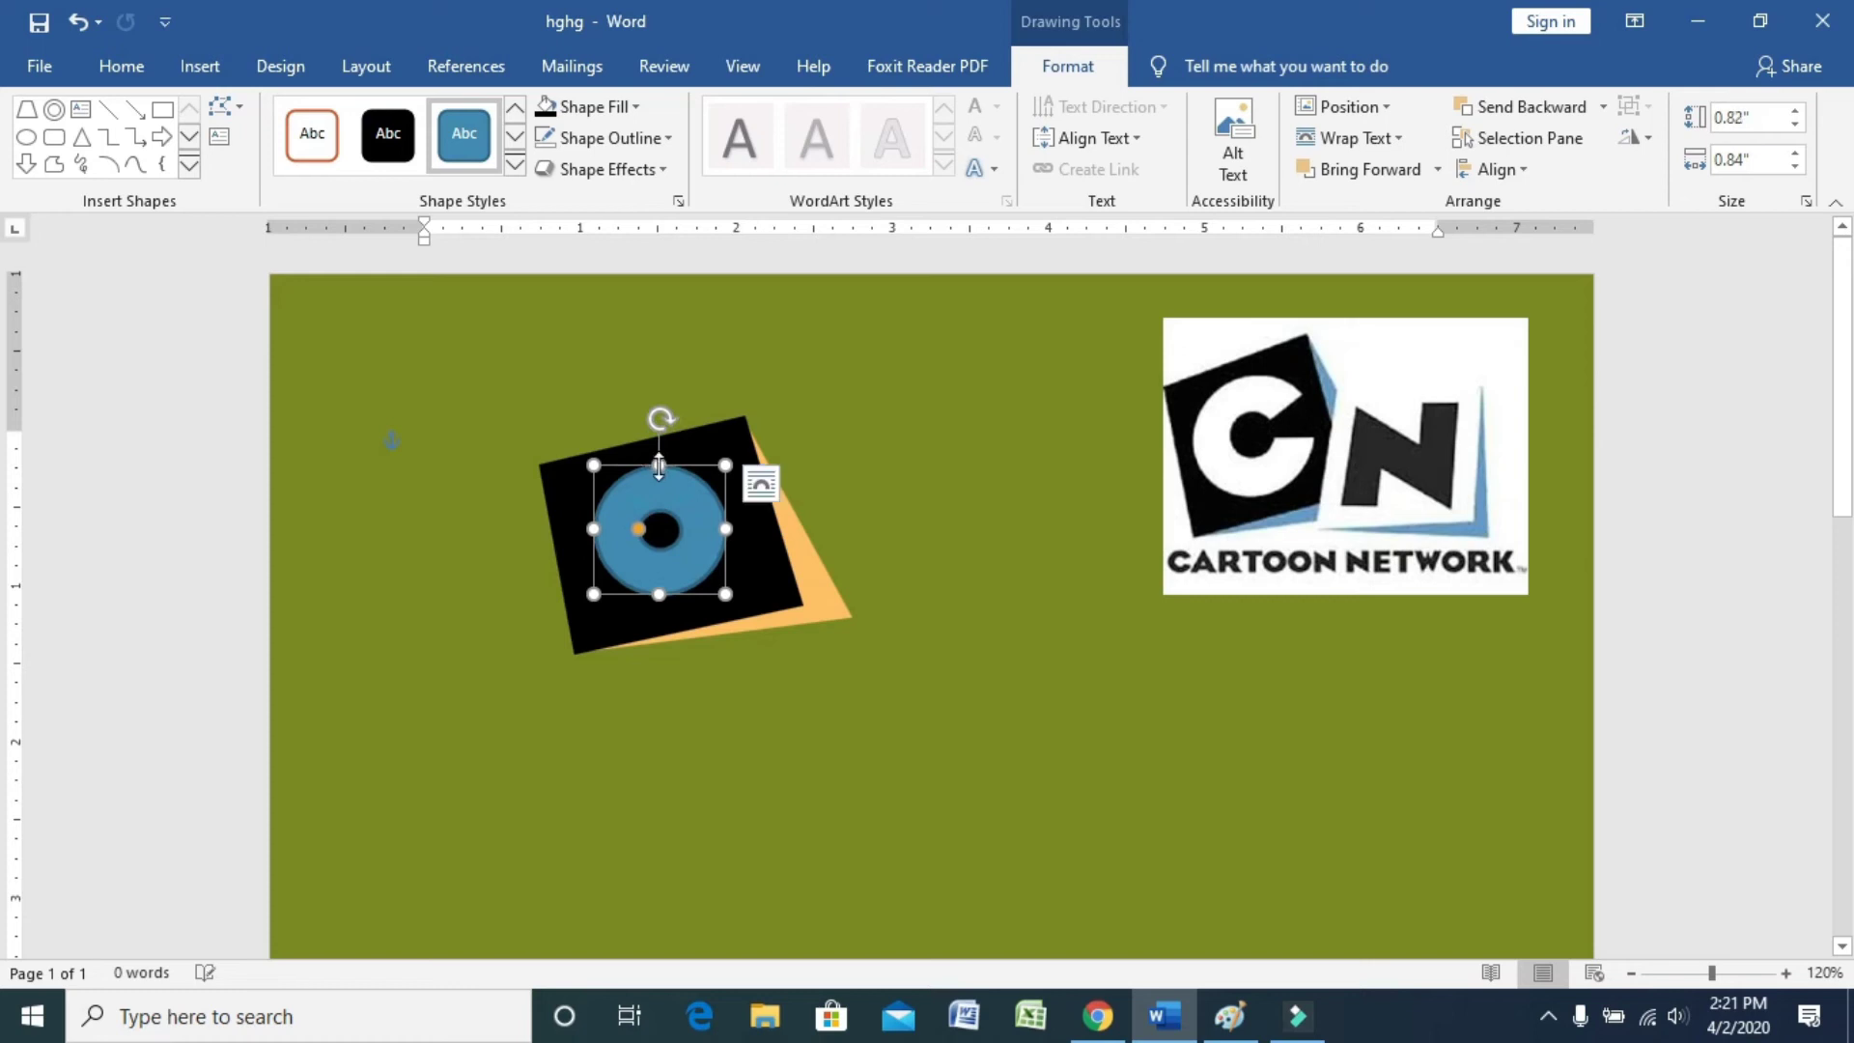
left_click_drag(725, 594, 739, 609)
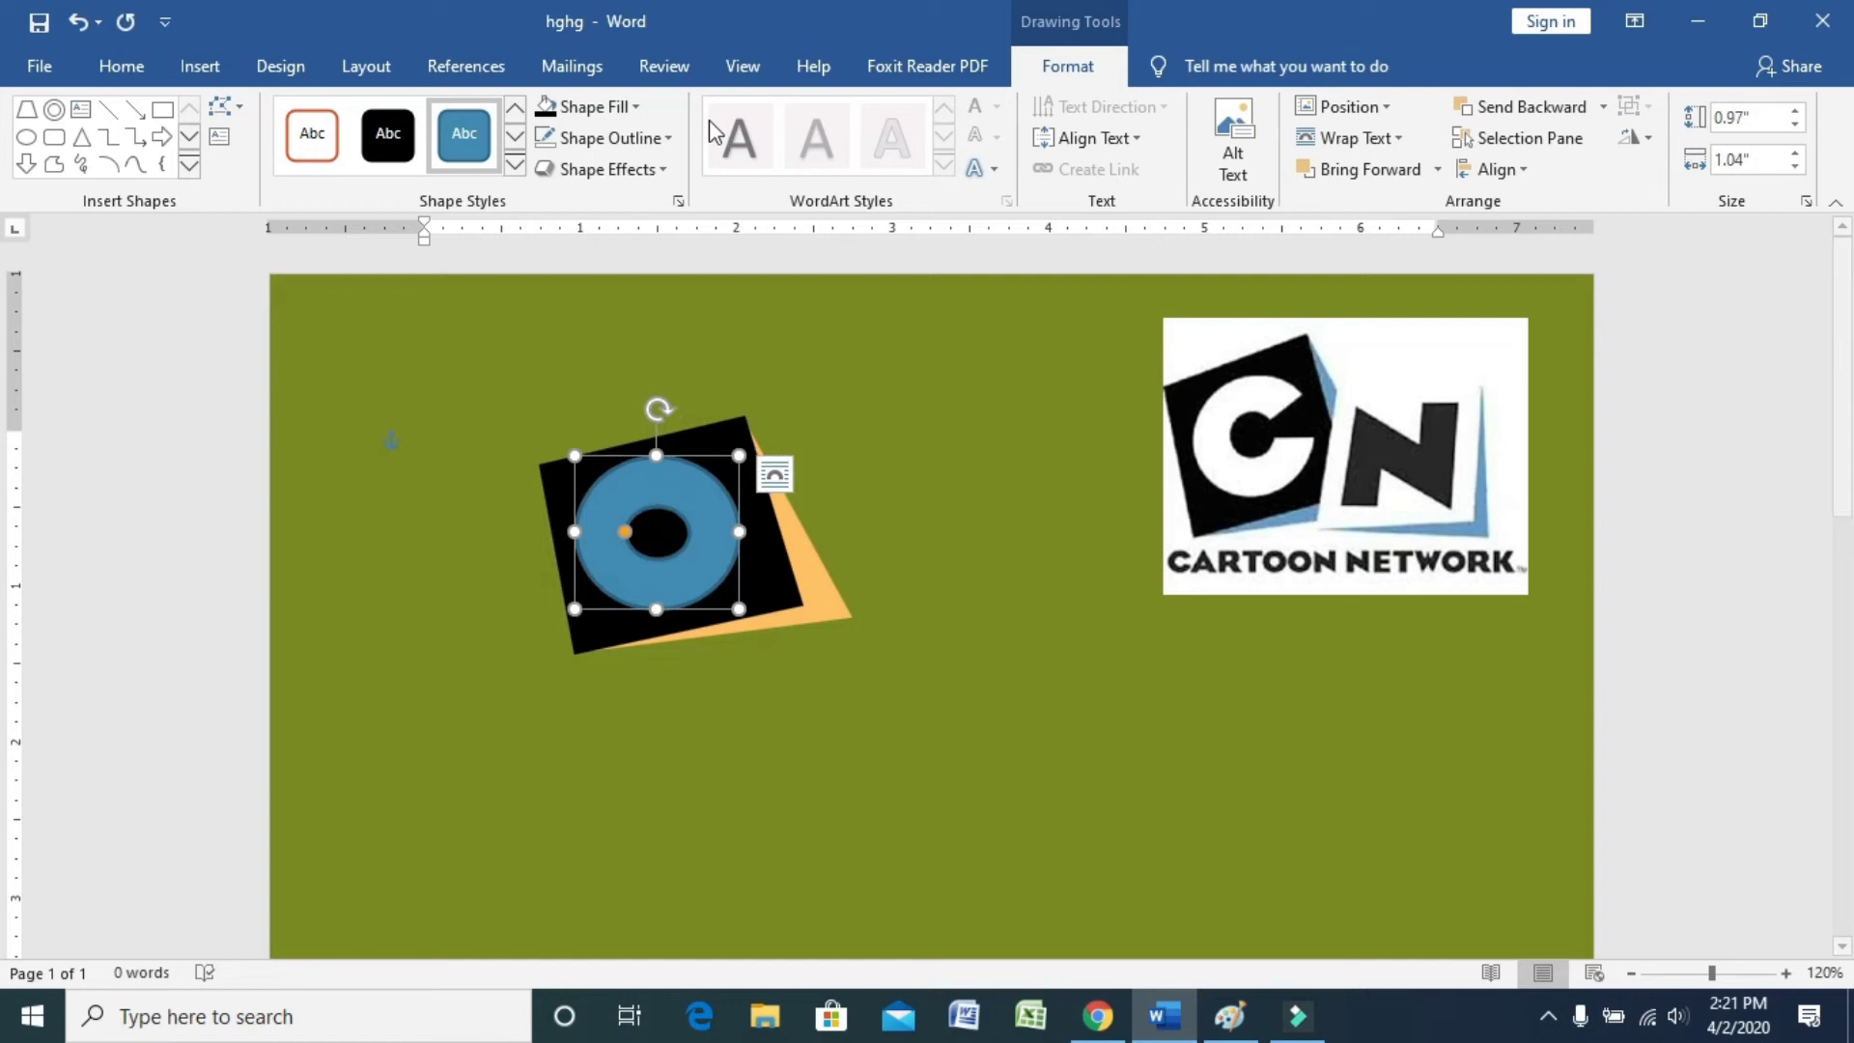
Step: Fill the ring white, remove its outline, and make it slightly taller
left_click(621, 108)
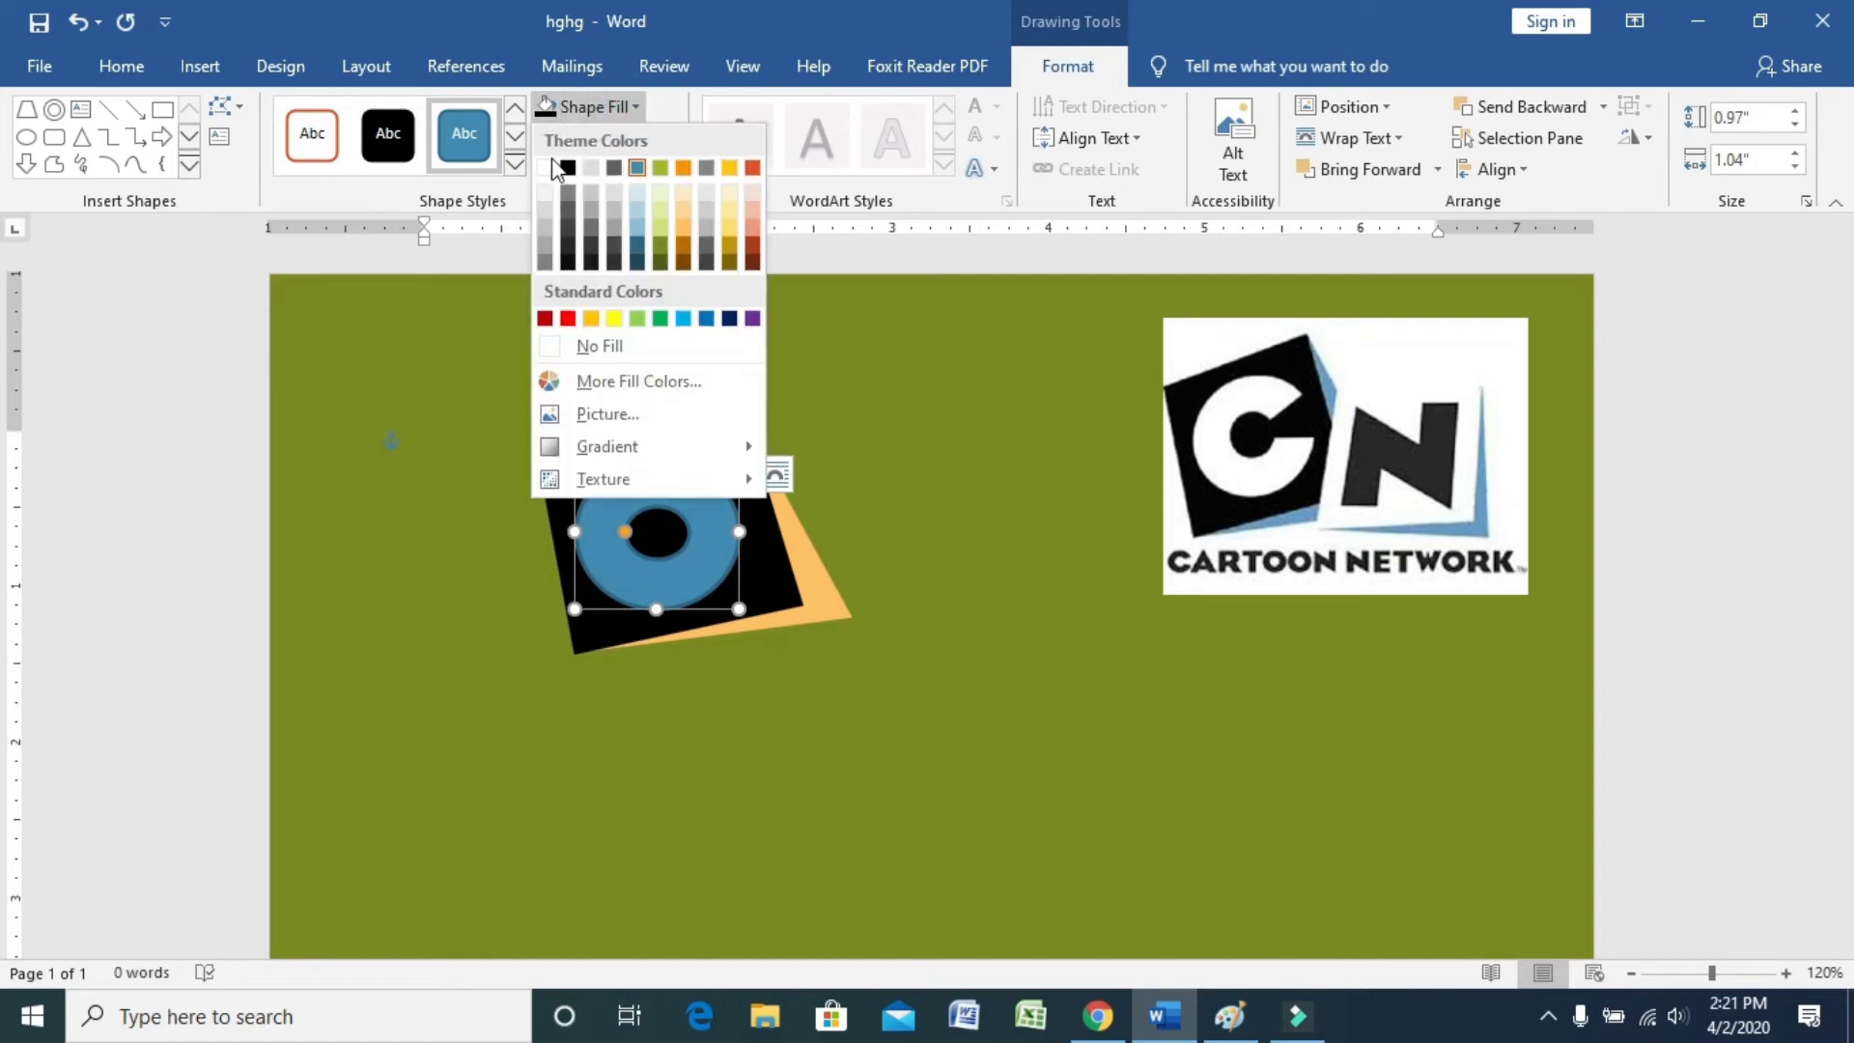
left_click(545, 167)
left_click(637, 139)
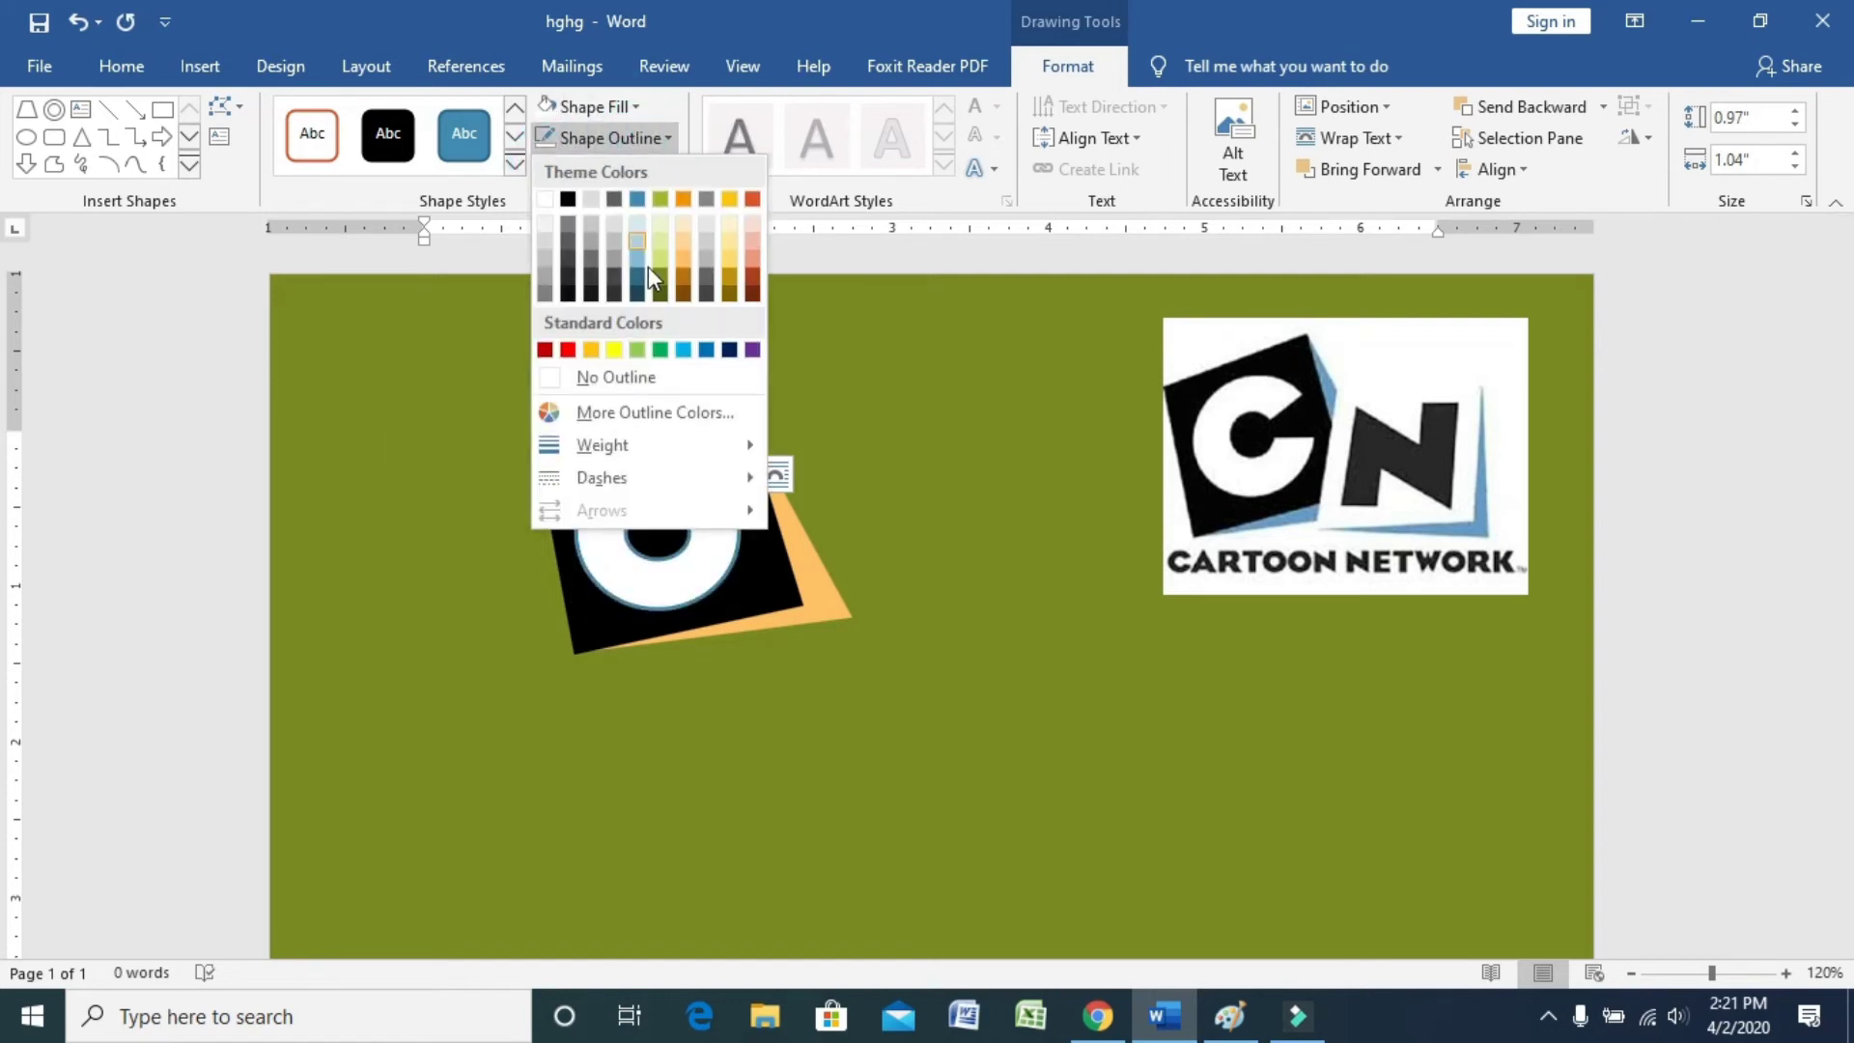
left_click(633, 372)
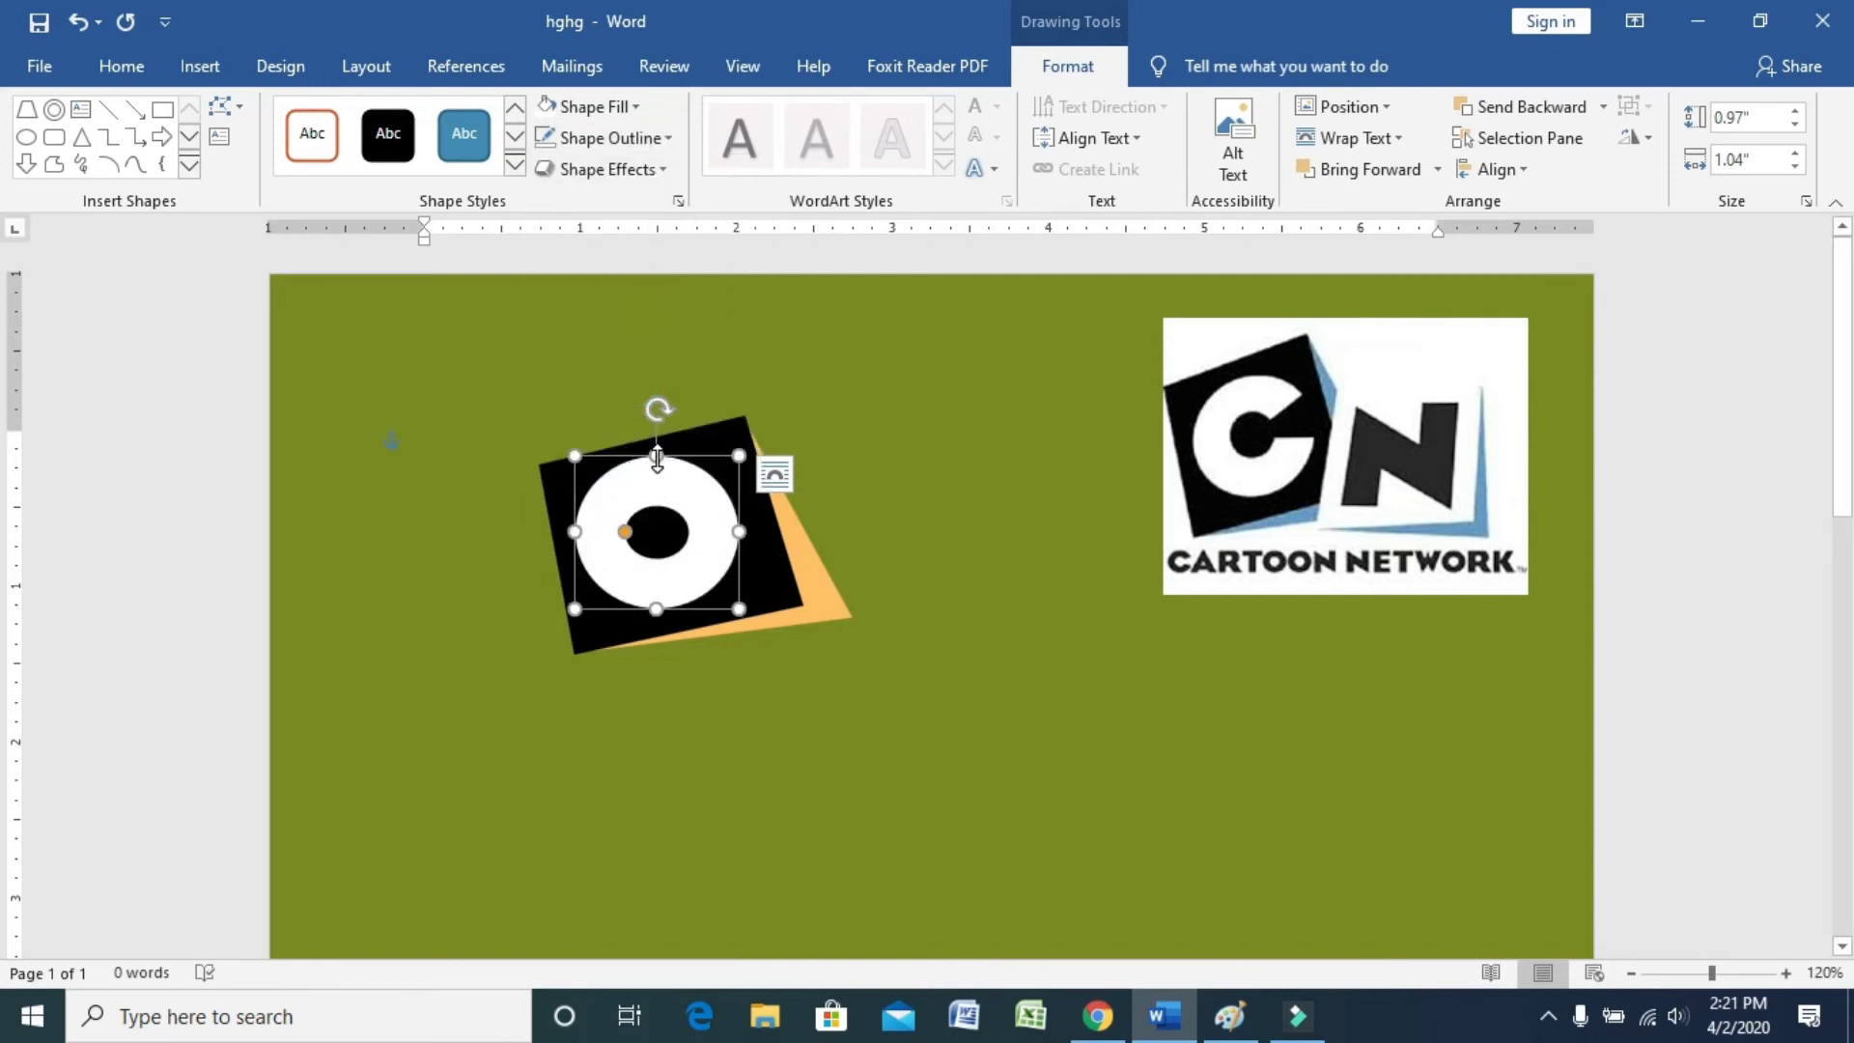
left_click_drag(656, 455, 657, 449)
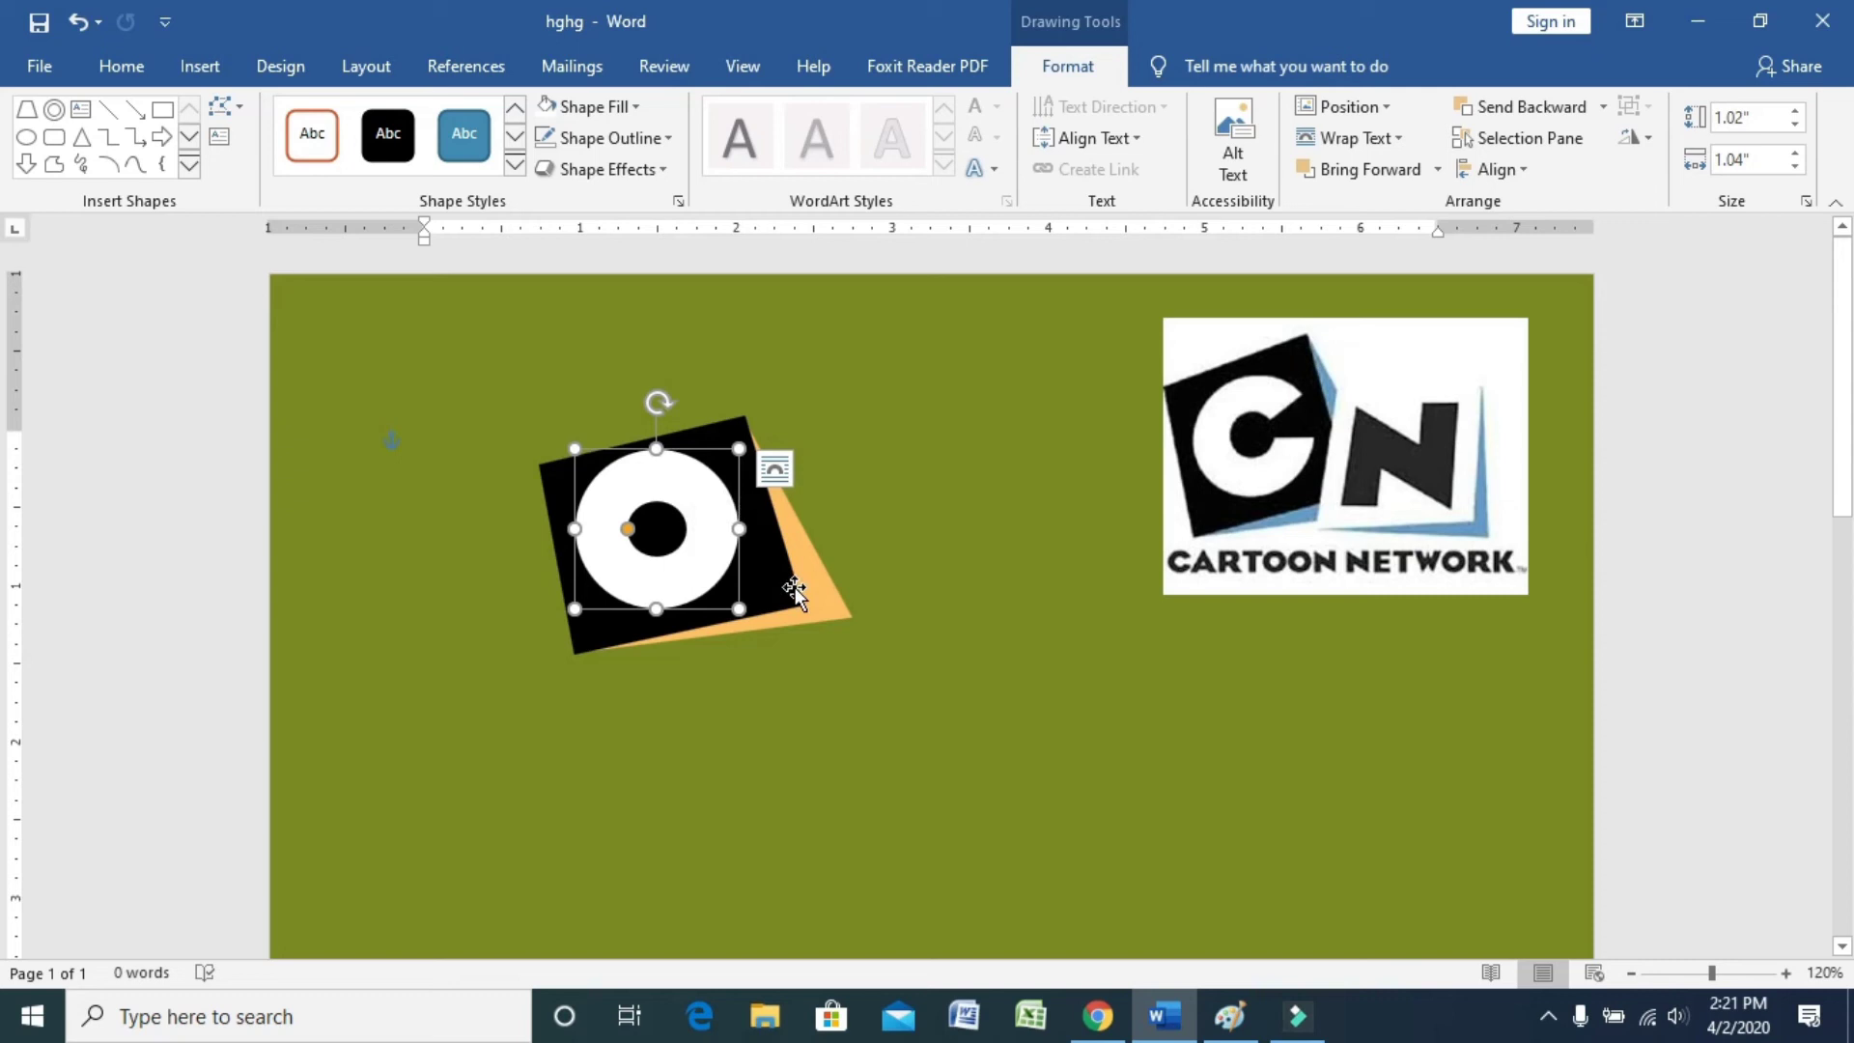
Step: Draw a trapezoid over the white ring, rotate it sideways, and shorten it into a bar
left_click(821, 697)
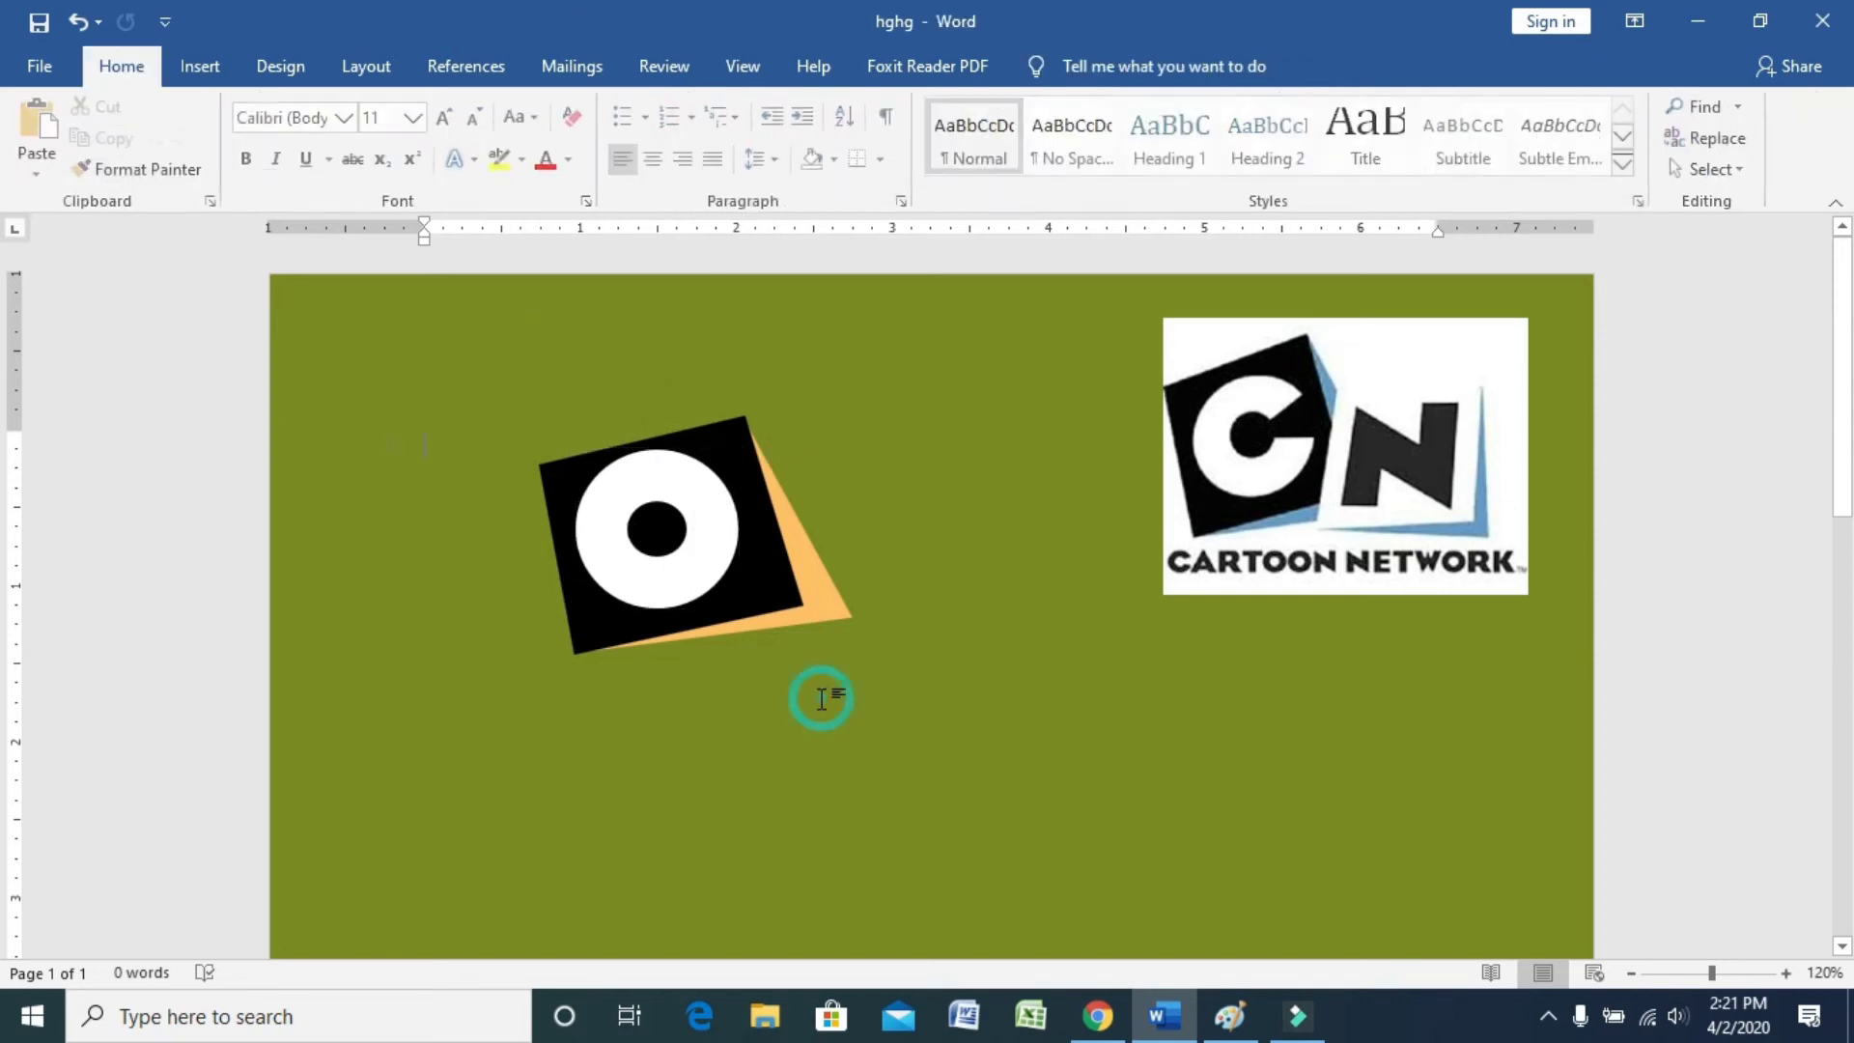
left_click(199, 67)
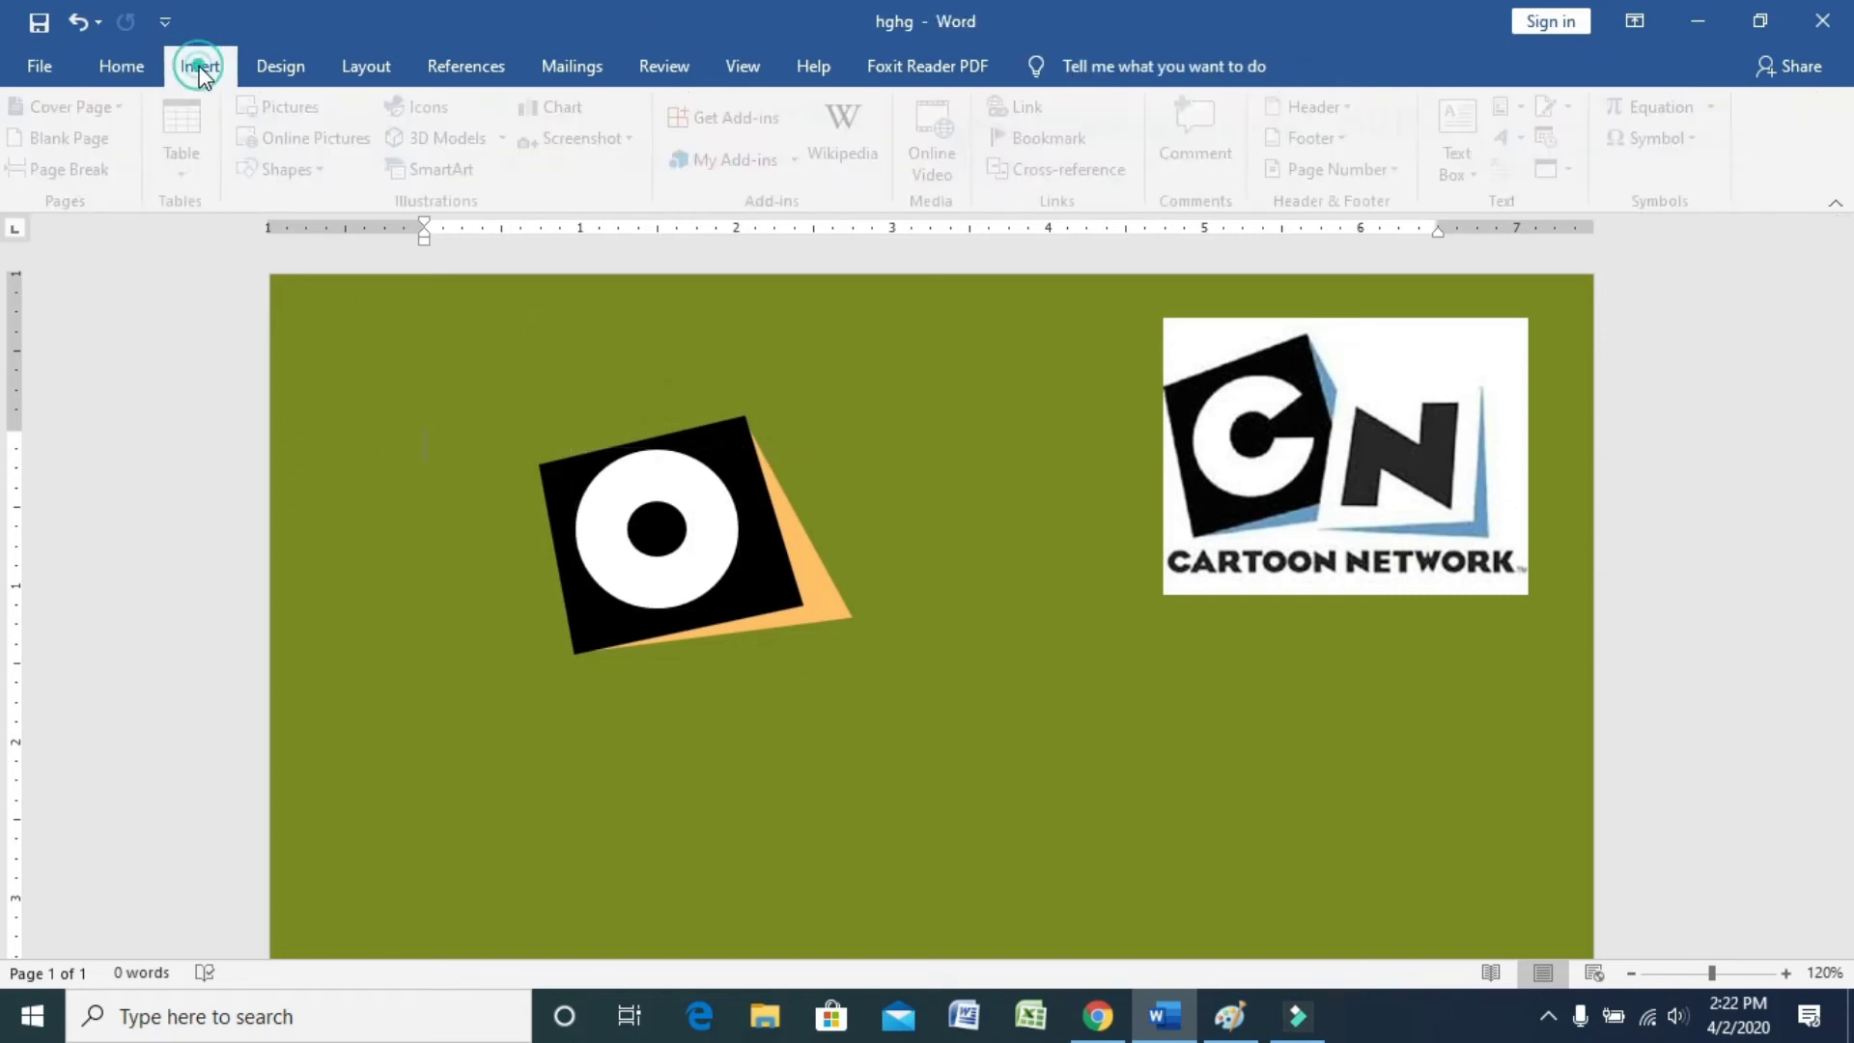
left_click(316, 172)
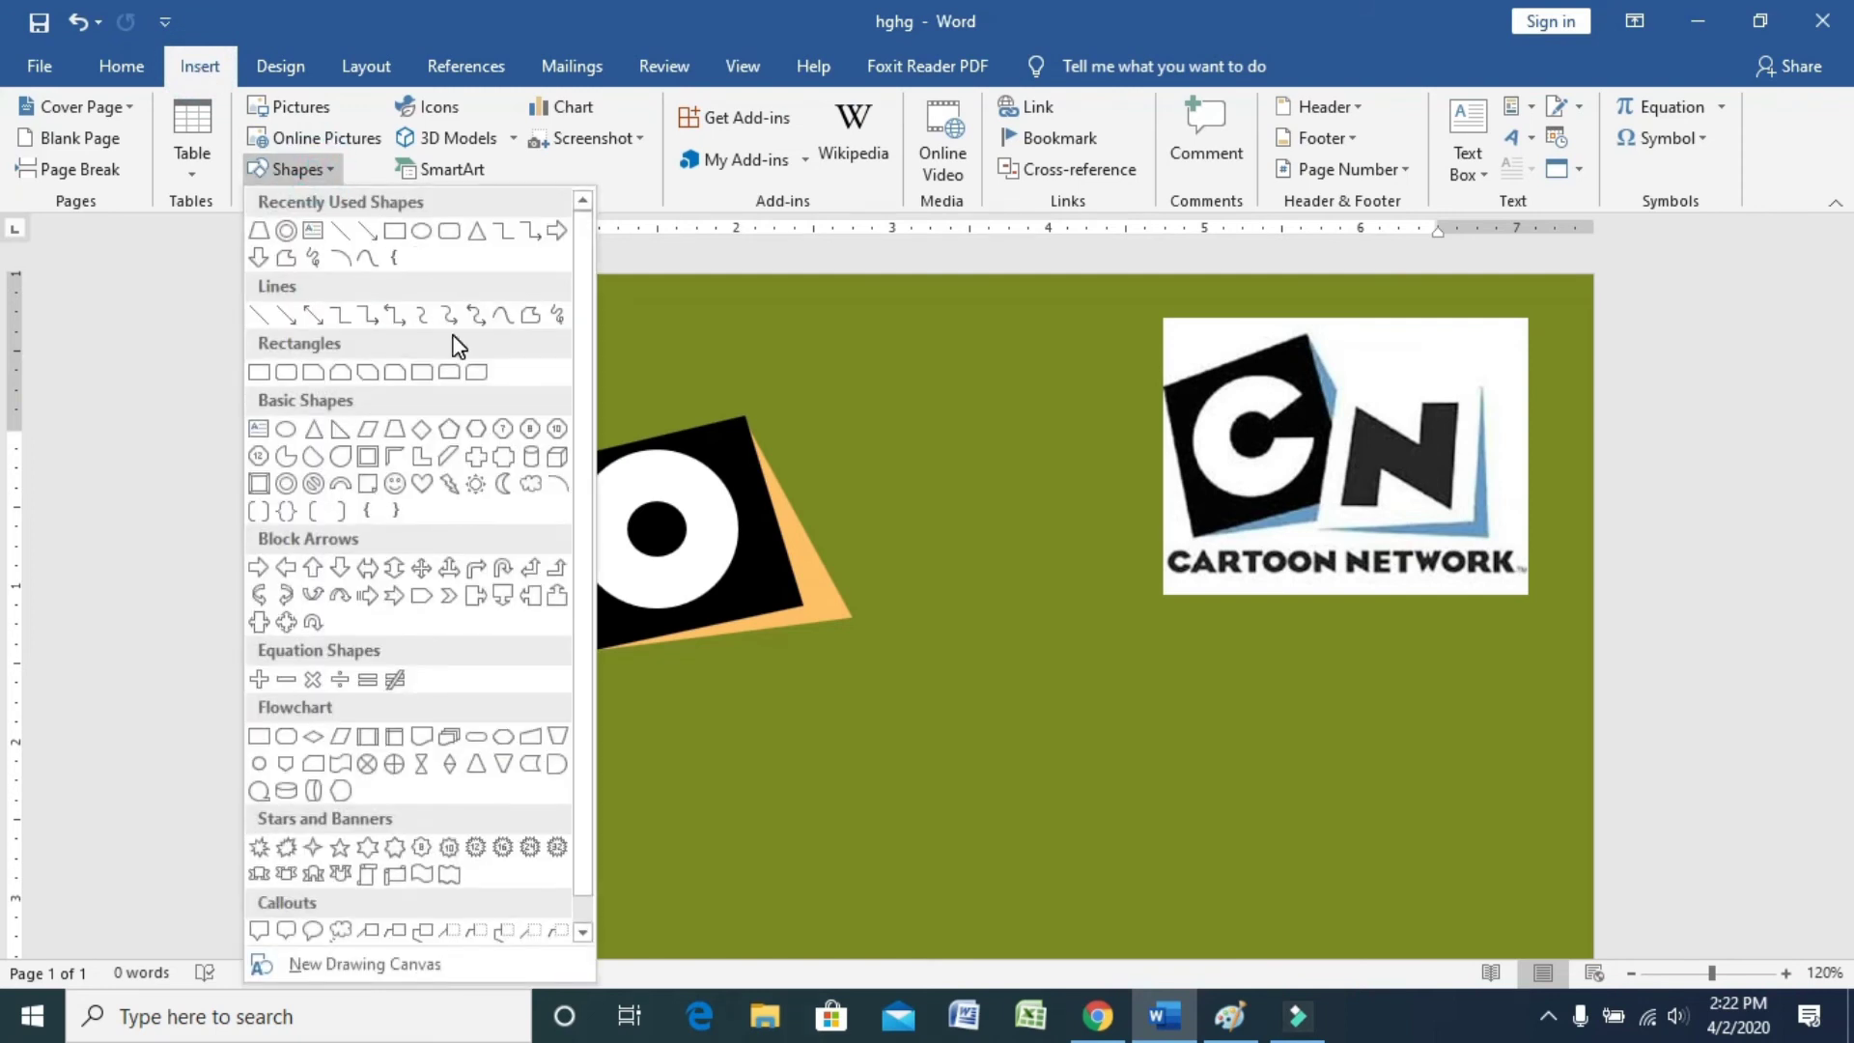
left_click(397, 428)
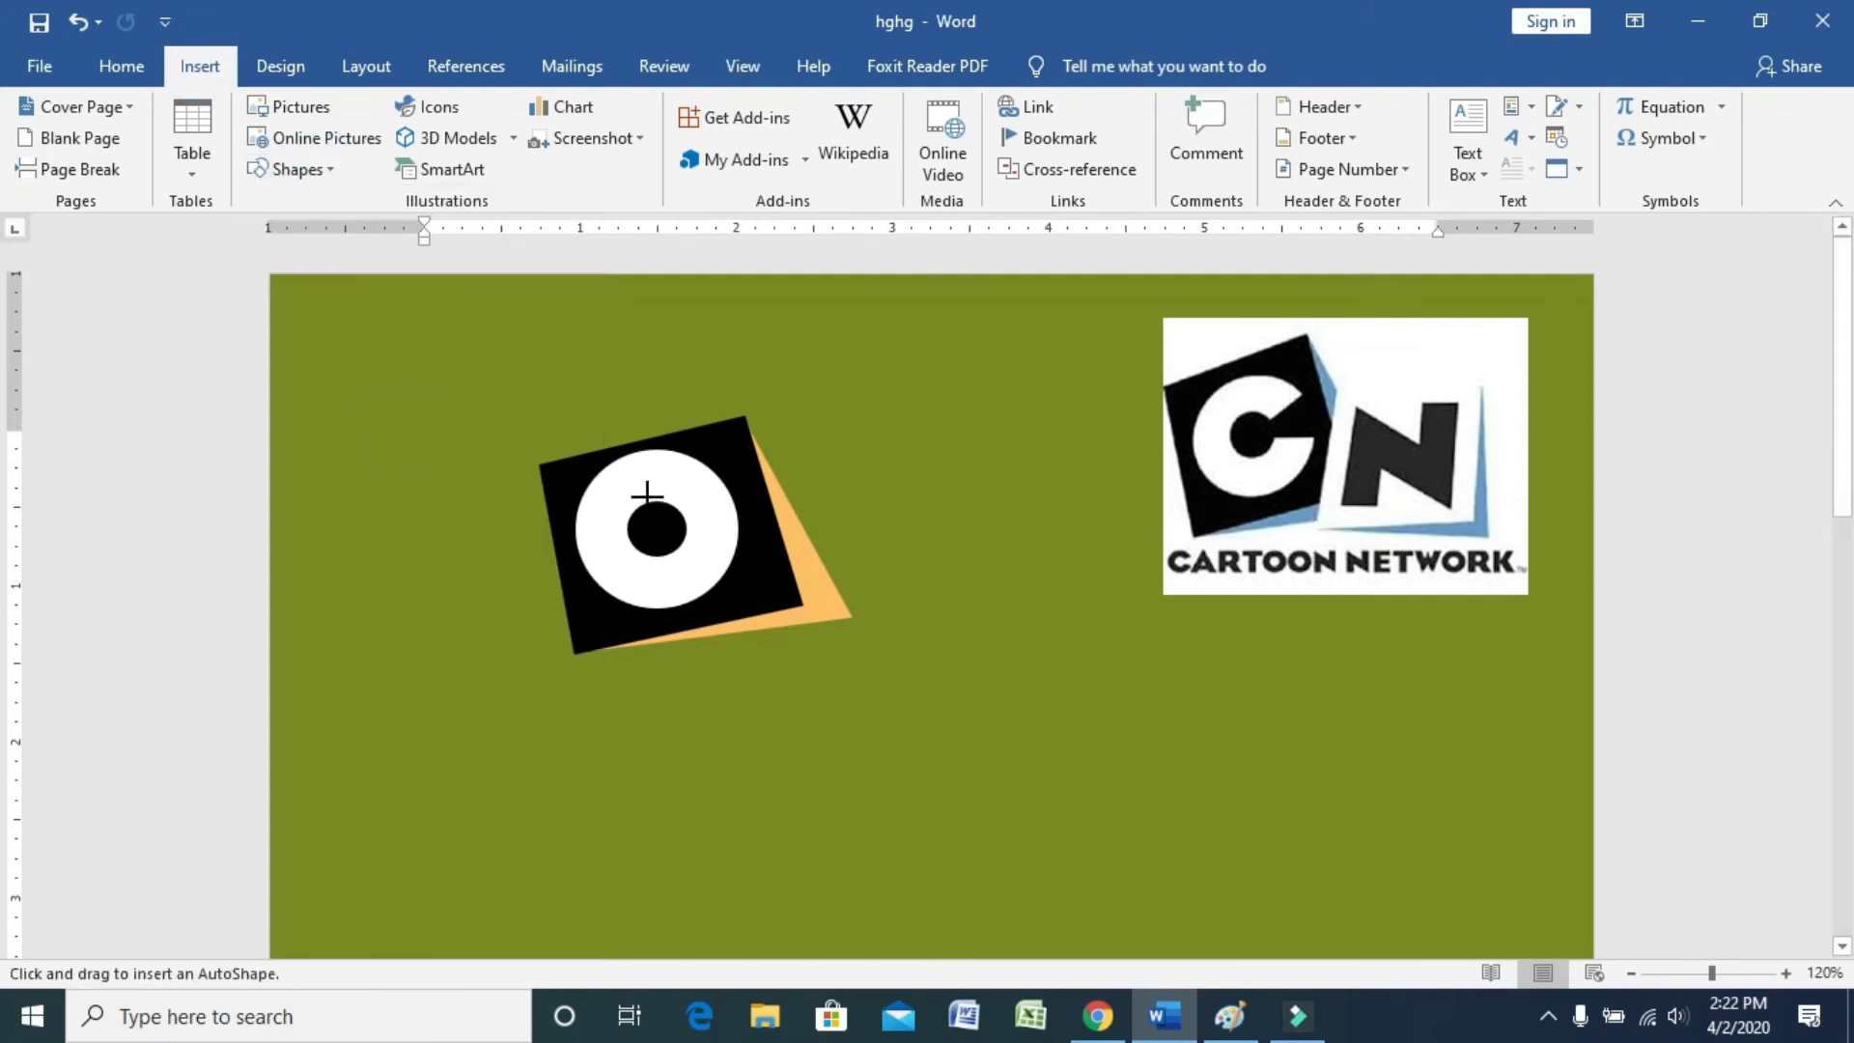
left_click_drag(659, 487, 739, 569)
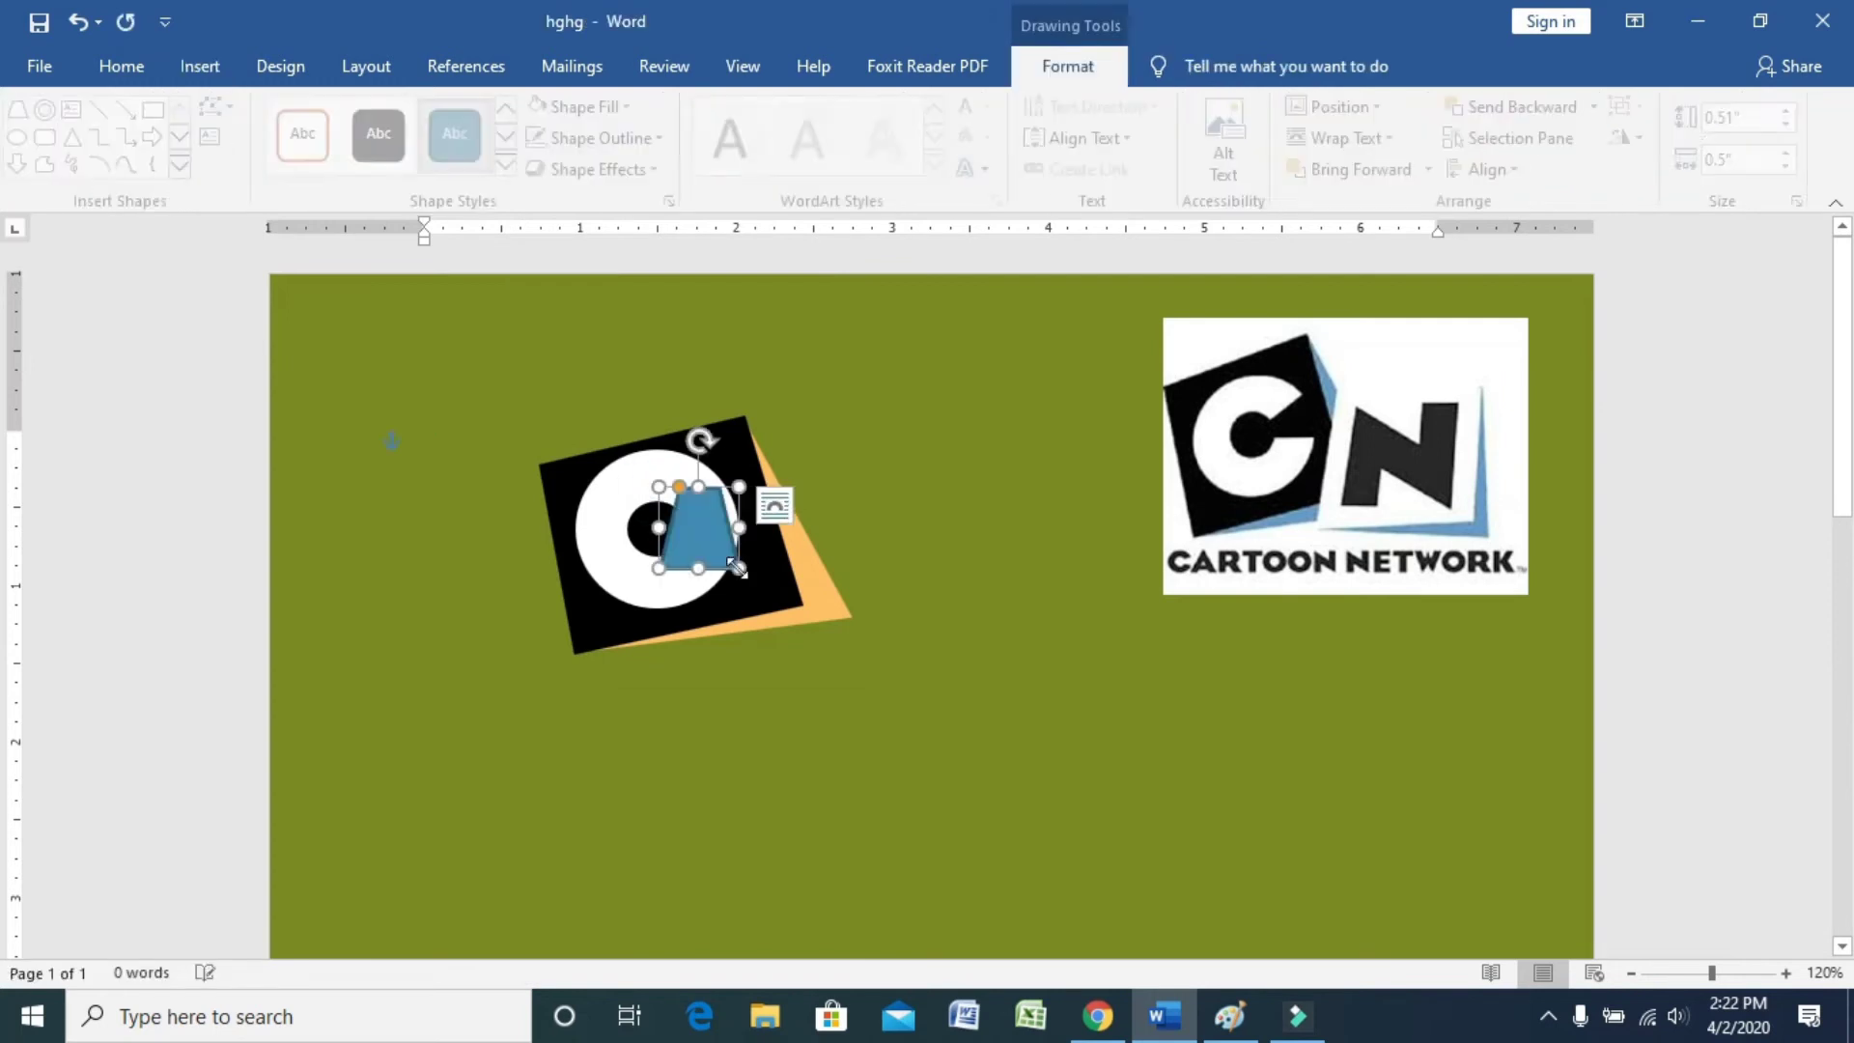
left_click_drag(705, 439, 558, 524)
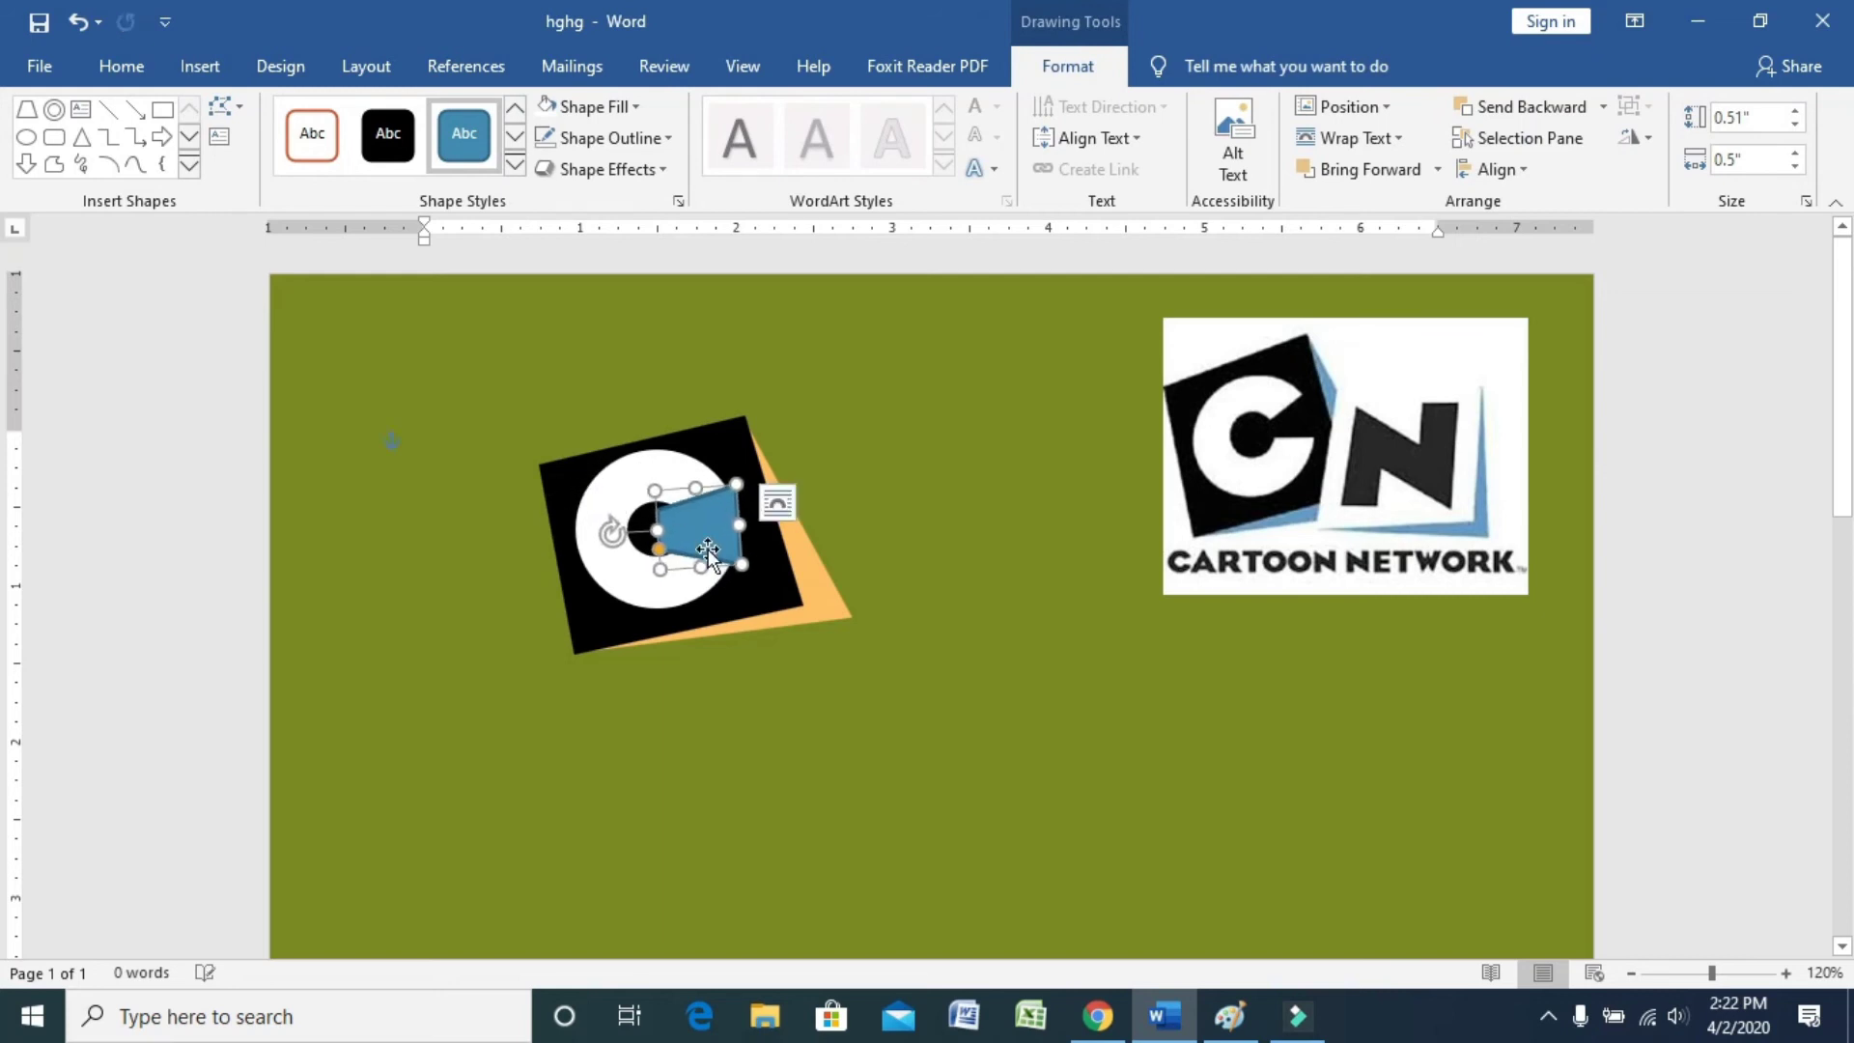
mouse_move(702, 570)
left_mouse_down()
mouse_move(699, 546)
mouse_move(757, 513)
left_mouse_up()
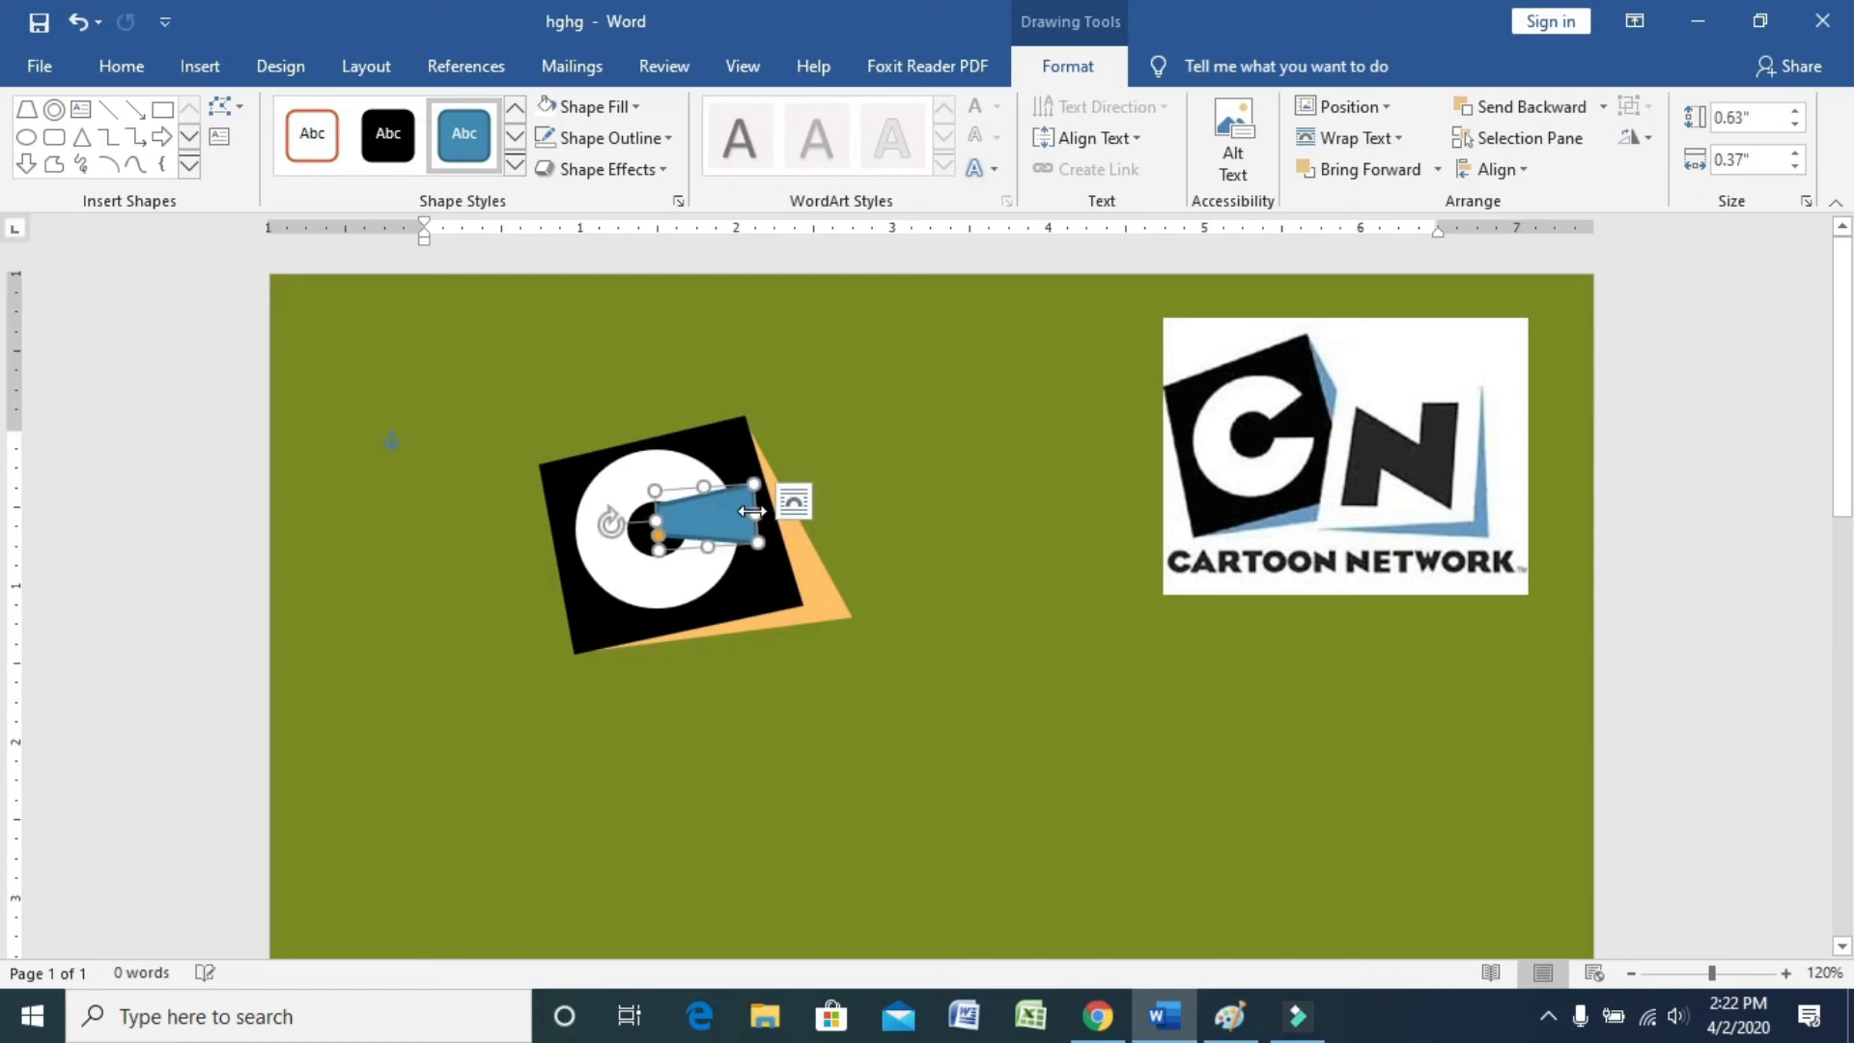
left_click_drag(610, 524, 609, 531)
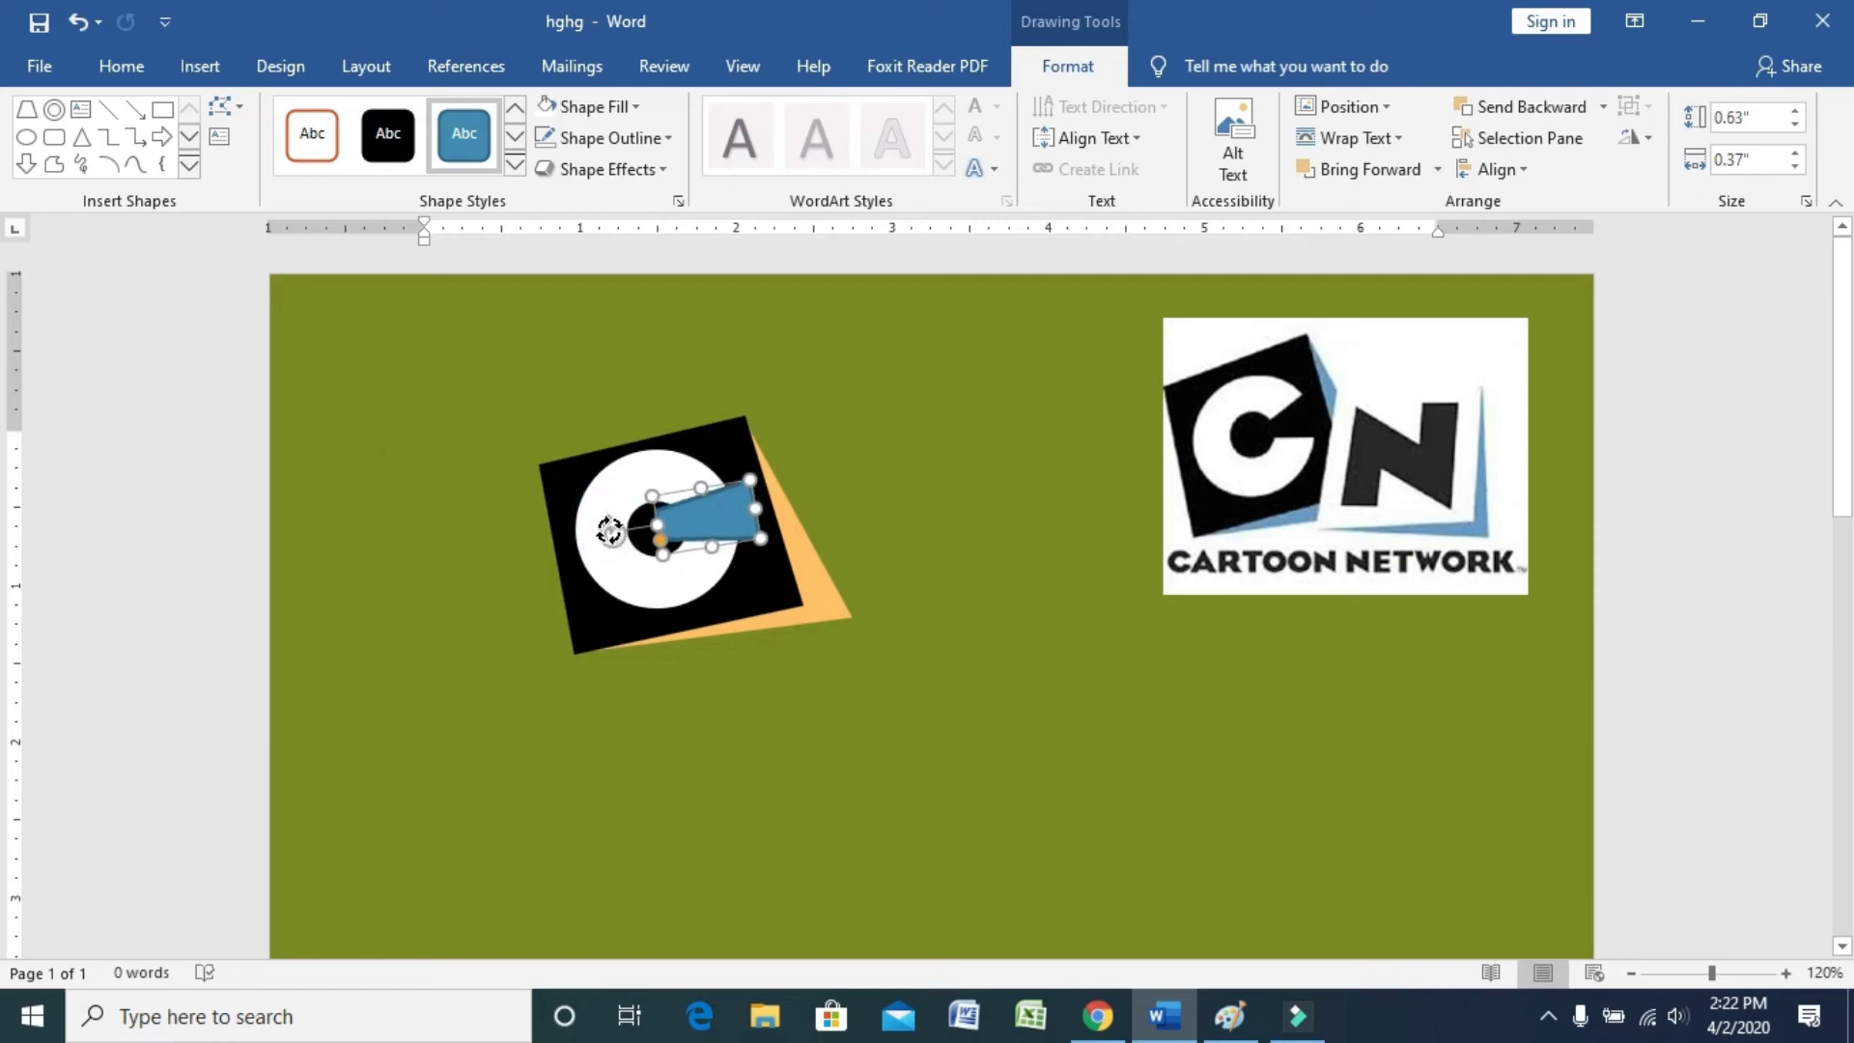
Step: Fill the bar black and remove its outline
left_click(591, 106)
left_click(567, 166)
left_click(610, 138)
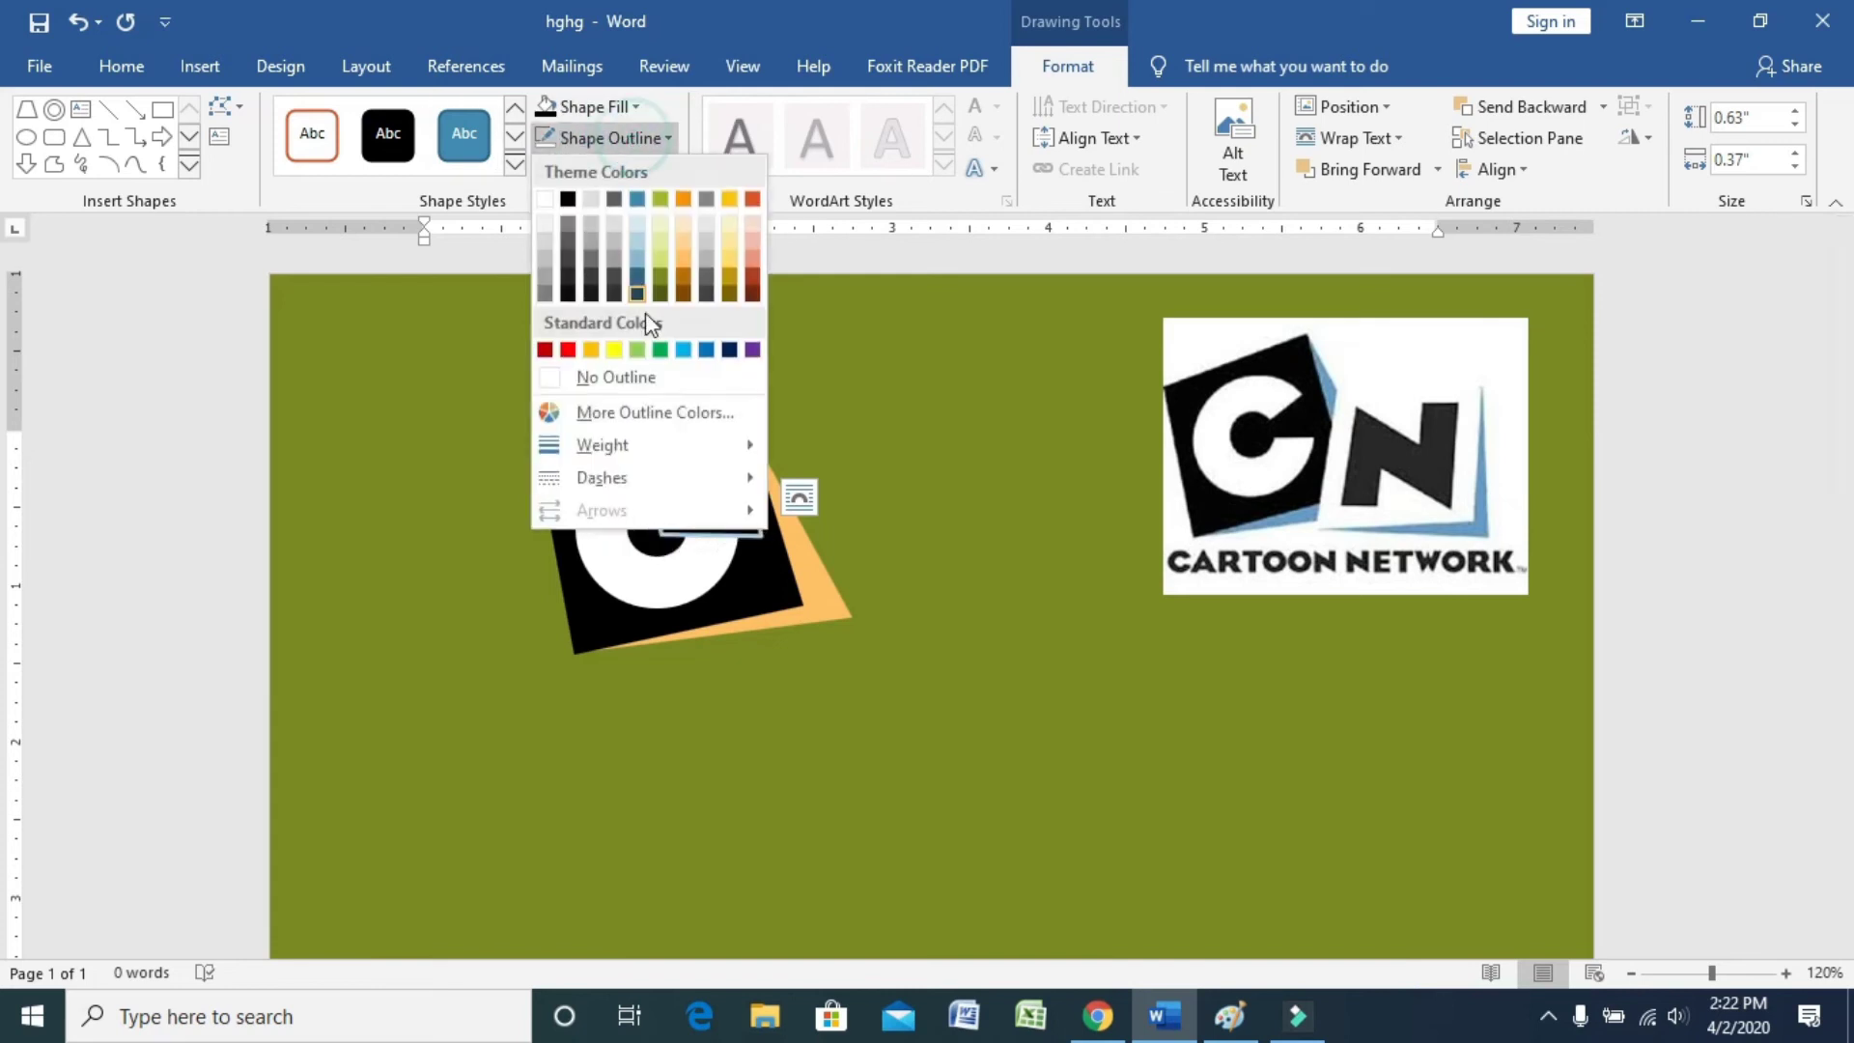
left_click(645, 376)
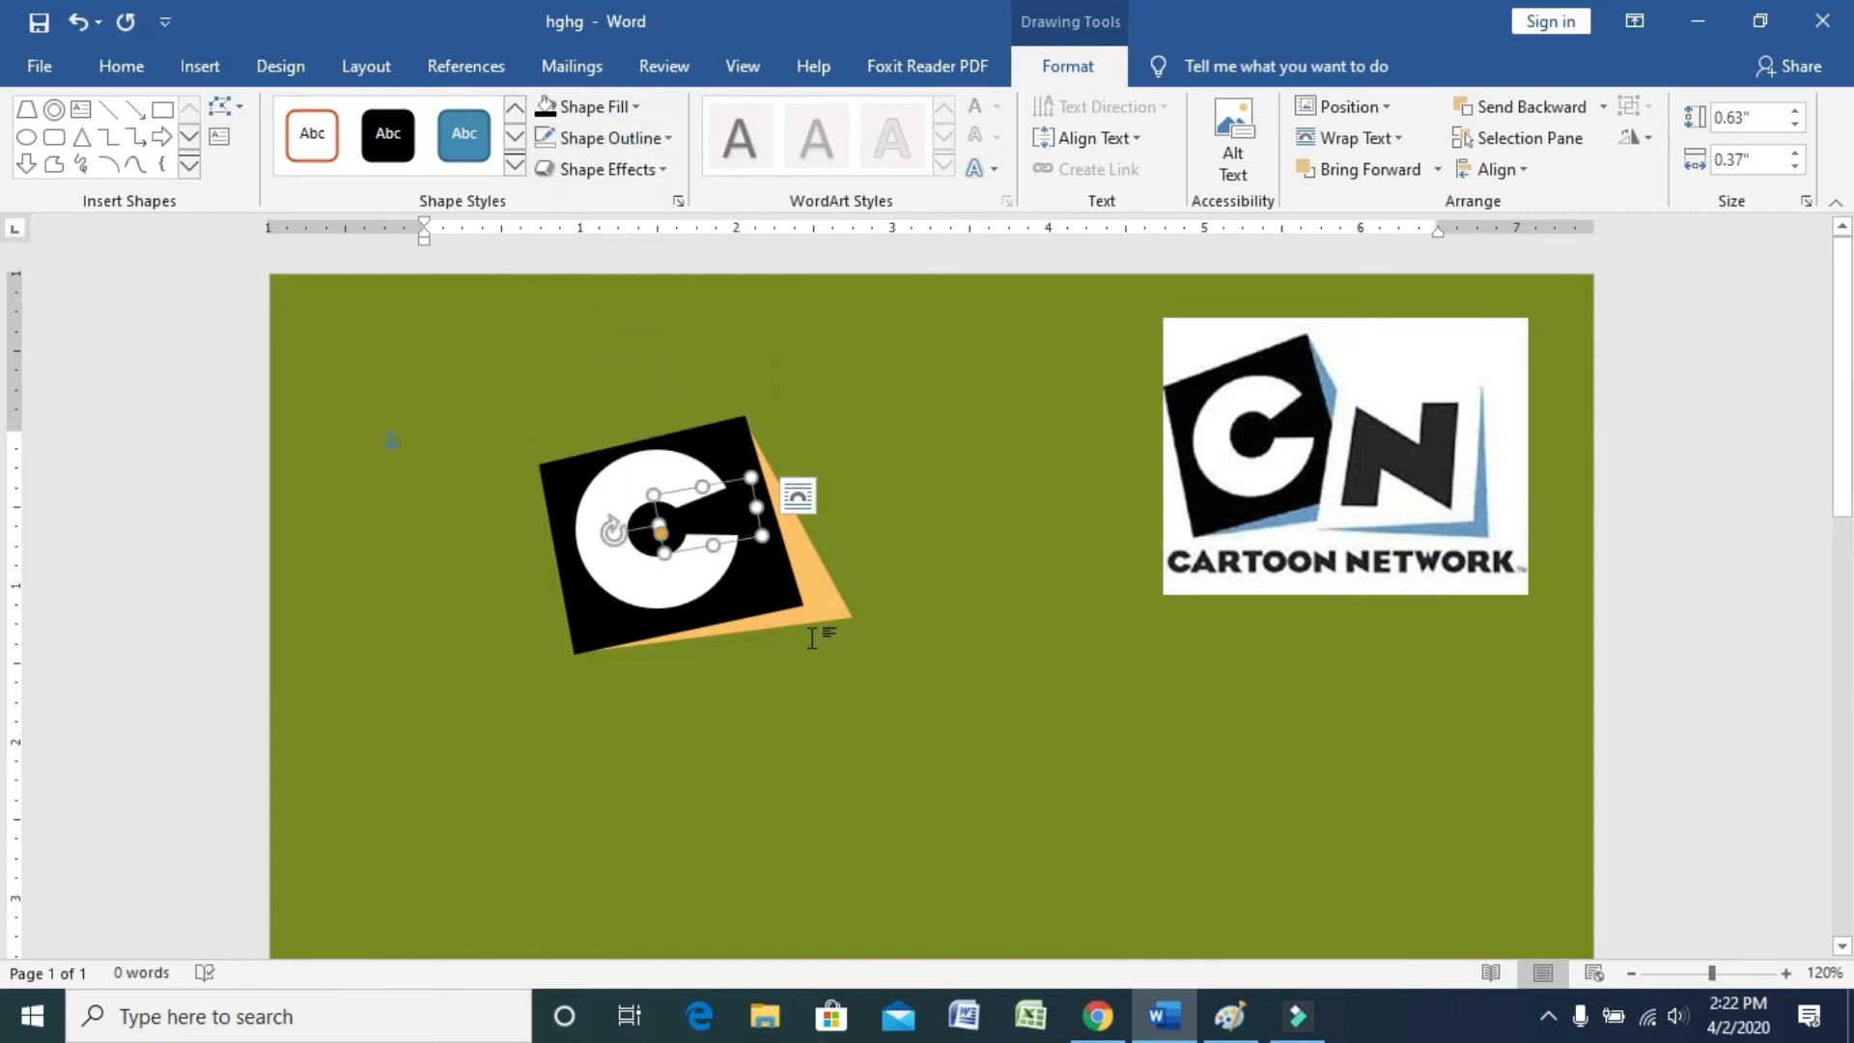
left_click(916, 603)
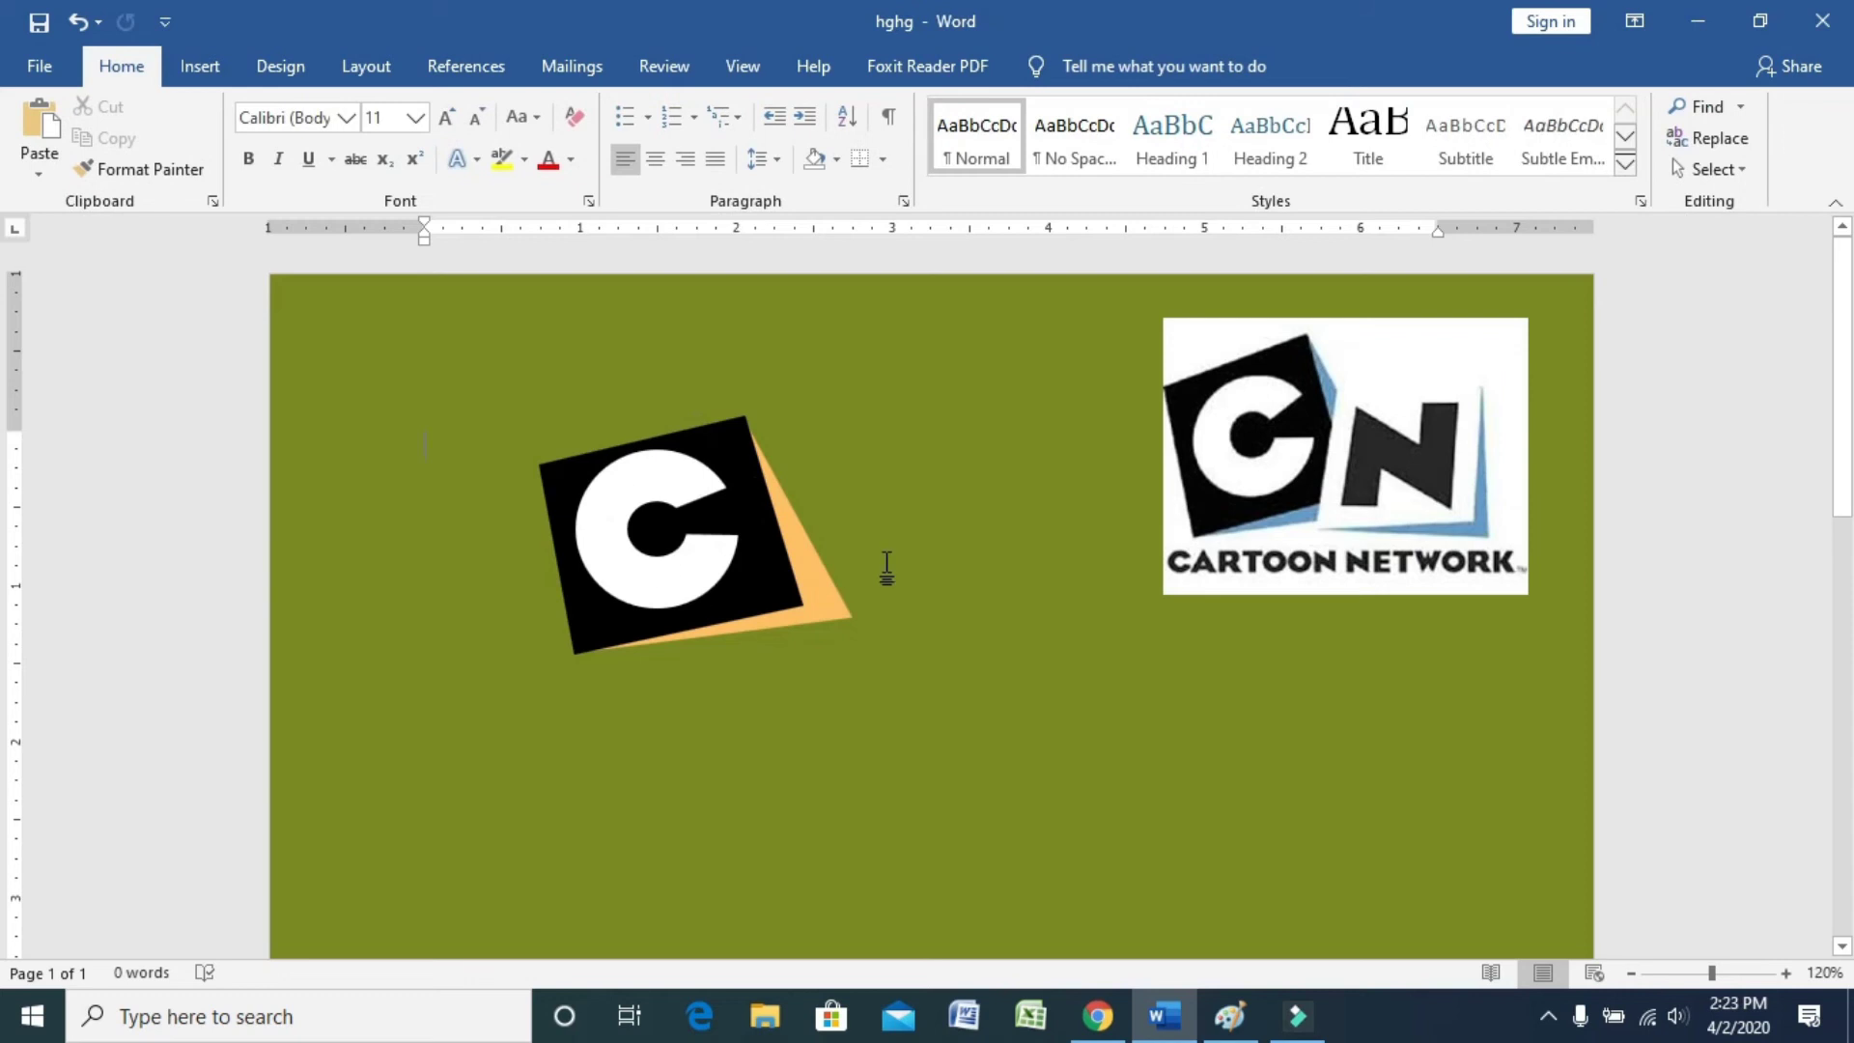
Step: Rotate the black bar to angle the C's opening on the ring's right side
left_click(716, 499)
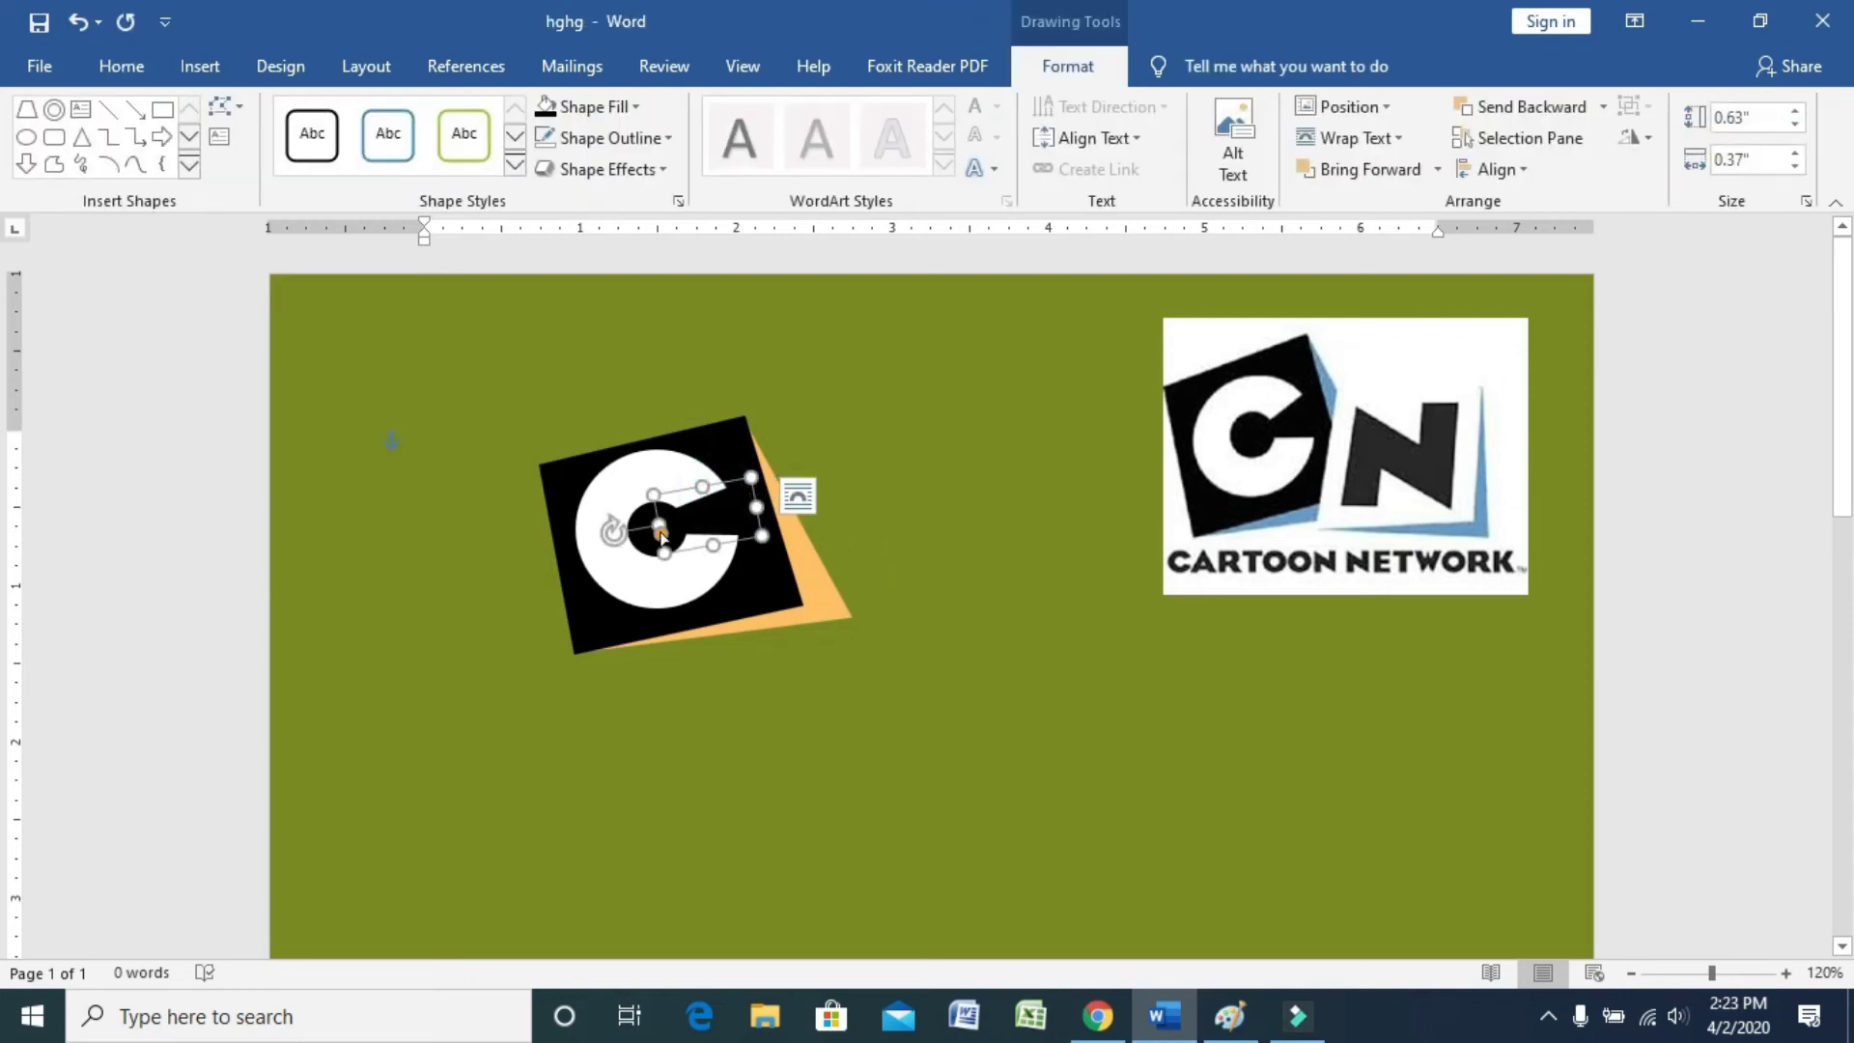
left_click_drag(618, 534, 720, 550)
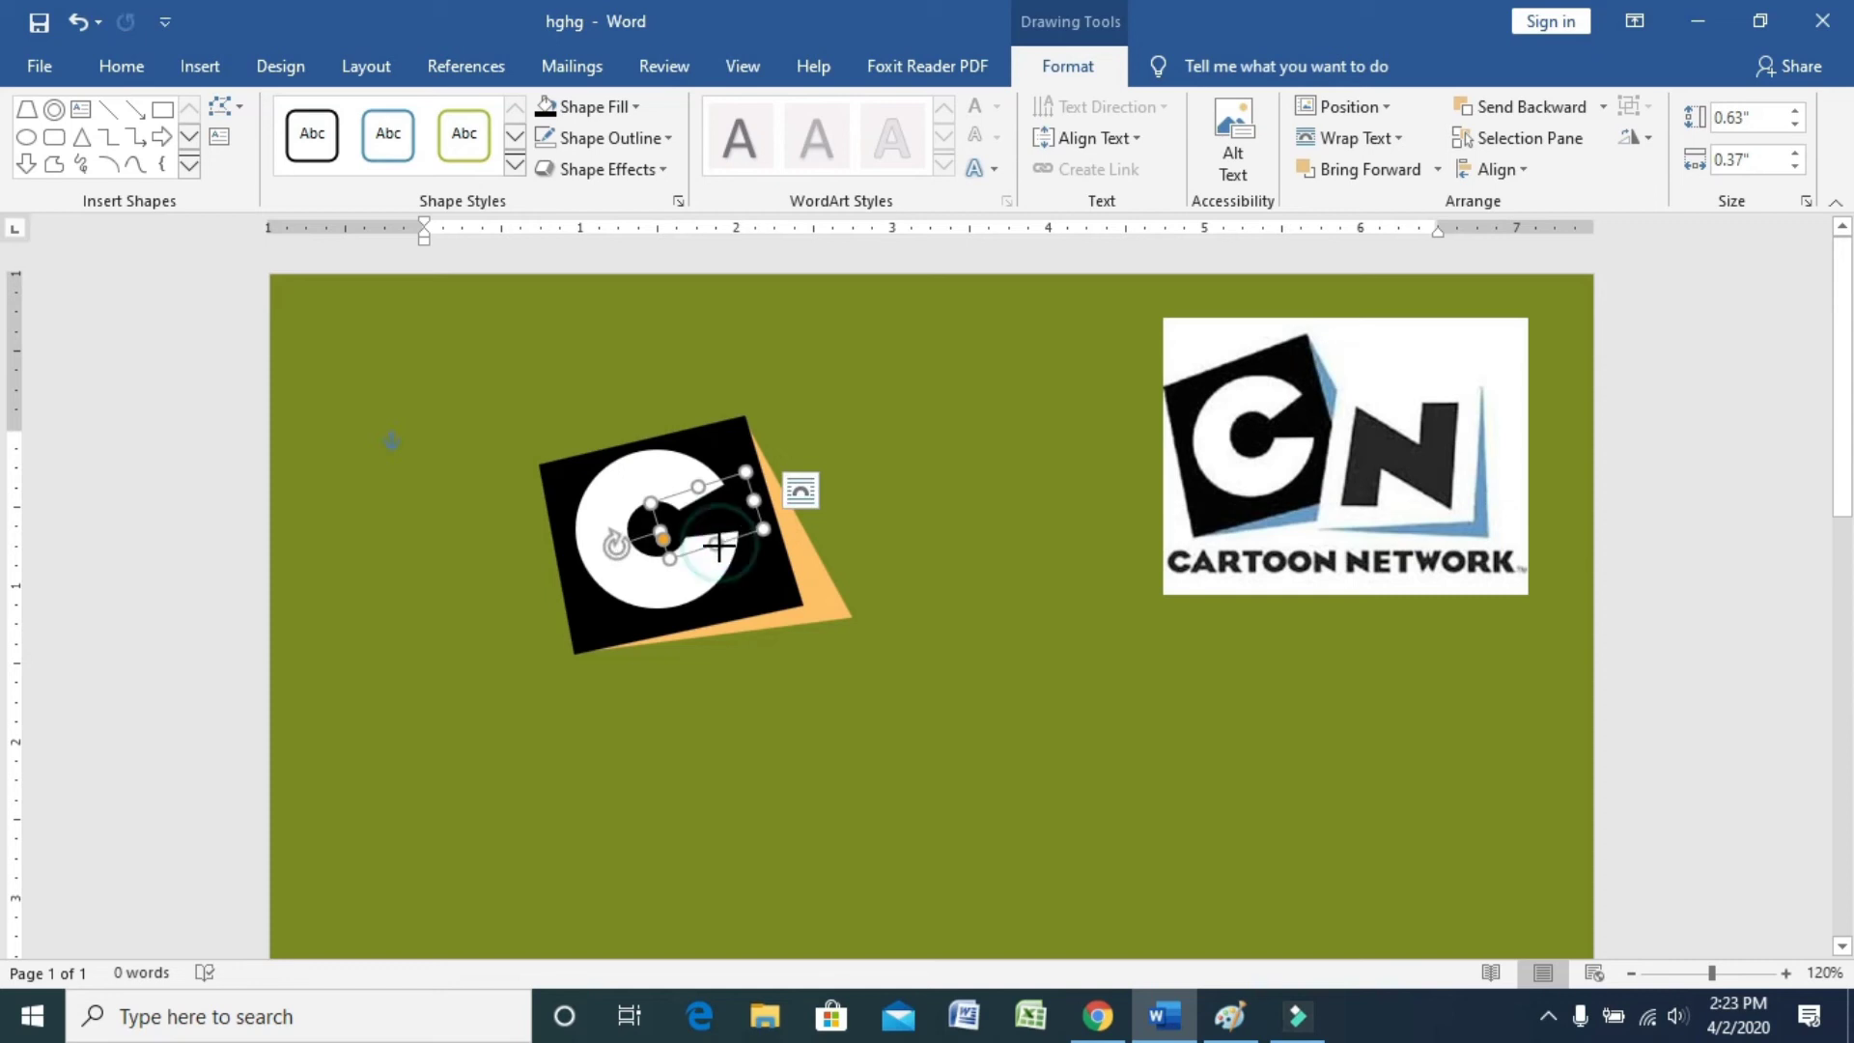
left_click(965, 593)
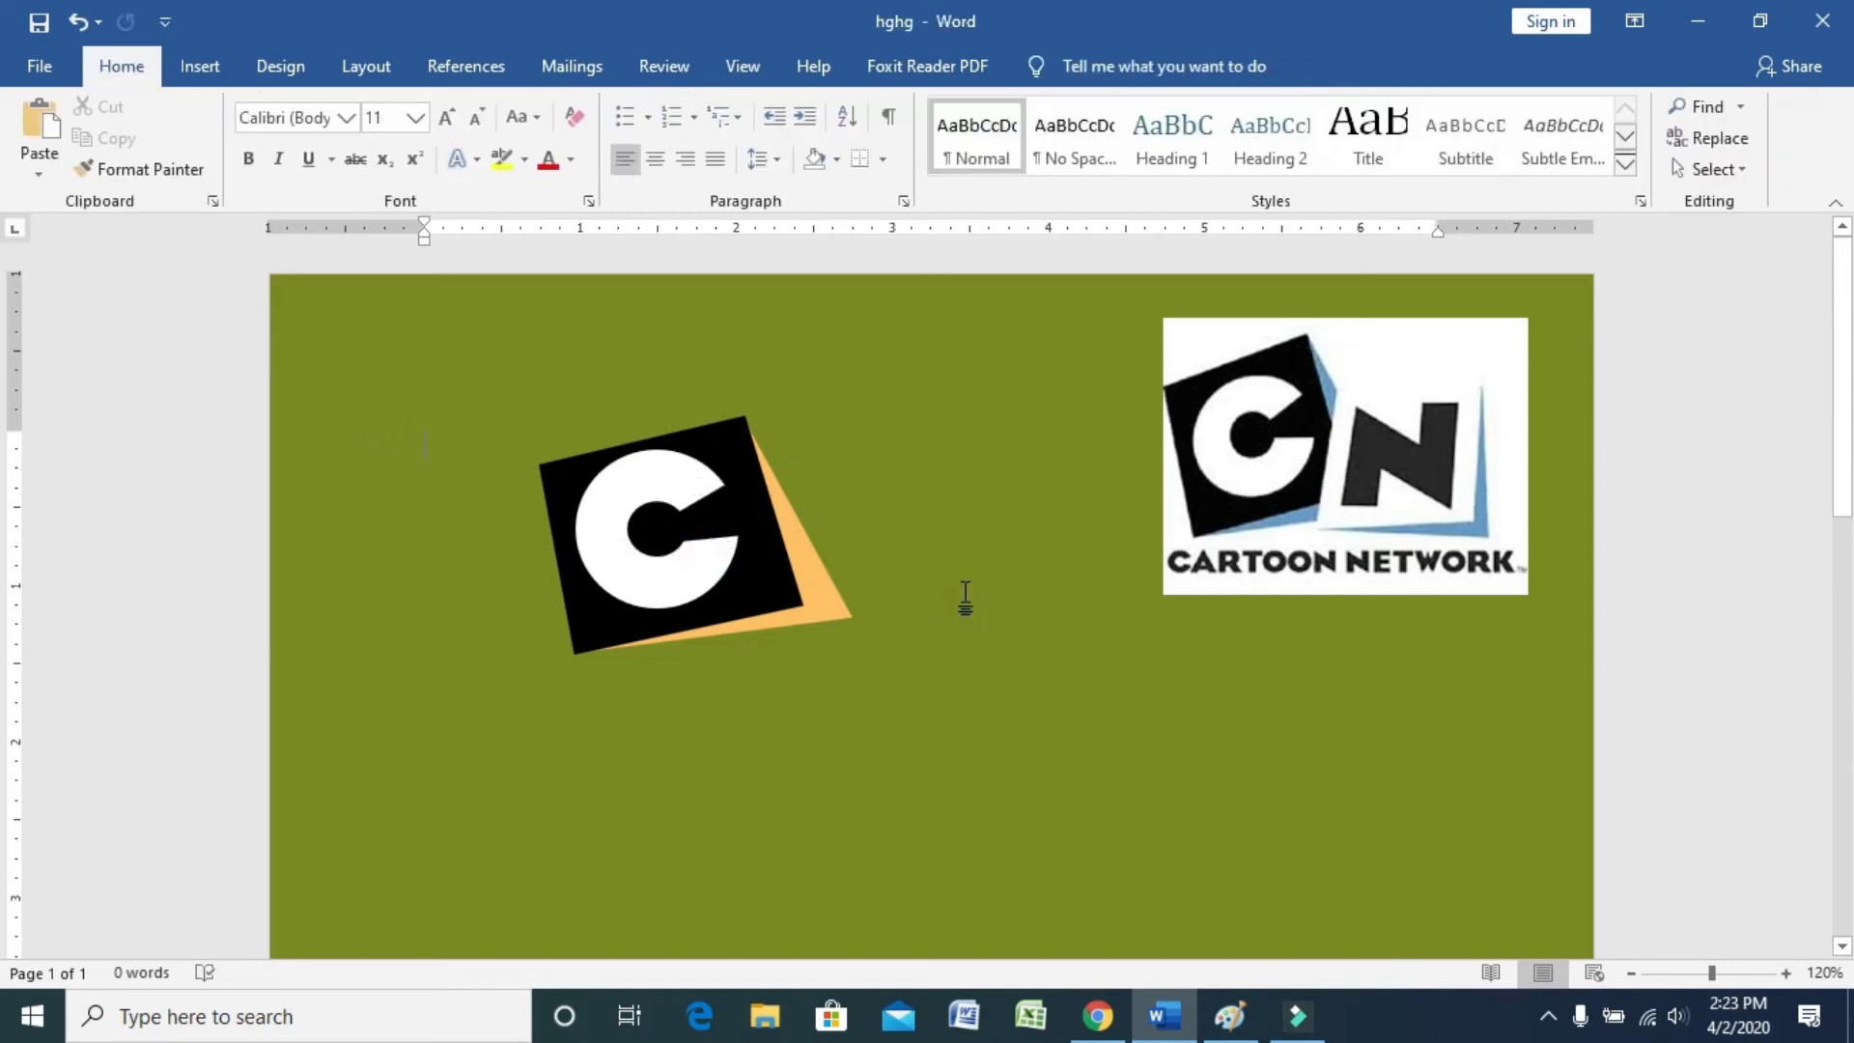
left_click(719, 517)
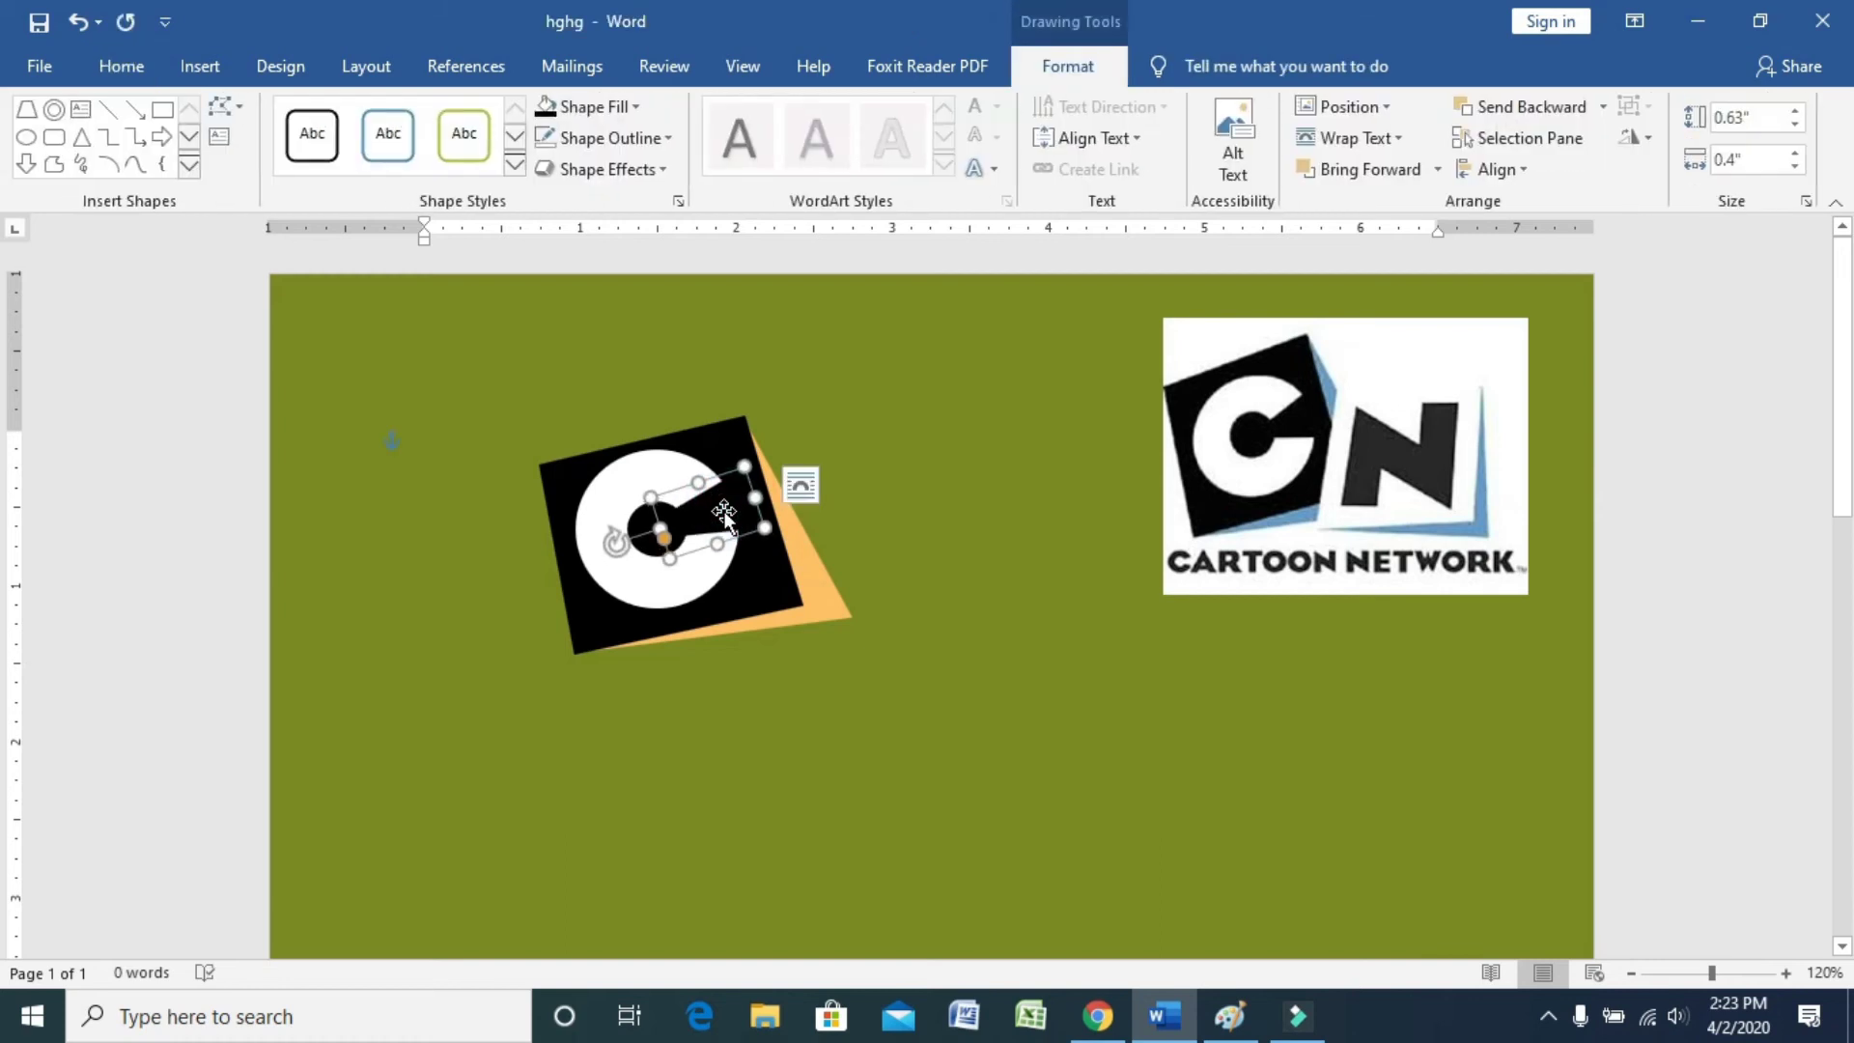
left_click(893, 560)
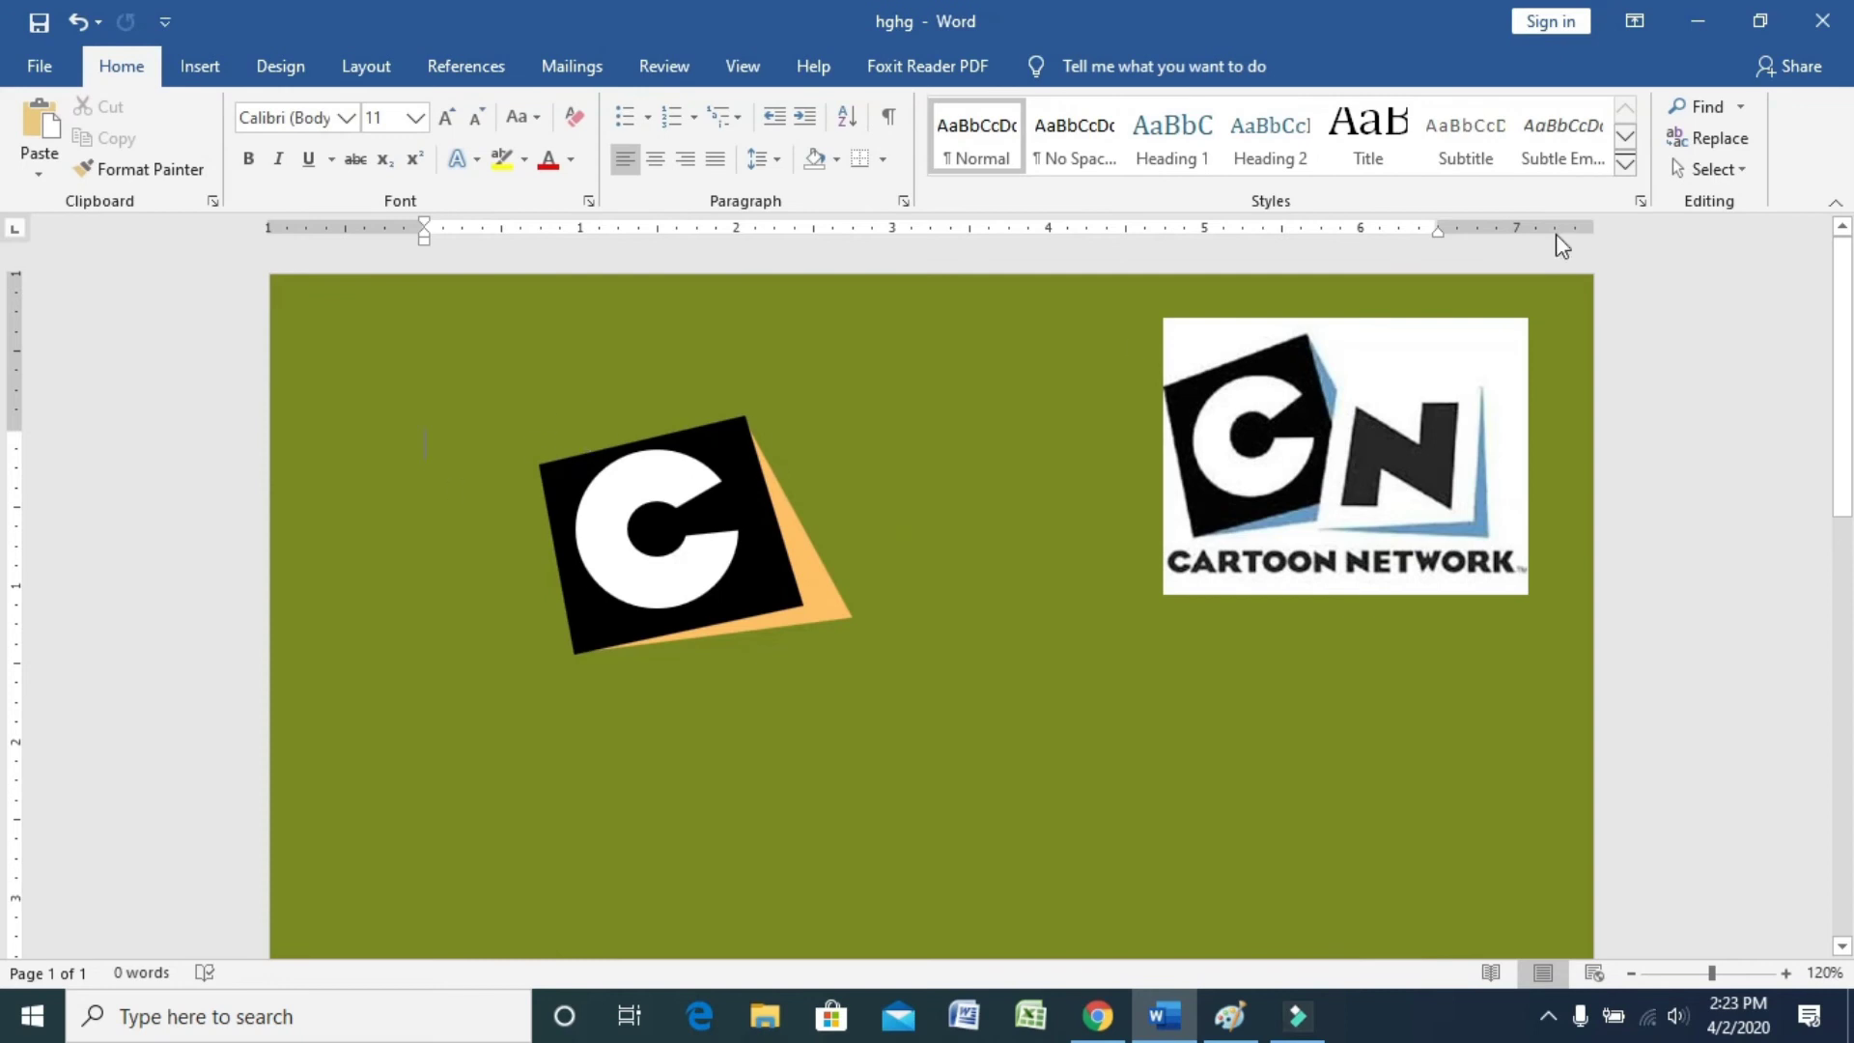
Step: Select the C logo's shapes with Select Objects, group them, and move the group slightly left
left_click(1713, 169)
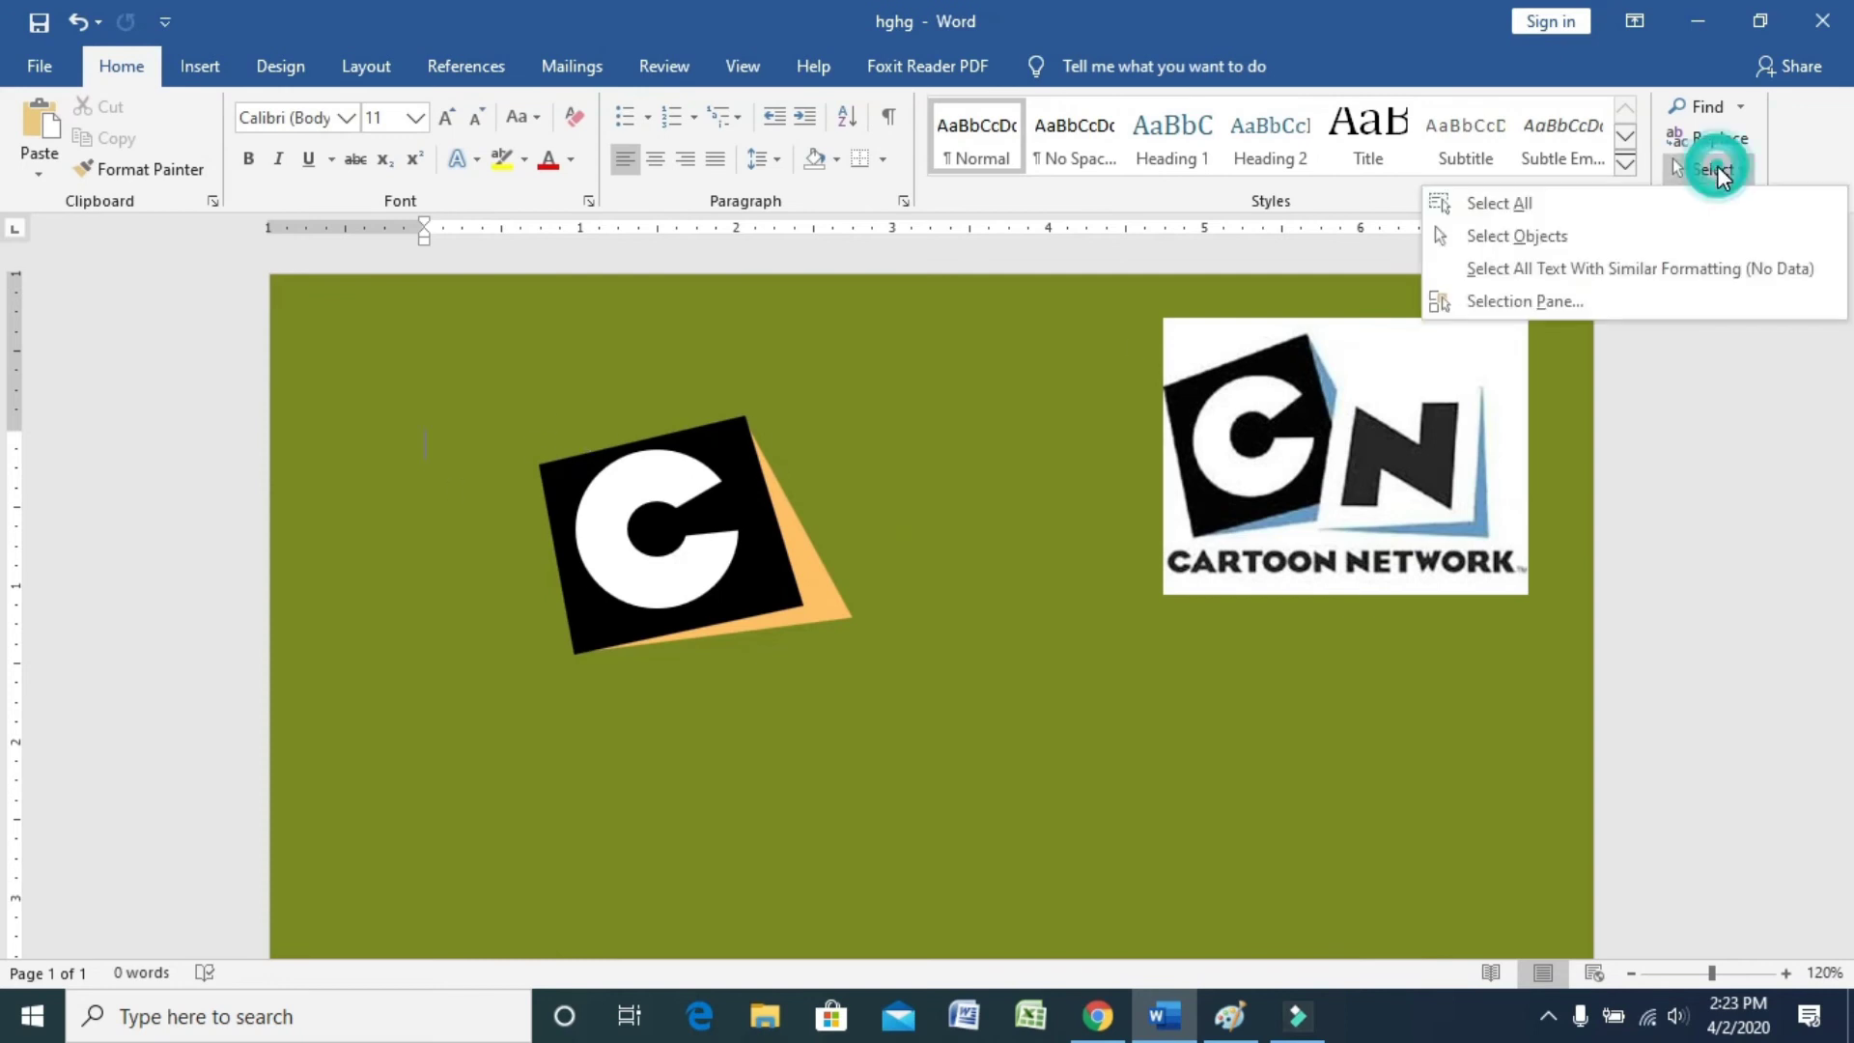
left_click(1599, 240)
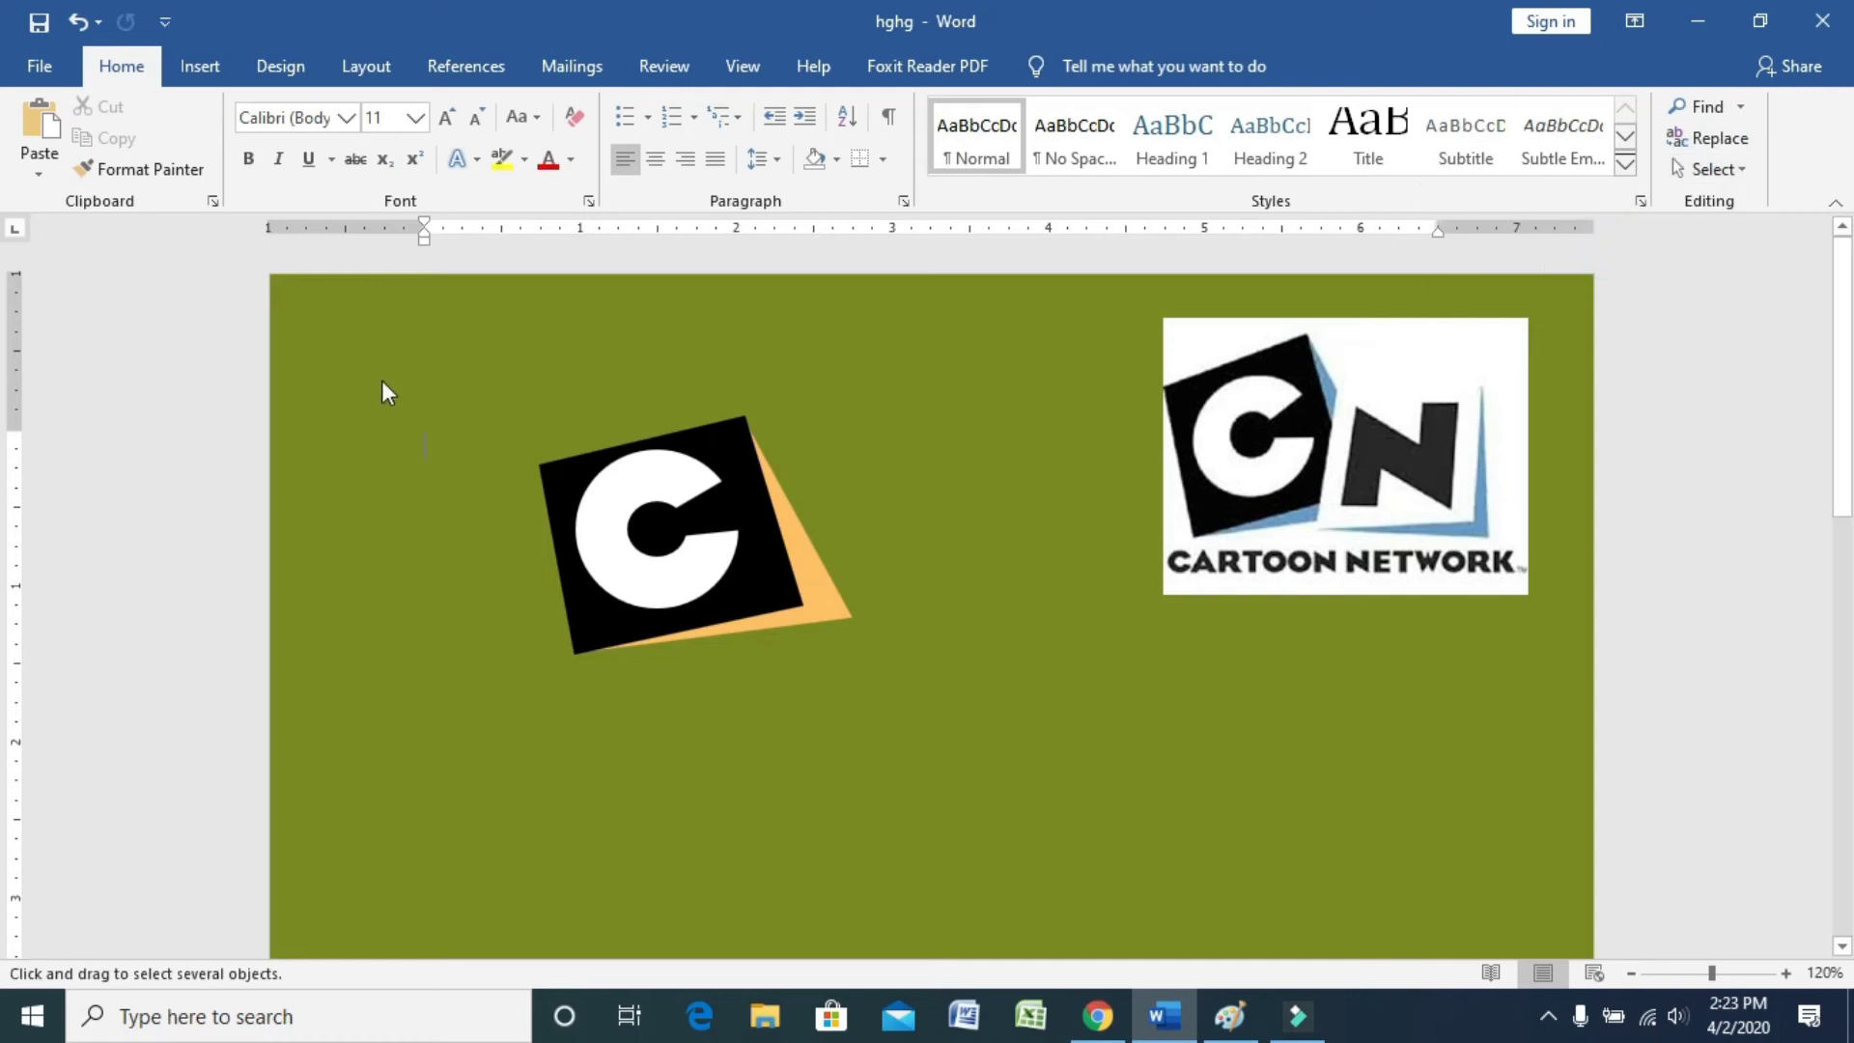
left_click_drag(491, 398, 918, 738)
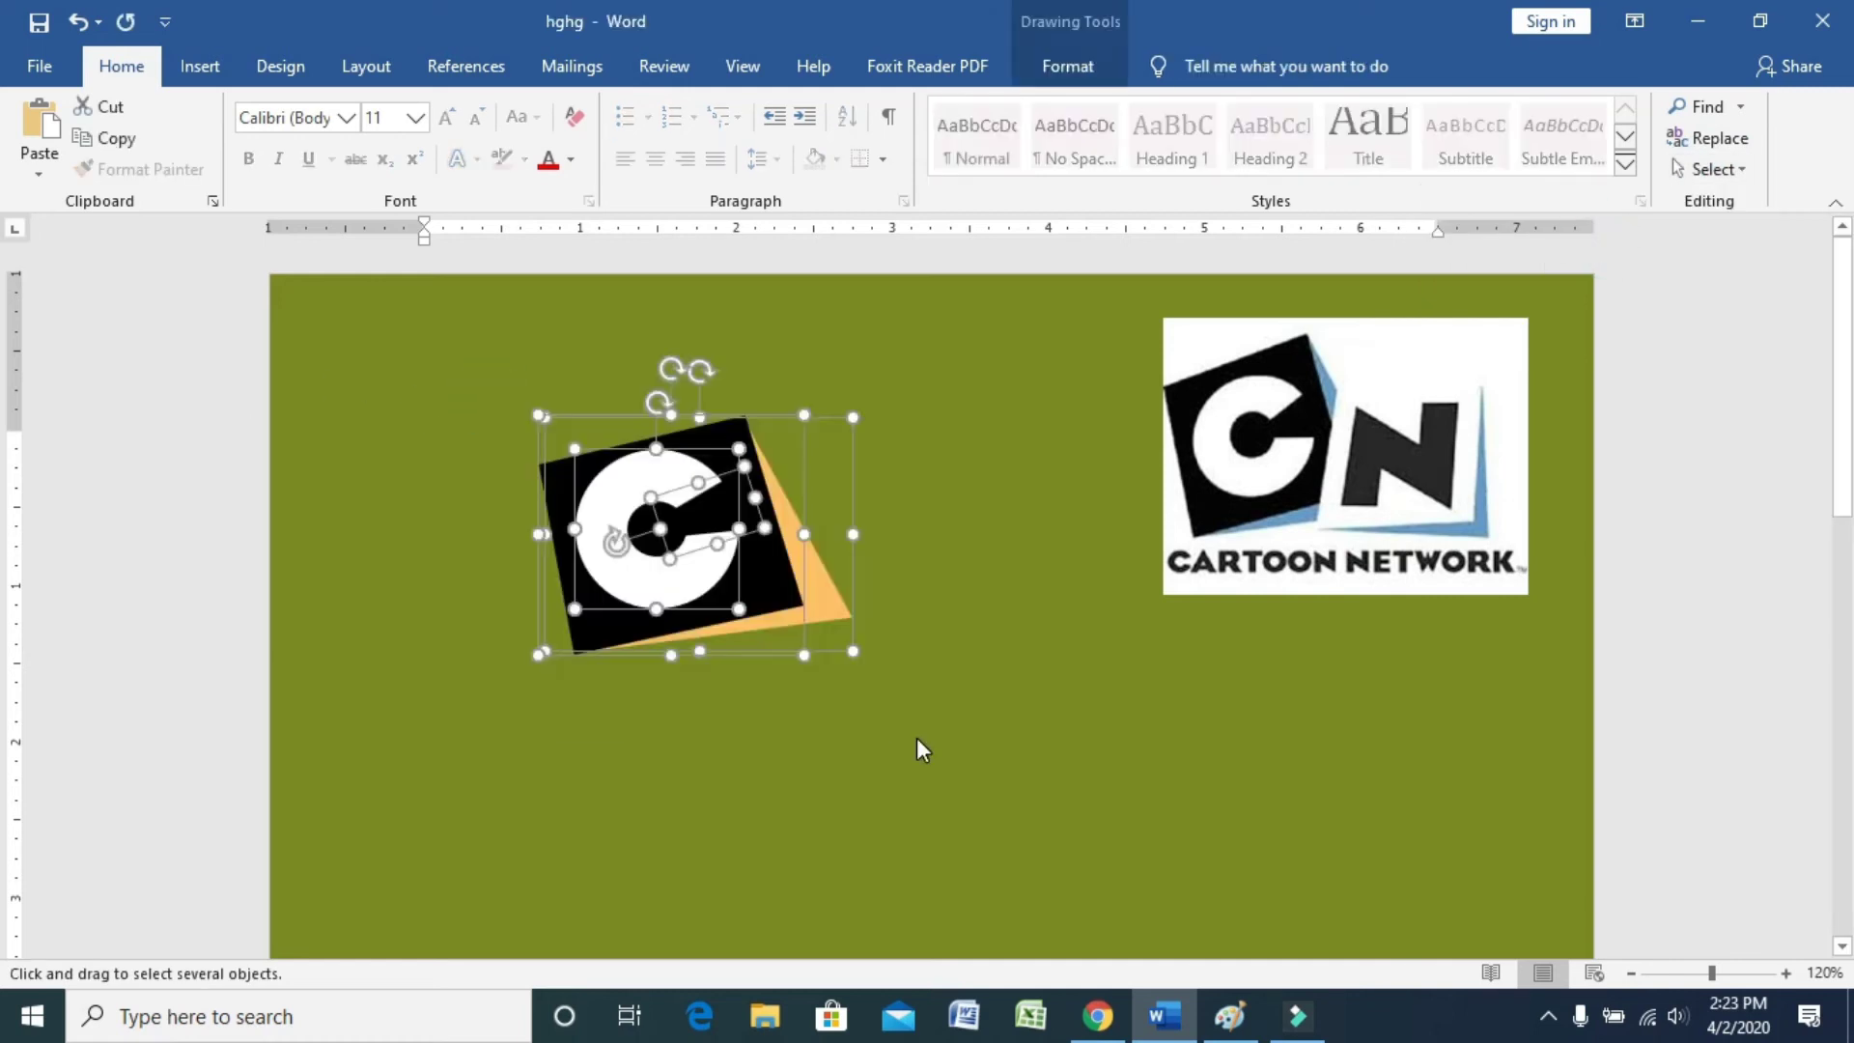
key("shift+F10")
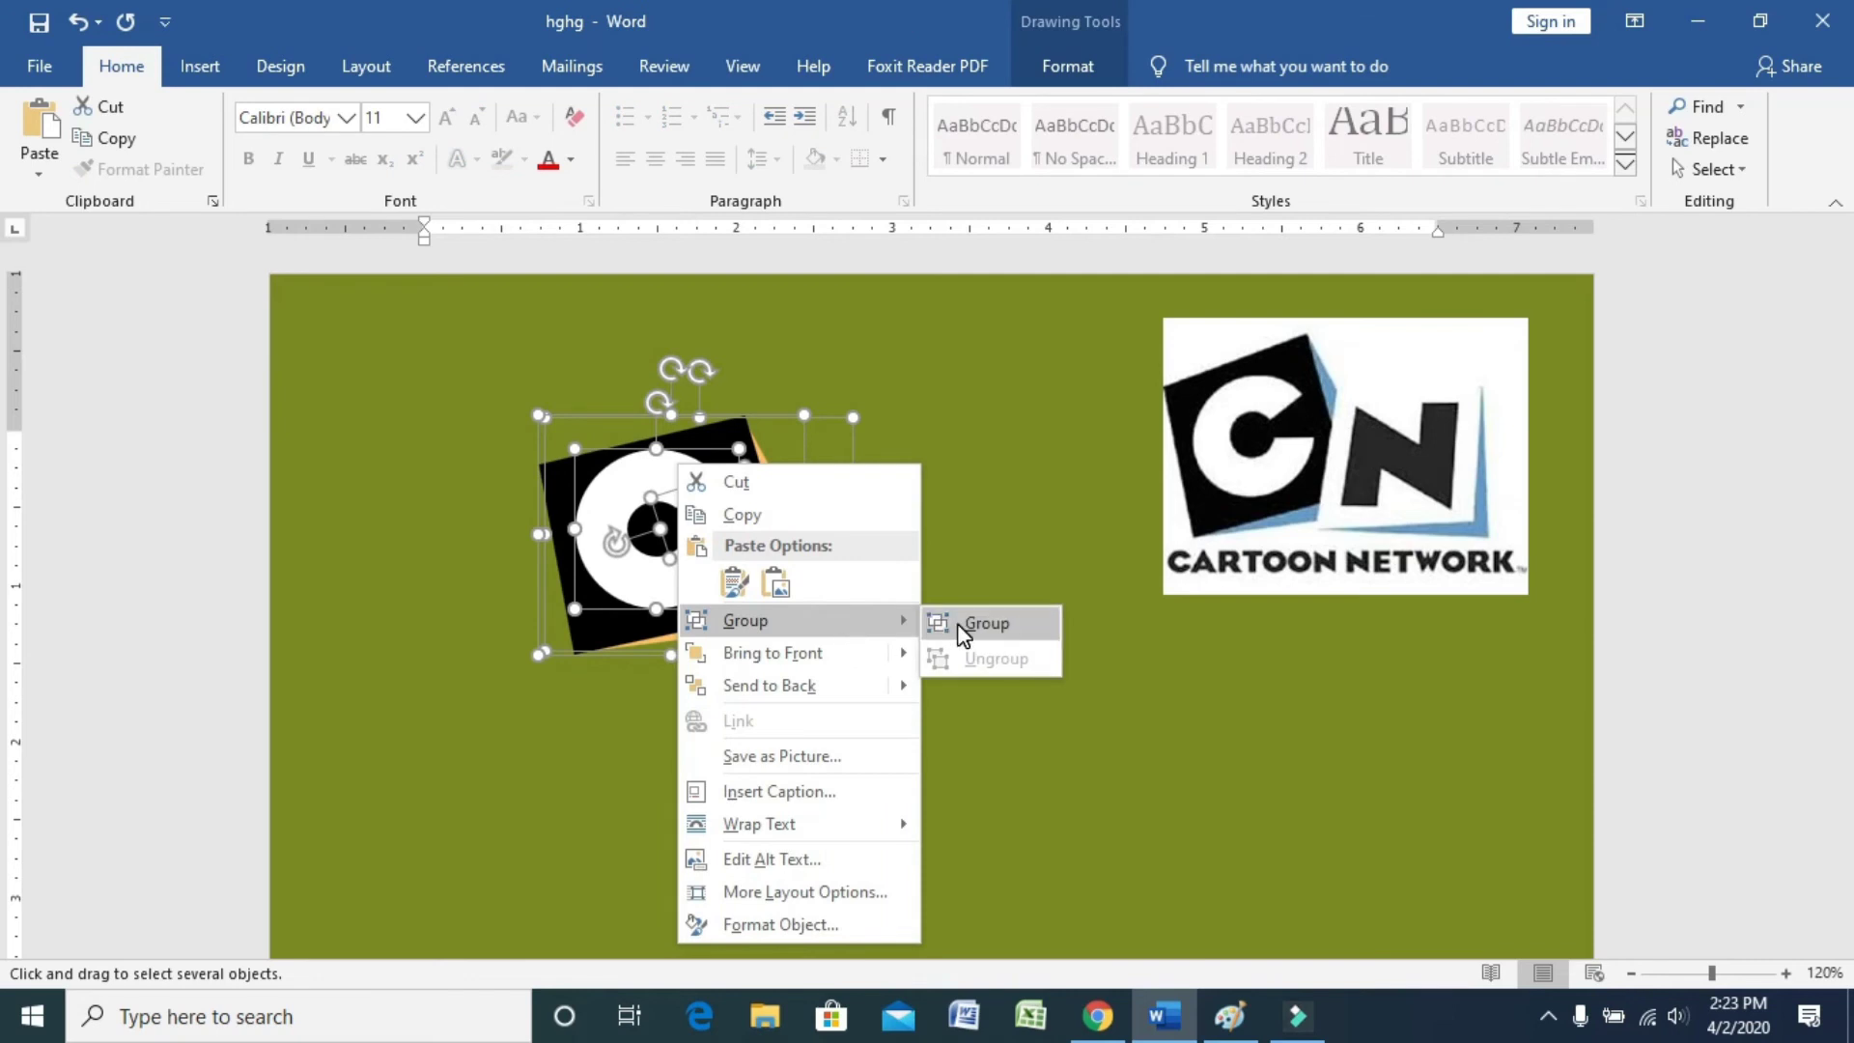
left_click(986, 623)
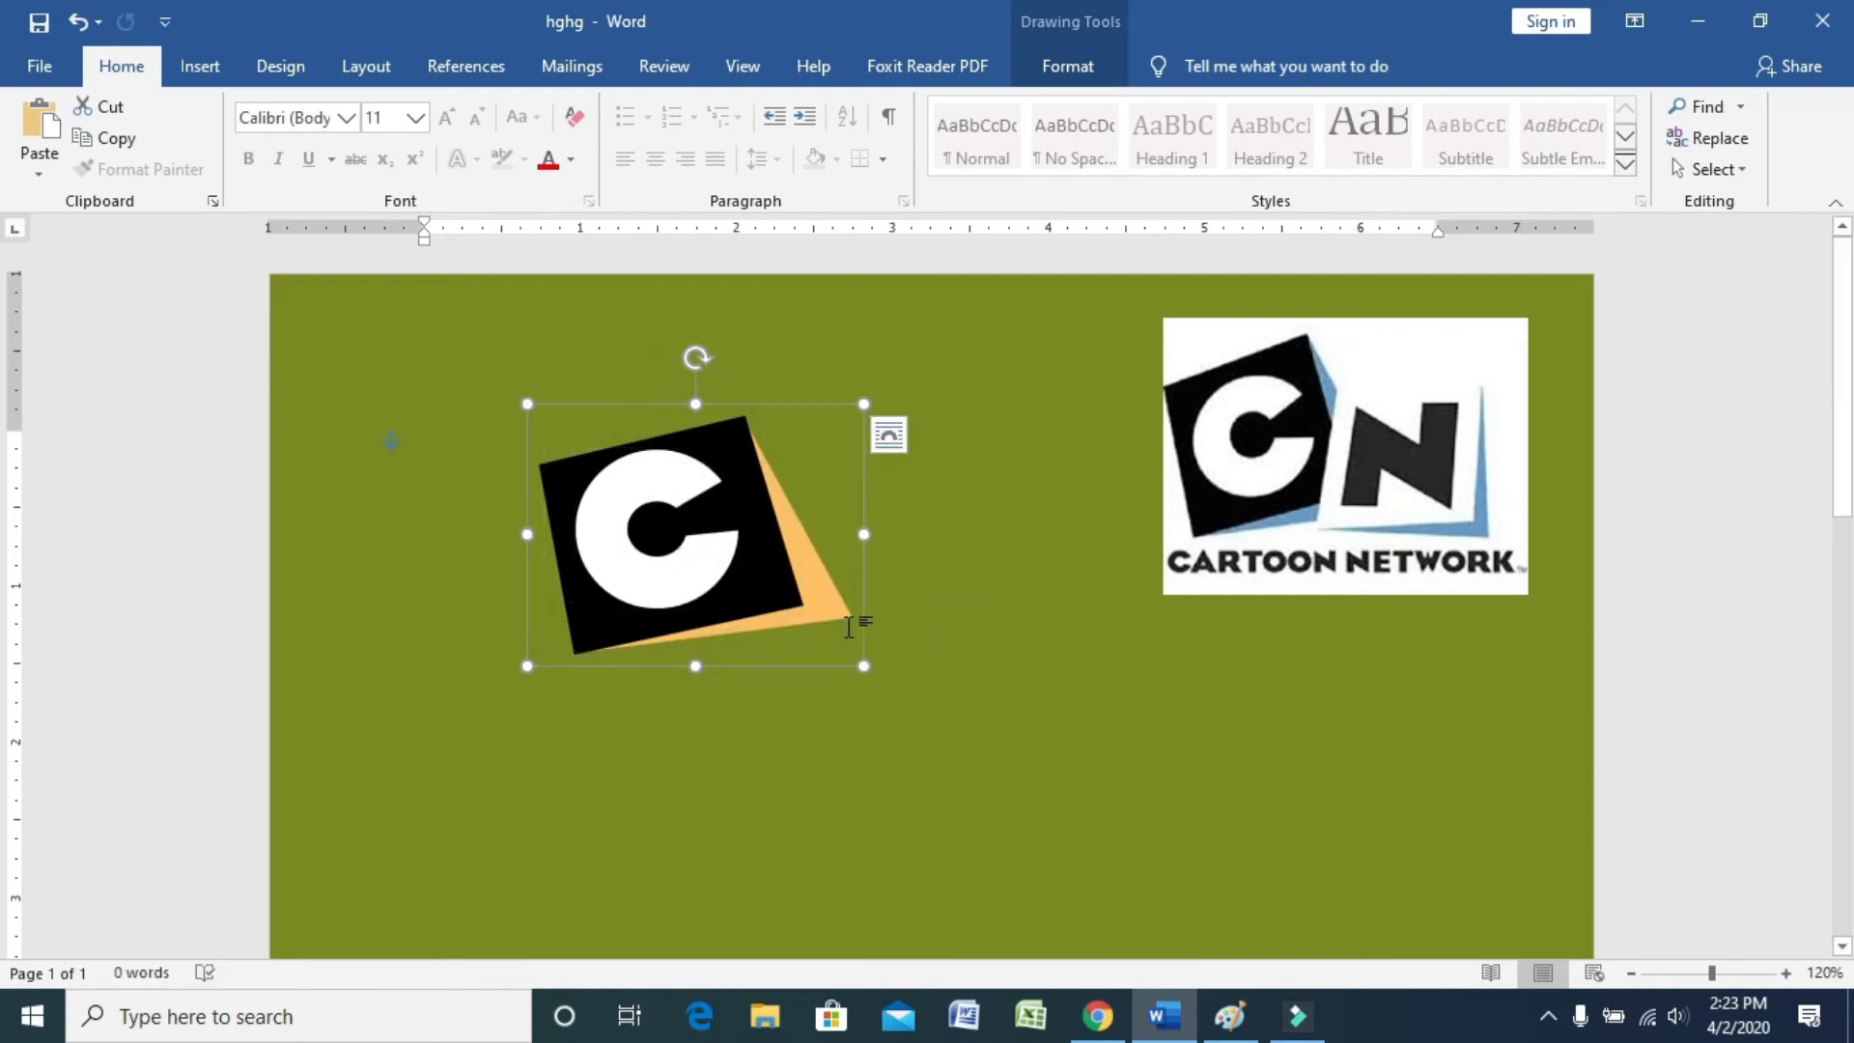
left_click_drag(862, 653, 821, 655)
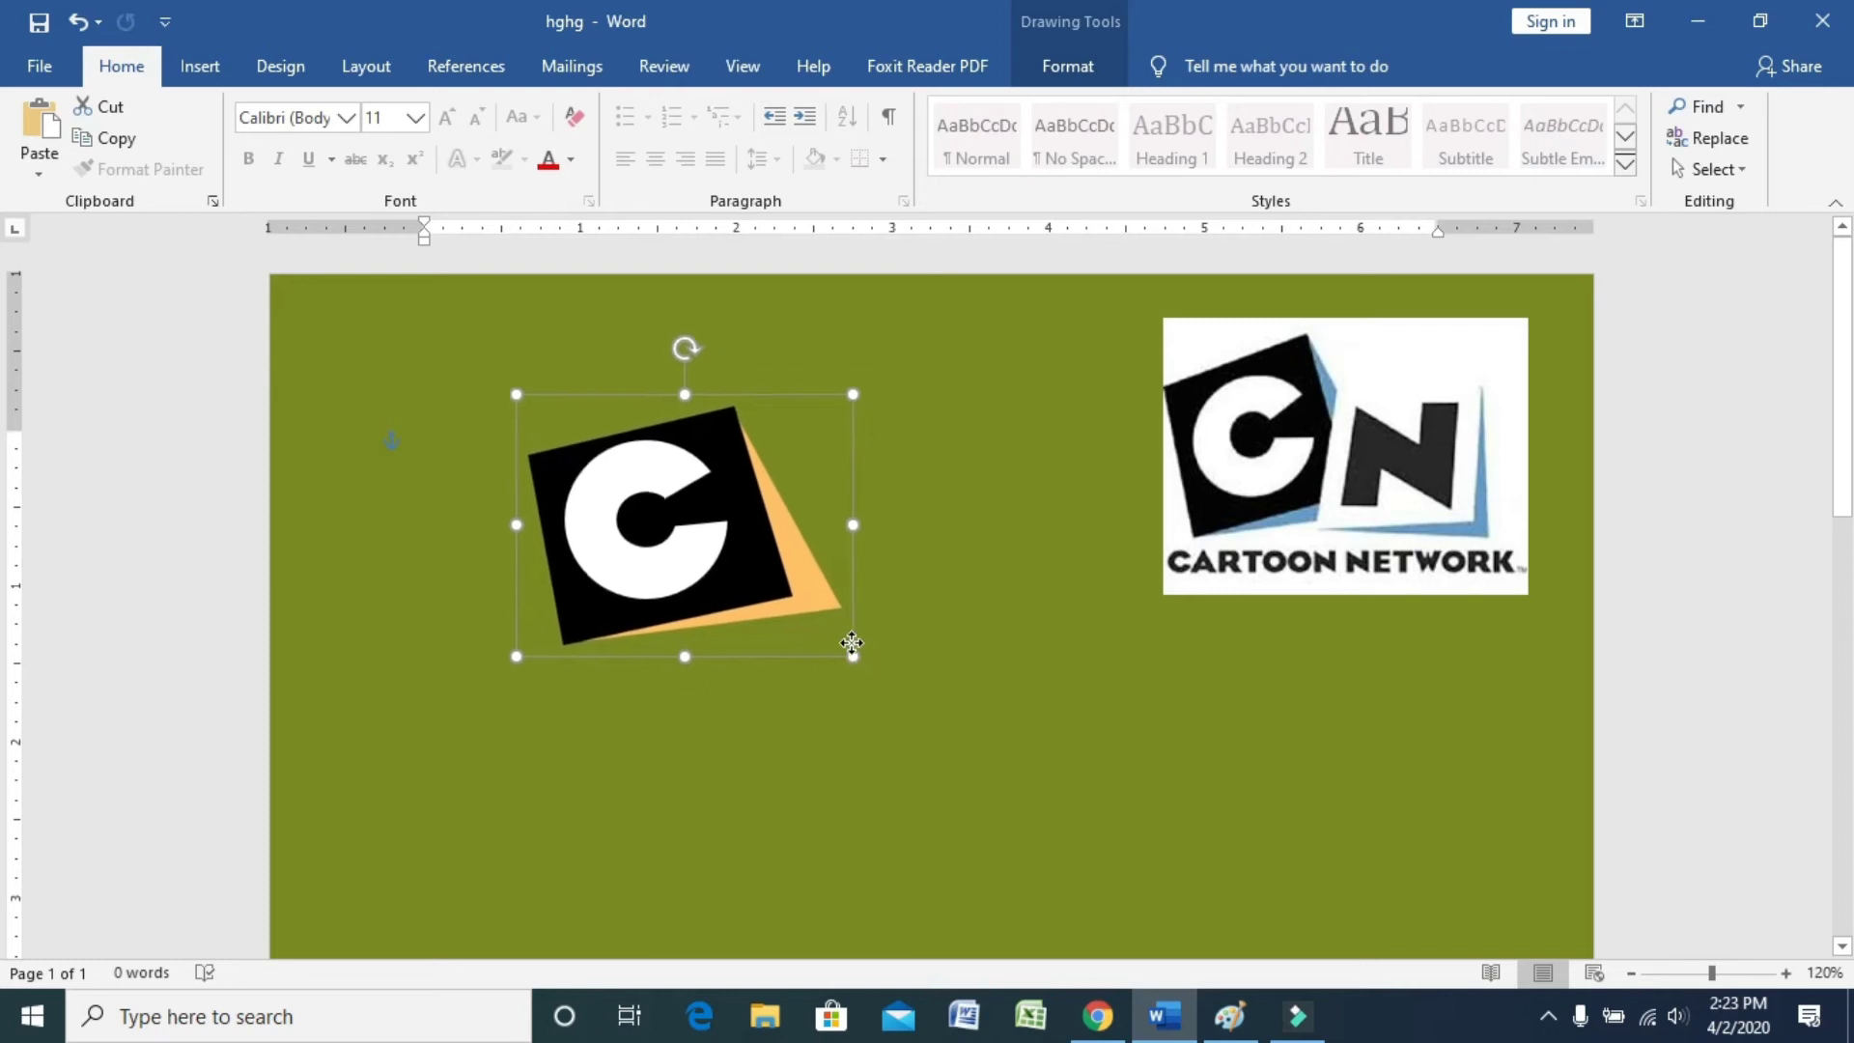
left_click(1053, 657)
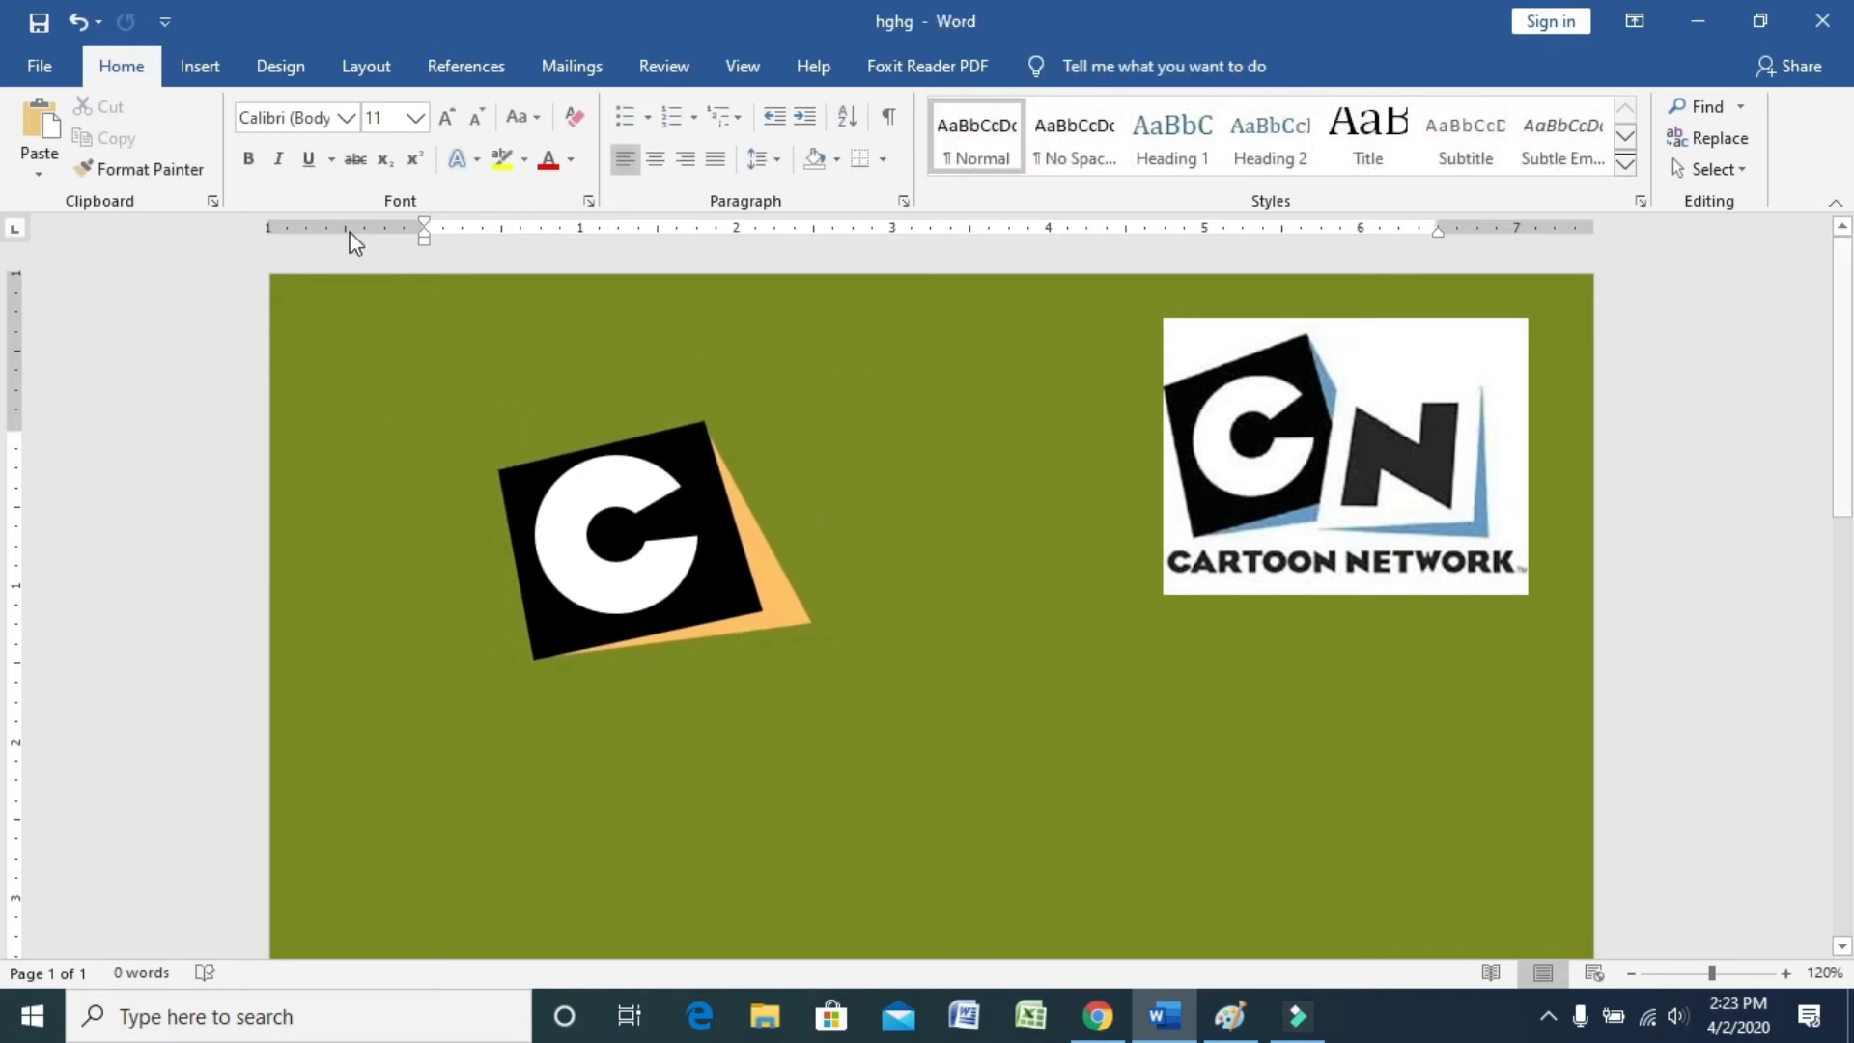
Step: Draw a rectangle beside the C and slant its top corners into a parallelogram
left_click(202, 70)
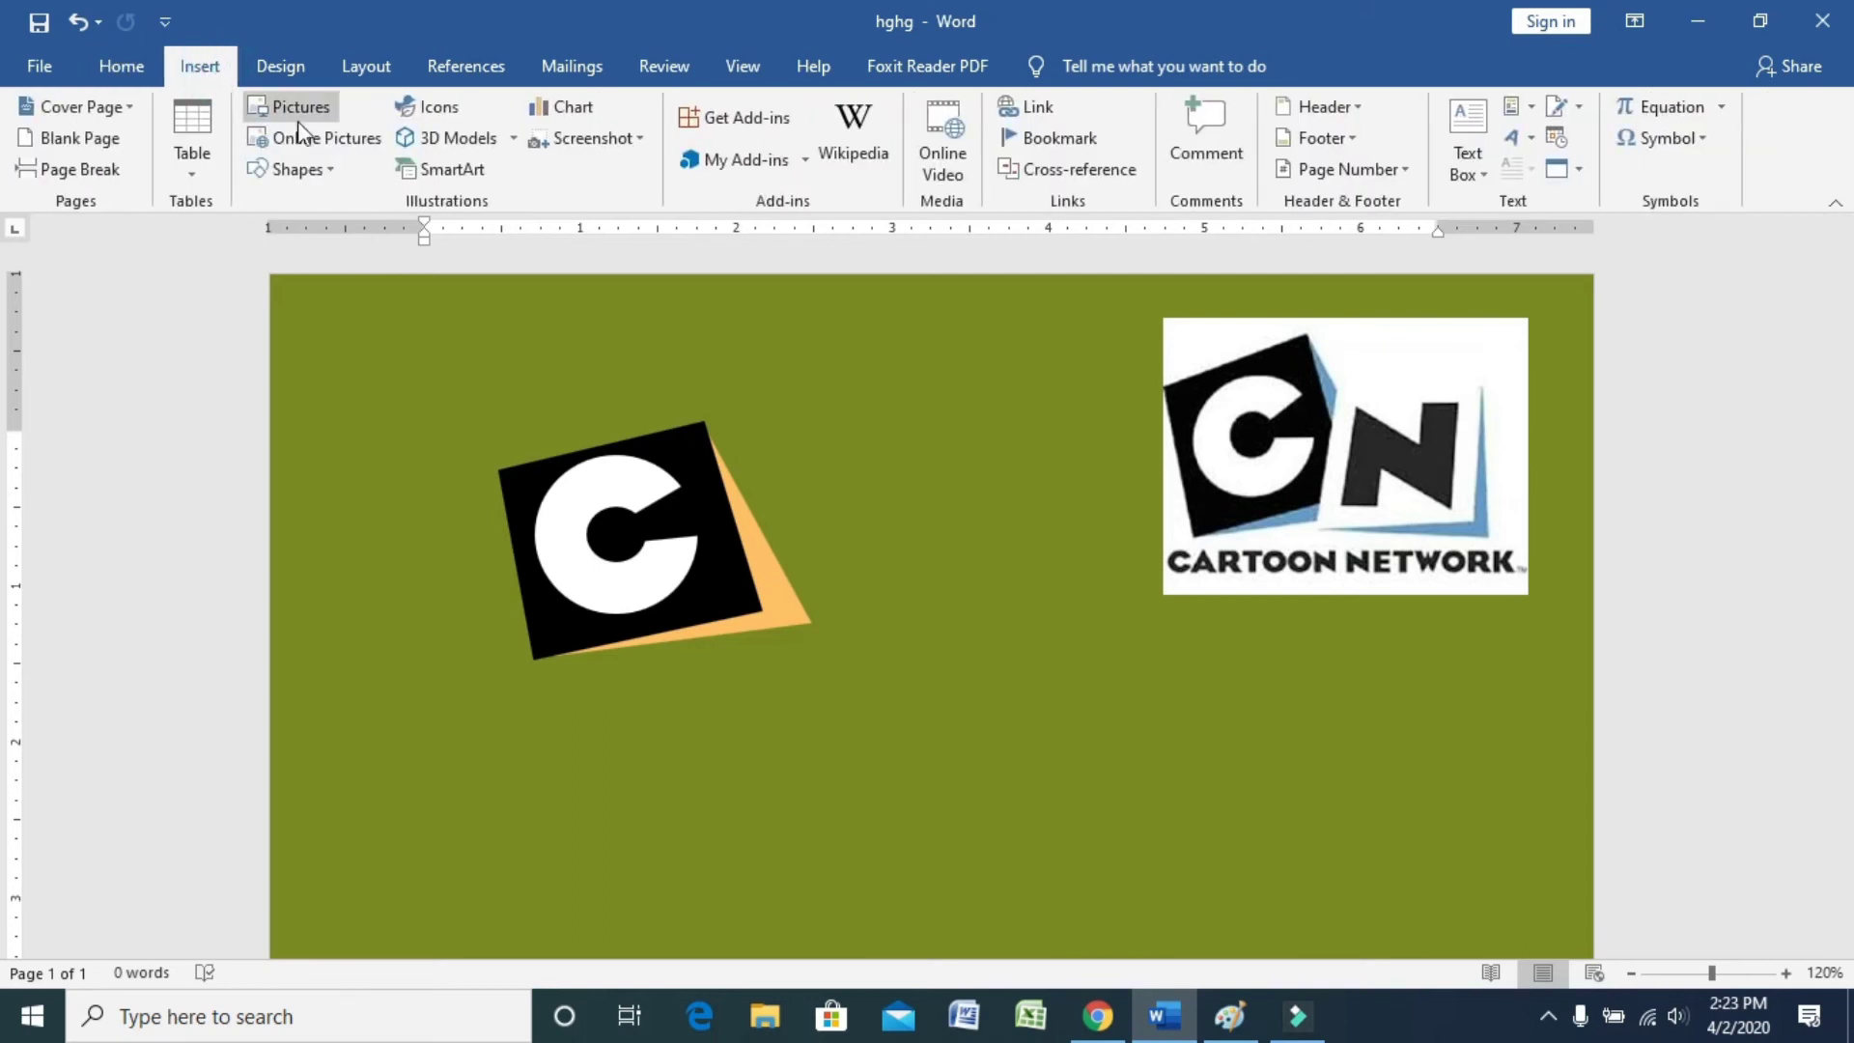
left_click(311, 164)
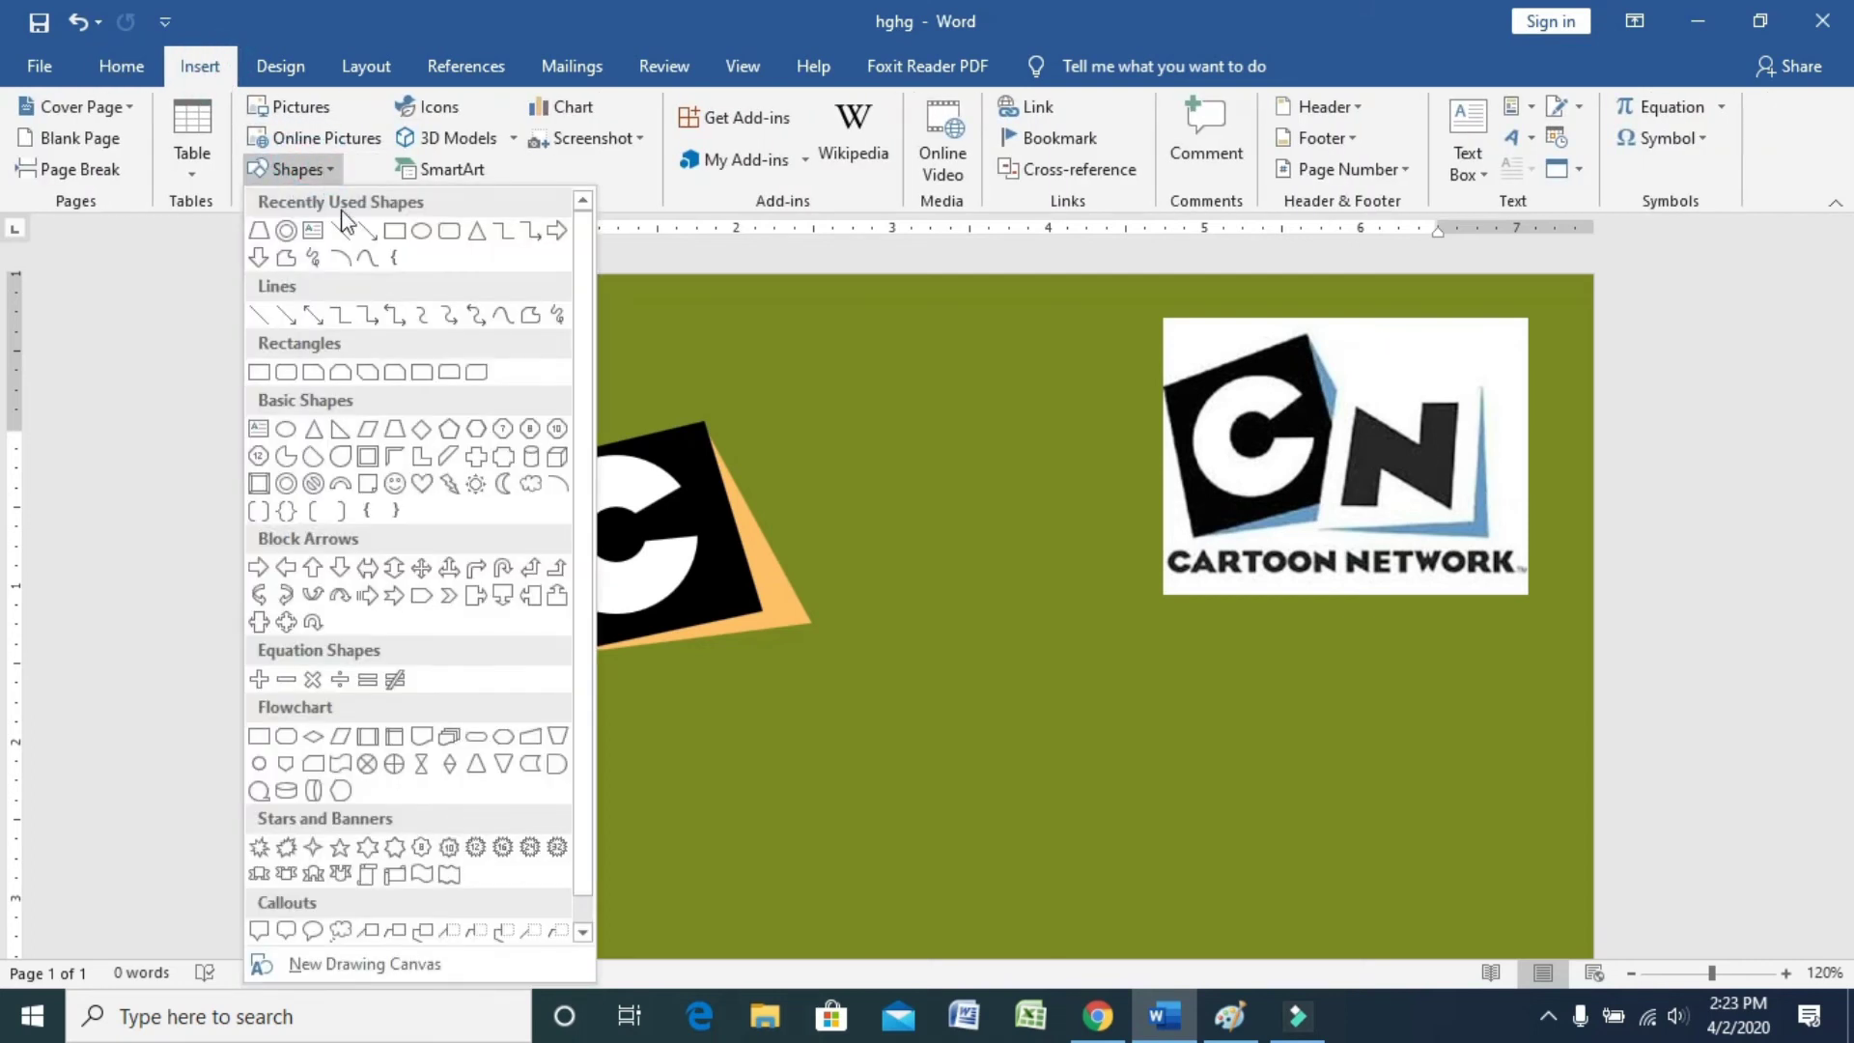
left_click(394, 230)
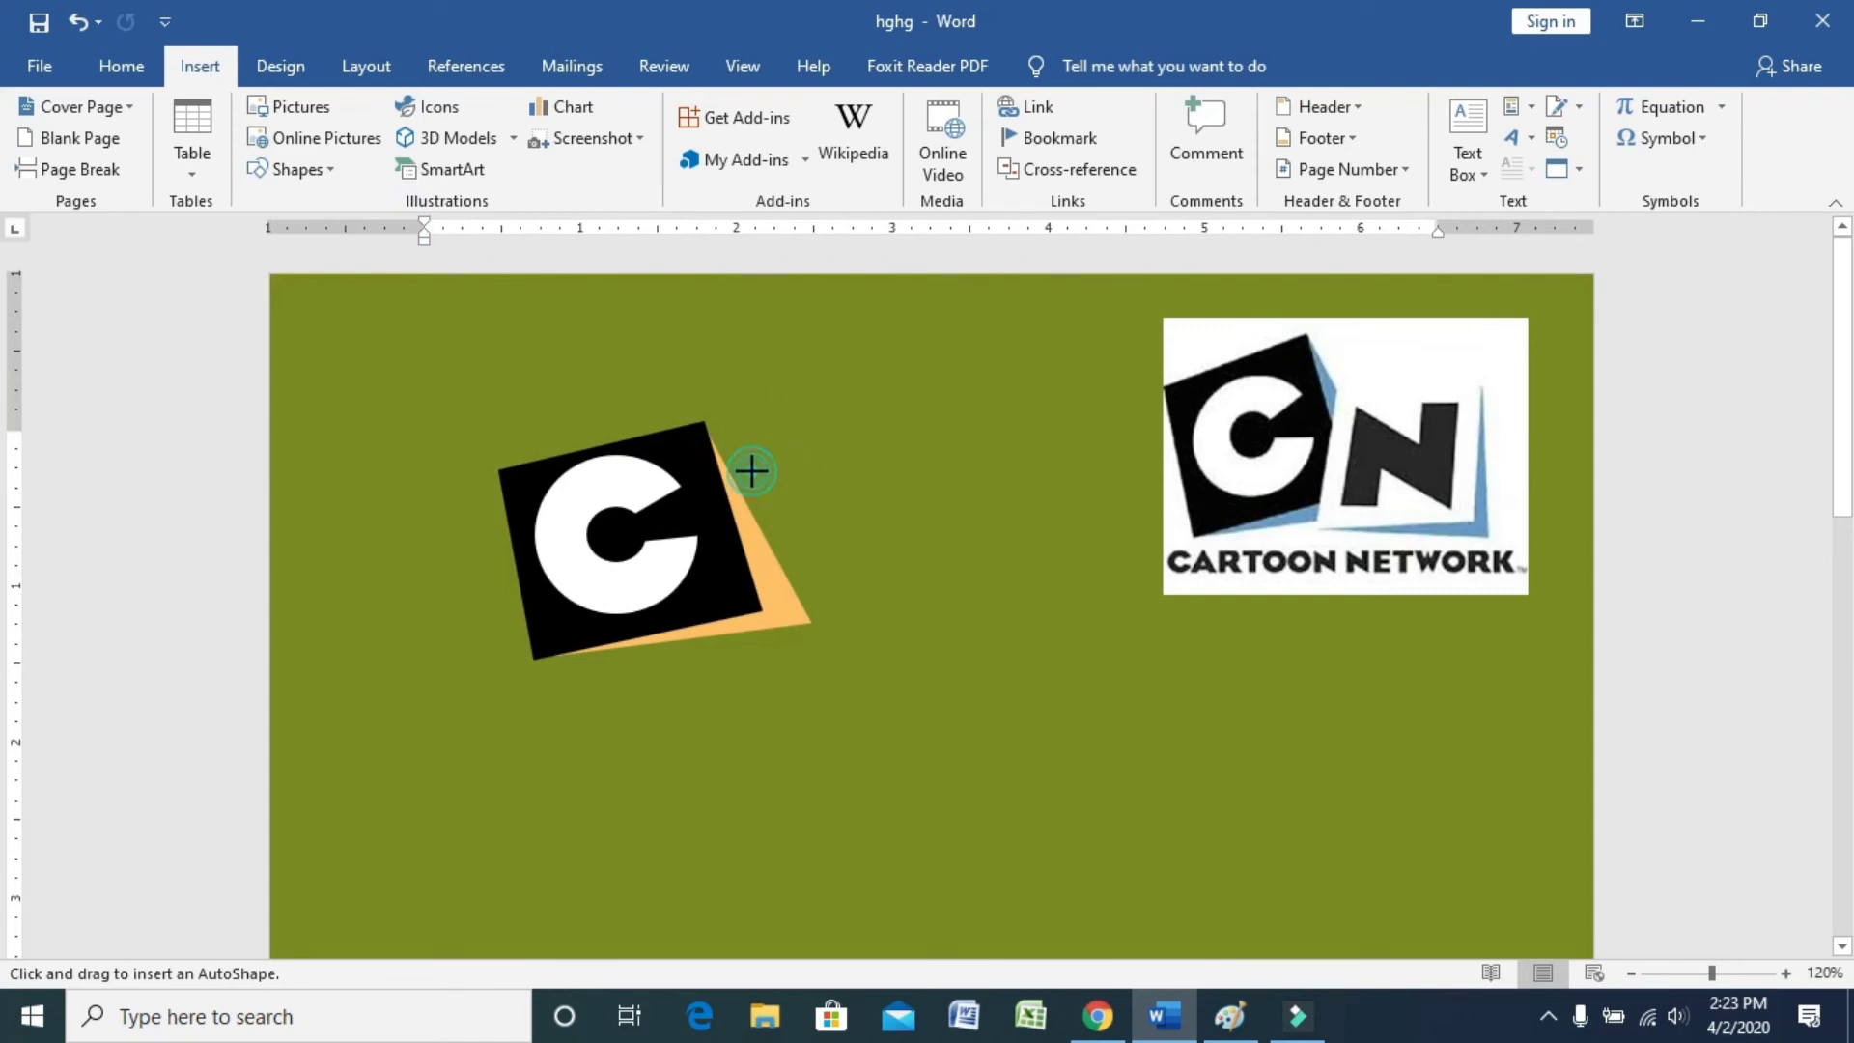
left_click_drag(752, 471, 927, 653)
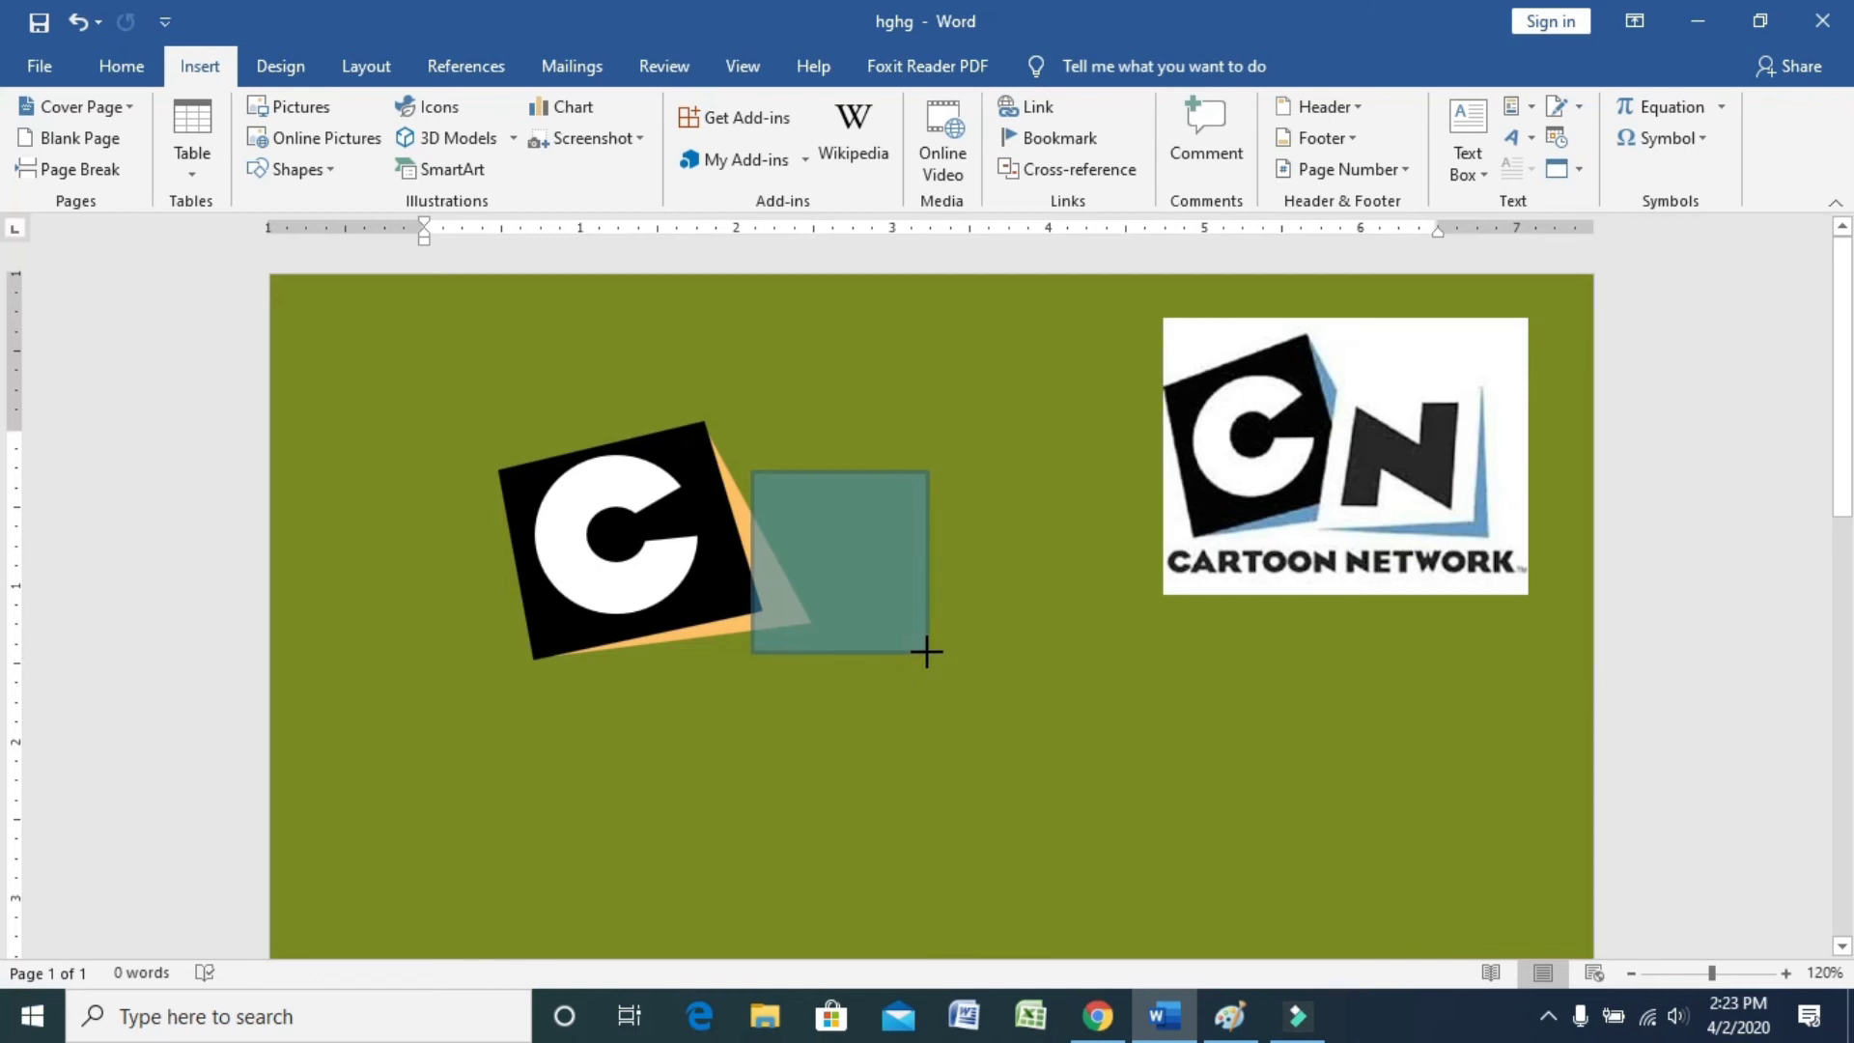
left_click_drag(928, 653, 866, 609)
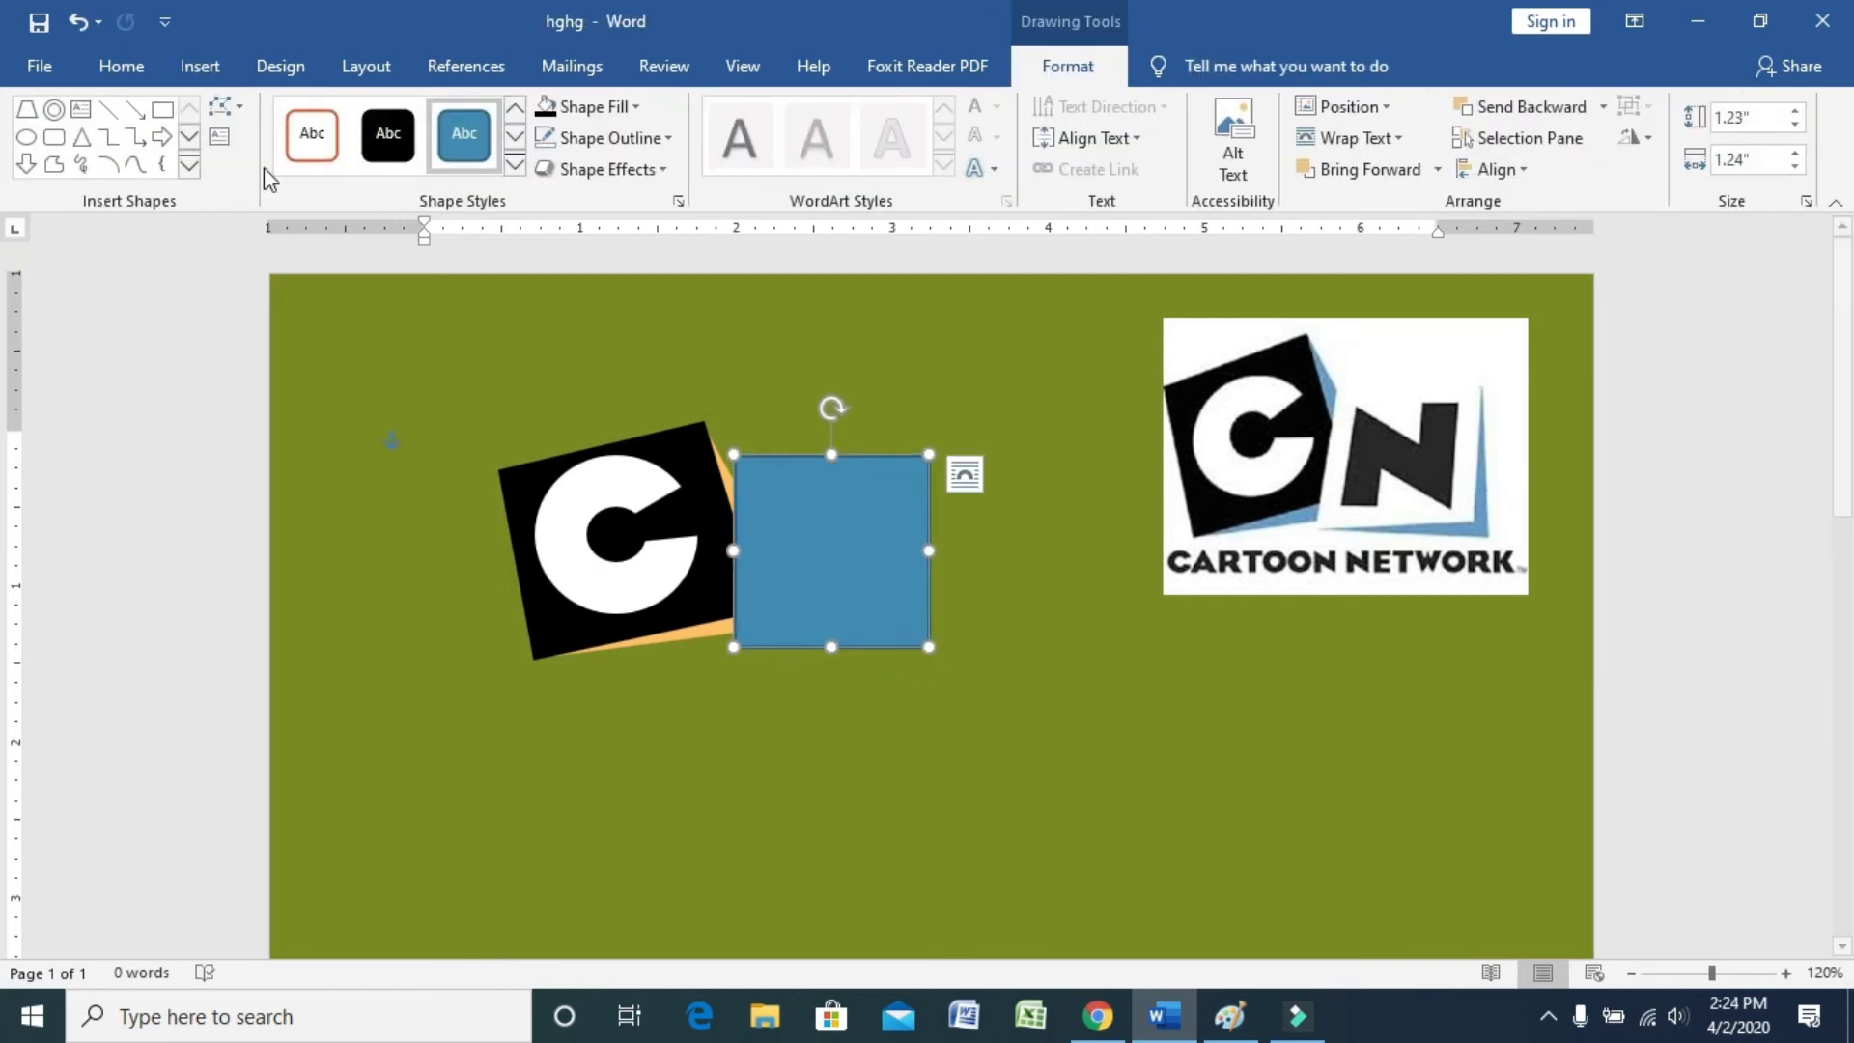
left_click_drag(920, 551, 935, 623)
left_click_drag(735, 455, 758, 449)
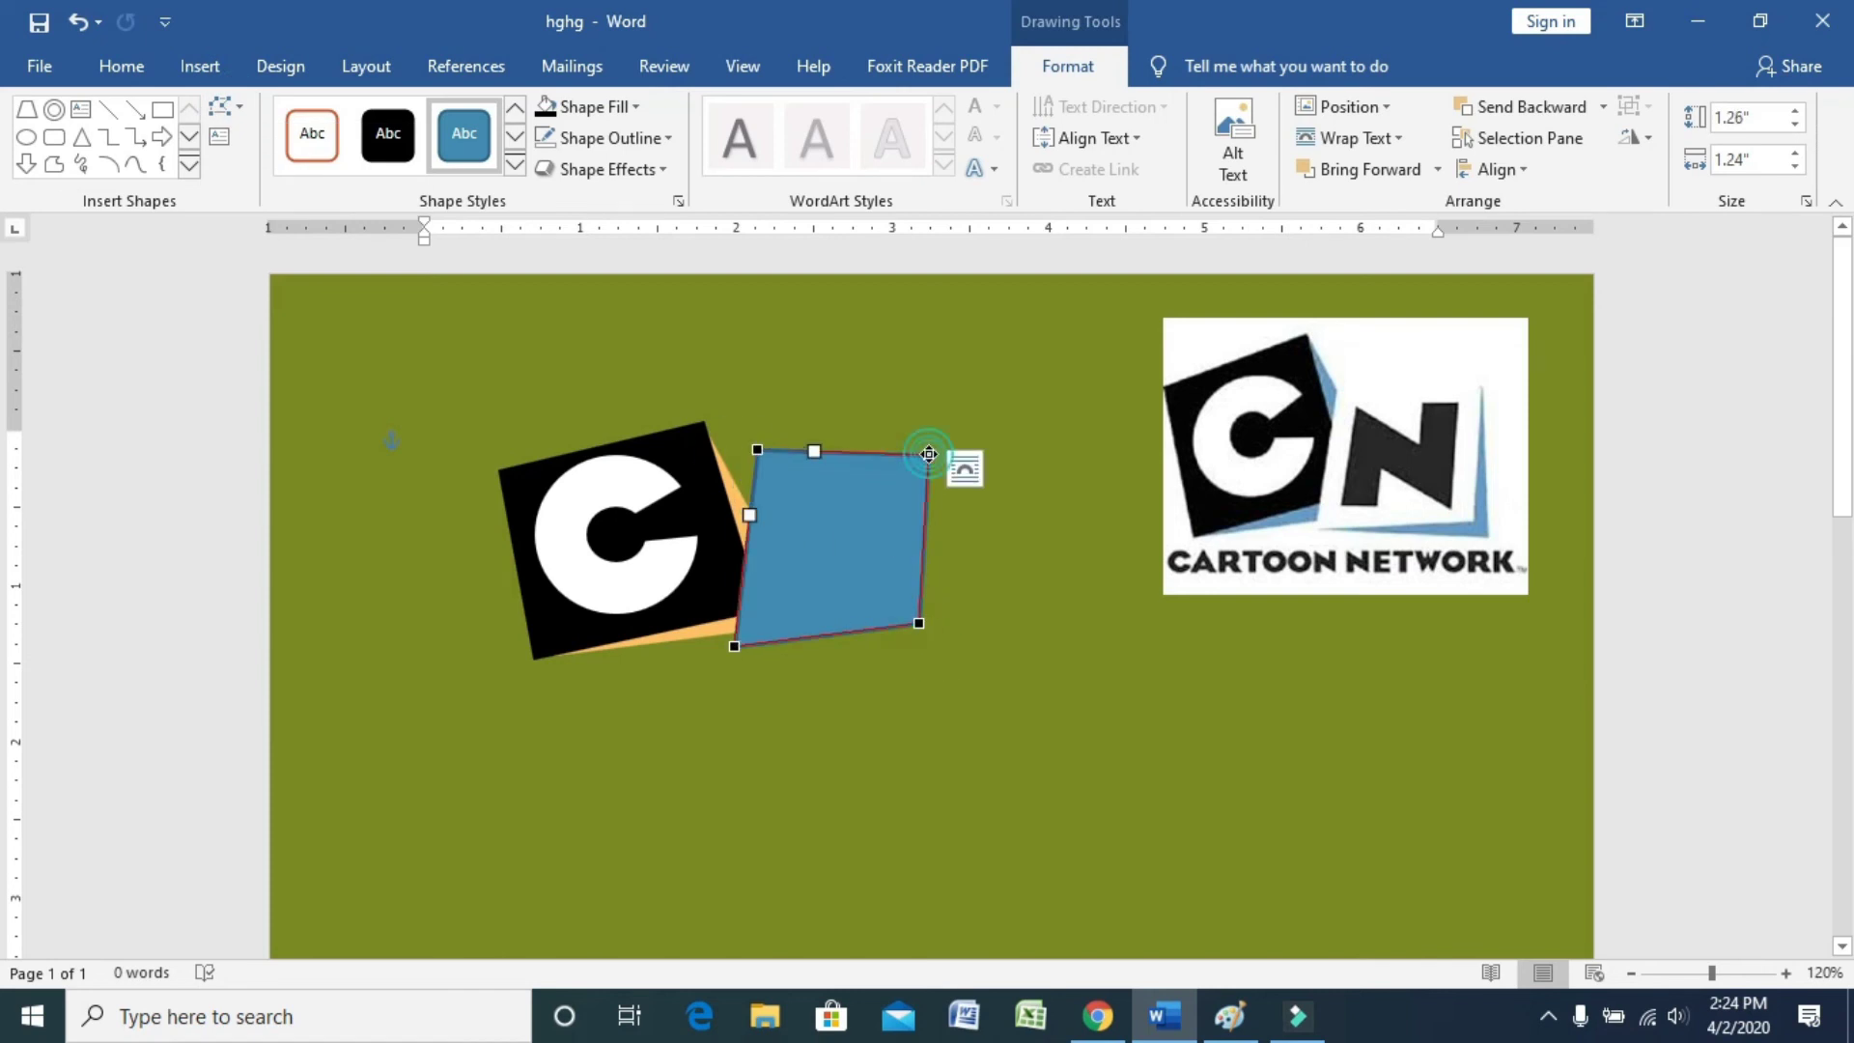
left_click_drag(927, 454, 942, 447)
left_click(976, 612)
Step: Nudge the panel left against the C and give it a white fill with a ½ pt outline
left_click(896, 598)
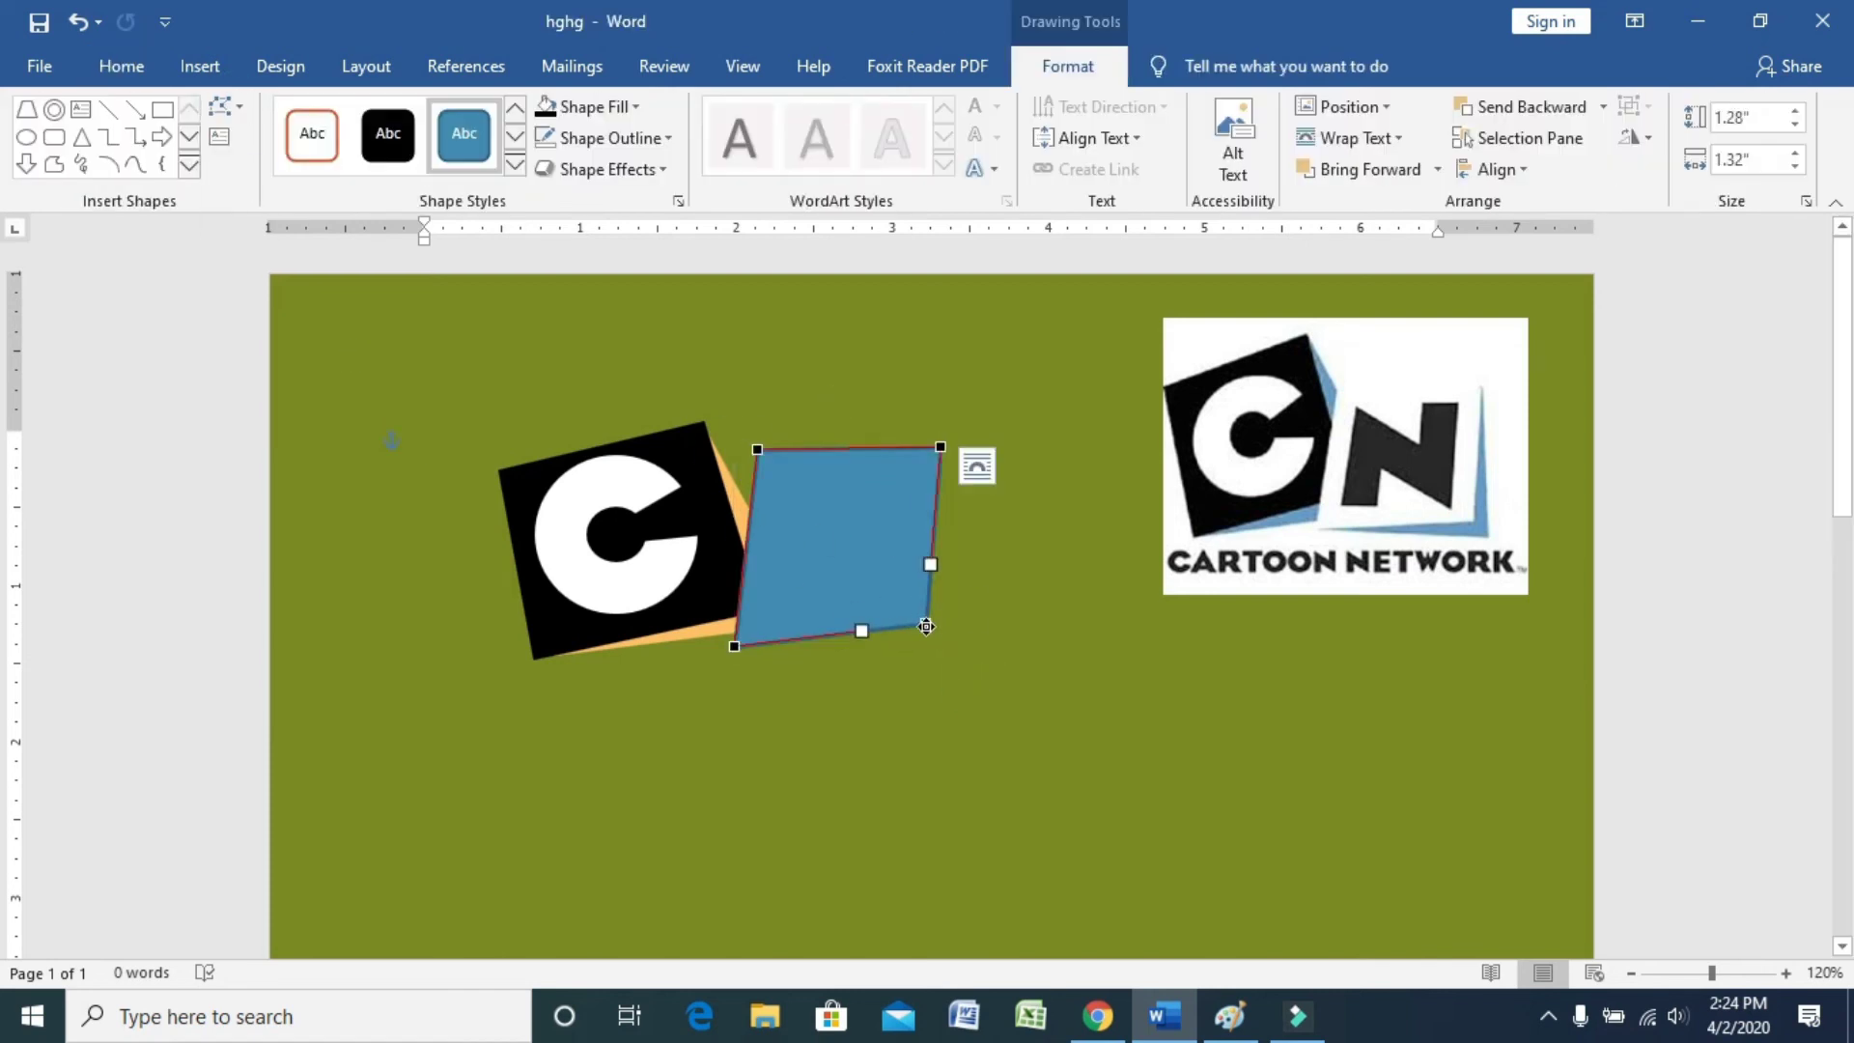
key("Left")
left_click(604, 138)
mouse_move(601, 444)
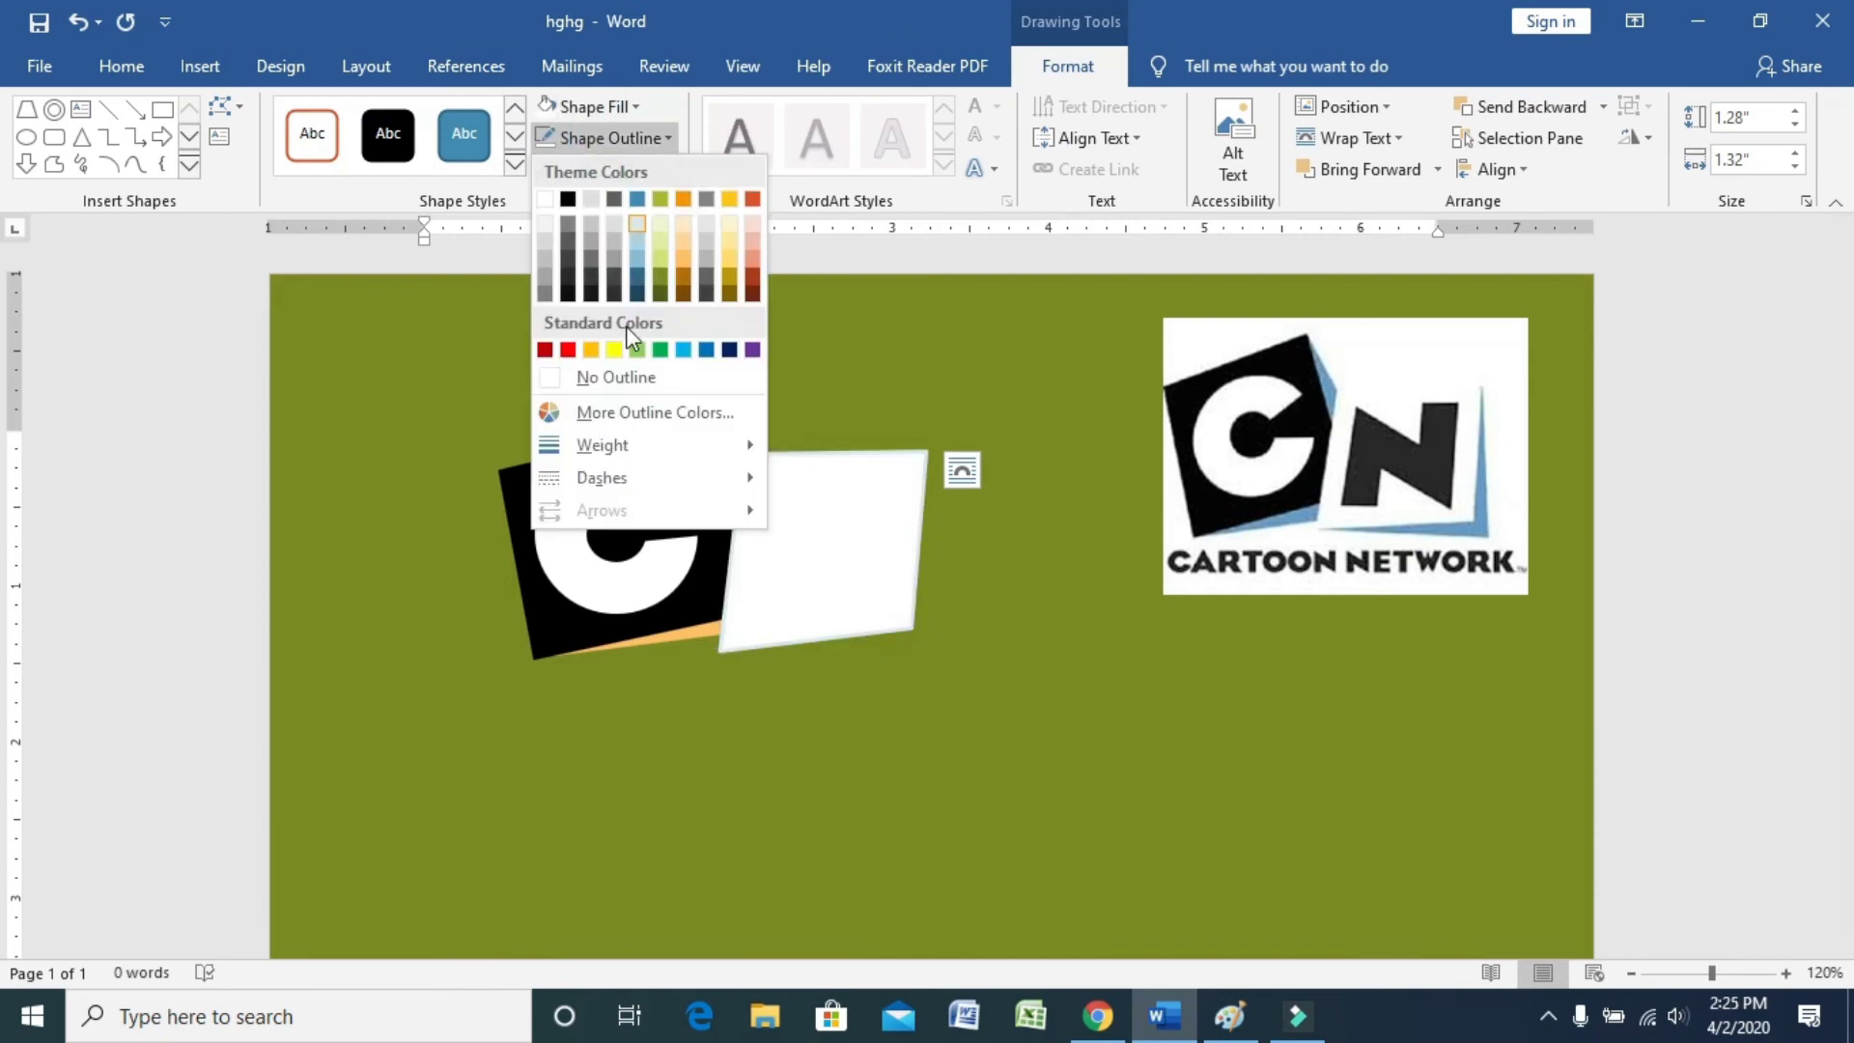
left_click(567, 198)
left_click(604, 138)
left_click(869, 476)
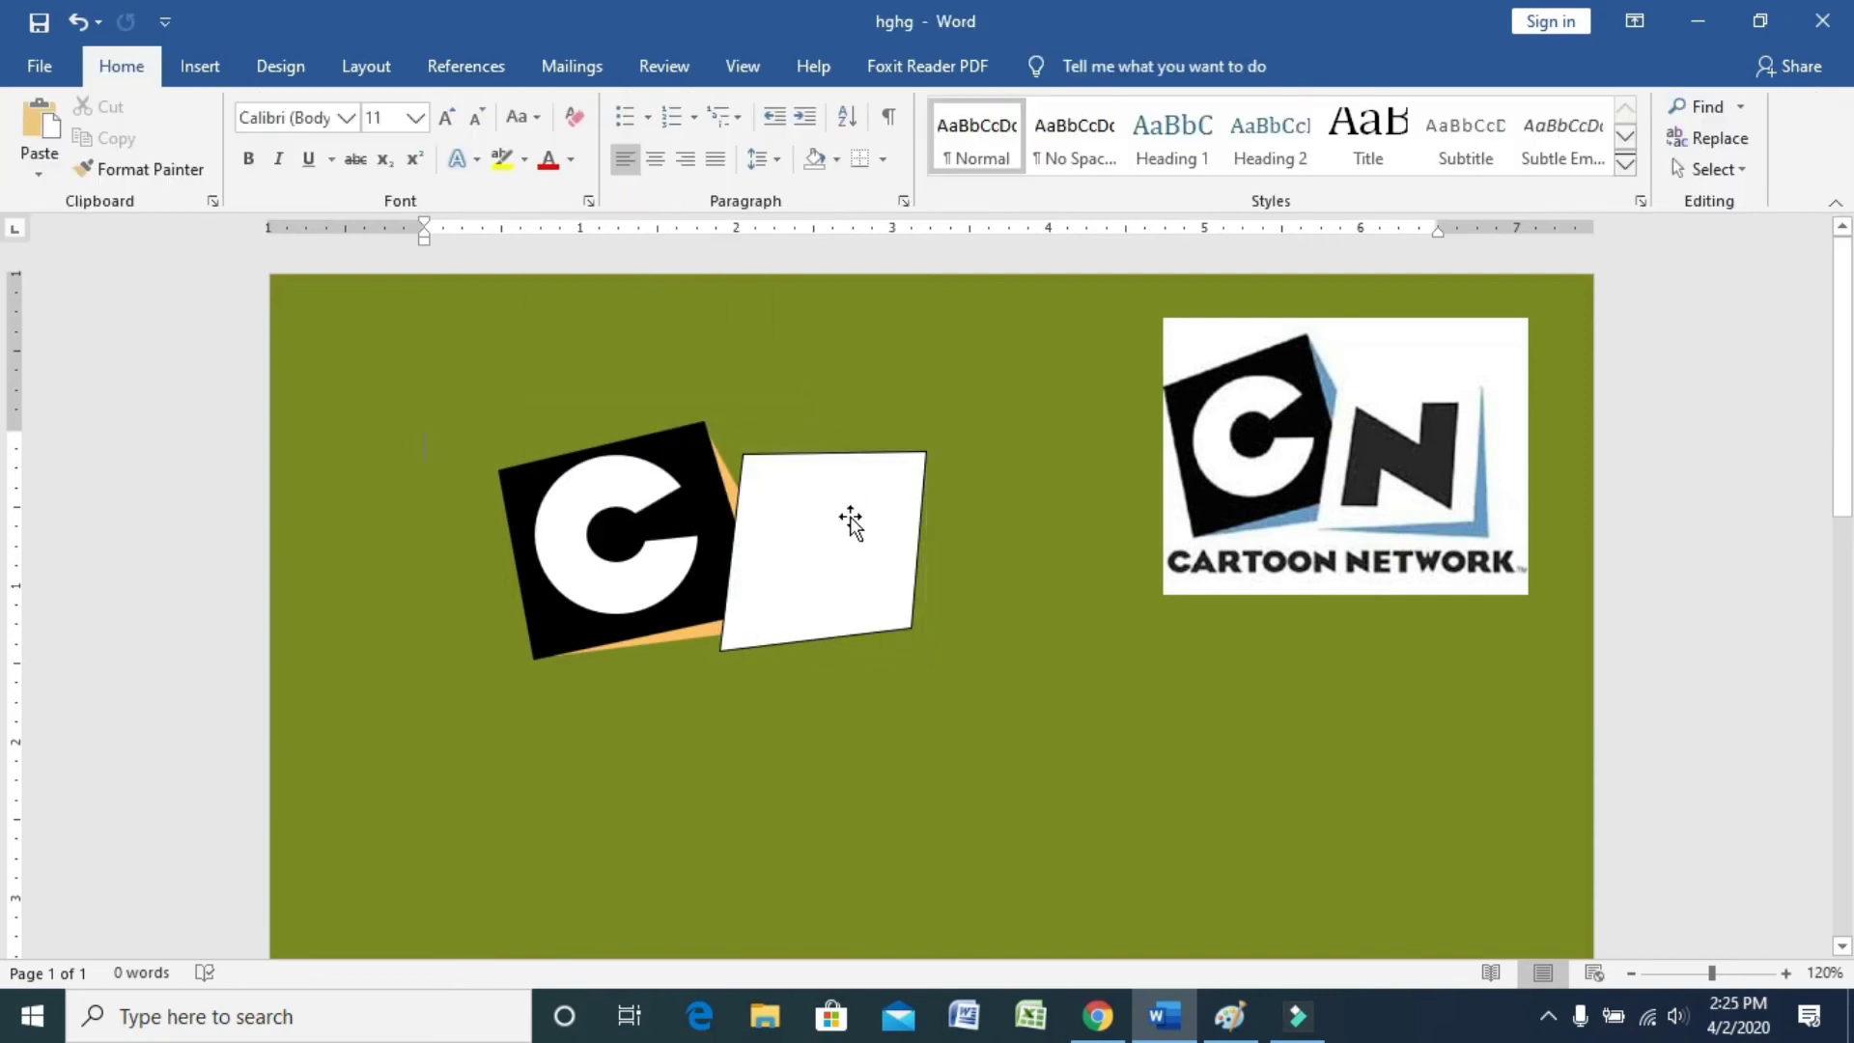
left_click(199, 66)
left_click(290, 169)
Step: Draw a small parallelogram bar on the white panel, rotate it diagonally, and position it
left_click(329, 252)
left_click_drag(778, 511, 830, 606)
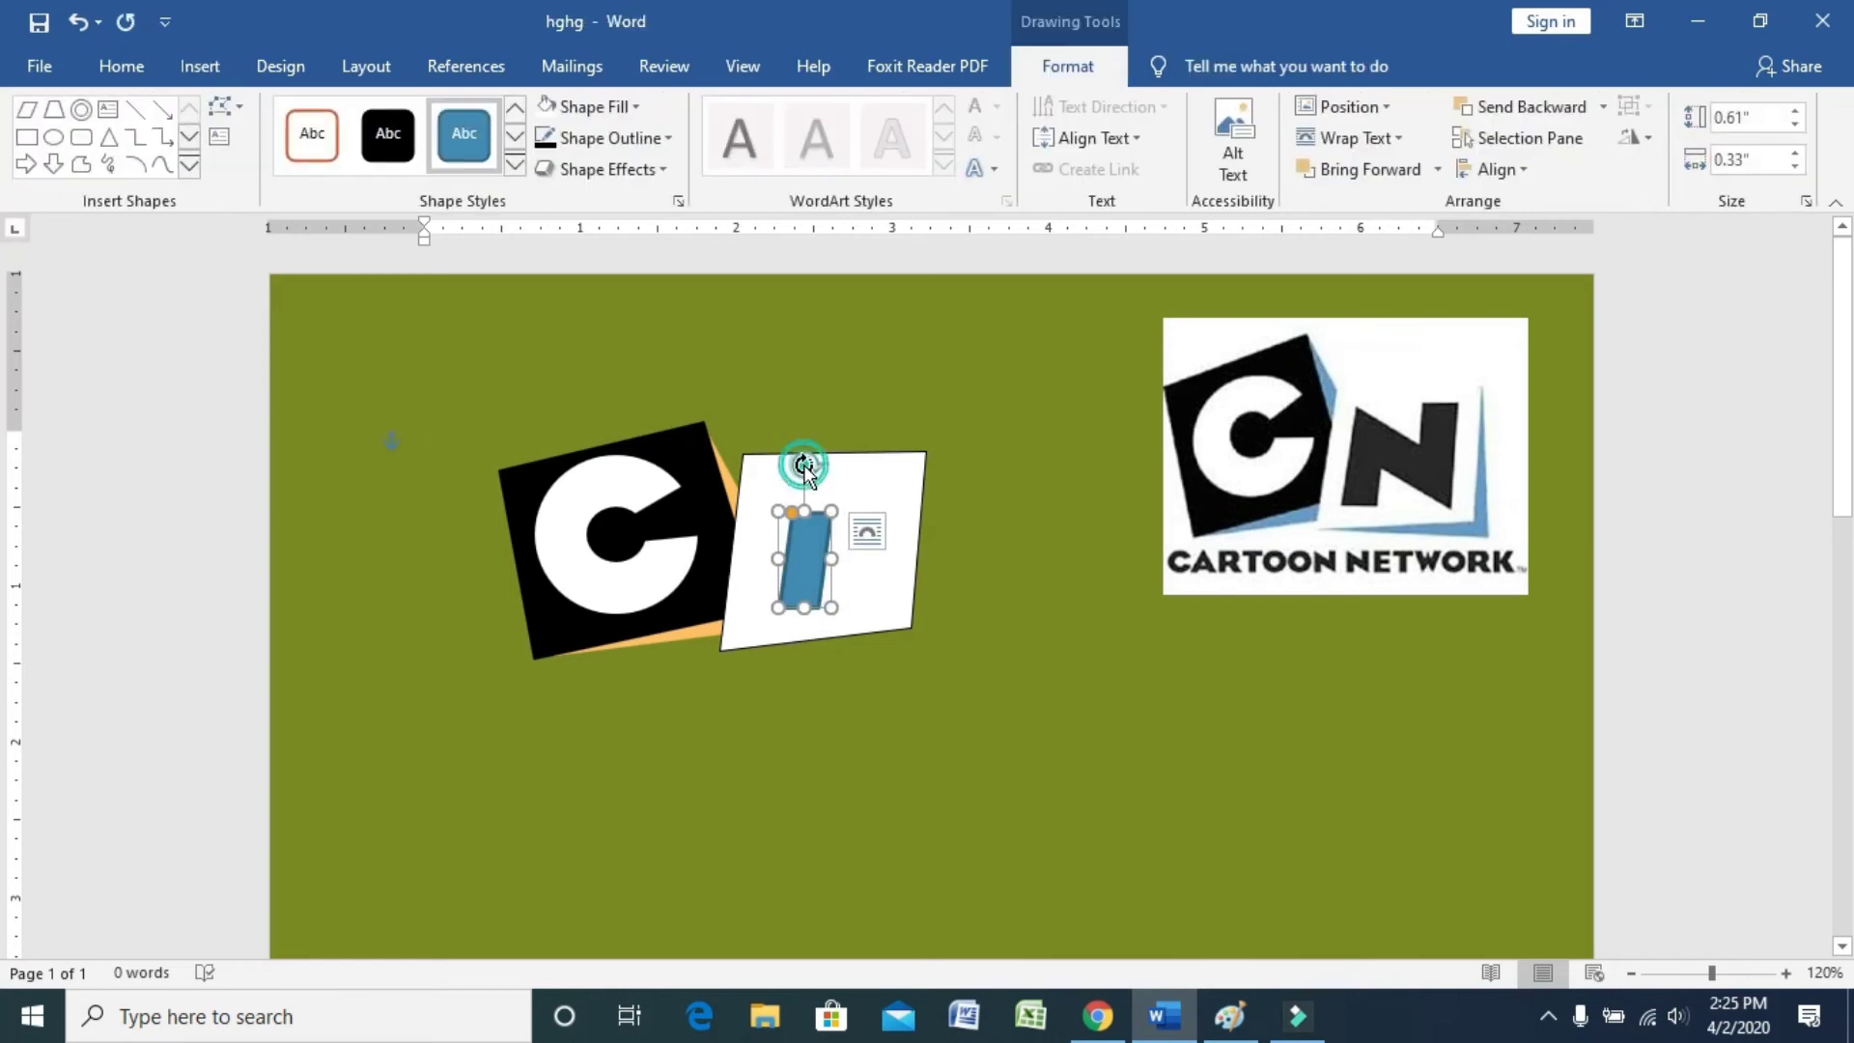
left_click_drag(807, 463, 715, 497)
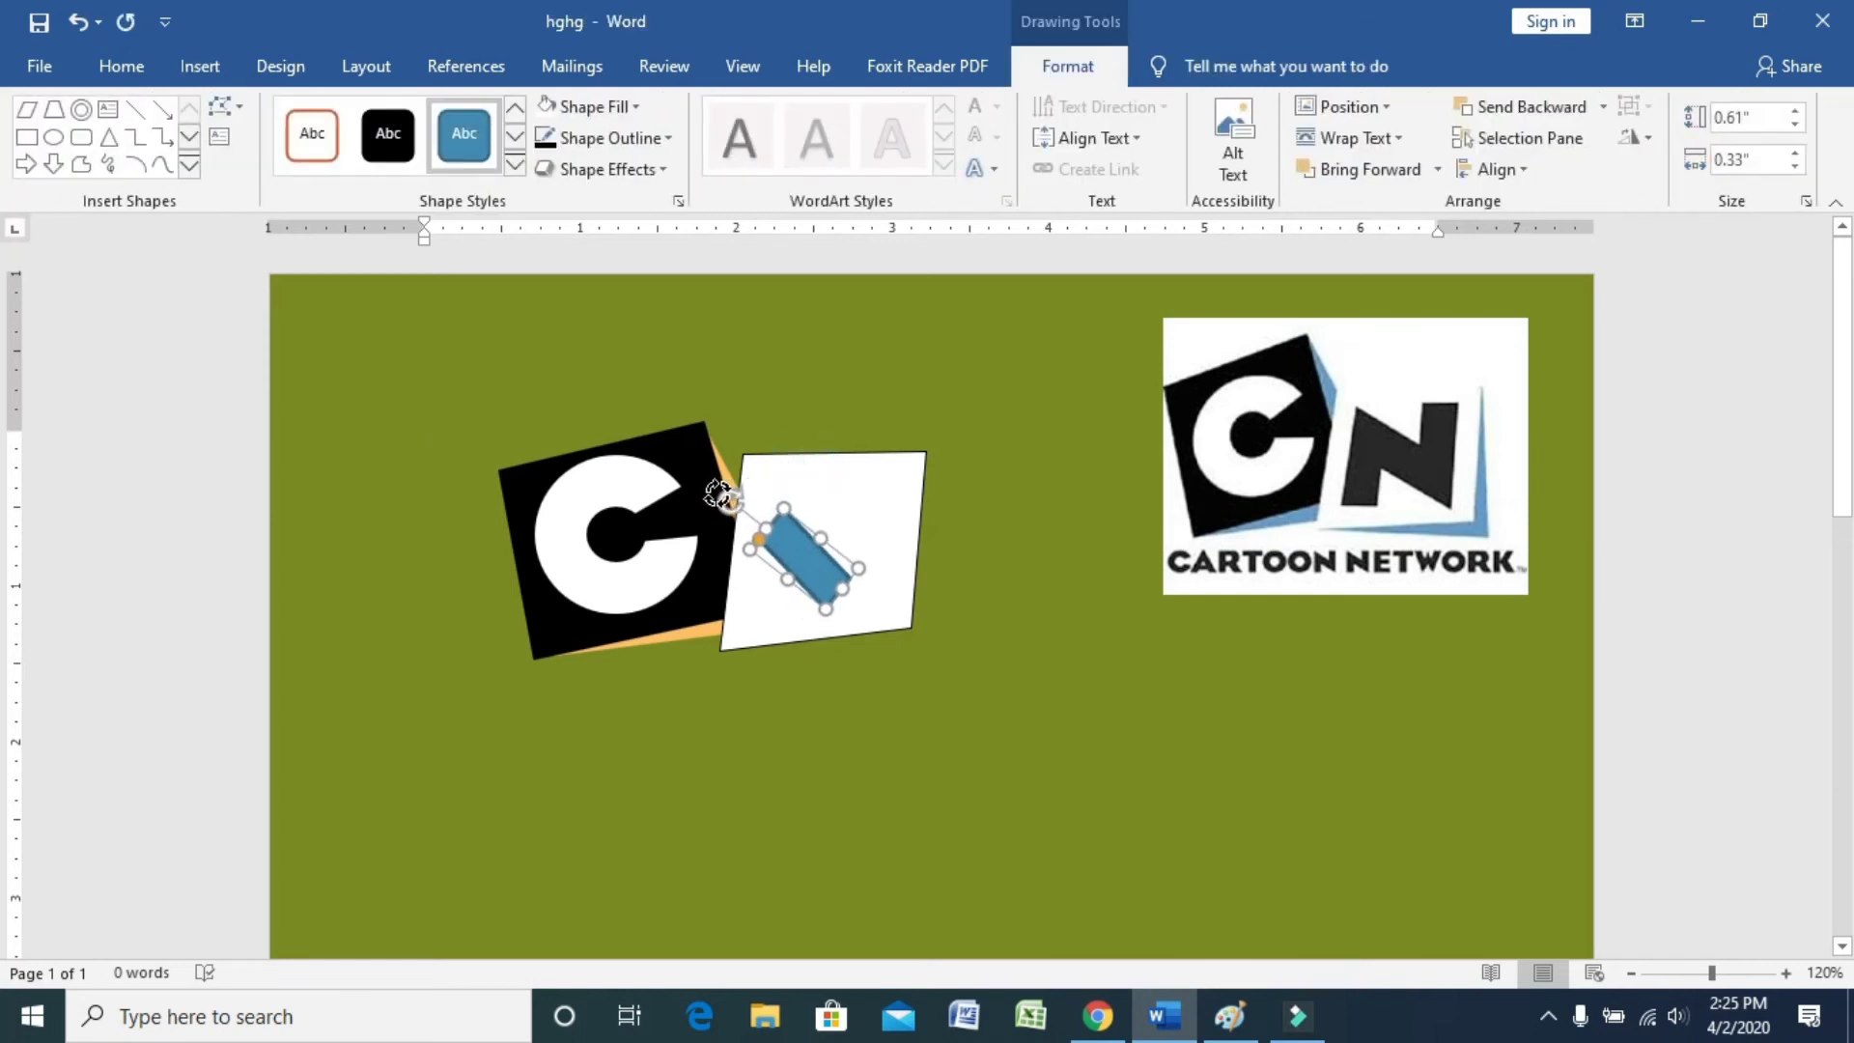
left_click_drag(715, 497, 708, 506)
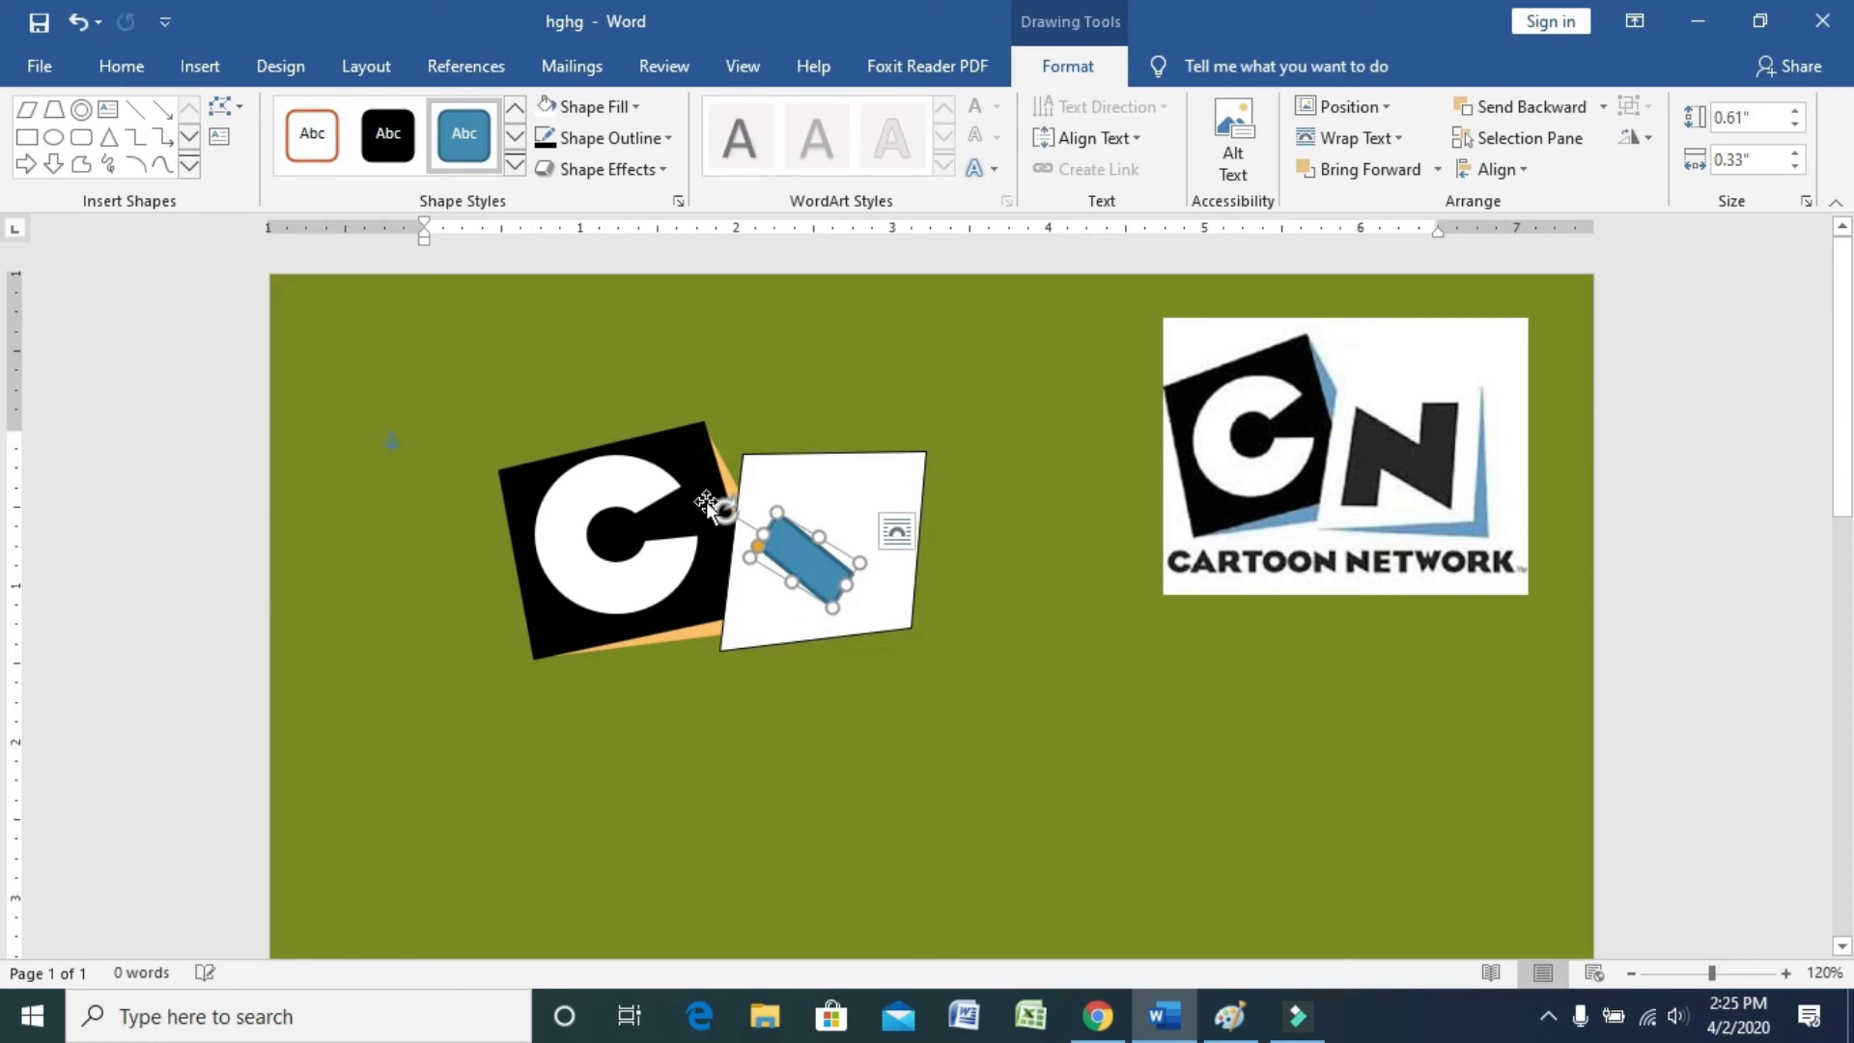
mouse_move(816, 565)
left_mouse_down()
mouse_move(832, 549)
mouse_move(895, 576)
left_mouse_up()
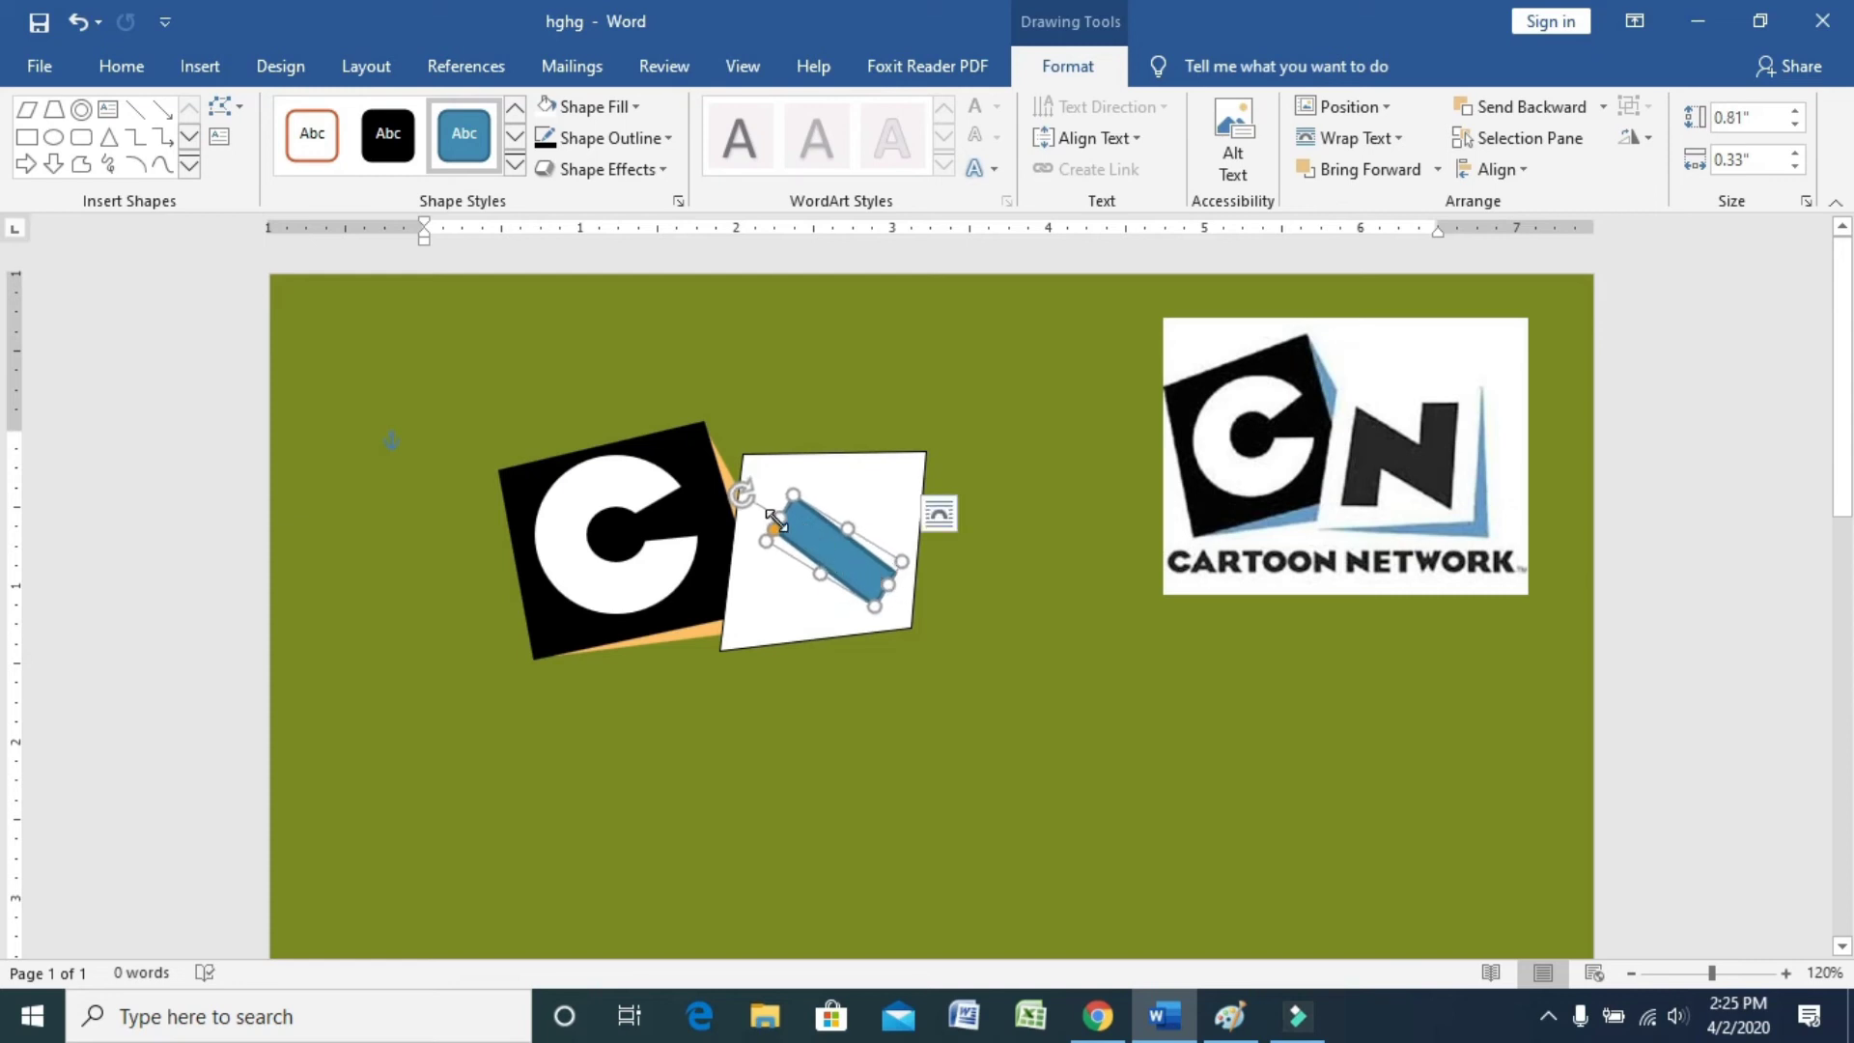
left_click_drag(775, 517, 776, 509)
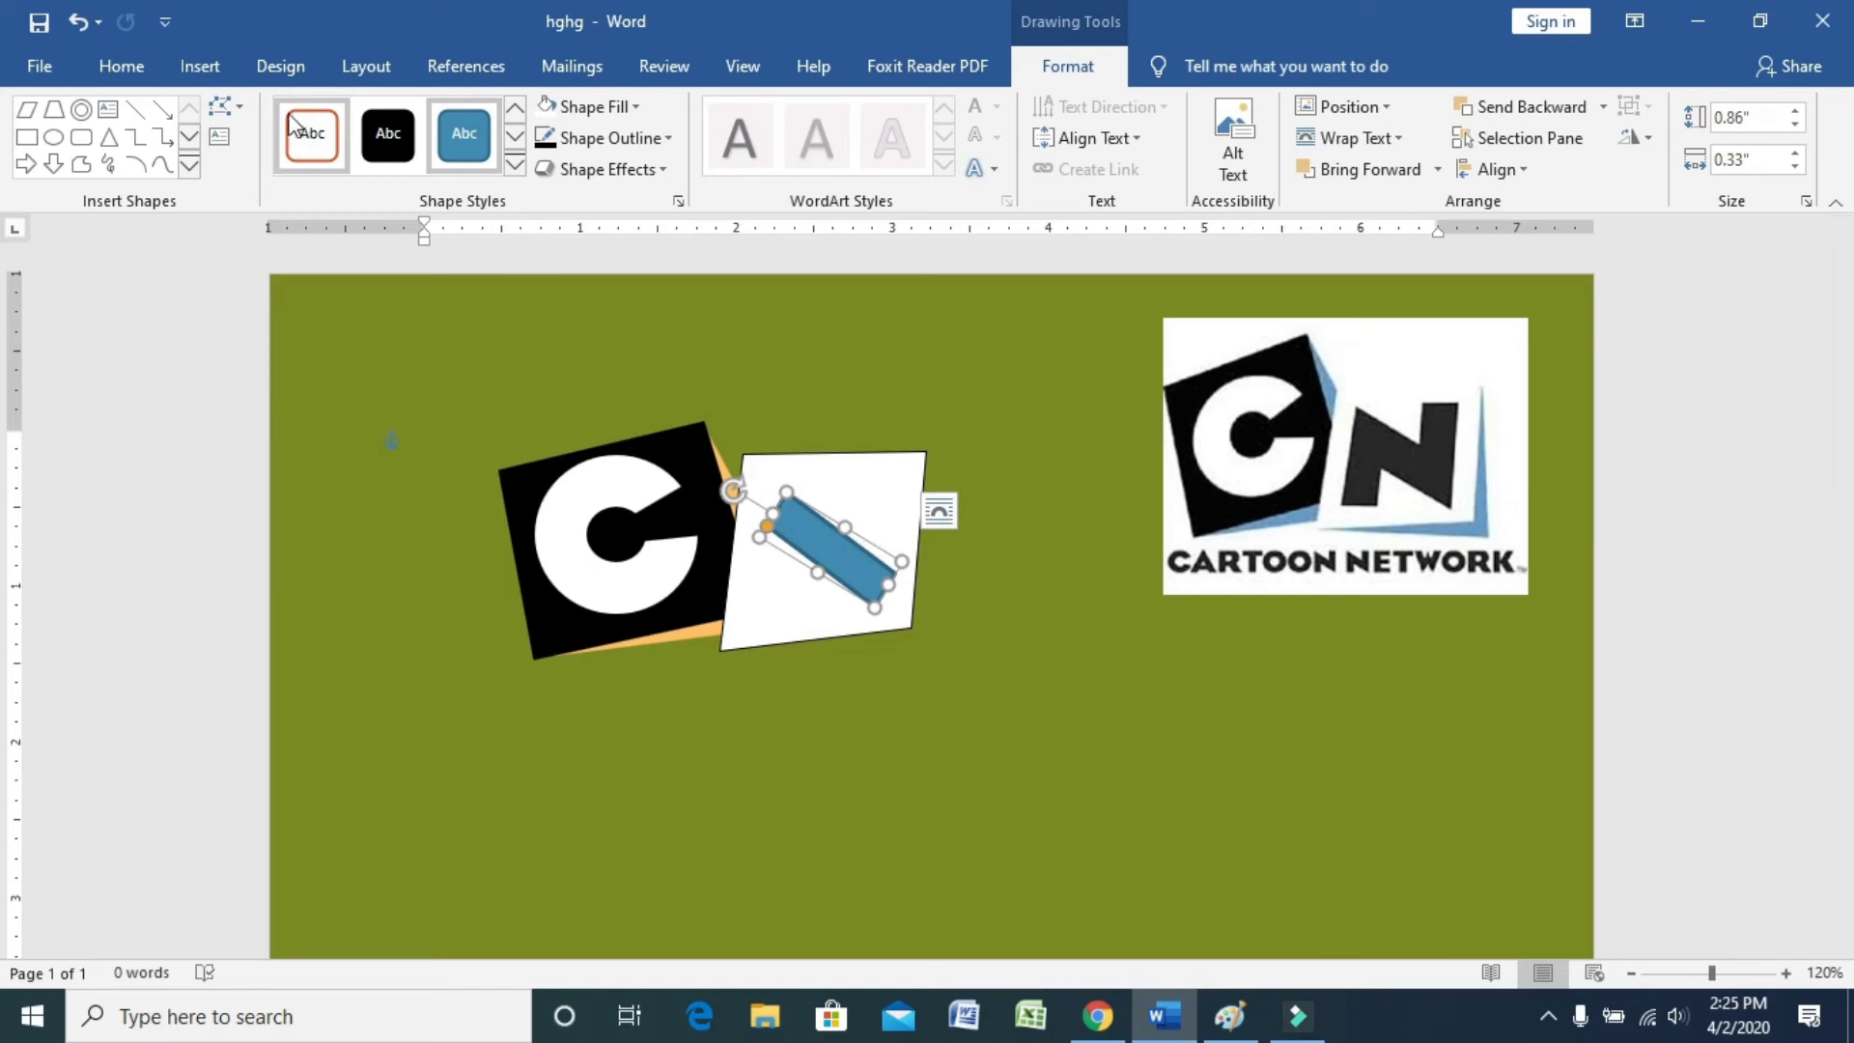
Step: Edit the bar's corner points to slant its ends, sizing it 0.91" by 0.3"
left_click(236, 110)
left_click(244, 186)
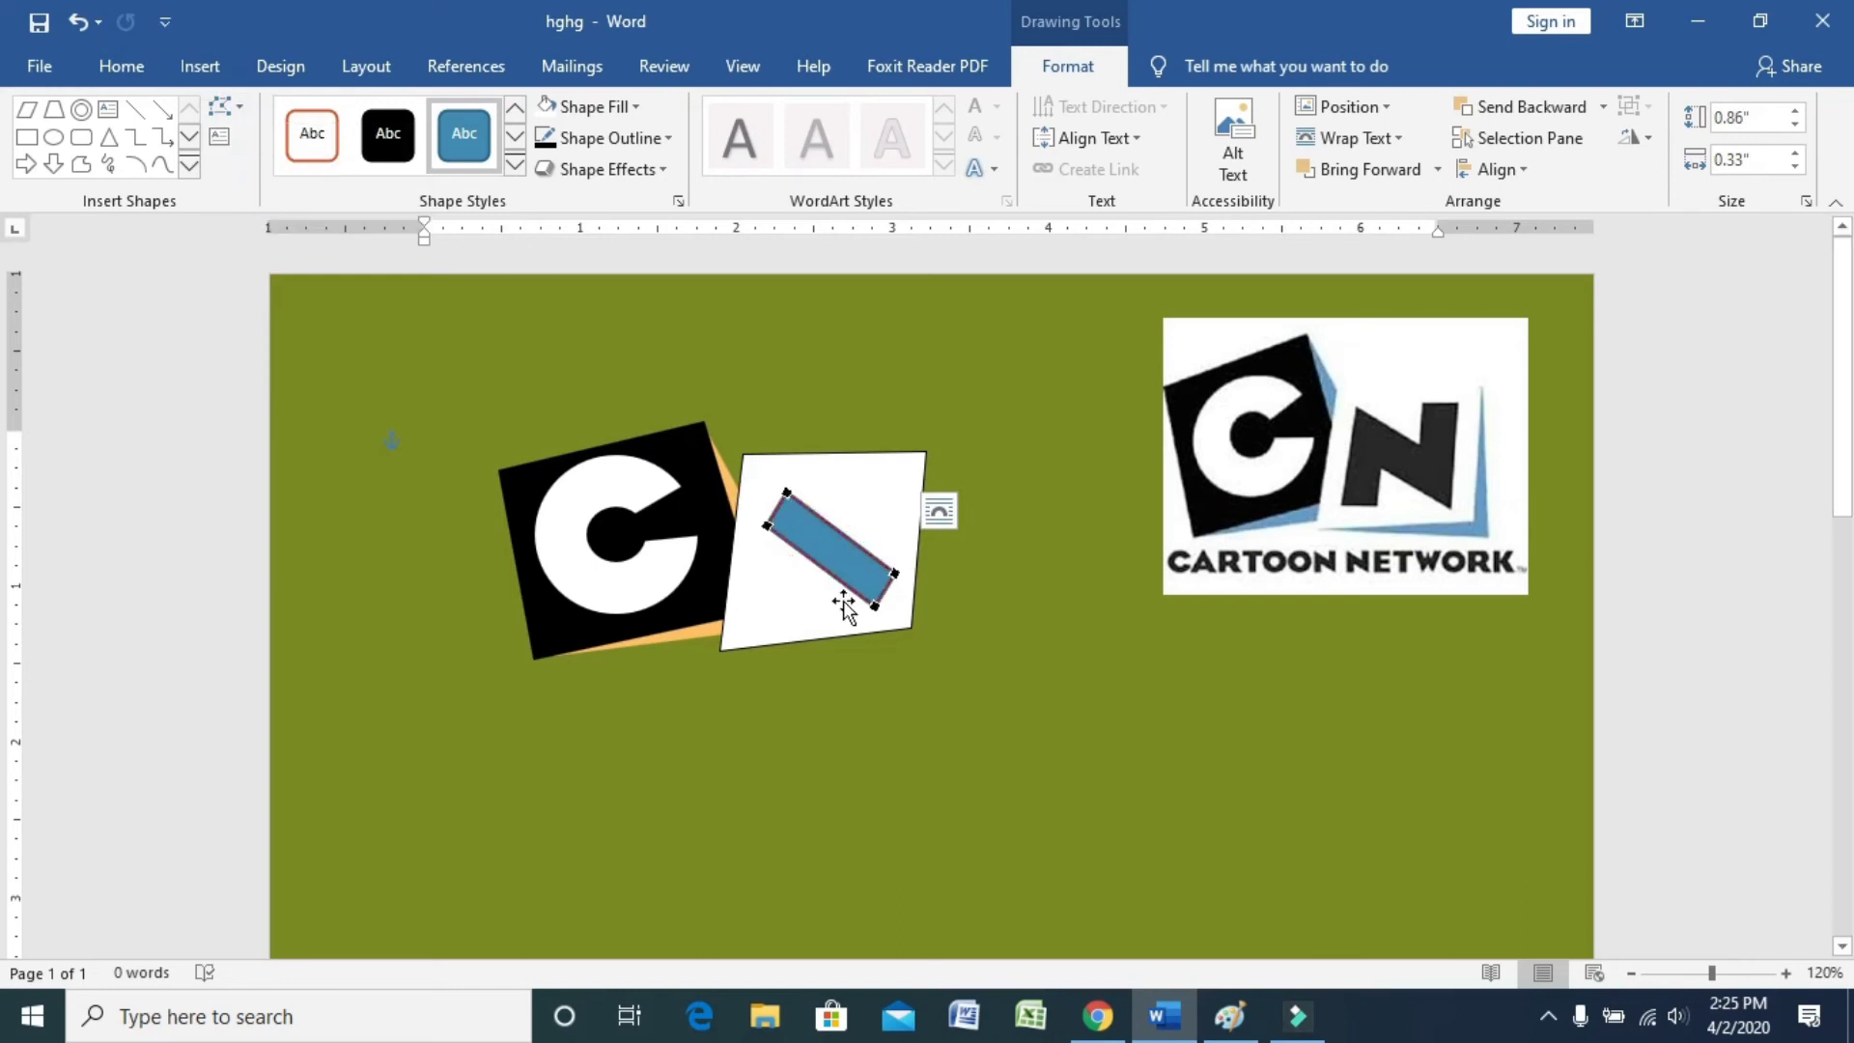
left_click(894, 570)
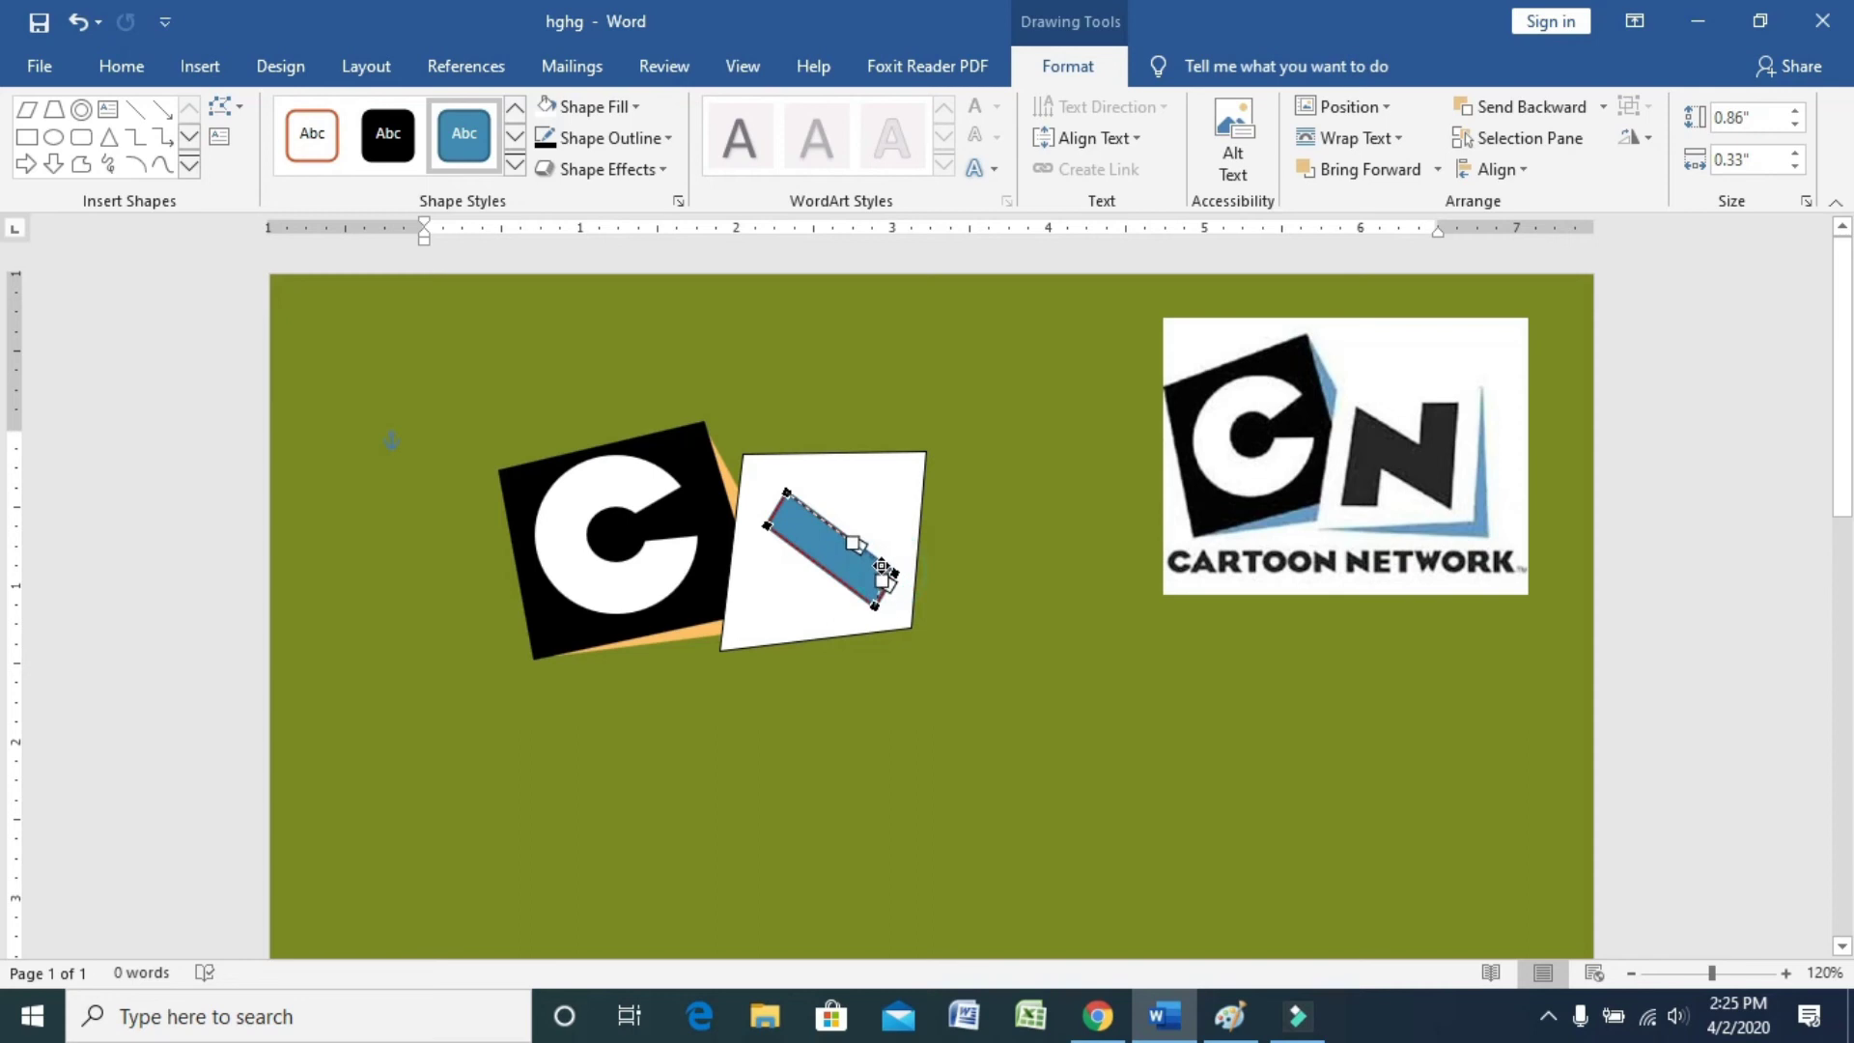
left_click_drag(874, 560, 886, 557)
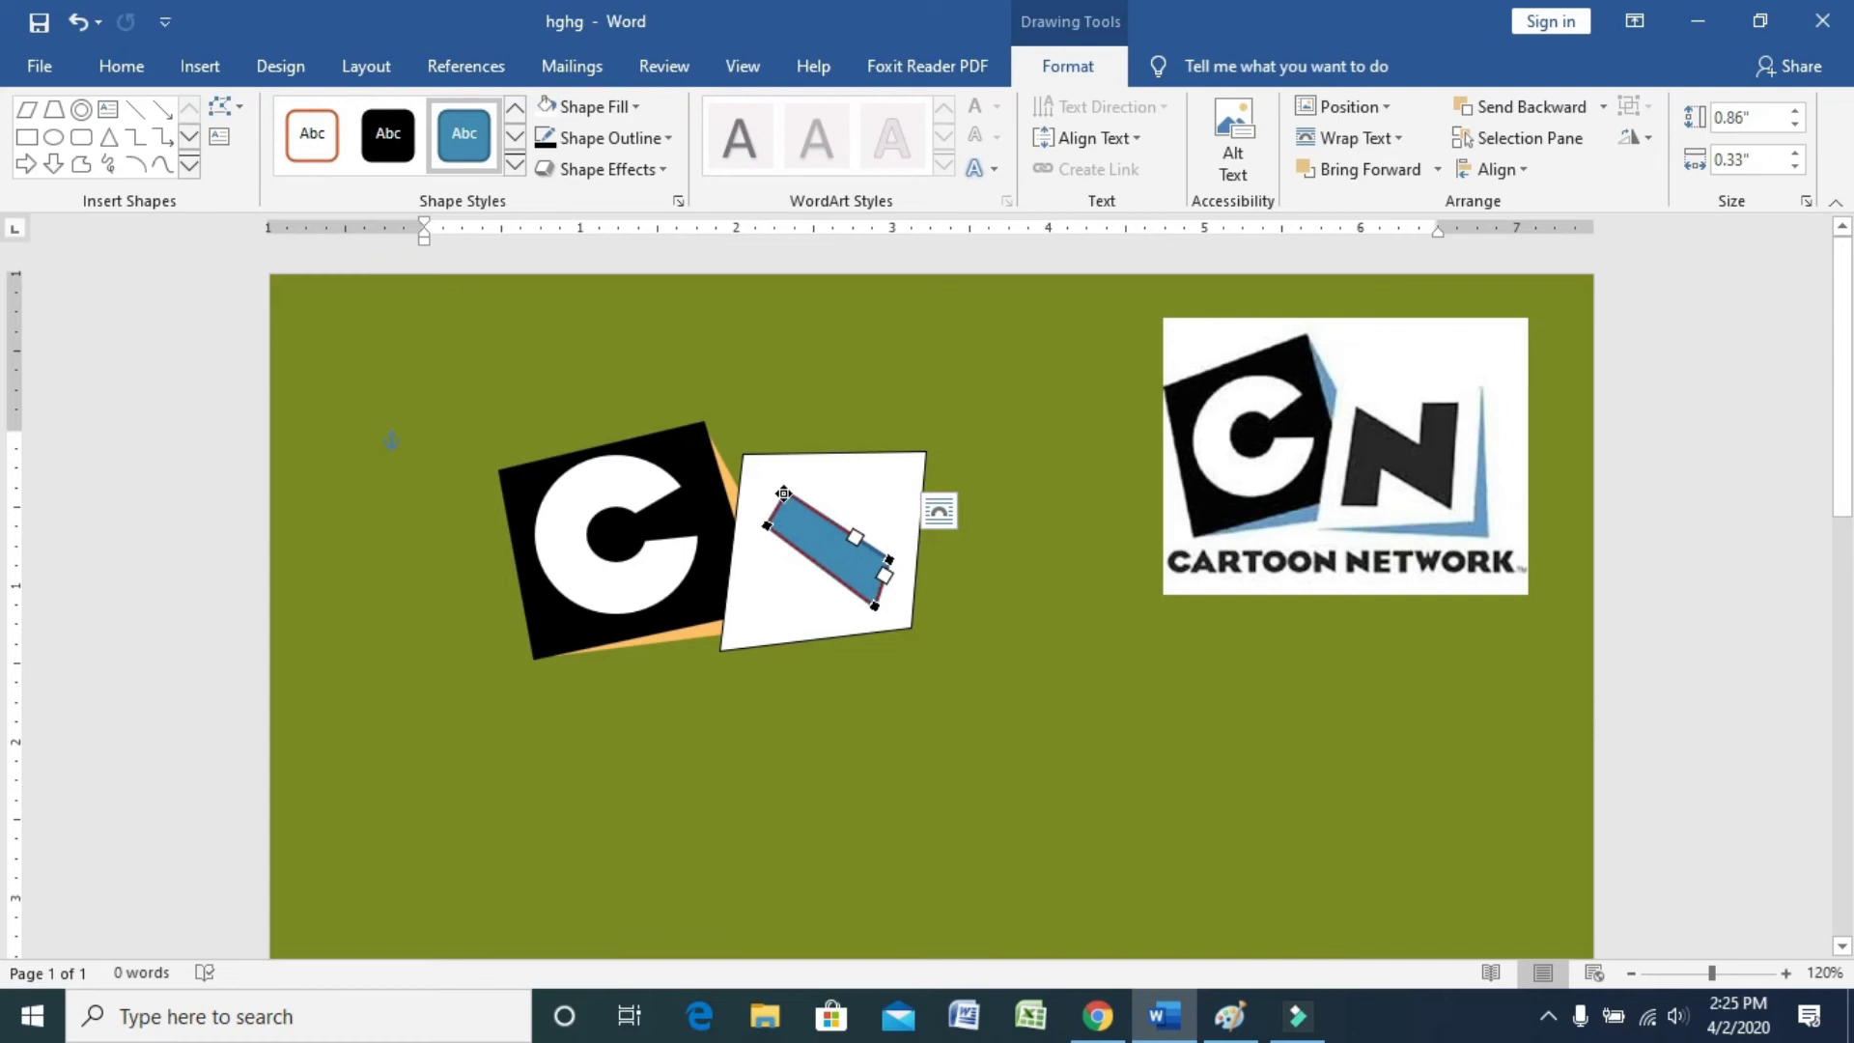
left_click_drag(766, 527, 782, 540)
left_click_drag(788, 538, 771, 492)
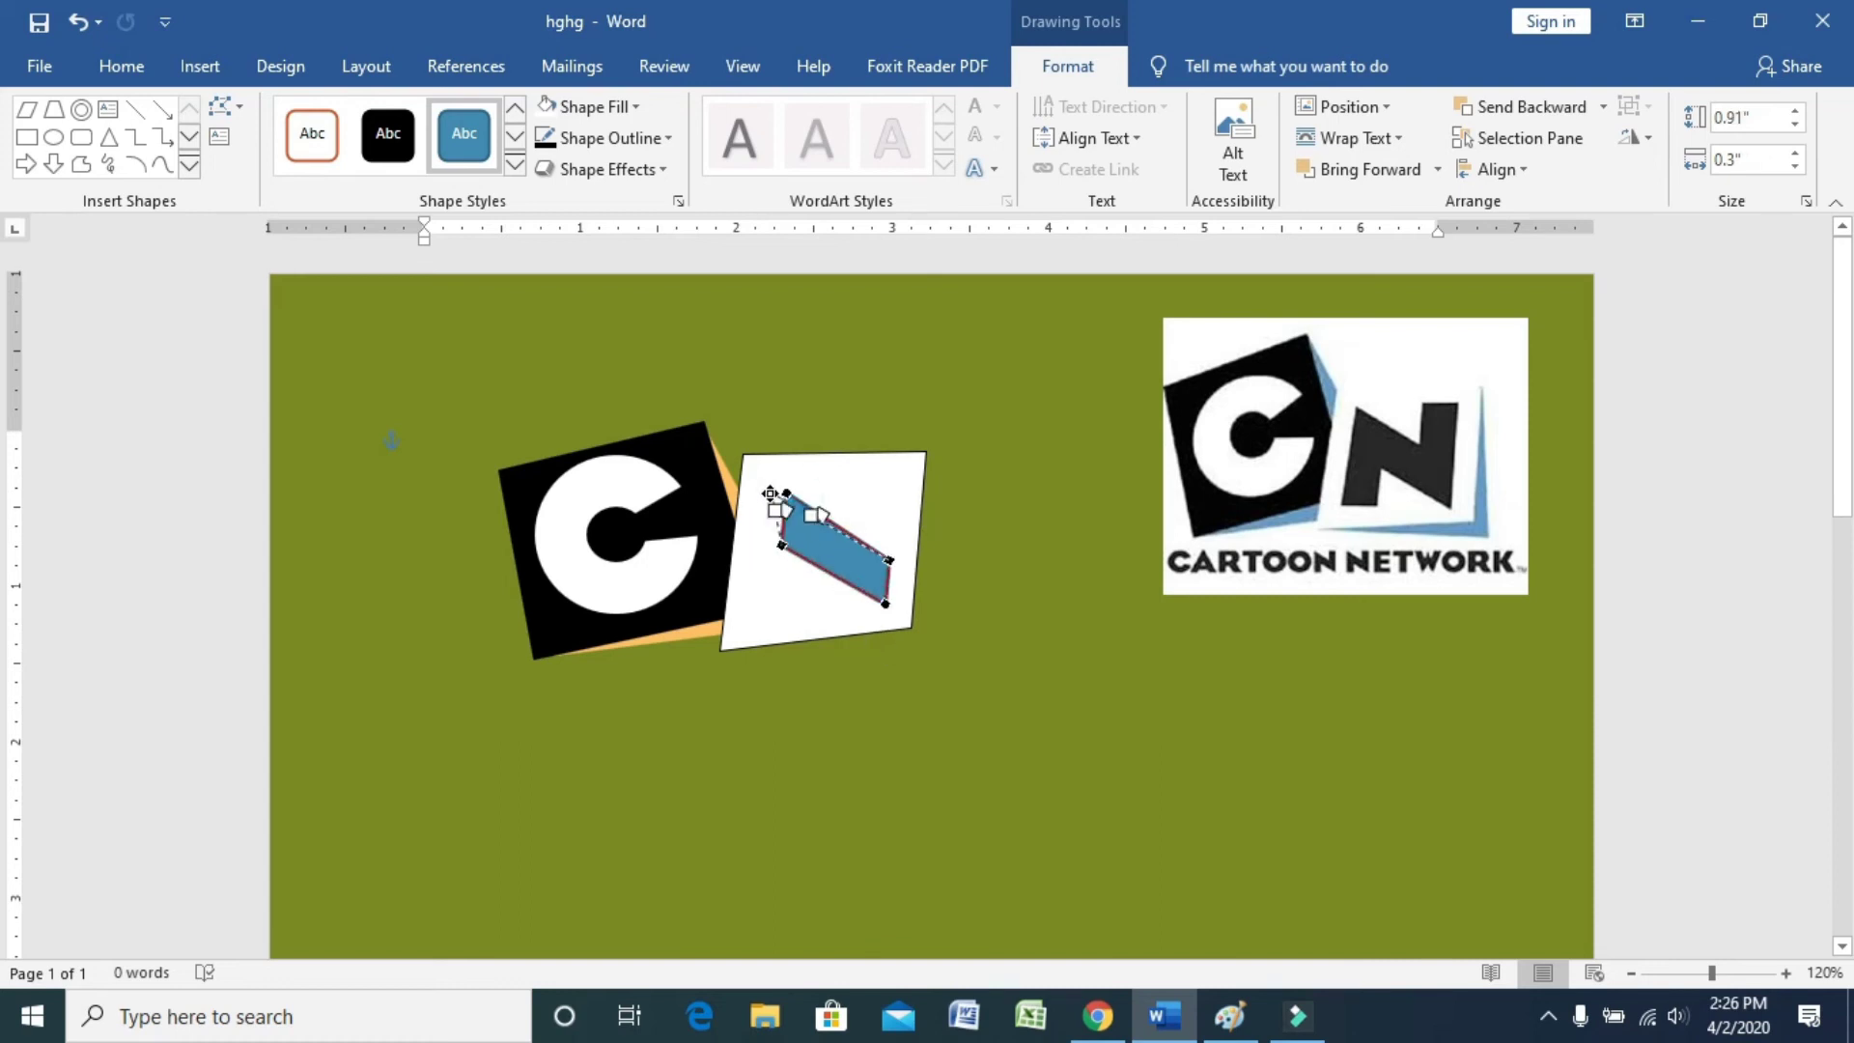
Step: Copy the bar and rotate, move and reshape the copy into a stroke of the N on the white square
key("ctrl+c")
key("ctrl+v")
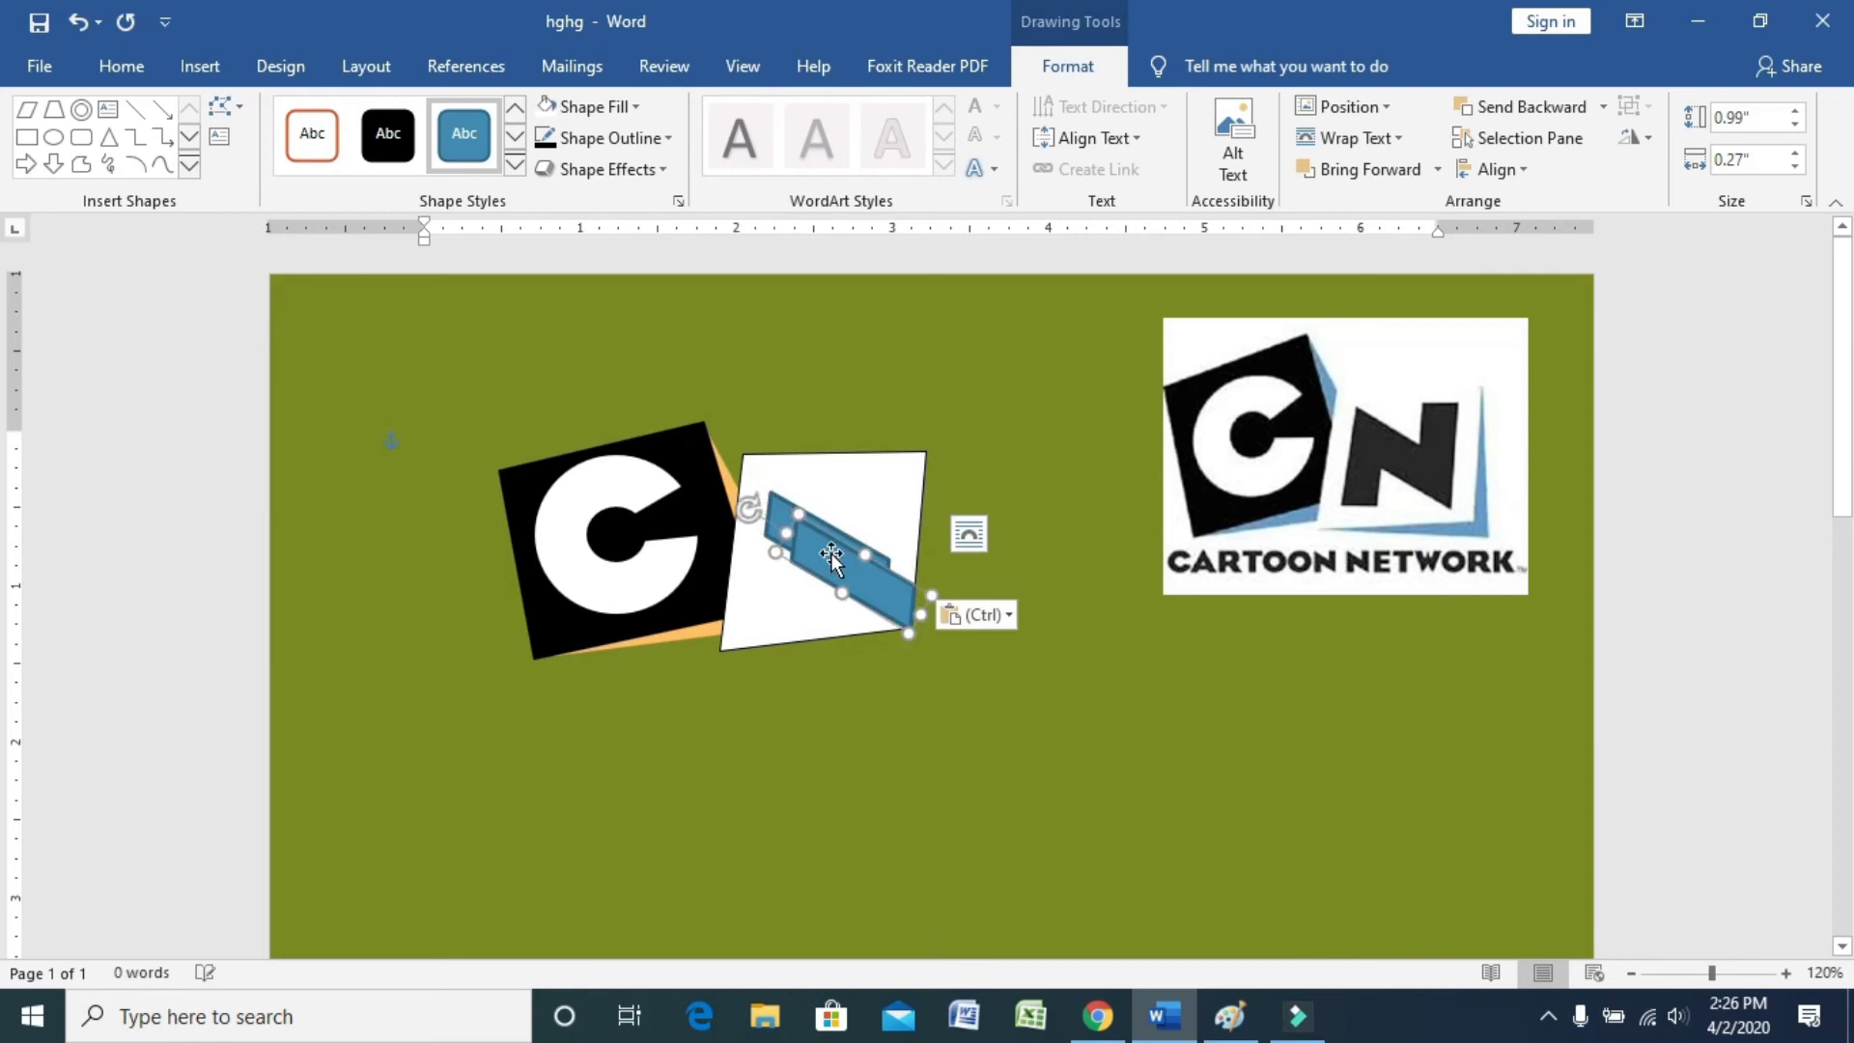
mouse_move(746, 509)
left_mouse_down()
mouse_move(889, 457)
mouse_move(875, 450)
left_mouse_up()
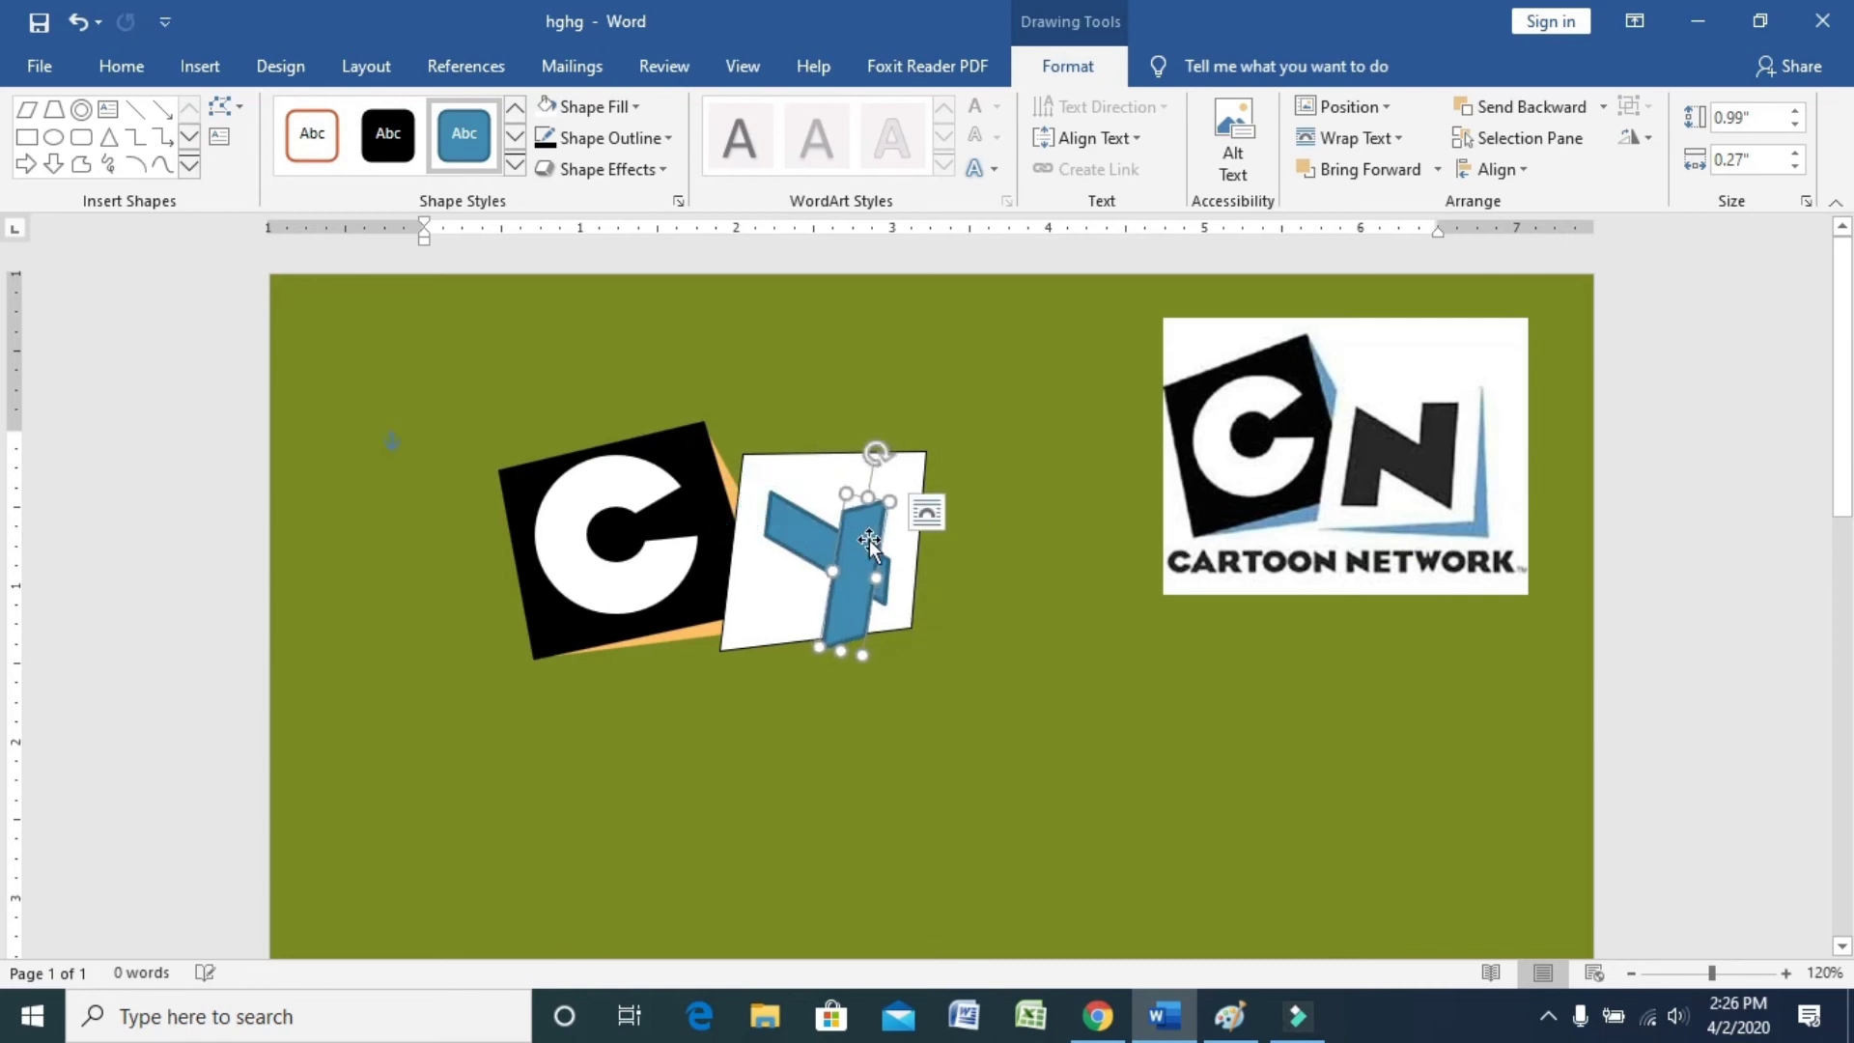
left_click_drag(856, 589, 869, 562)
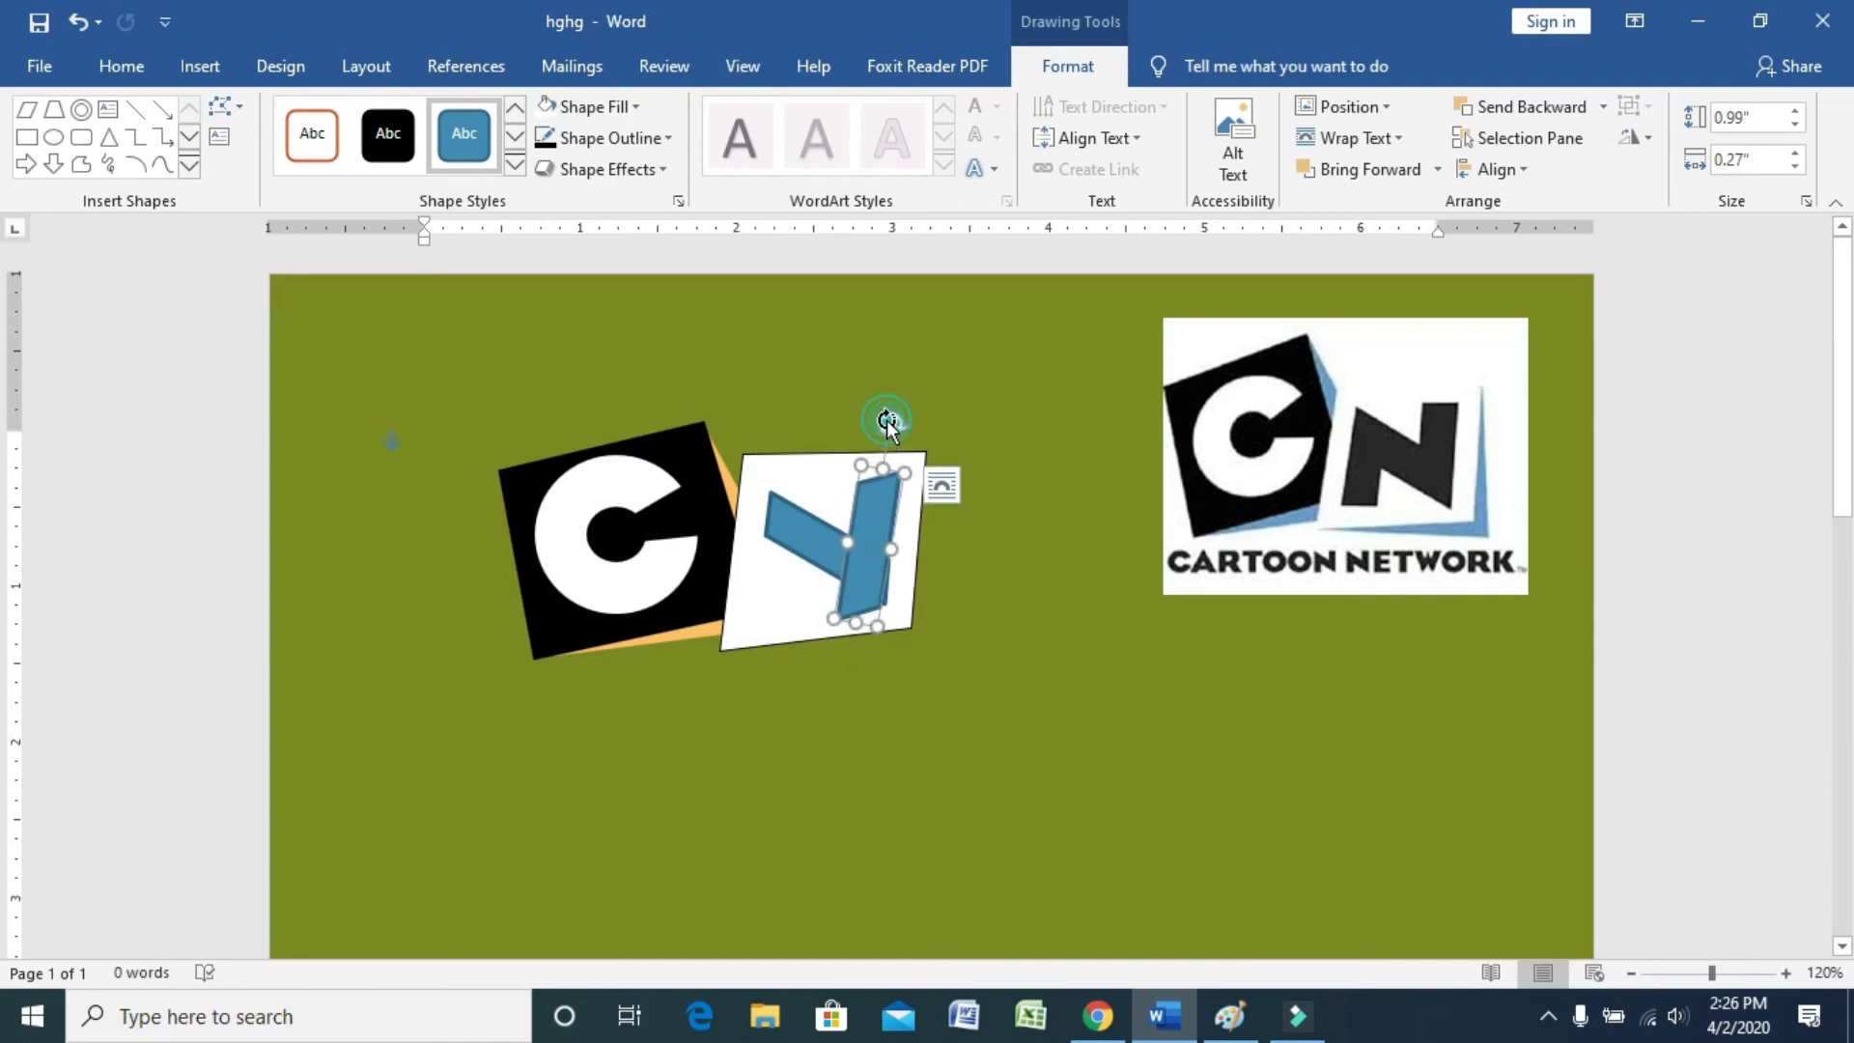
left_click_drag(887, 422, 884, 423)
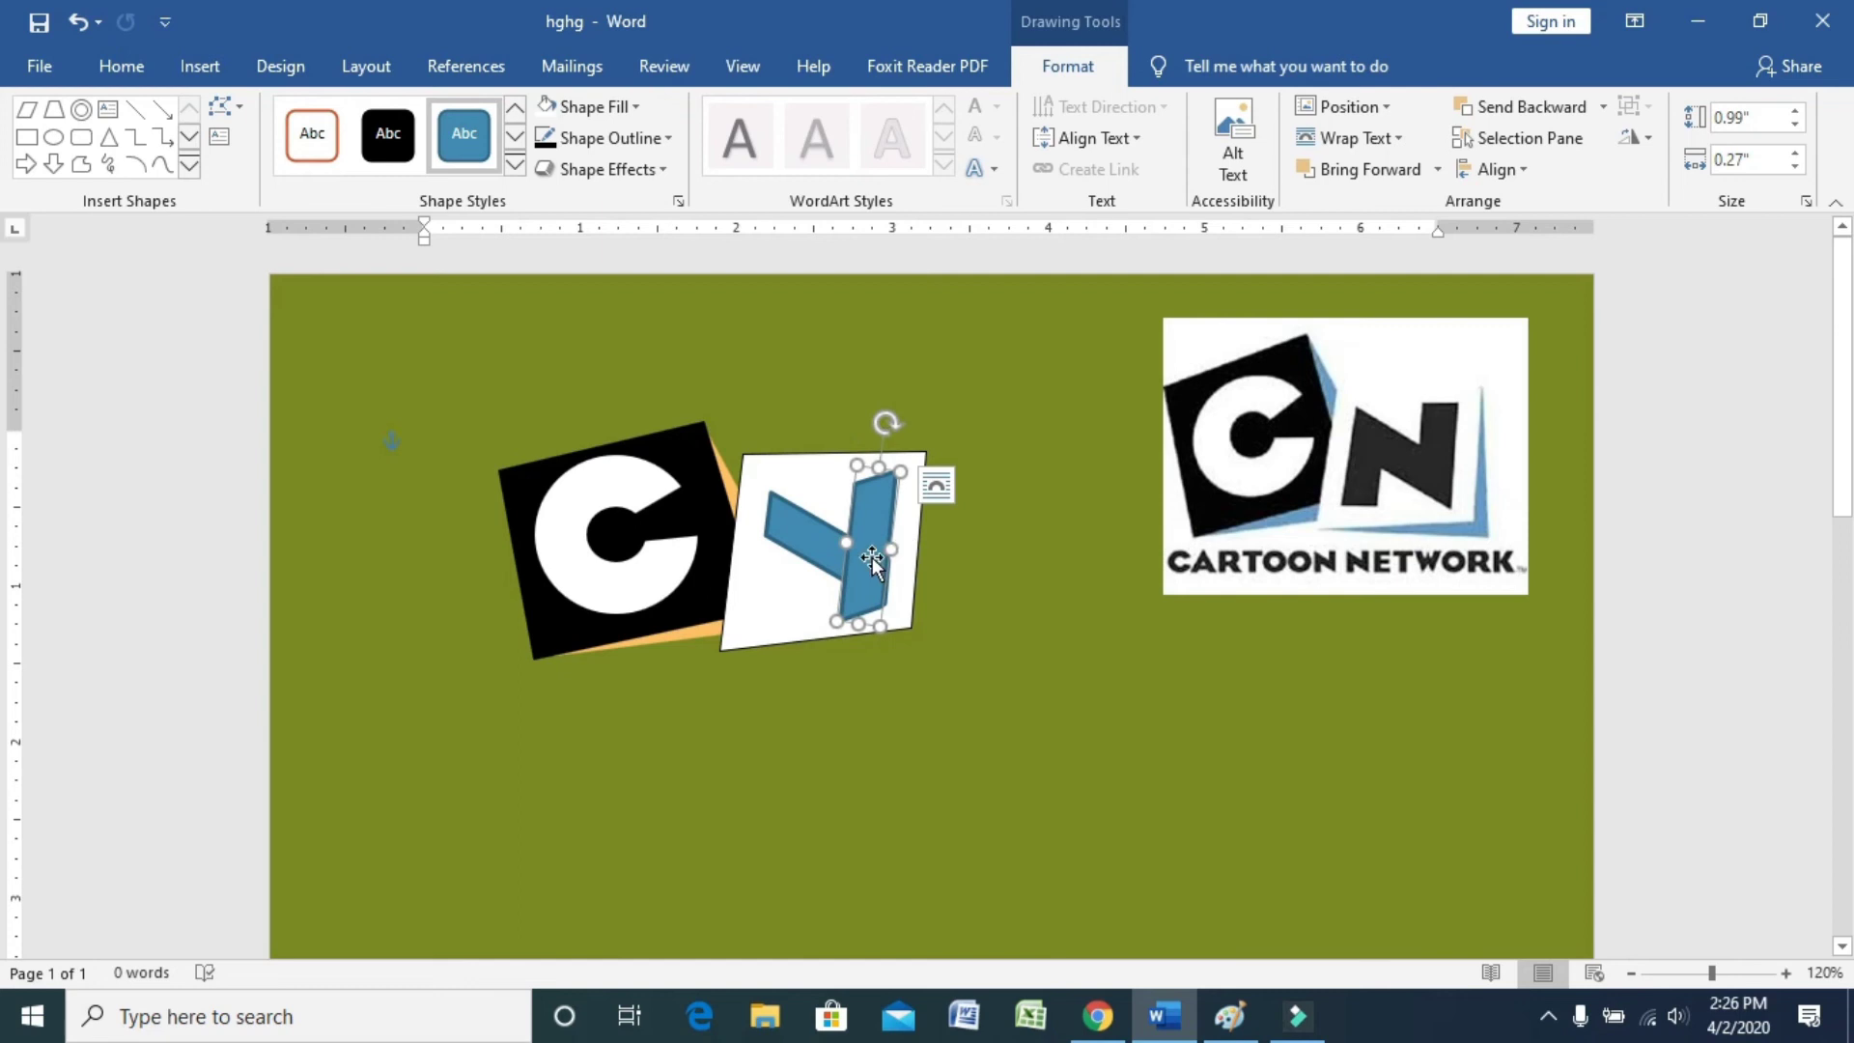
left_click(222, 106)
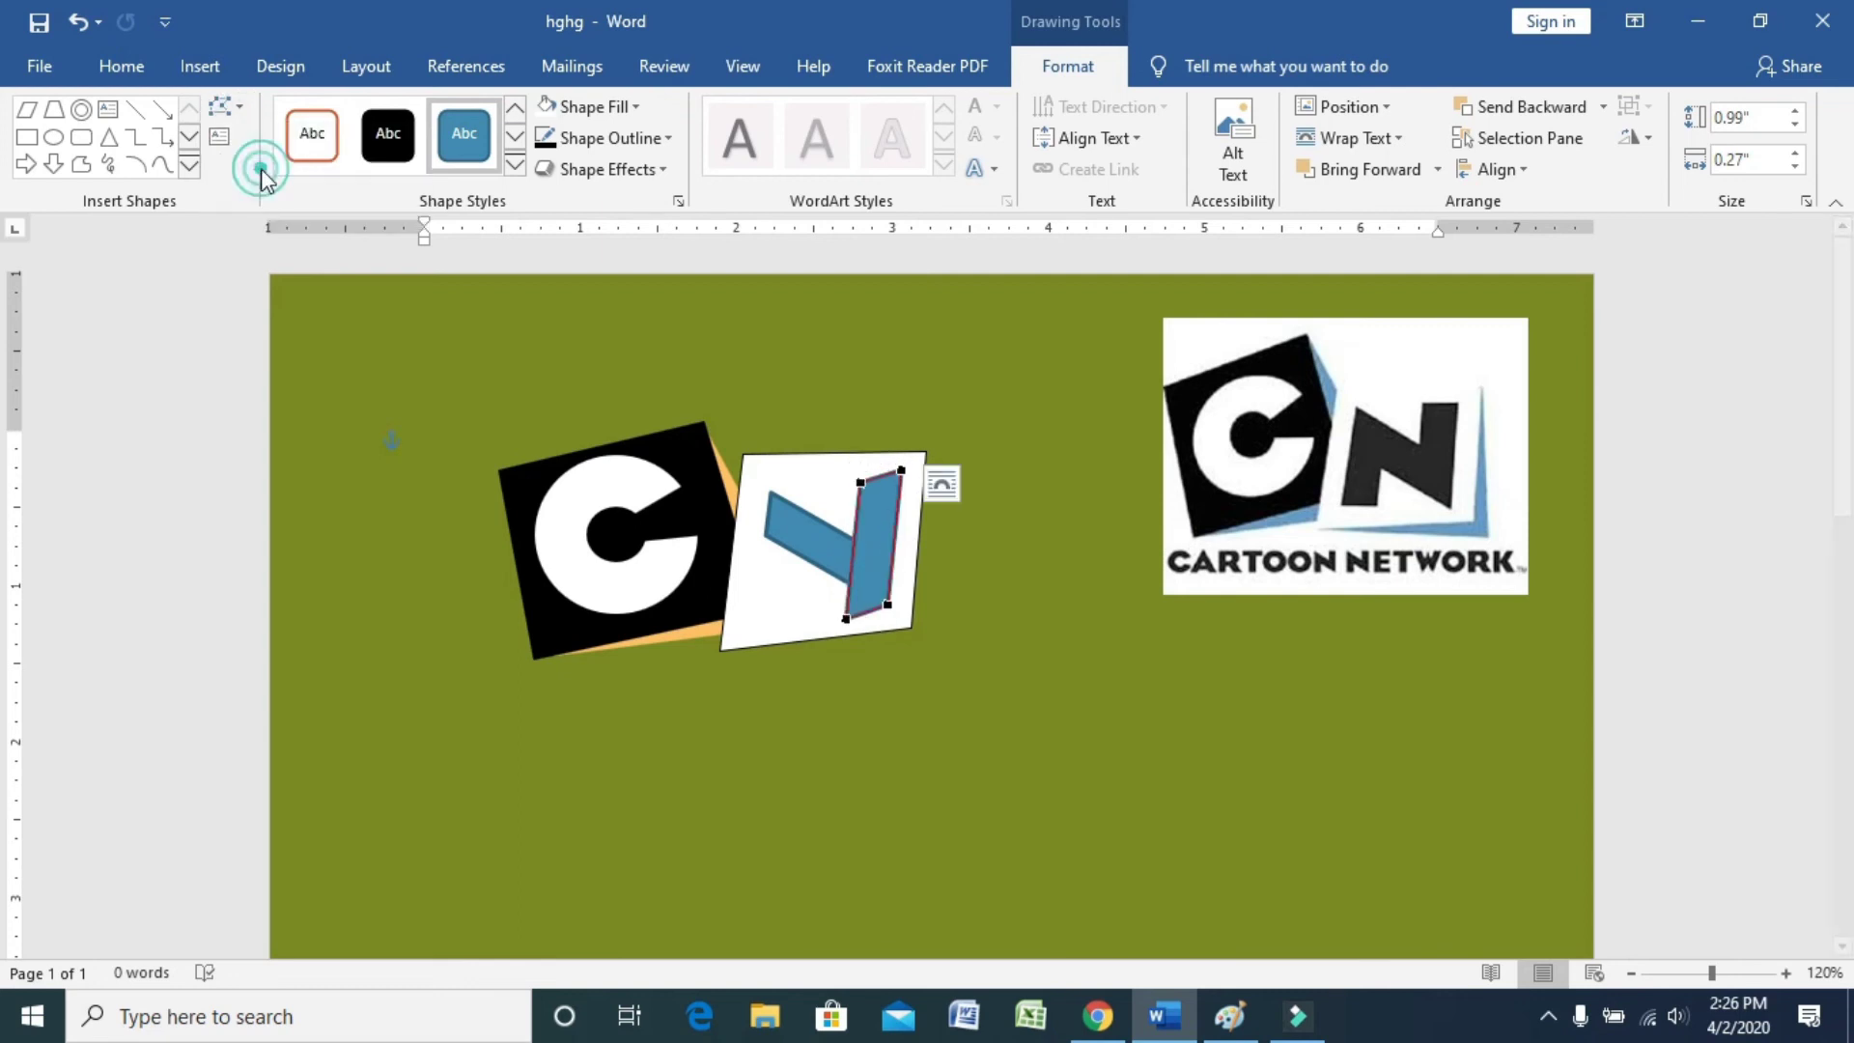
left_click(257, 162)
left_click_drag(845, 614, 759, 564)
left_click(869, 545)
left_click_drag(780, 441, 765, 669)
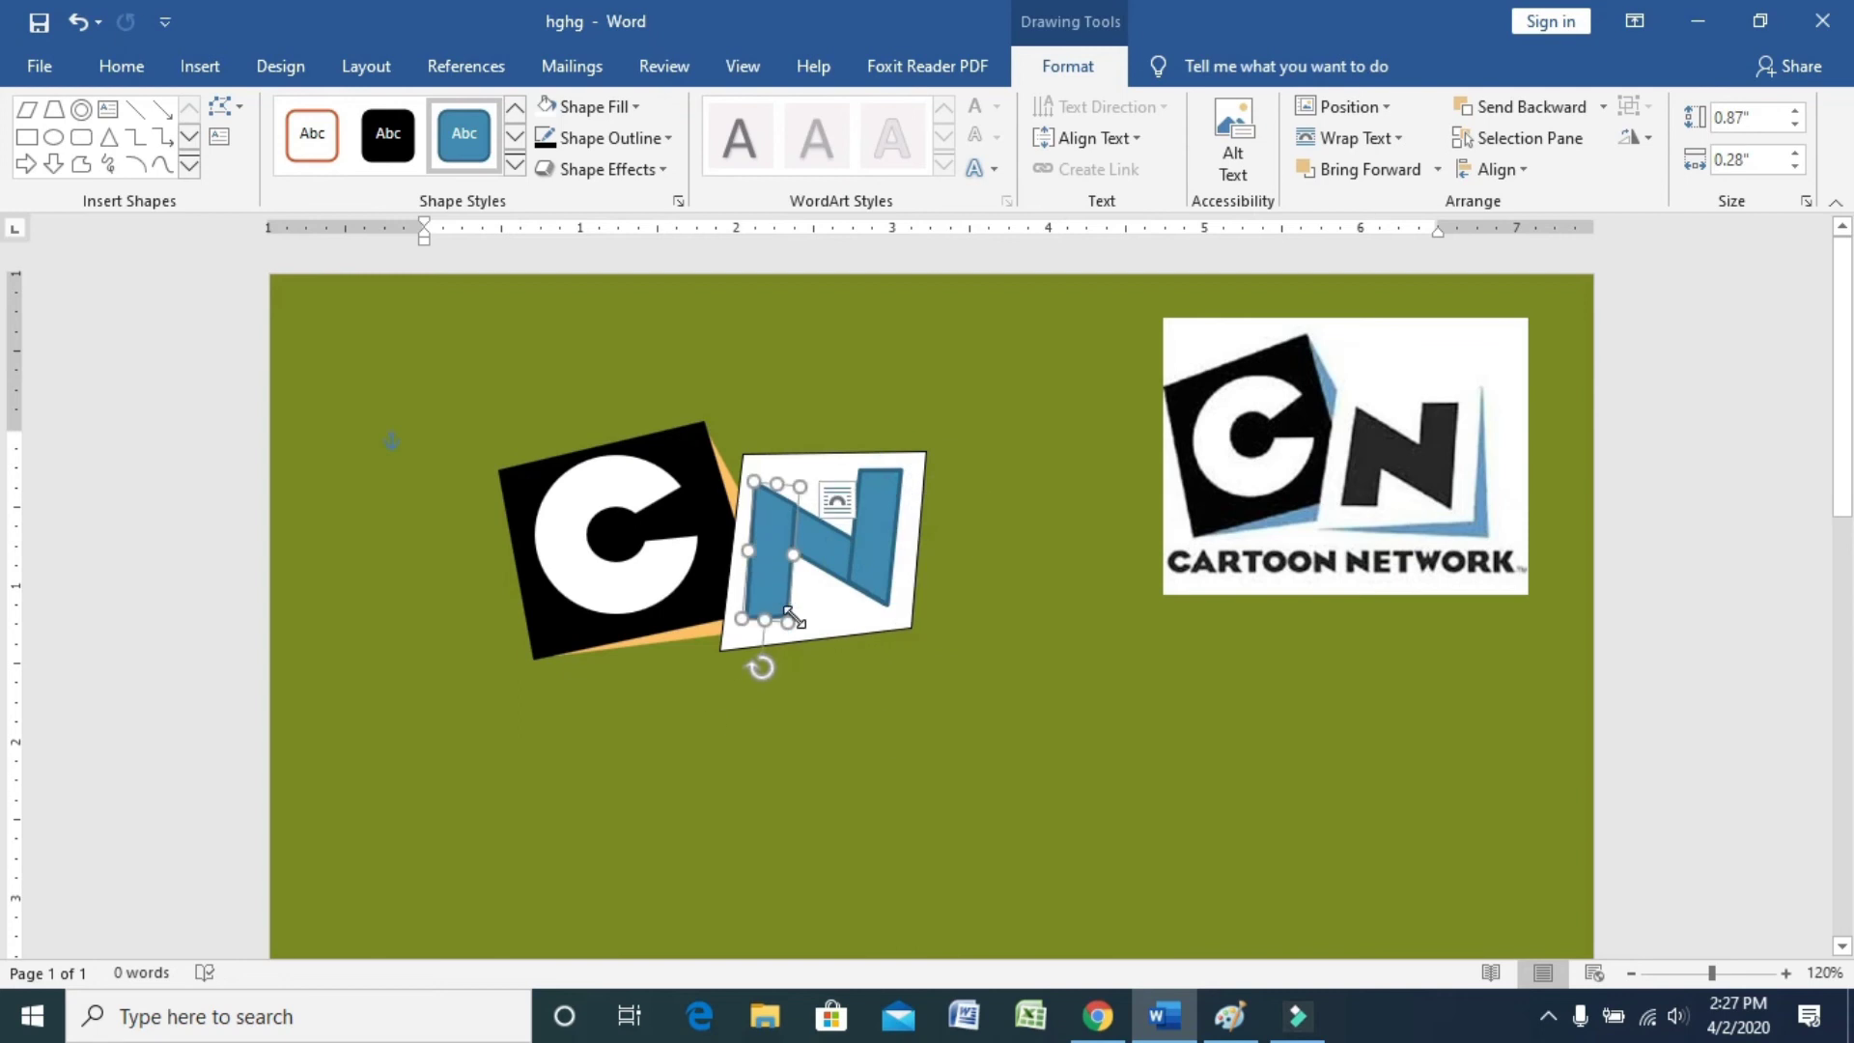
Step: Undo the last placement, then turn the remaining blue N strokes black
key("ctrl+z")
left_click(640, 138)
left_click(548, 116)
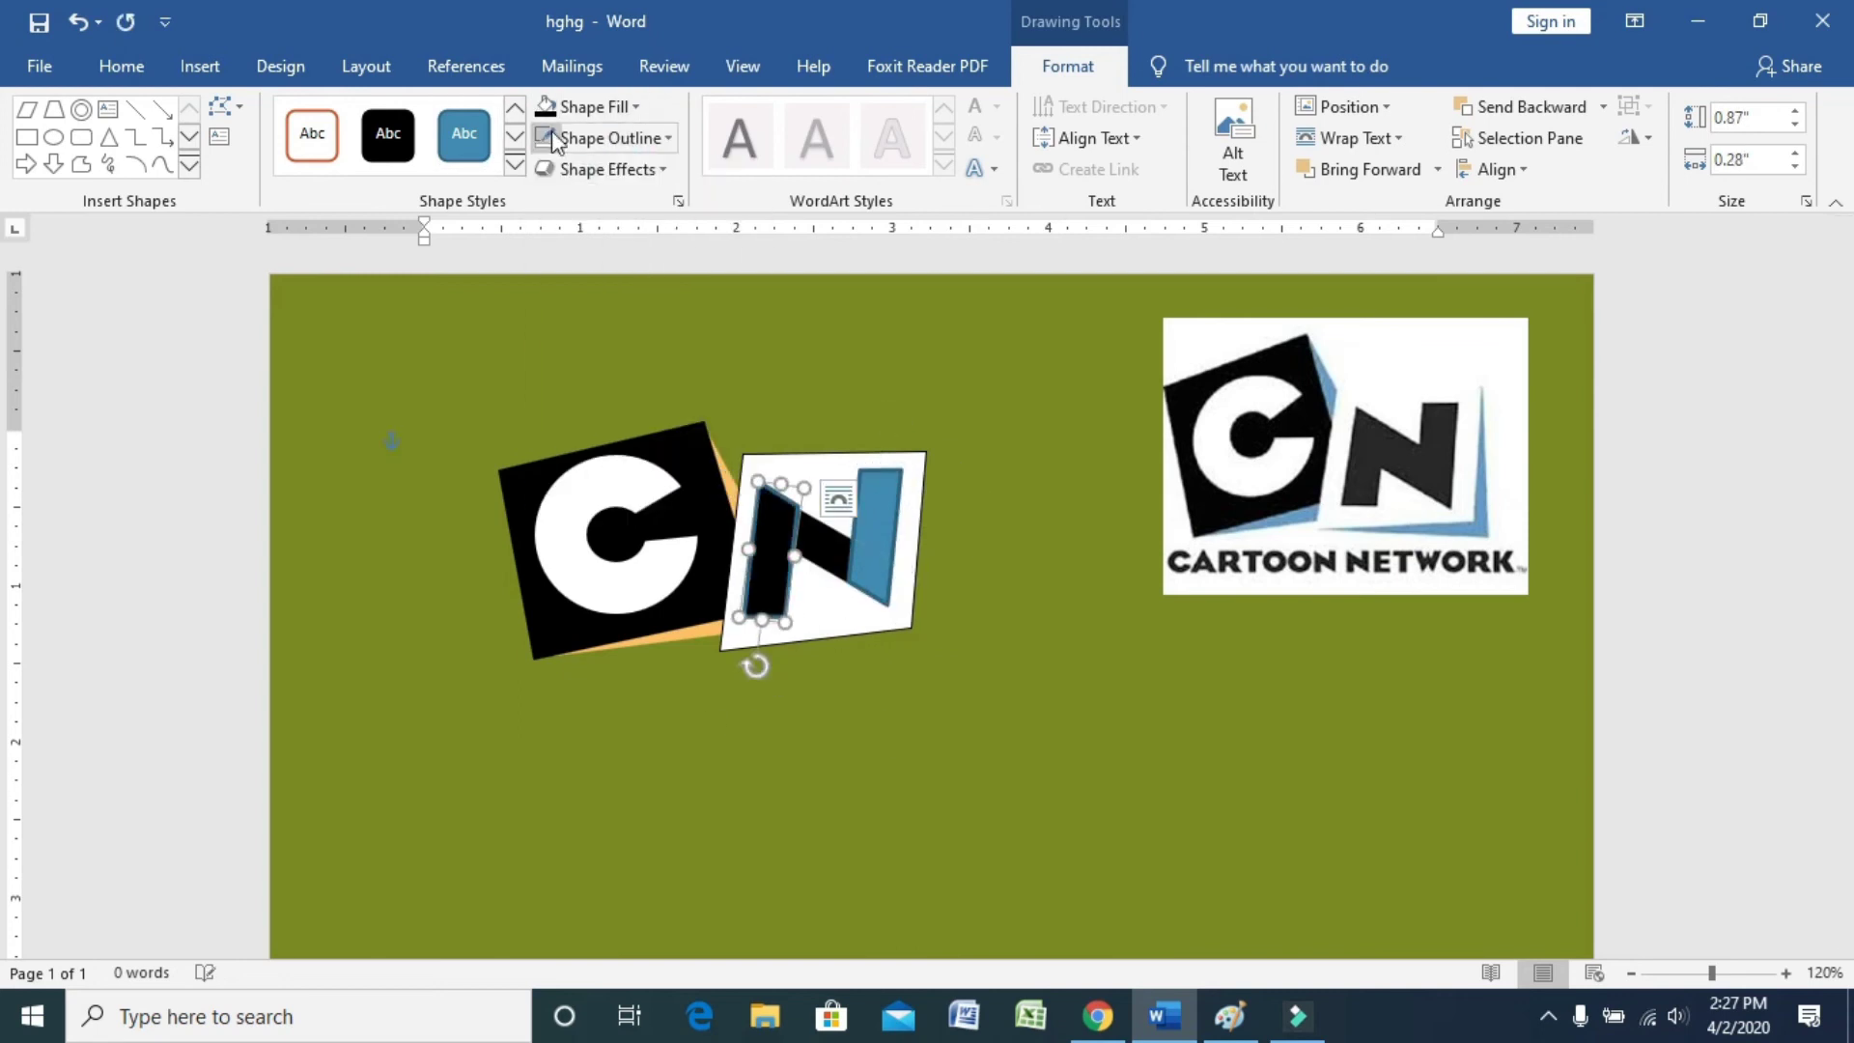
left_click(548, 106)
left_click(765, 543)
left_click(1013, 537)
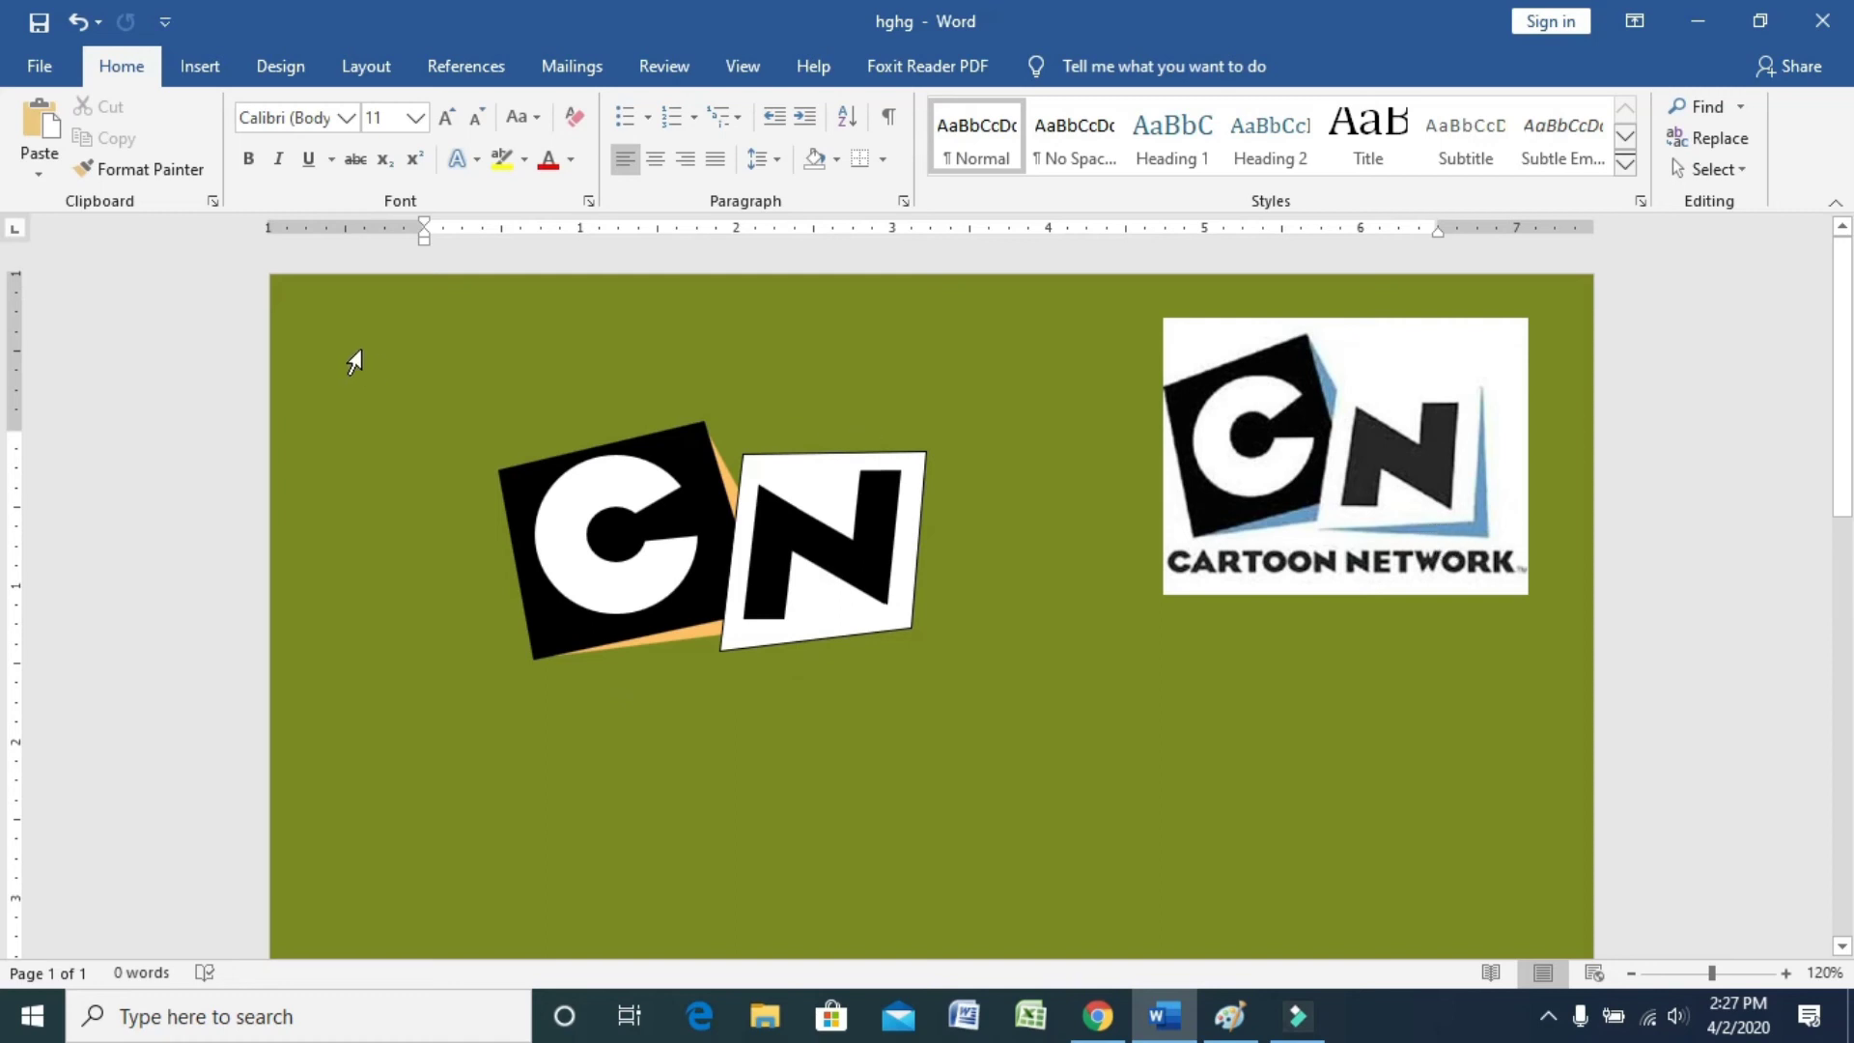
Step: Marquee-select the C and N panels with Select Objects and group them into one logo
left_click(1704, 169)
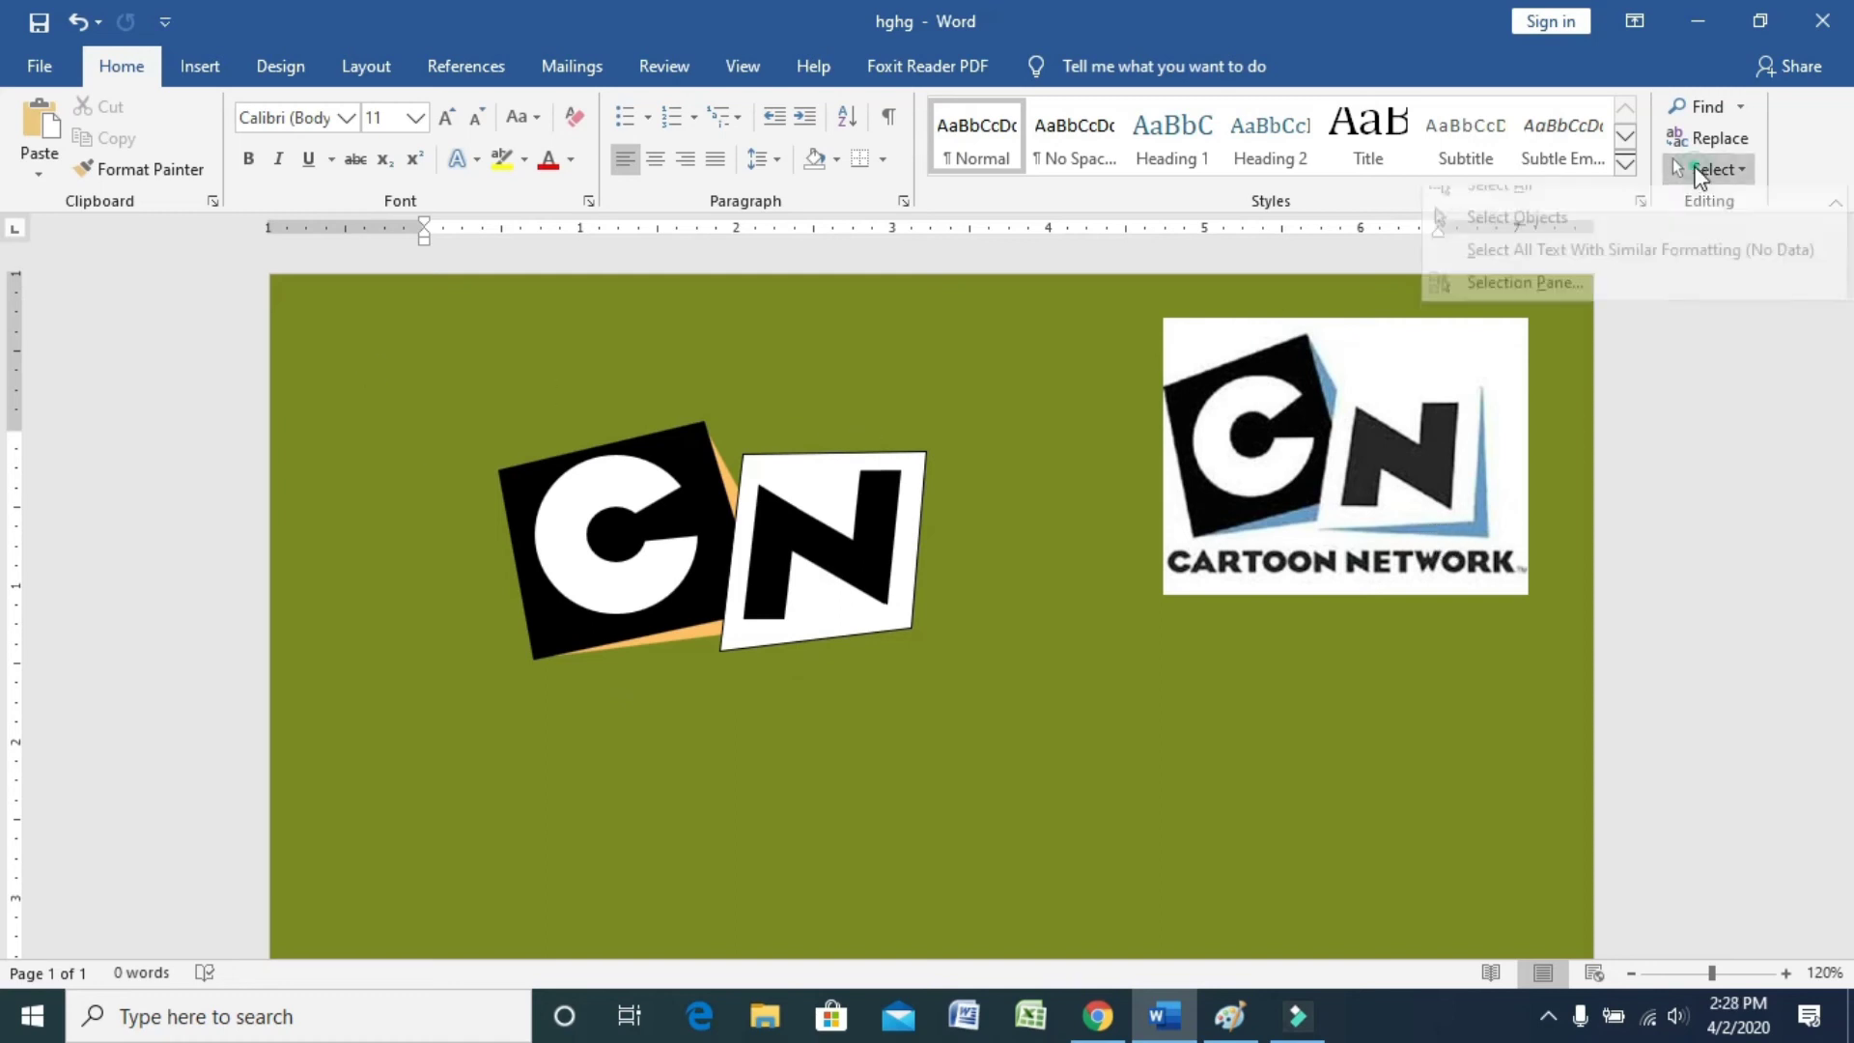
left_click(1690, 237)
left_click_drag(441, 376, 1171, 903)
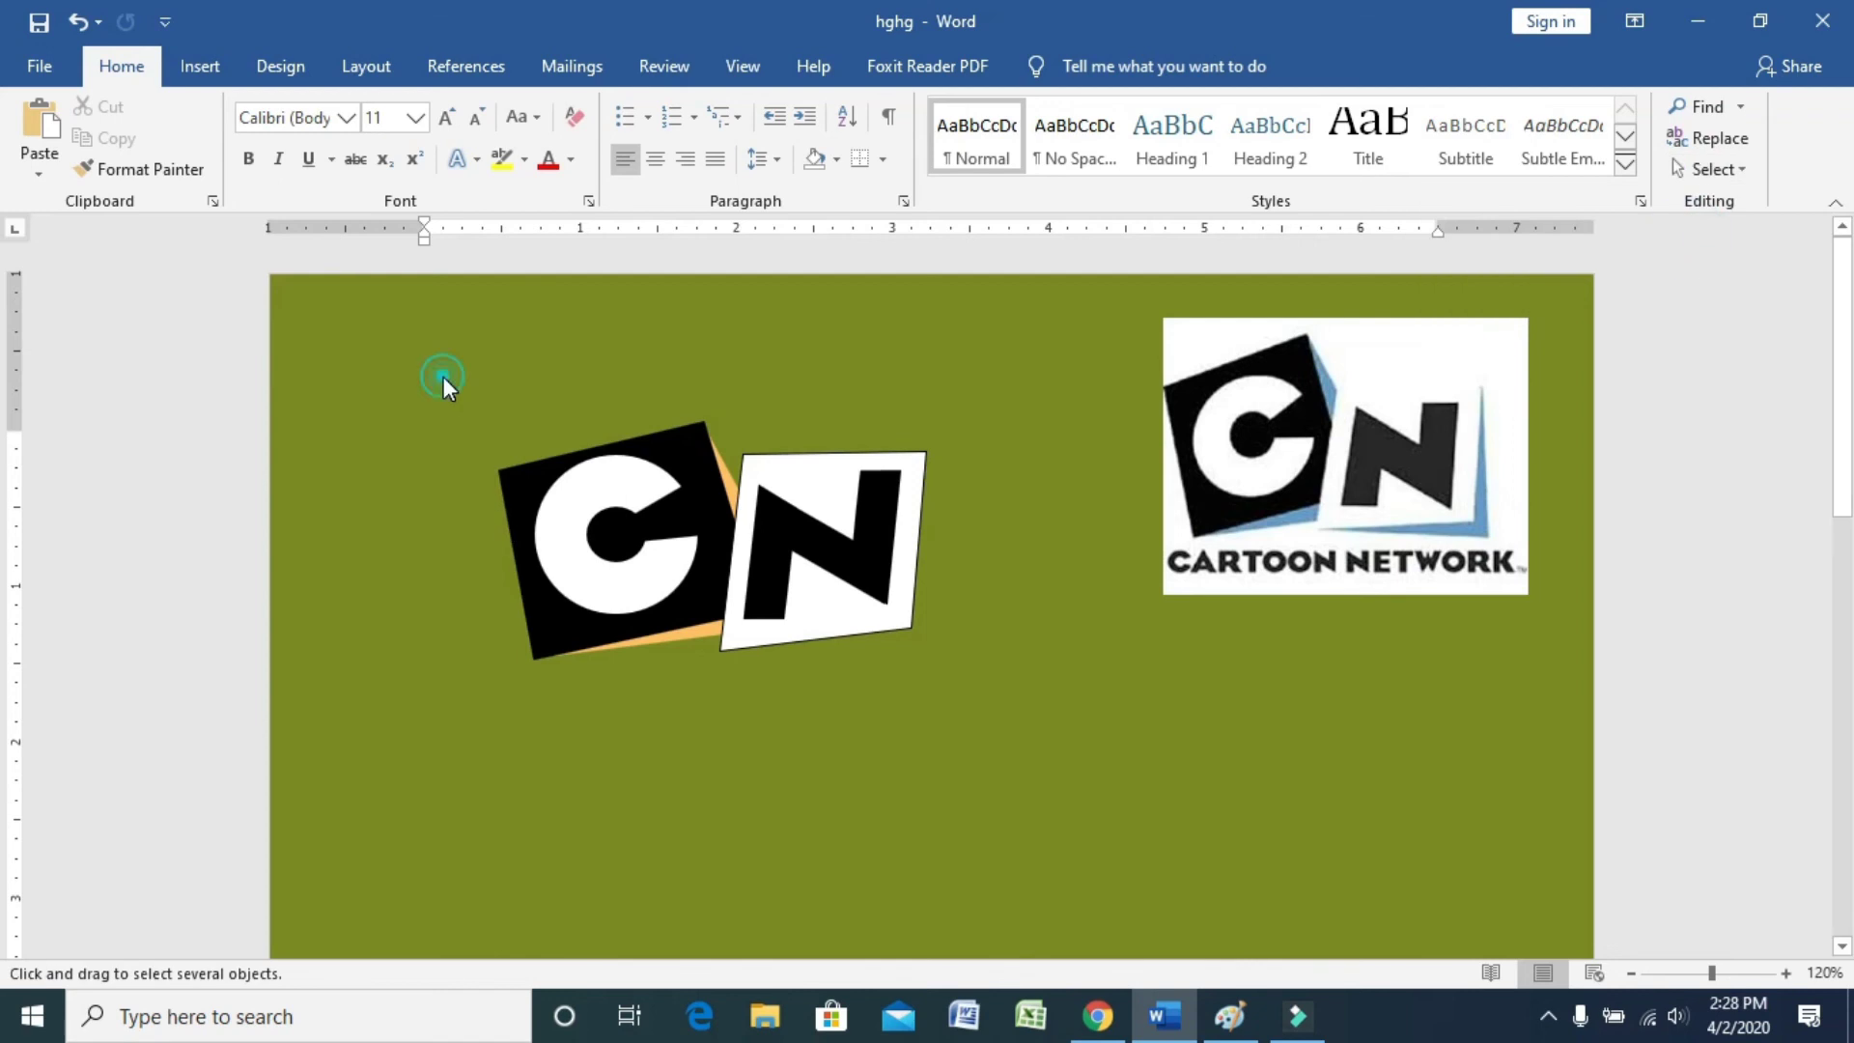
left_click_drag(1057, 819, 1060, 826)
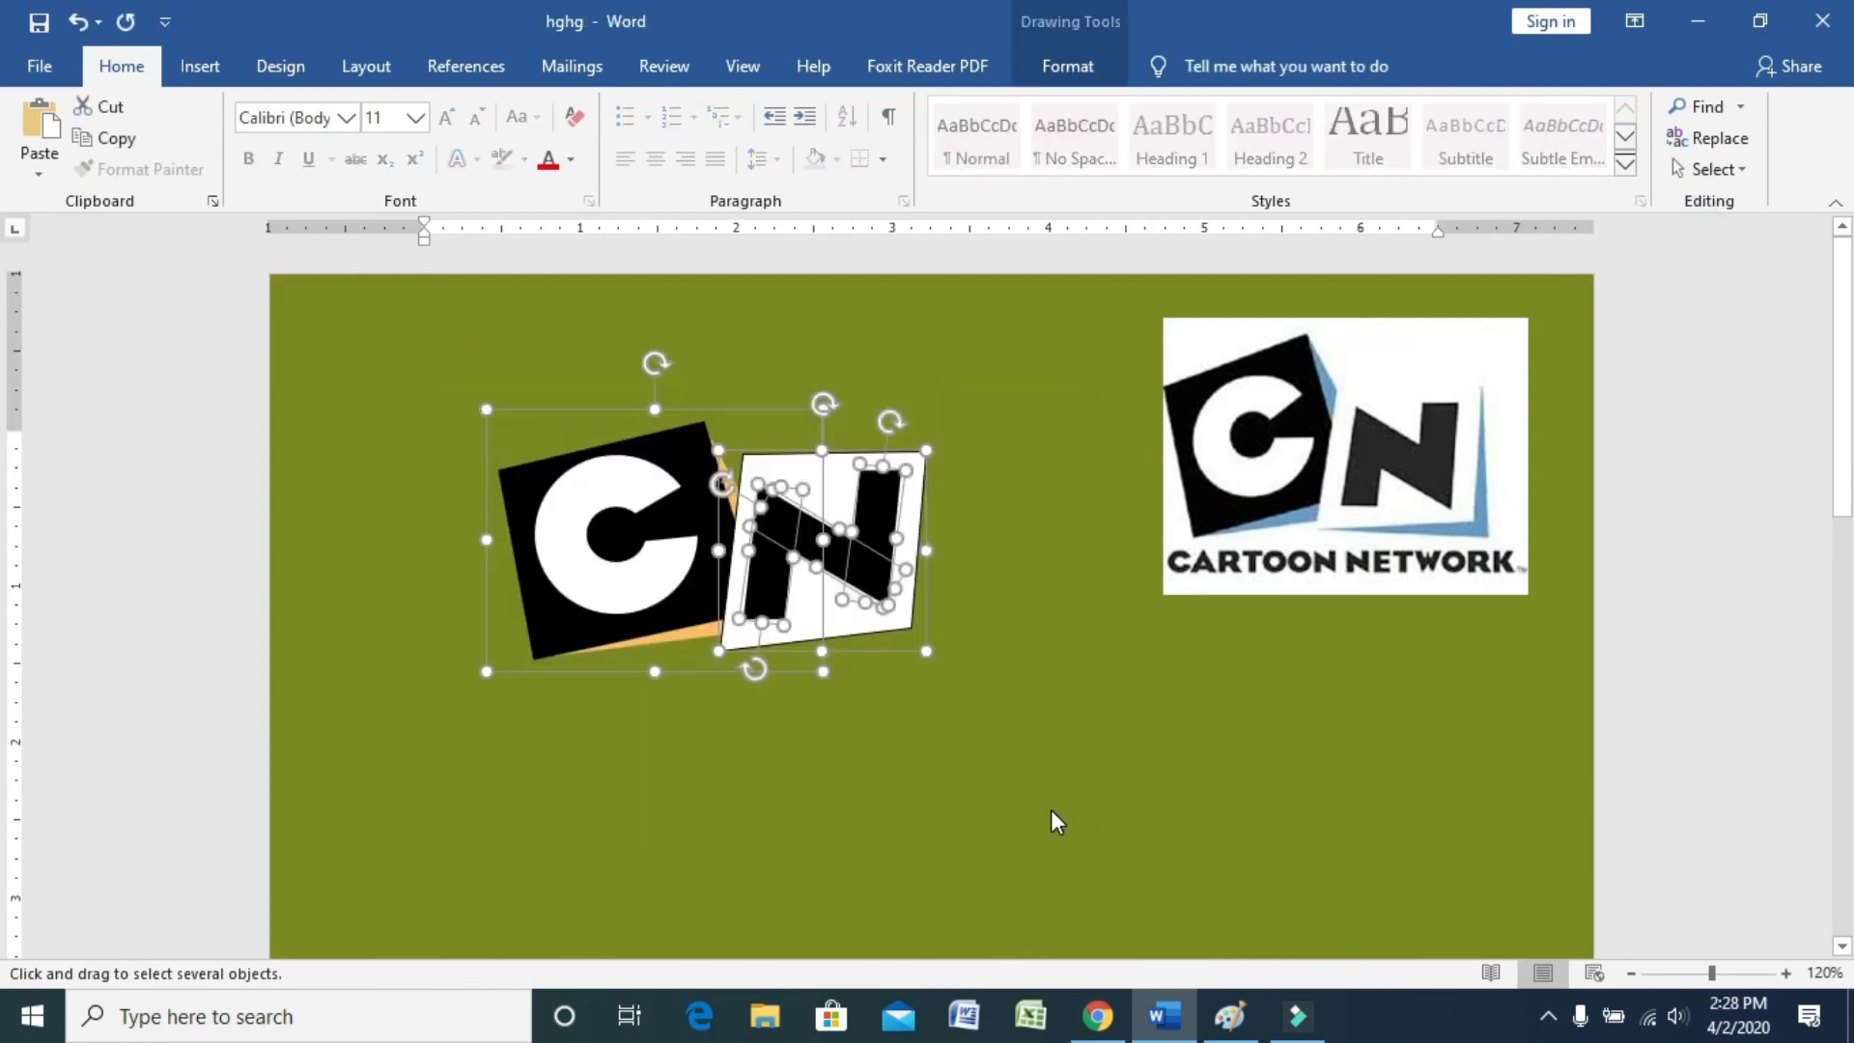
right_click(750, 487)
mouse_move(869, 644)
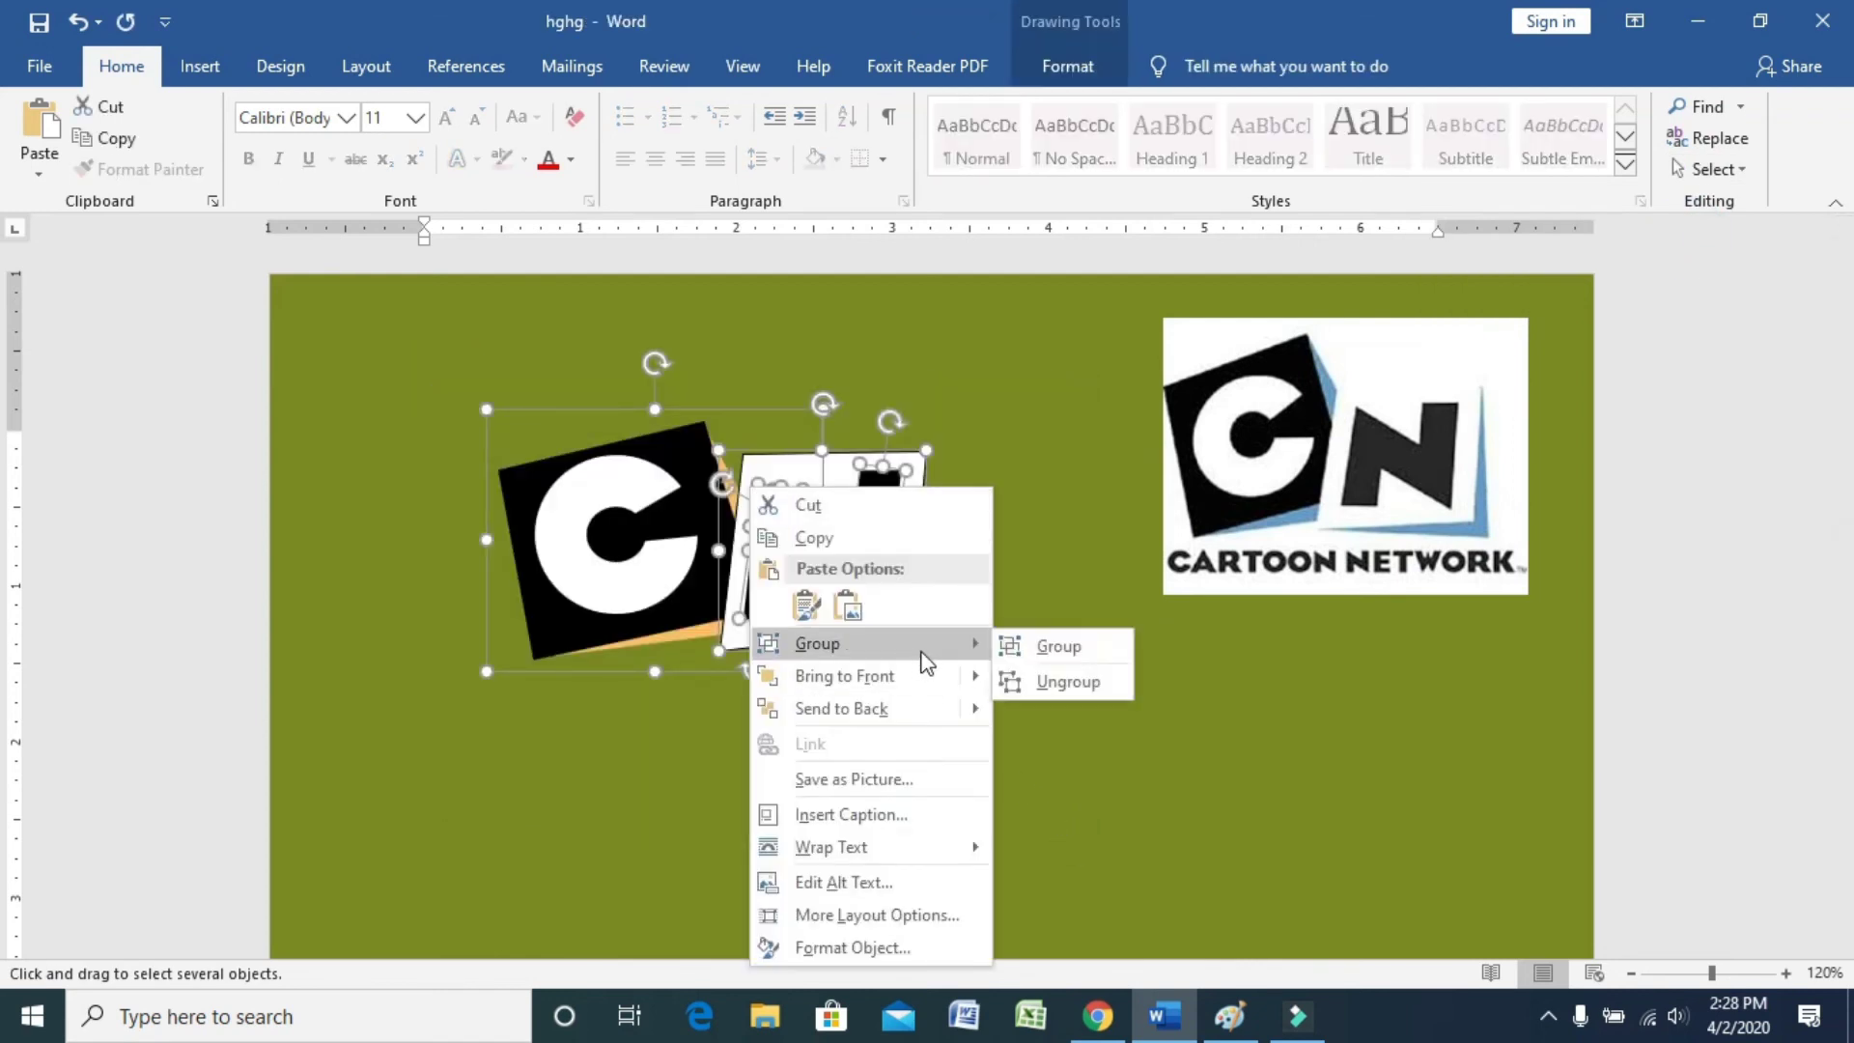
left_click(1039, 646)
left_click(1039, 646)
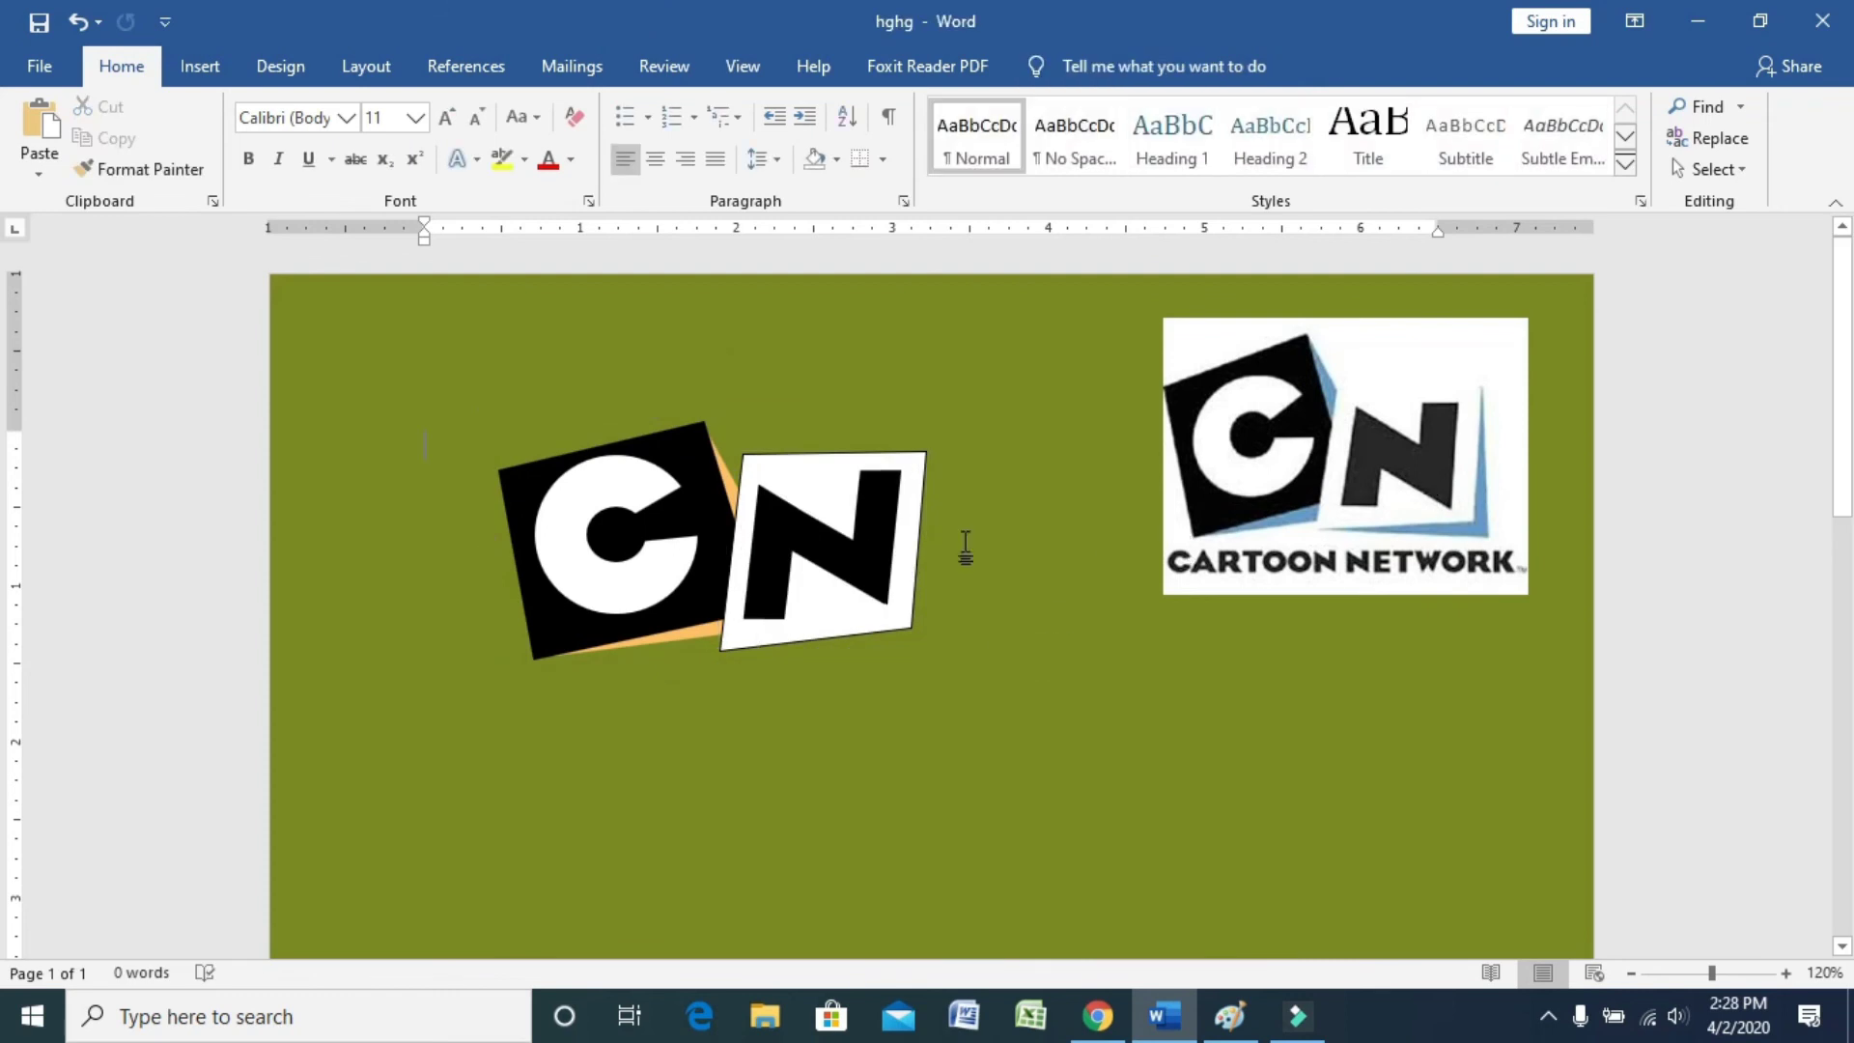
Step: Draw a rectangle over the N square, send it behind, and offset it slightly left and down
left_click(200, 66)
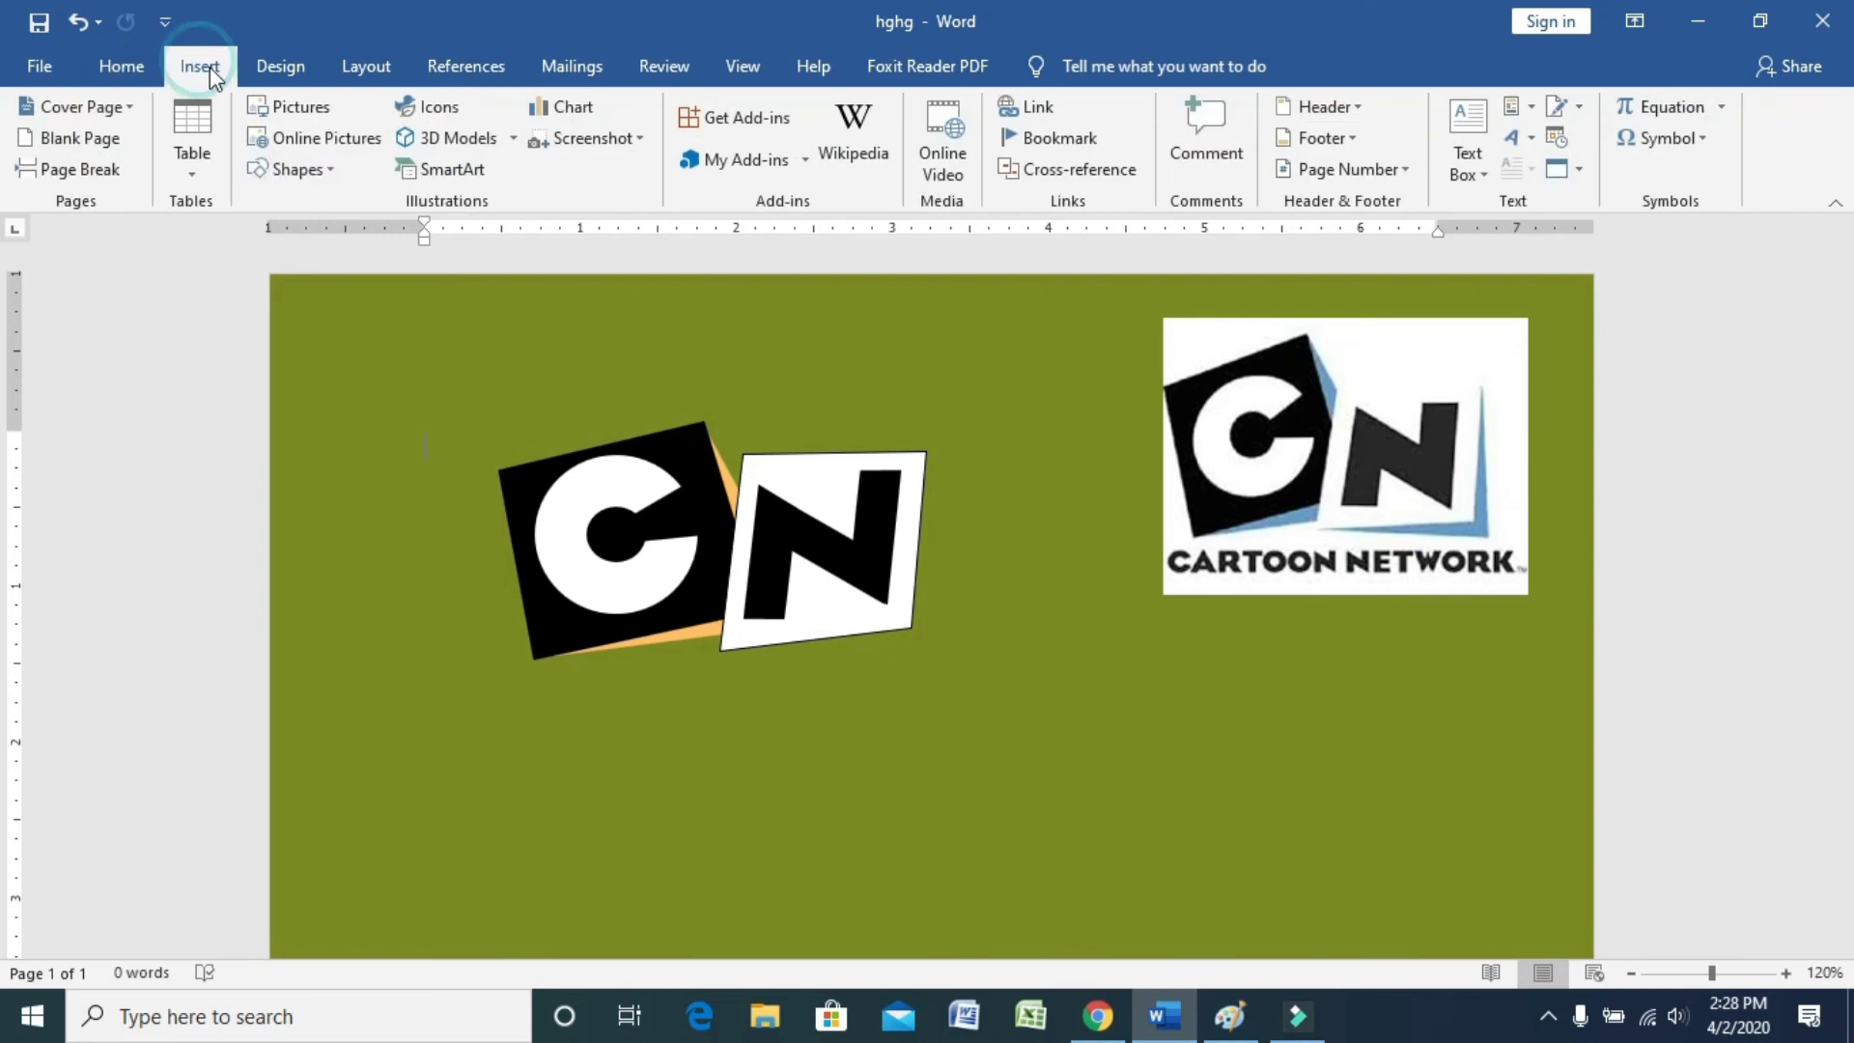
left_click(328, 169)
left_click(422, 232)
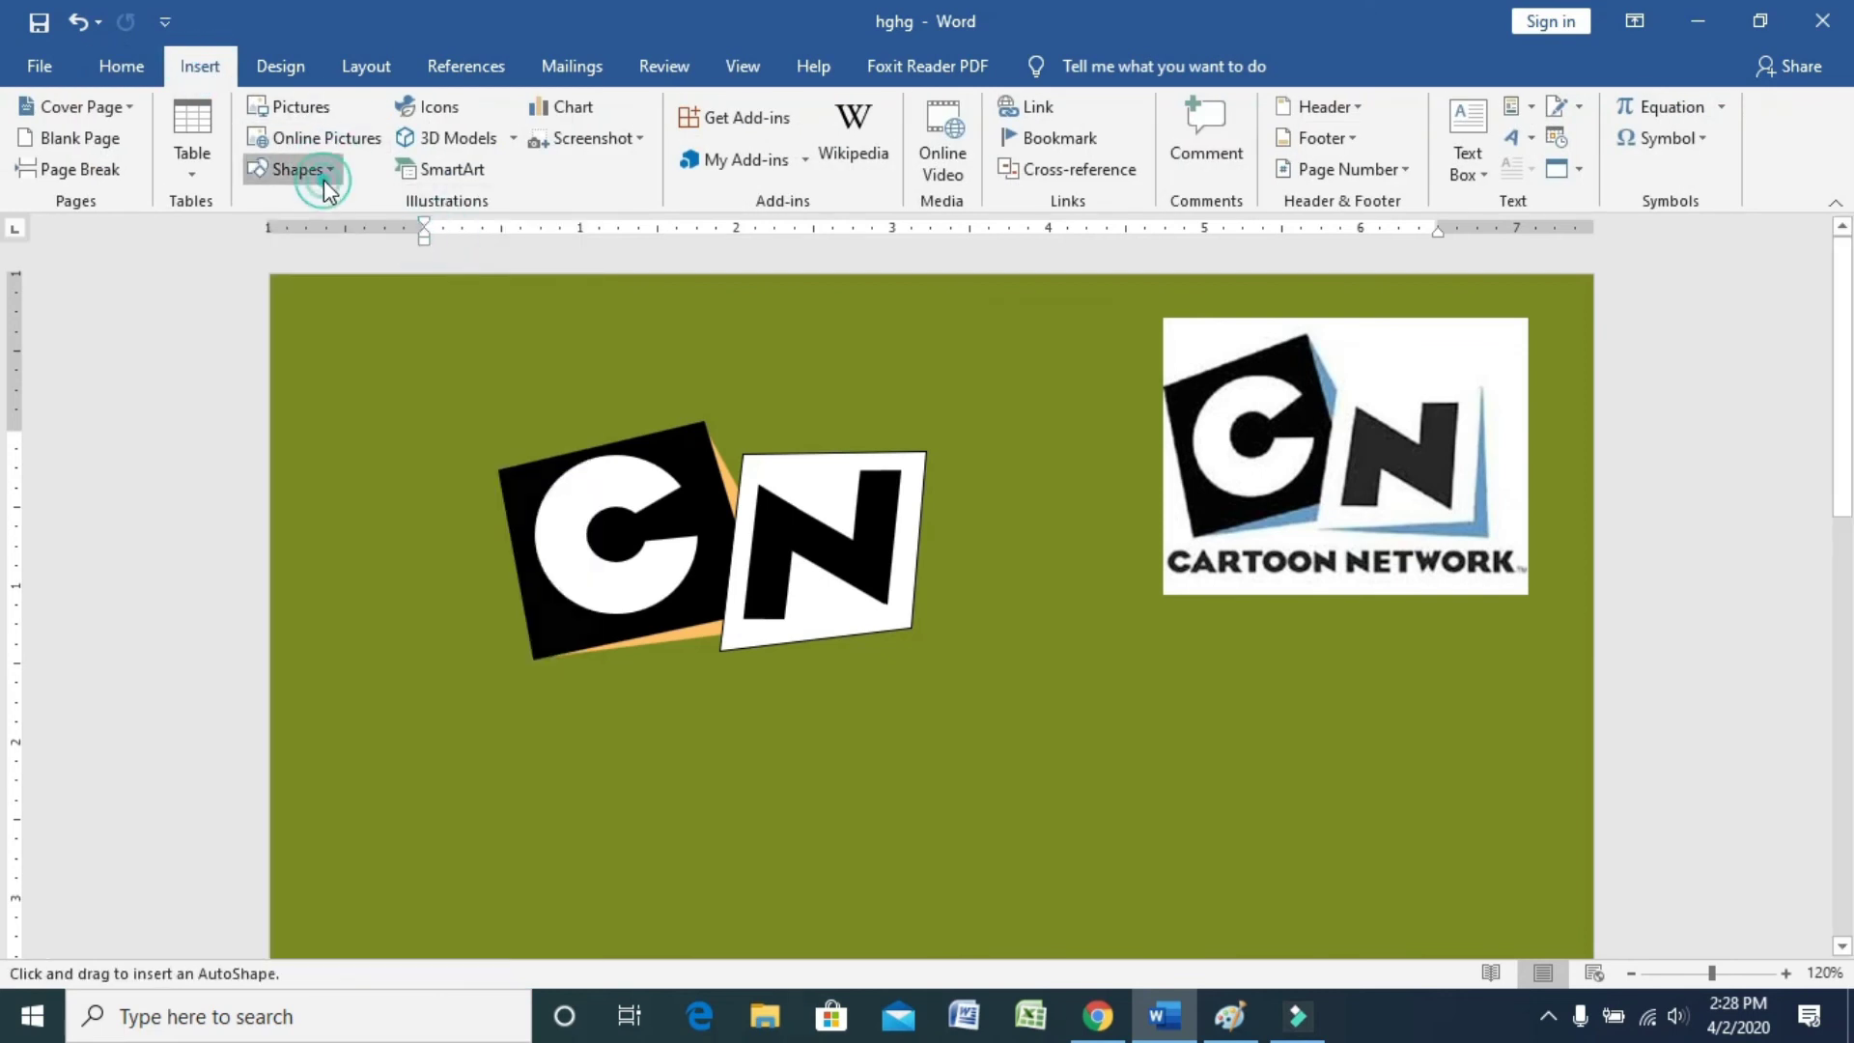
left_click(327, 174)
left_click(406, 259)
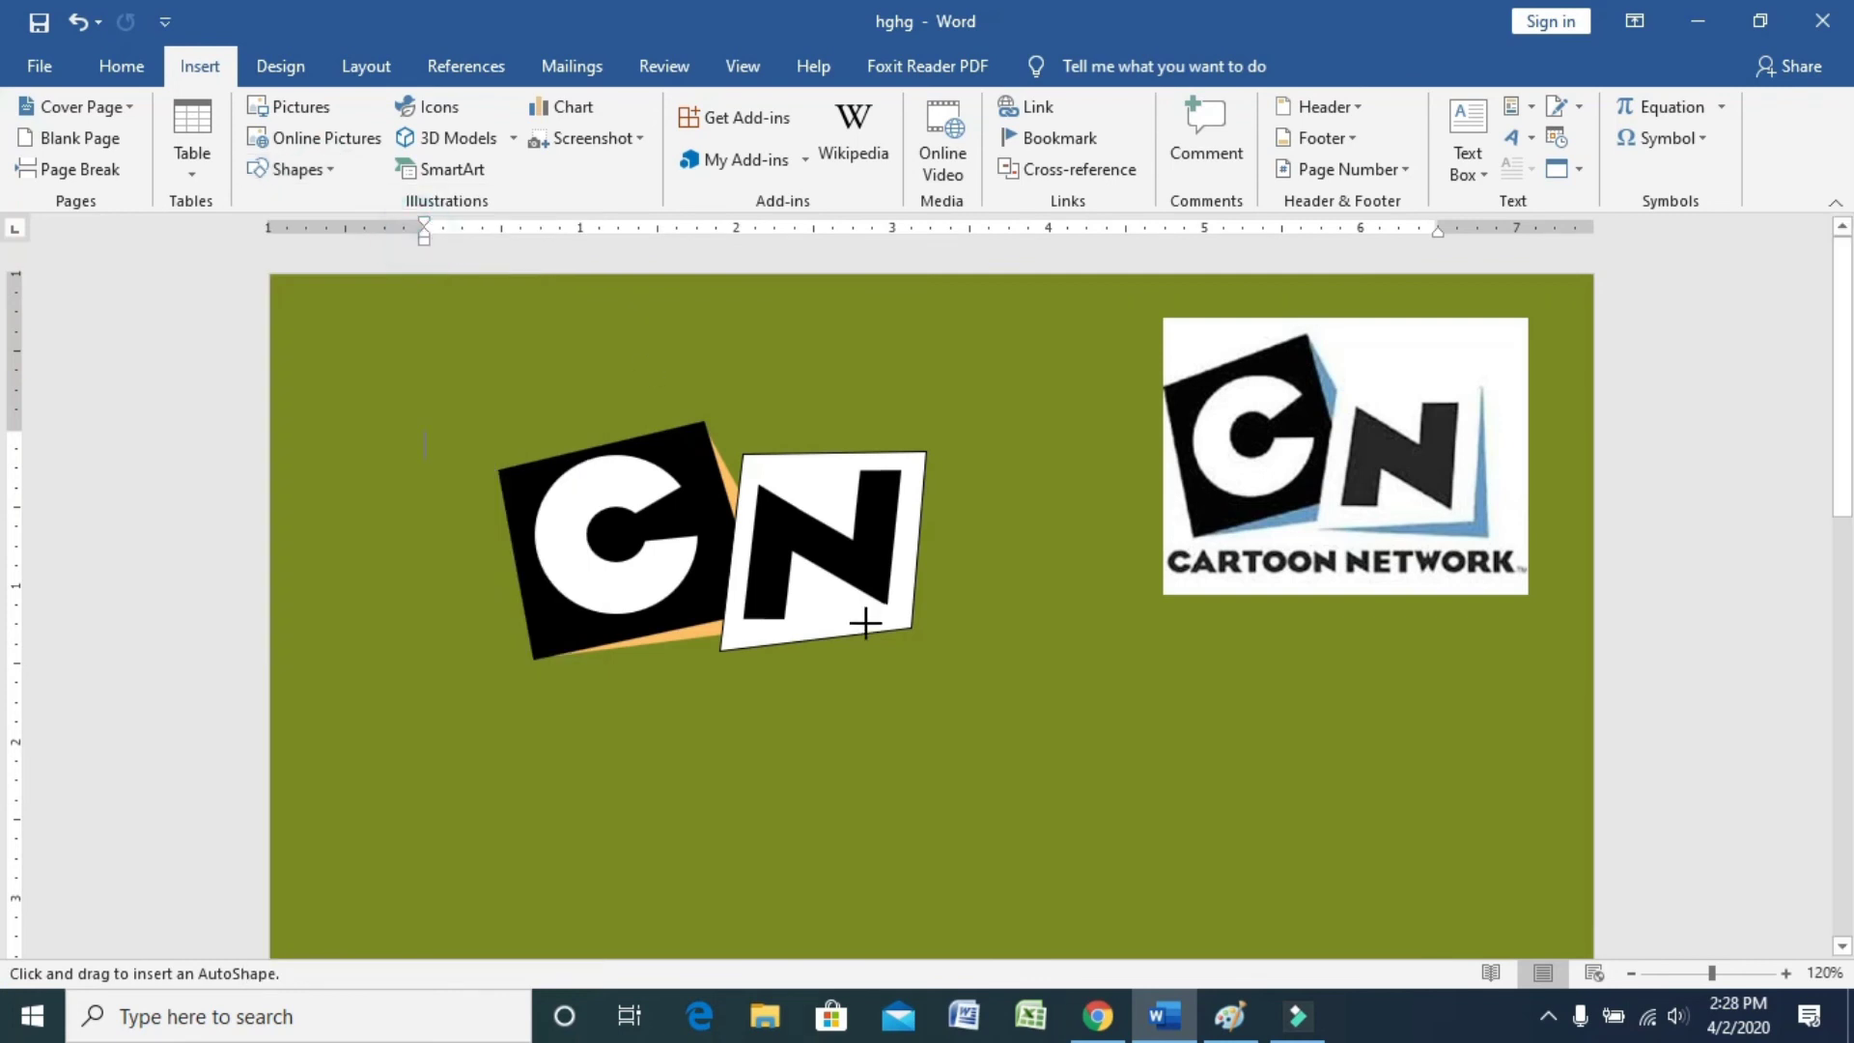
left_click_drag(946, 556, 1066, 693)
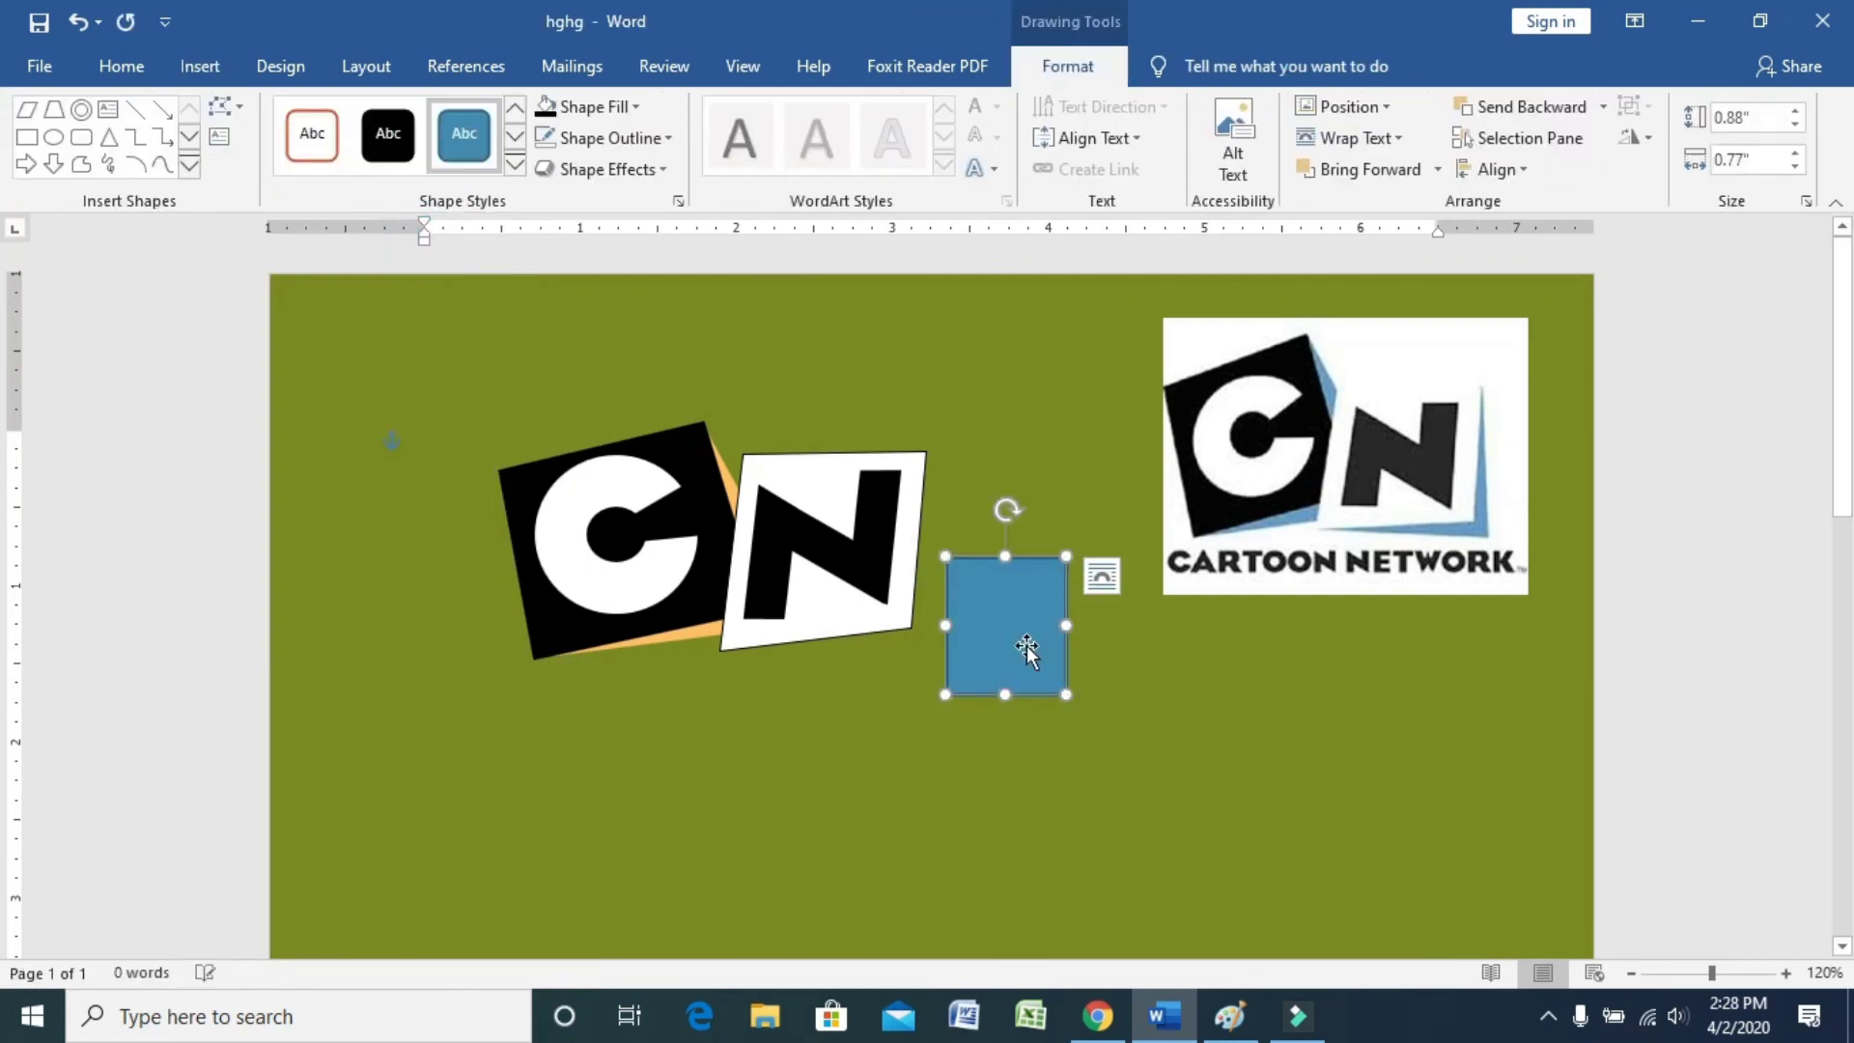
left_click_drag(1026, 650, 904, 591)
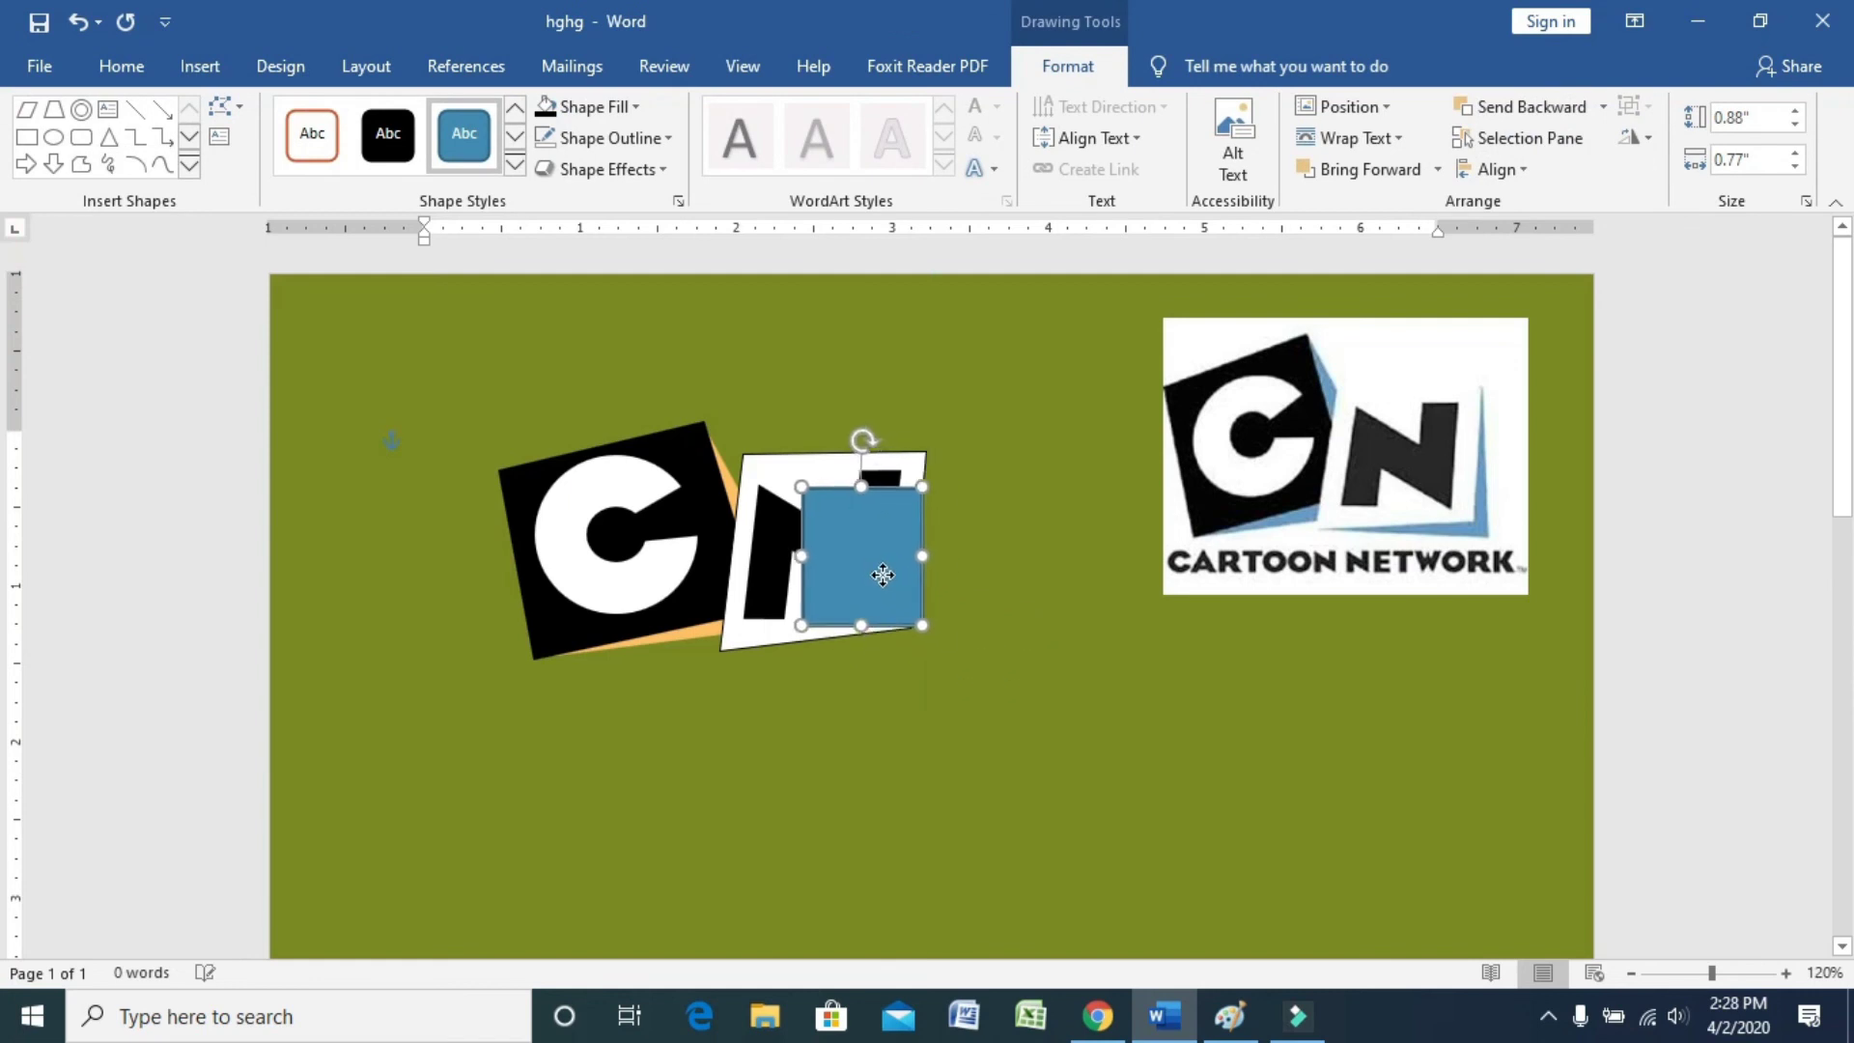
right_click(821, 487)
left_click(888, 280)
left_click_drag(879, 646, 806, 653)
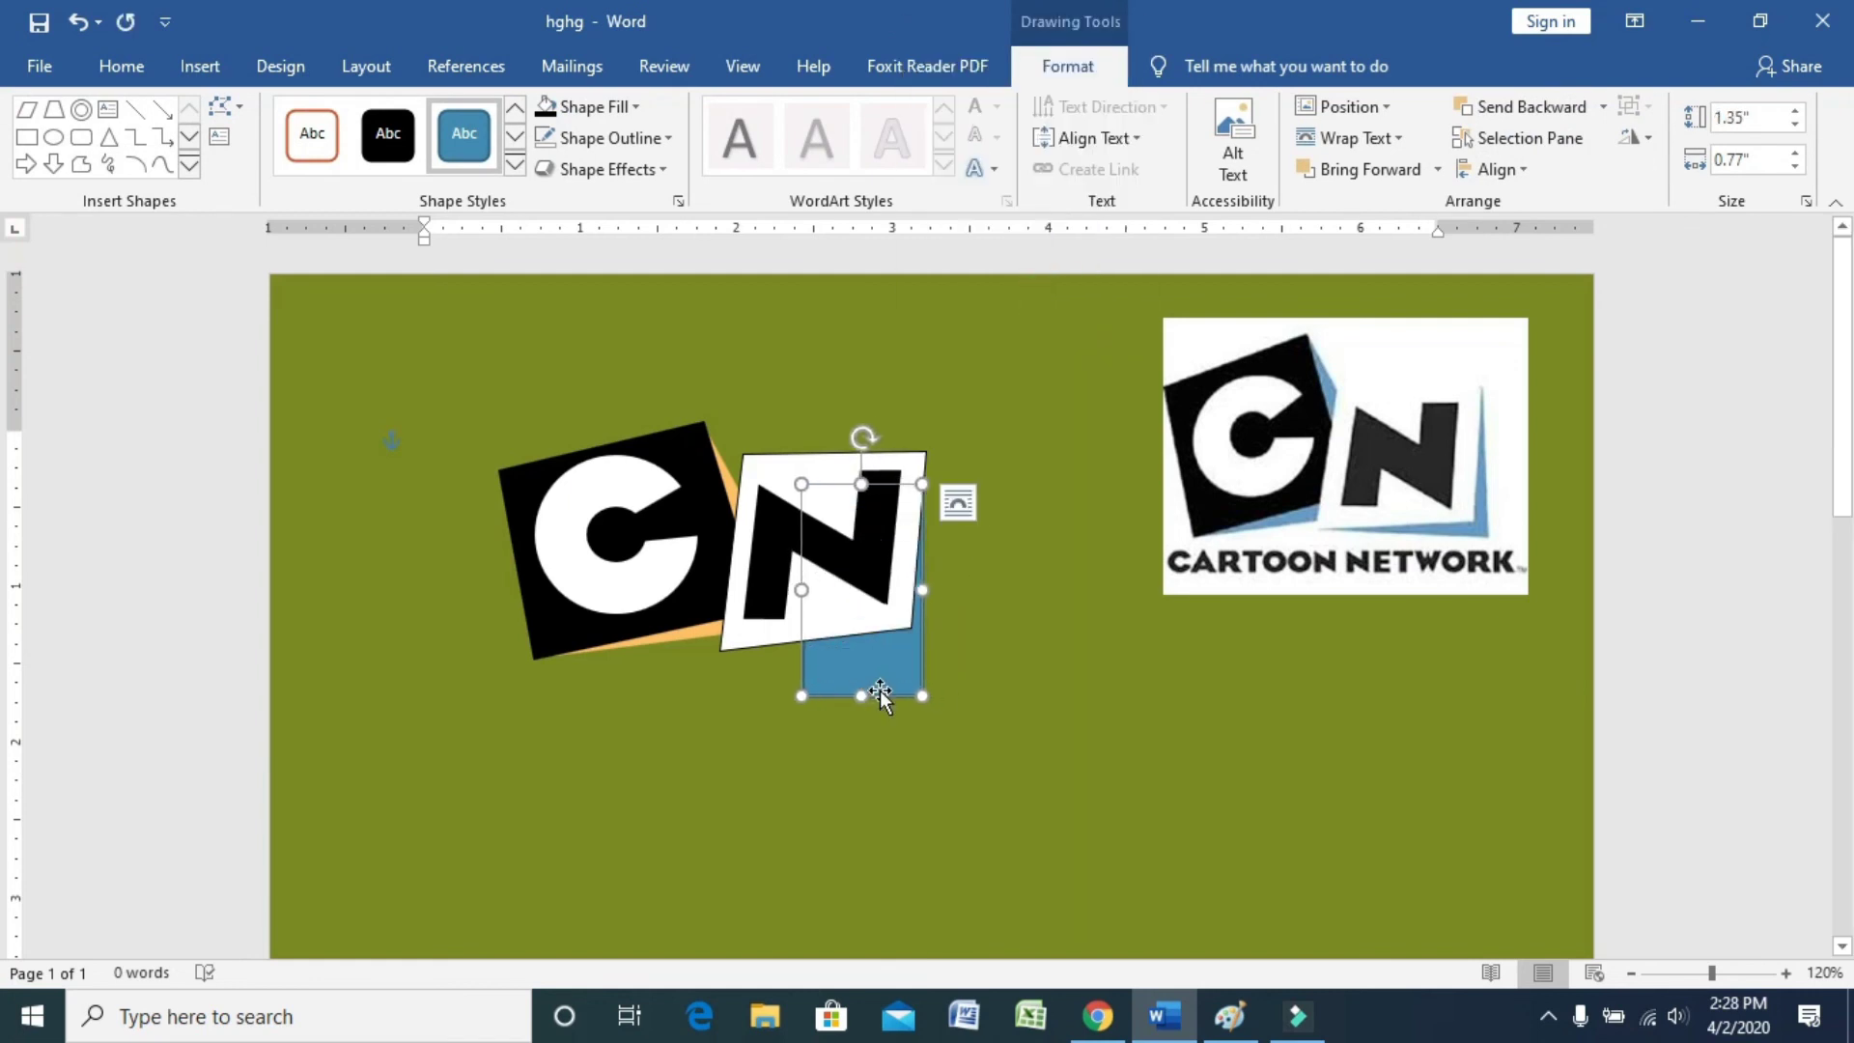
left_click_drag(804, 650, 805, 650)
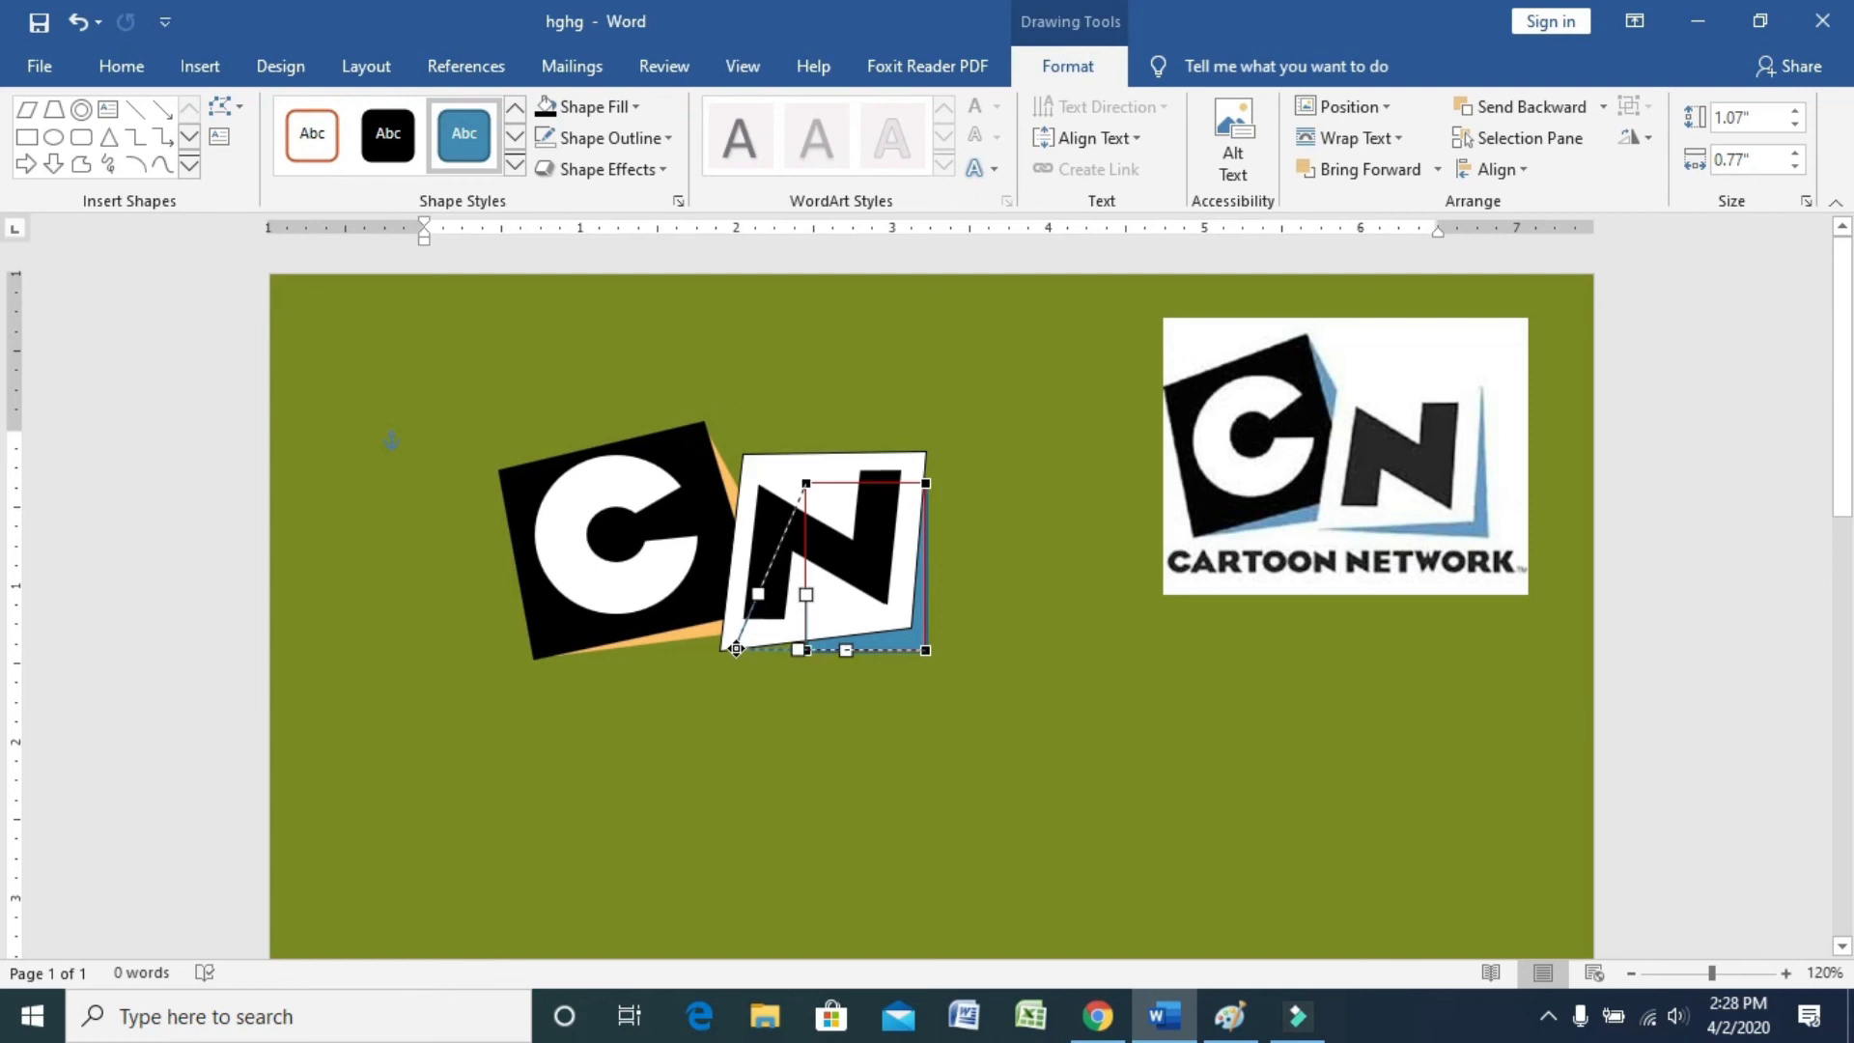
key("ctrl+z")
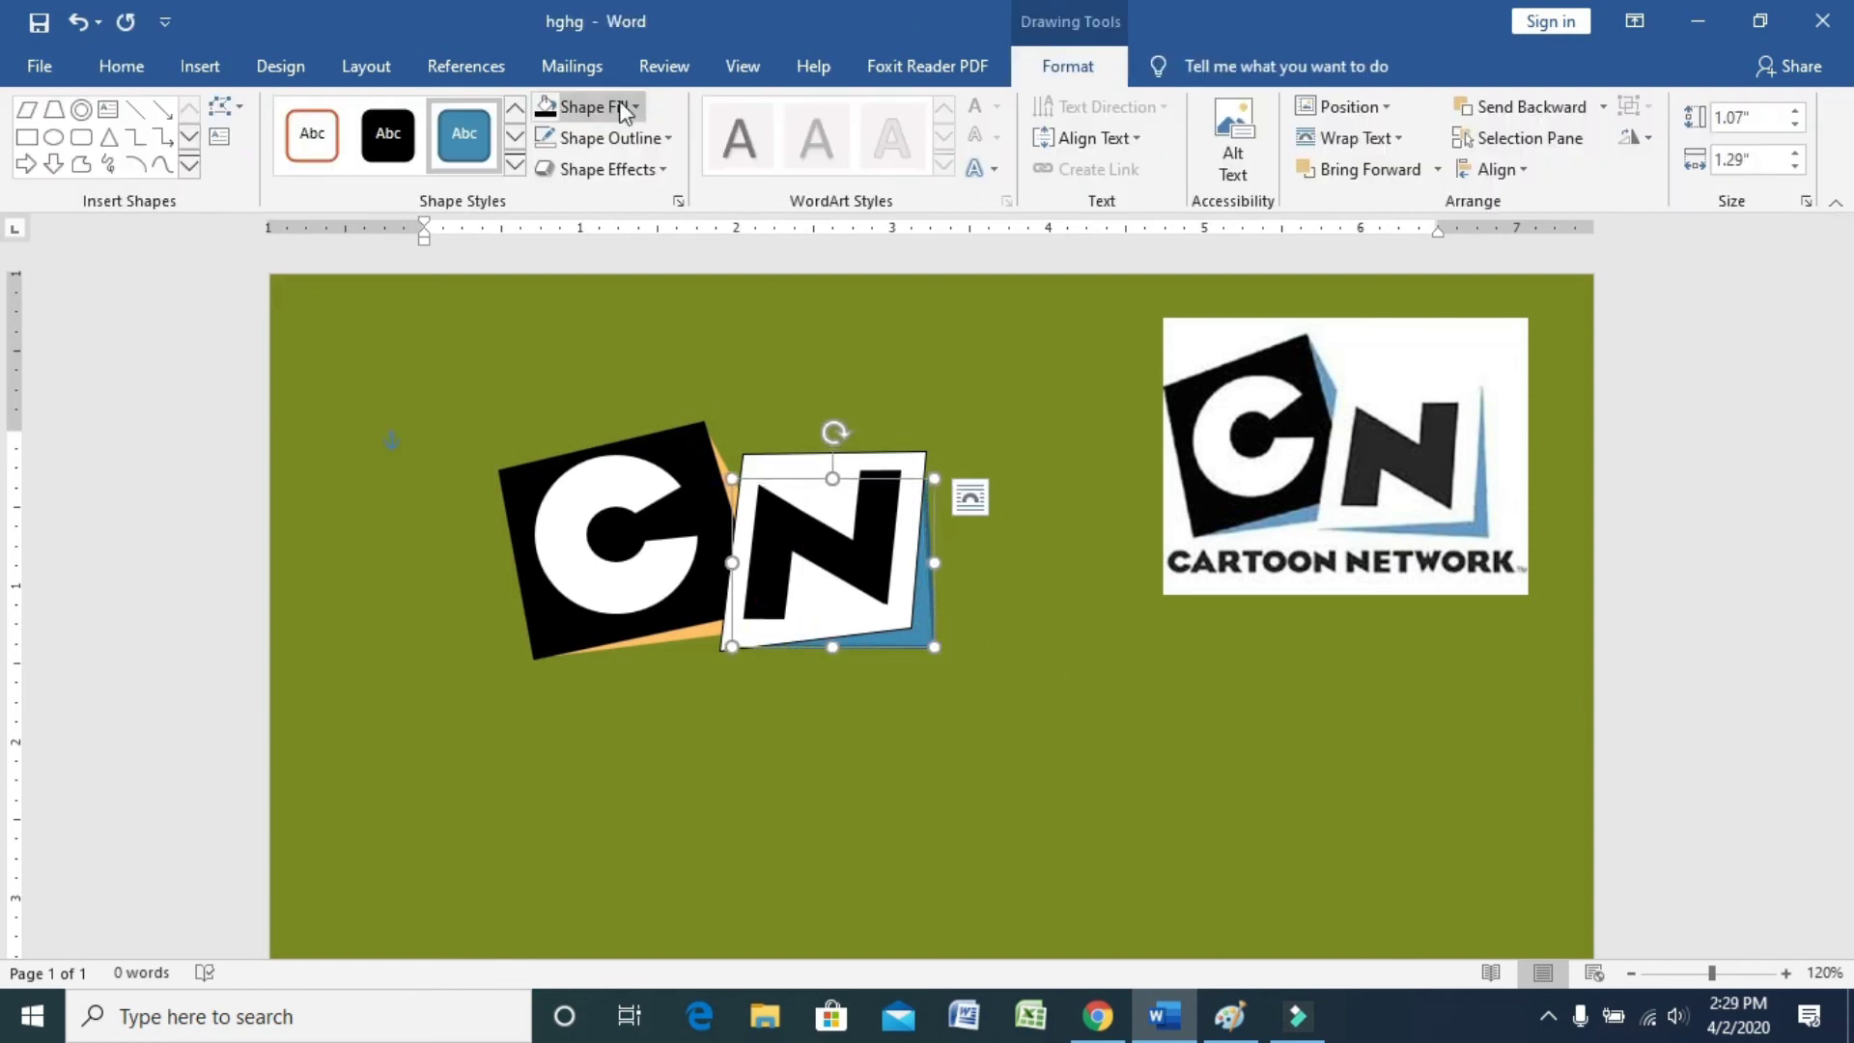
Step: Fill the backing rectangle light gold and remove its outline
left_click(619, 108)
left_click(729, 216)
left_click(642, 140)
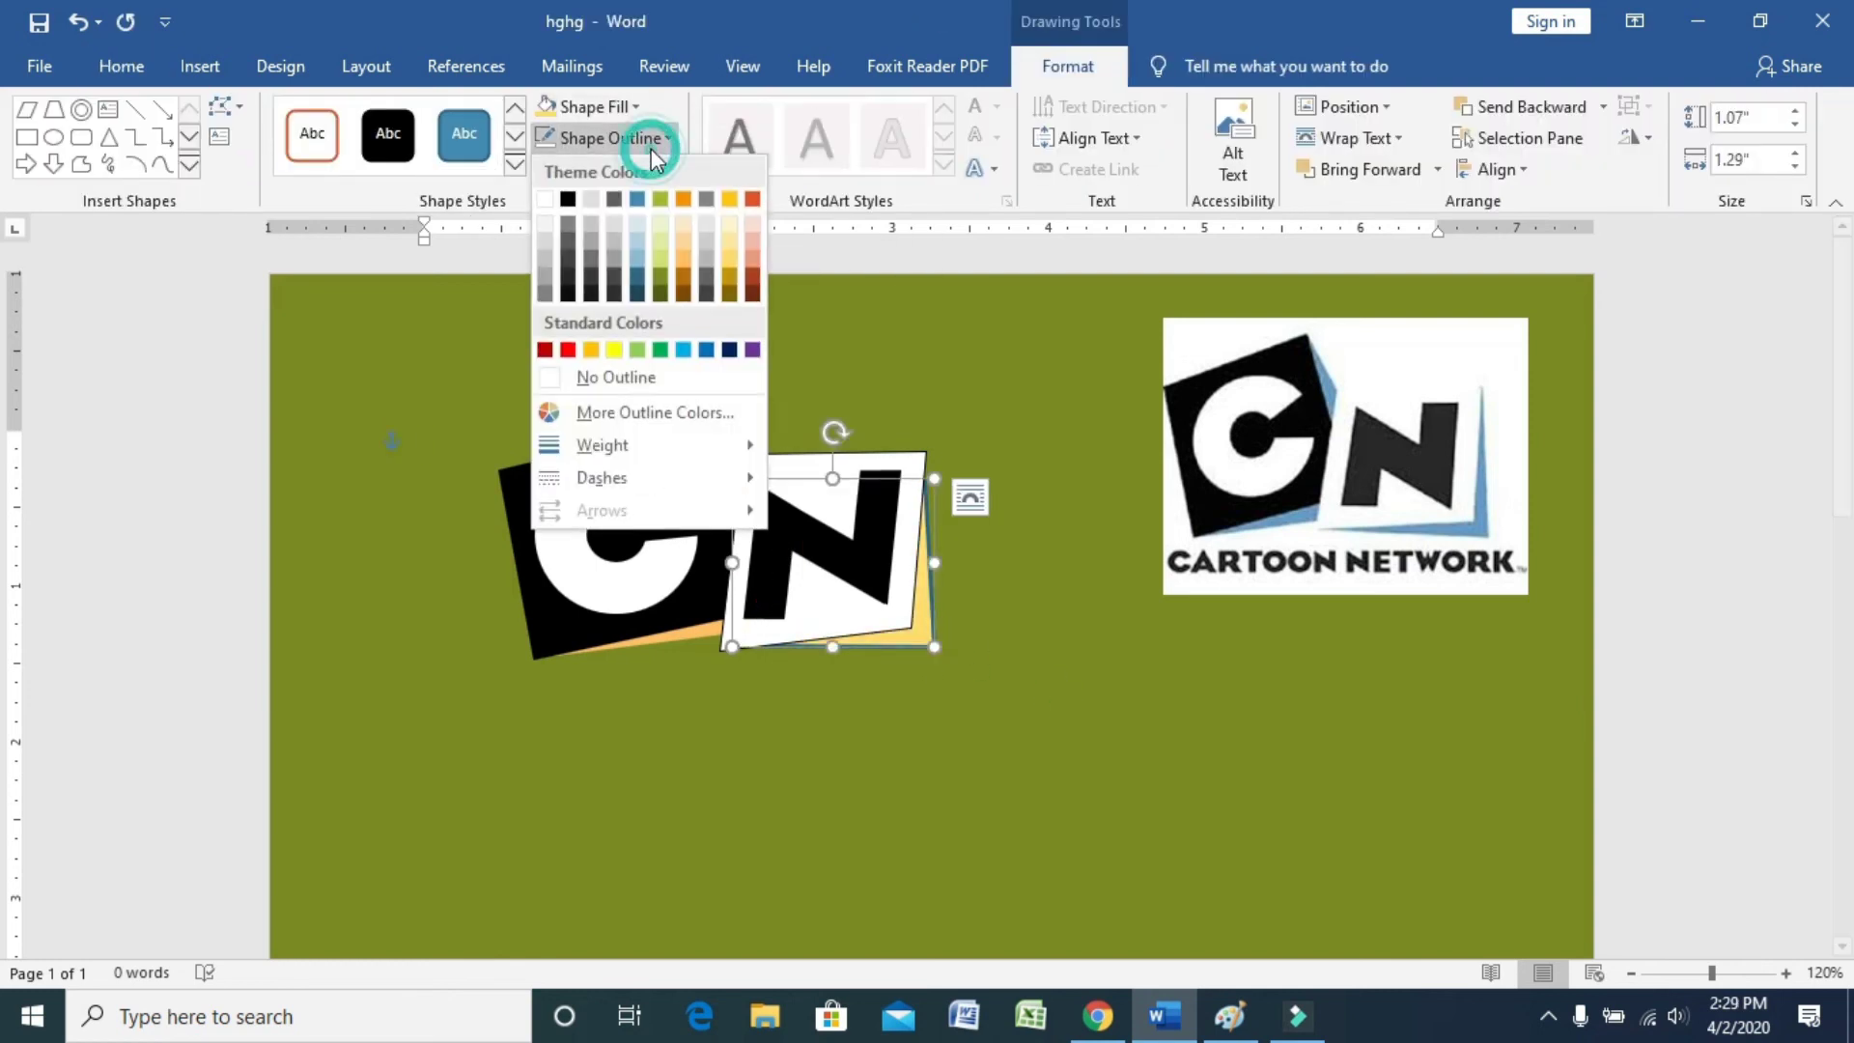
left_click(626, 376)
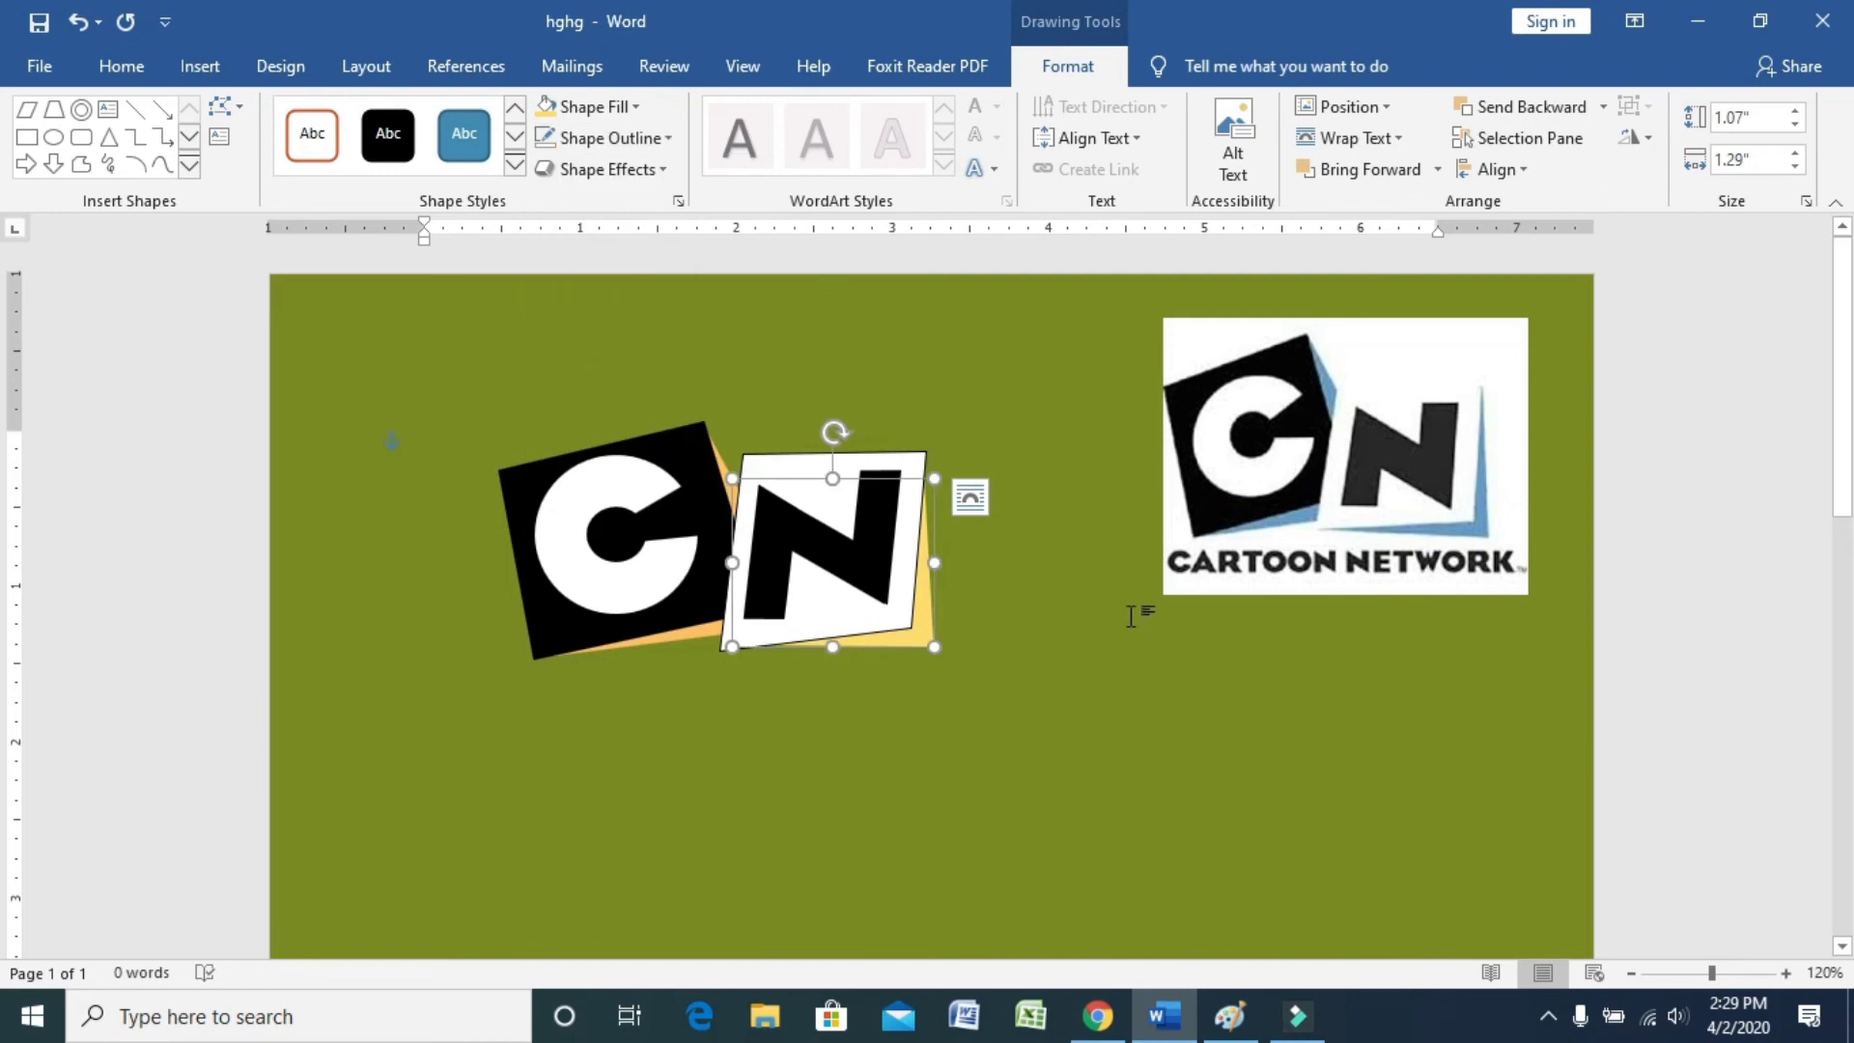
left_click(1104, 571)
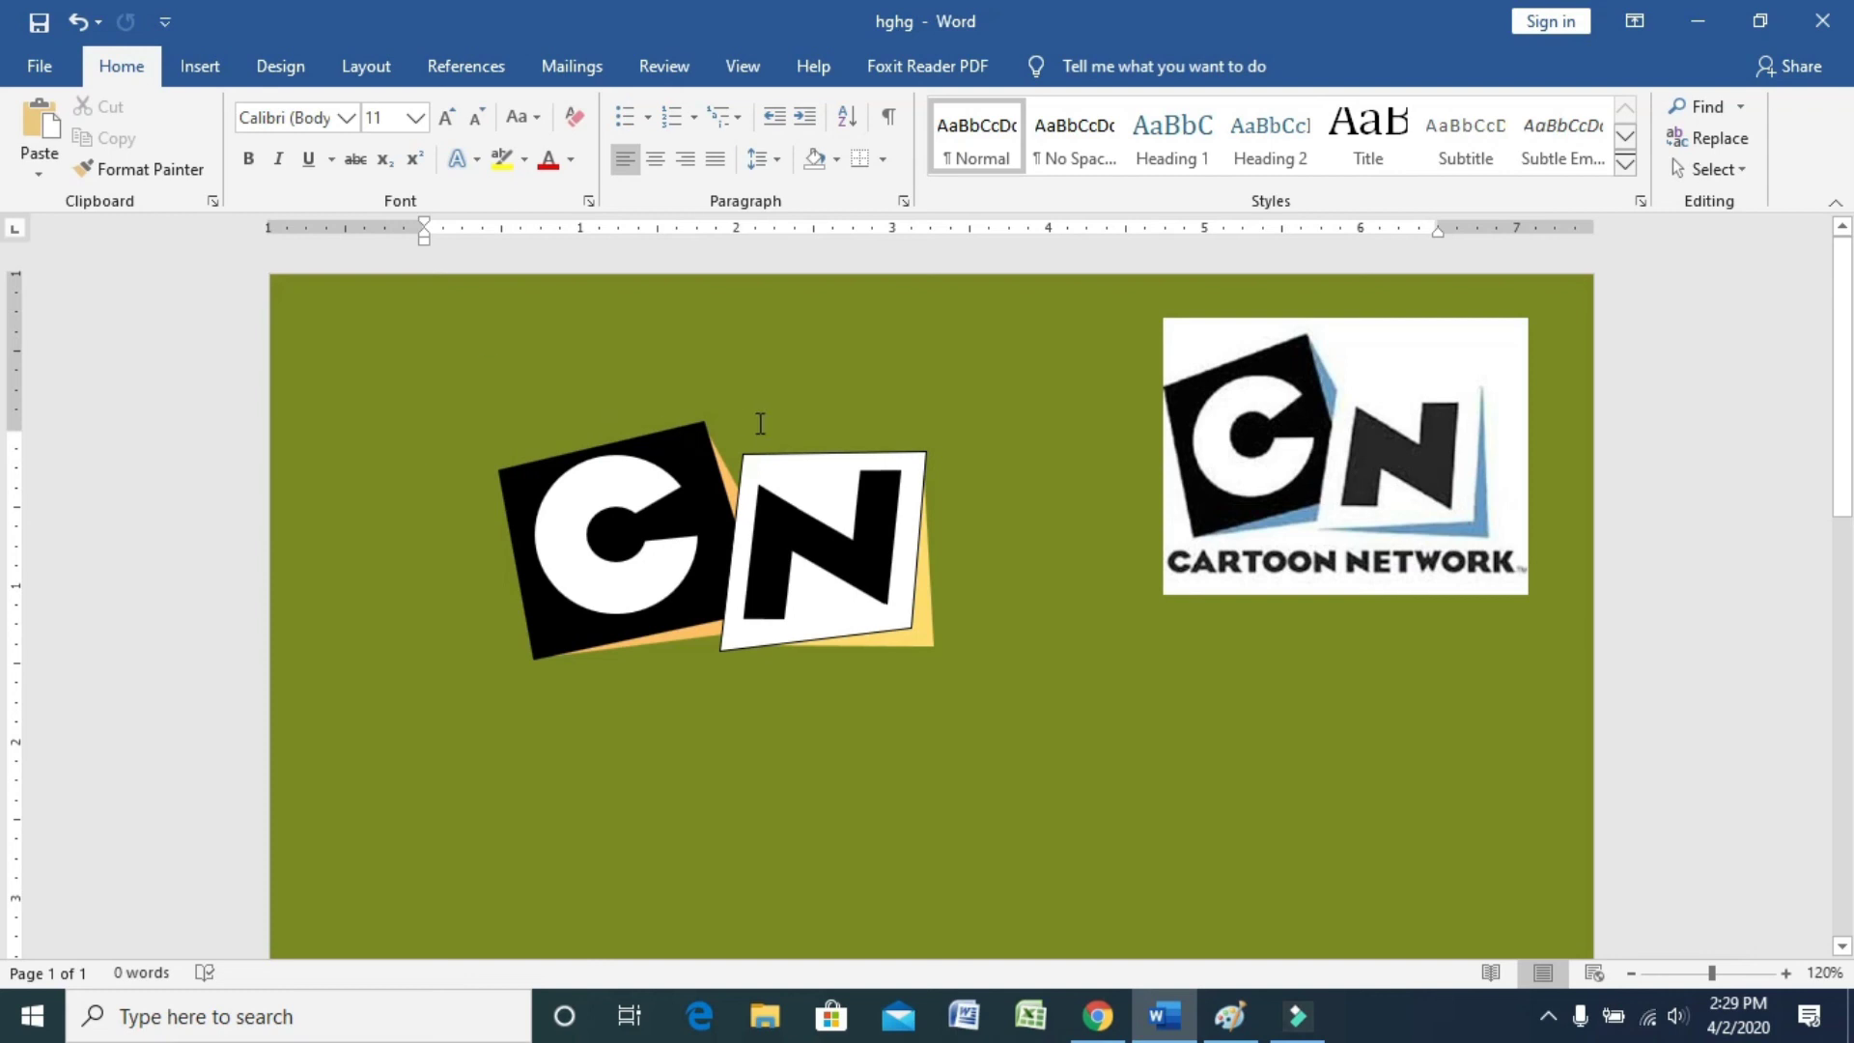
Step: Draw a large blue rectangle around the CN logo and send it to the back
left_click(200, 65)
left_click(286, 171)
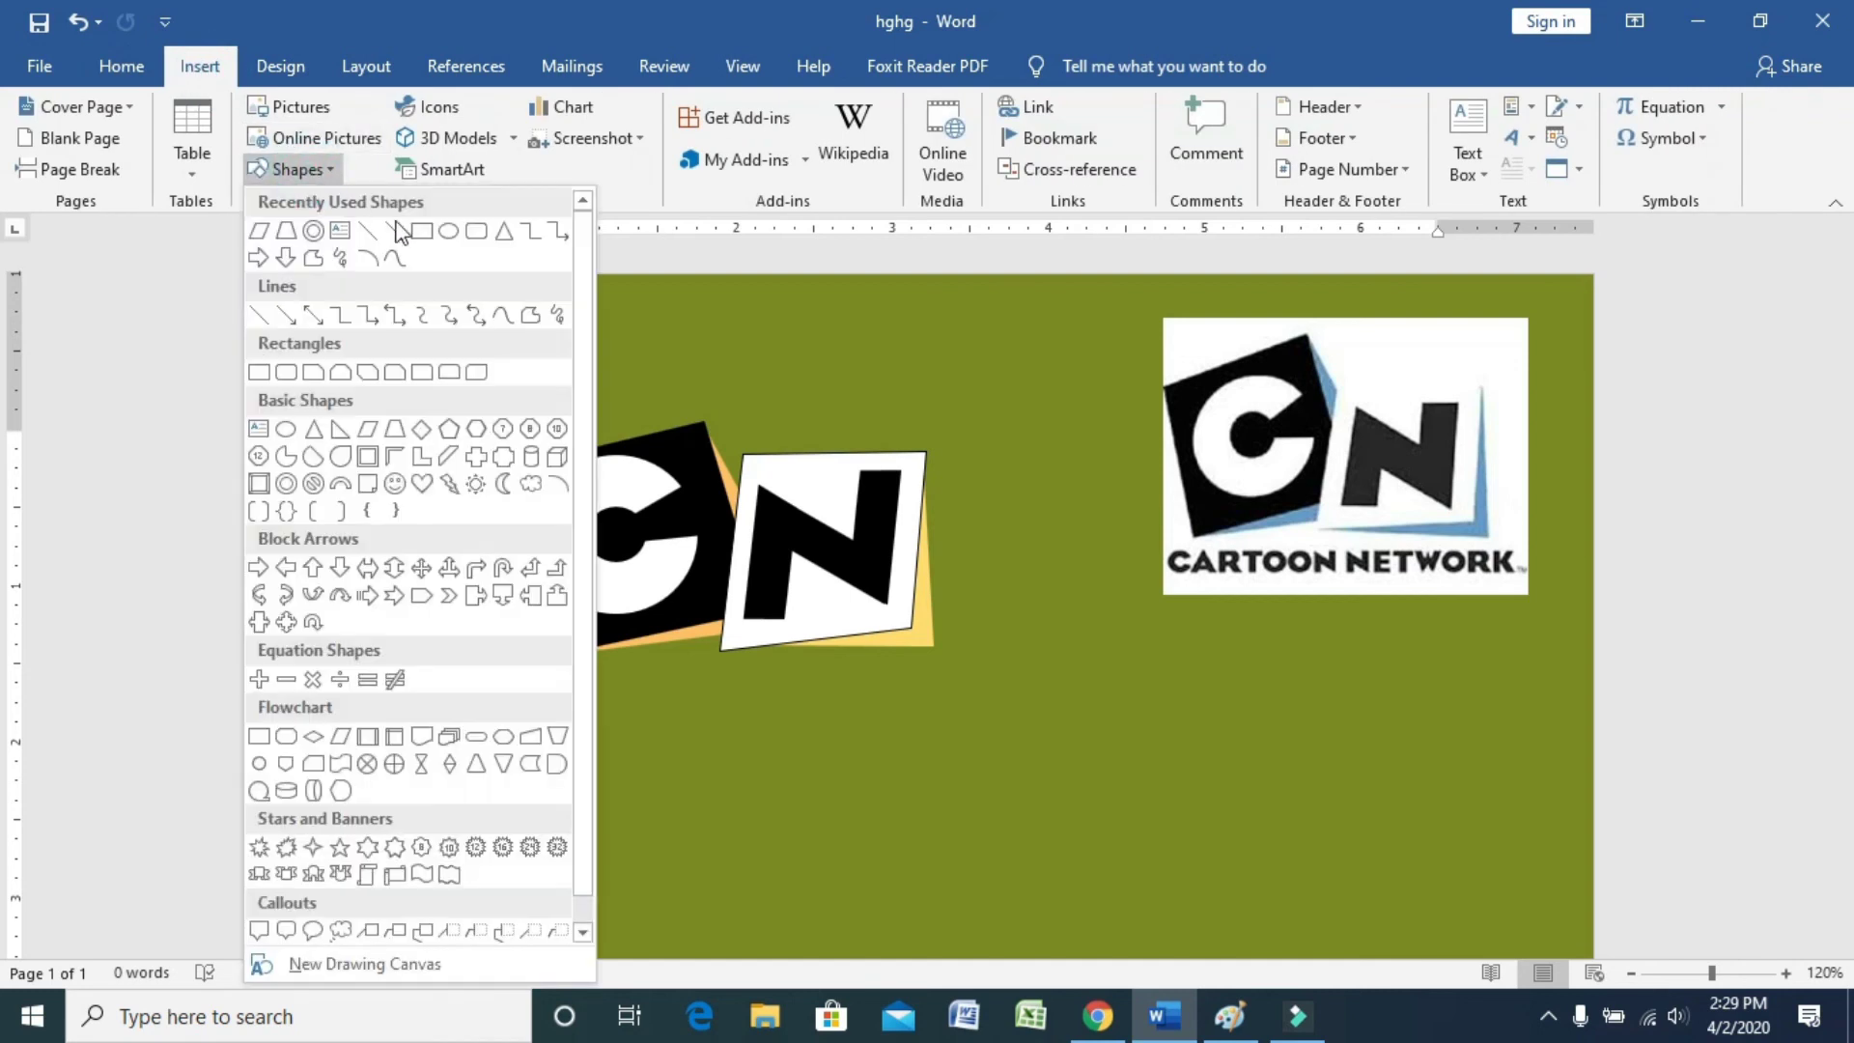
left_click(421, 232)
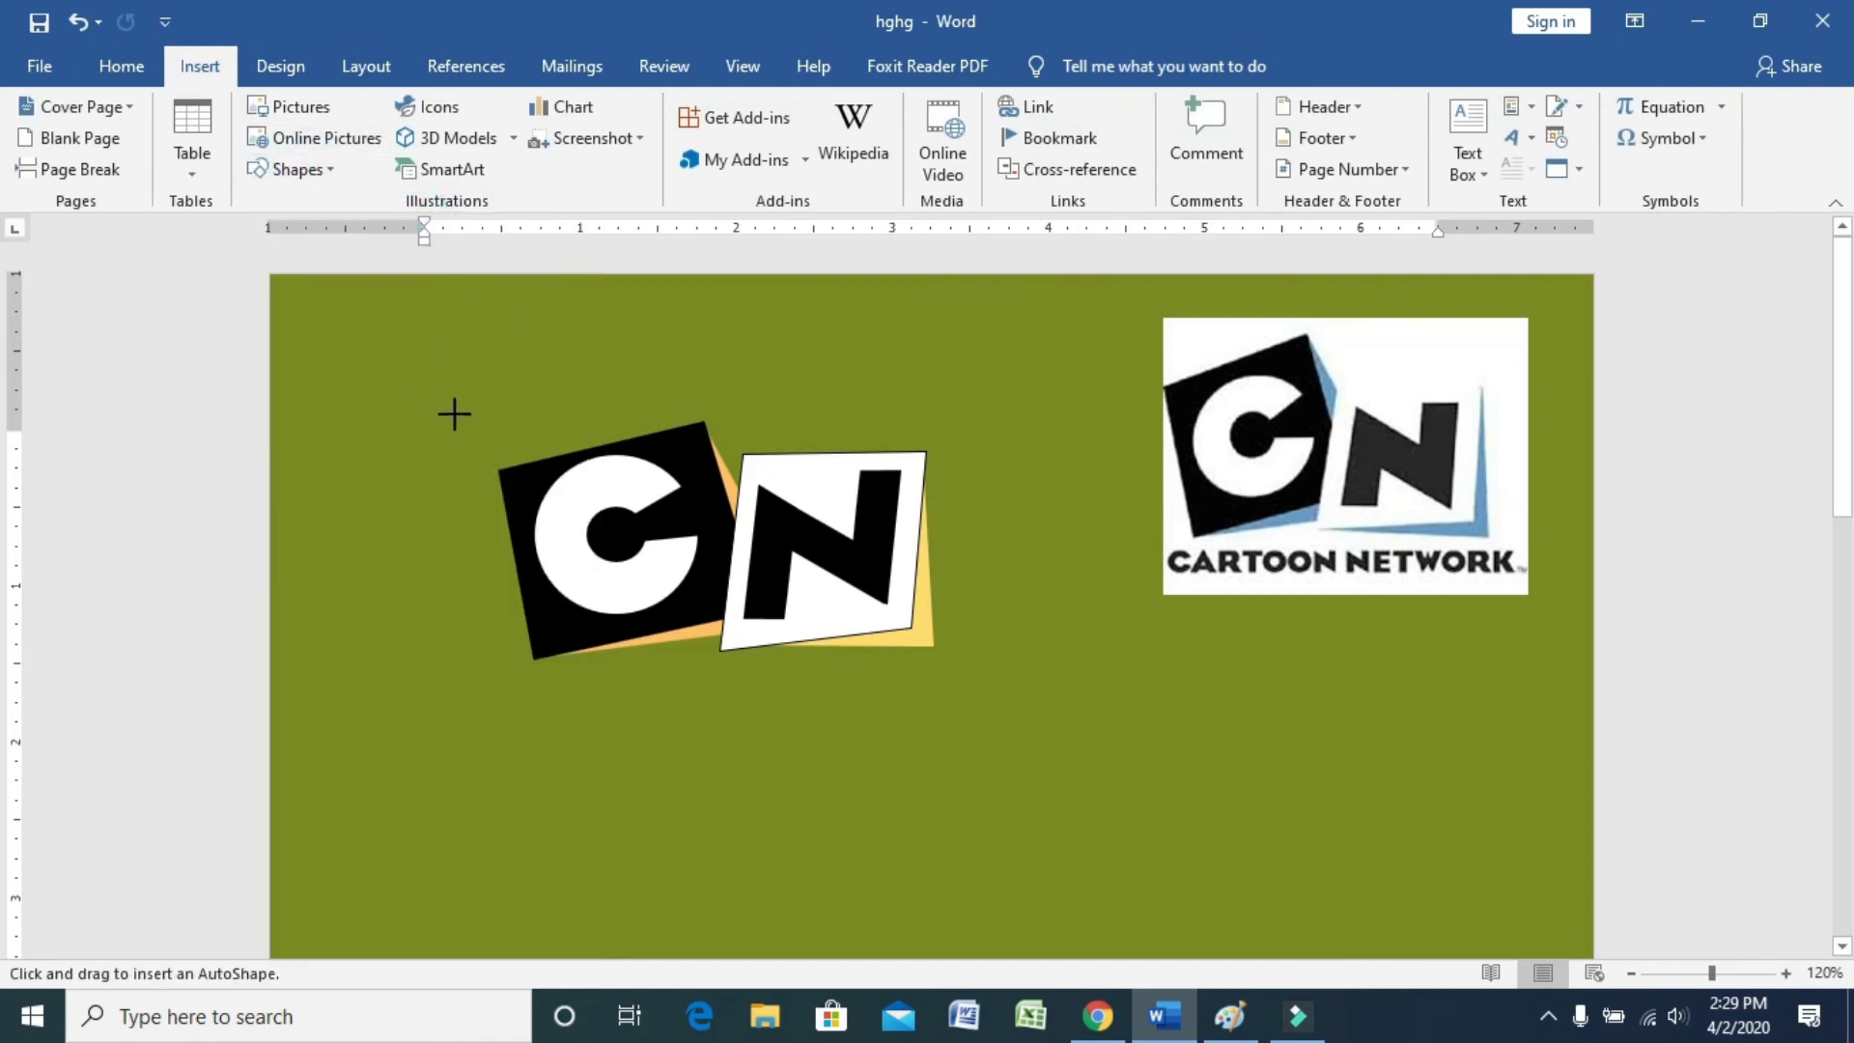
mouse_move(457, 413)
left_mouse_down()
mouse_move(972, 749)
mouse_move(961, 759)
left_mouse_up()
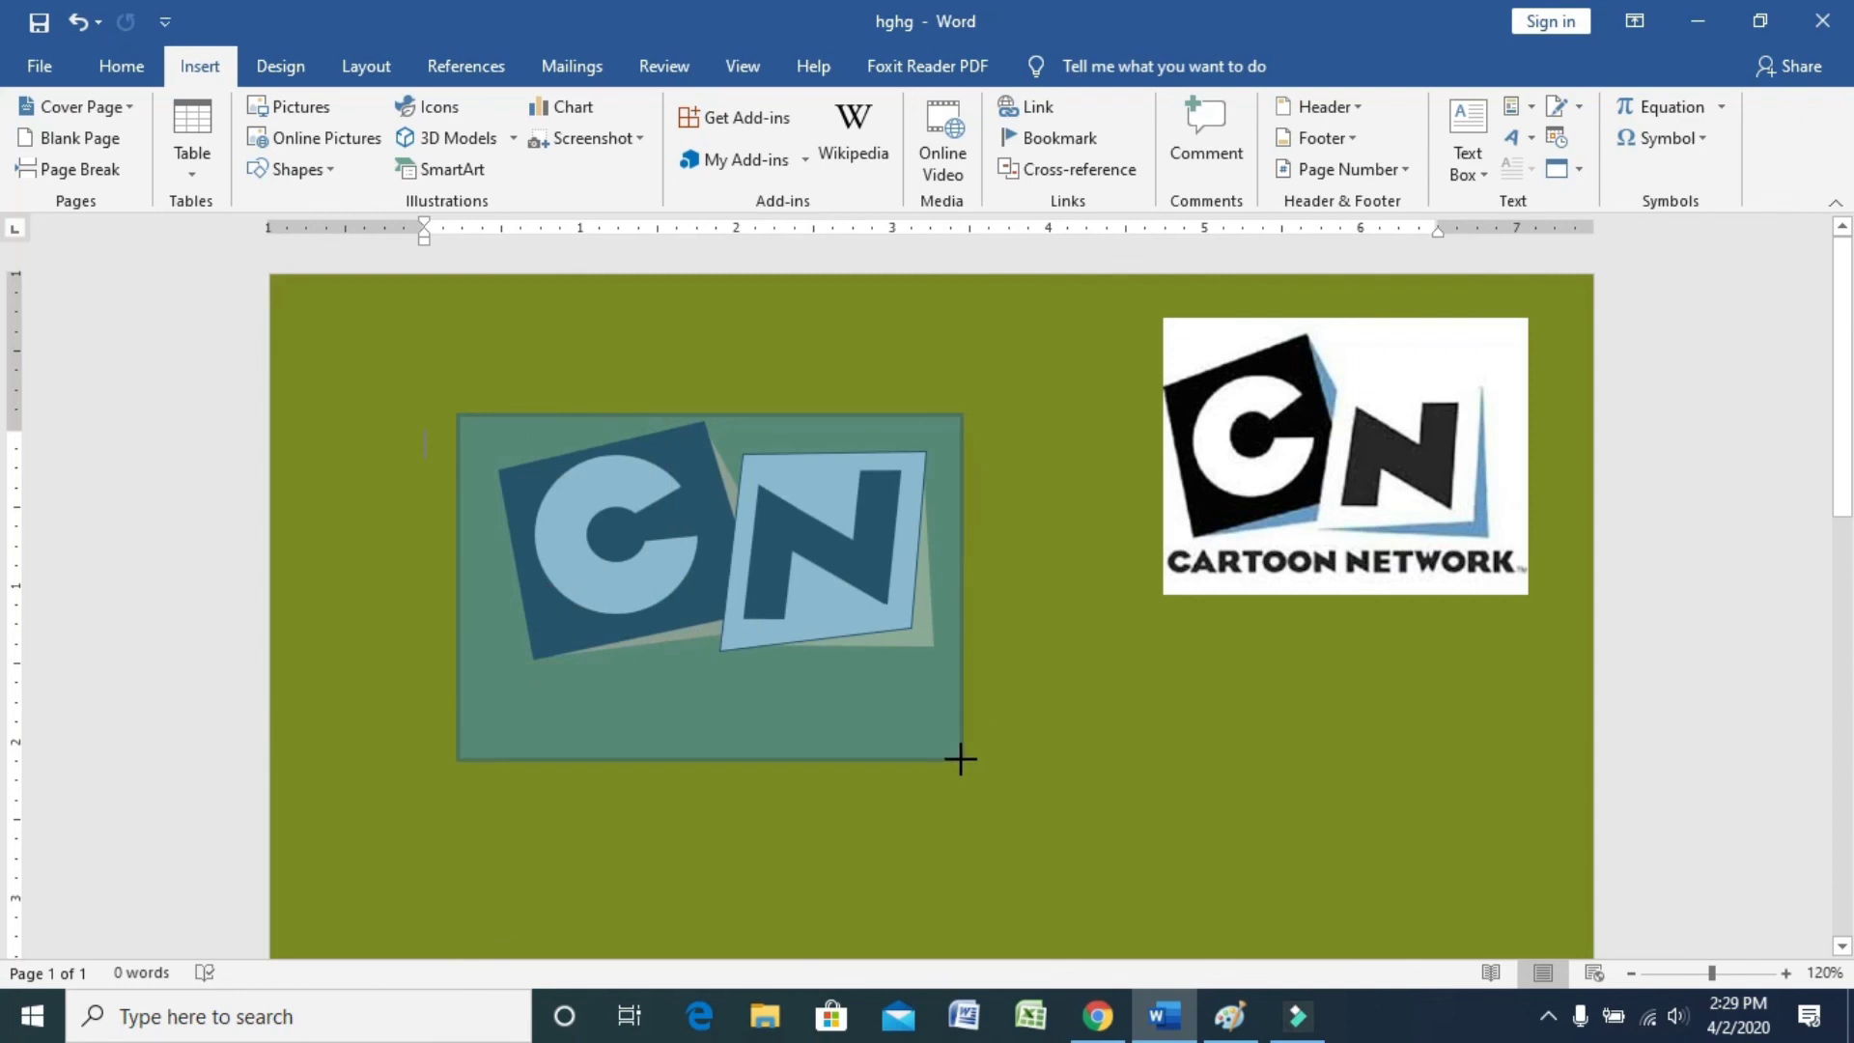
left_click_drag(961, 759, 928, 753)
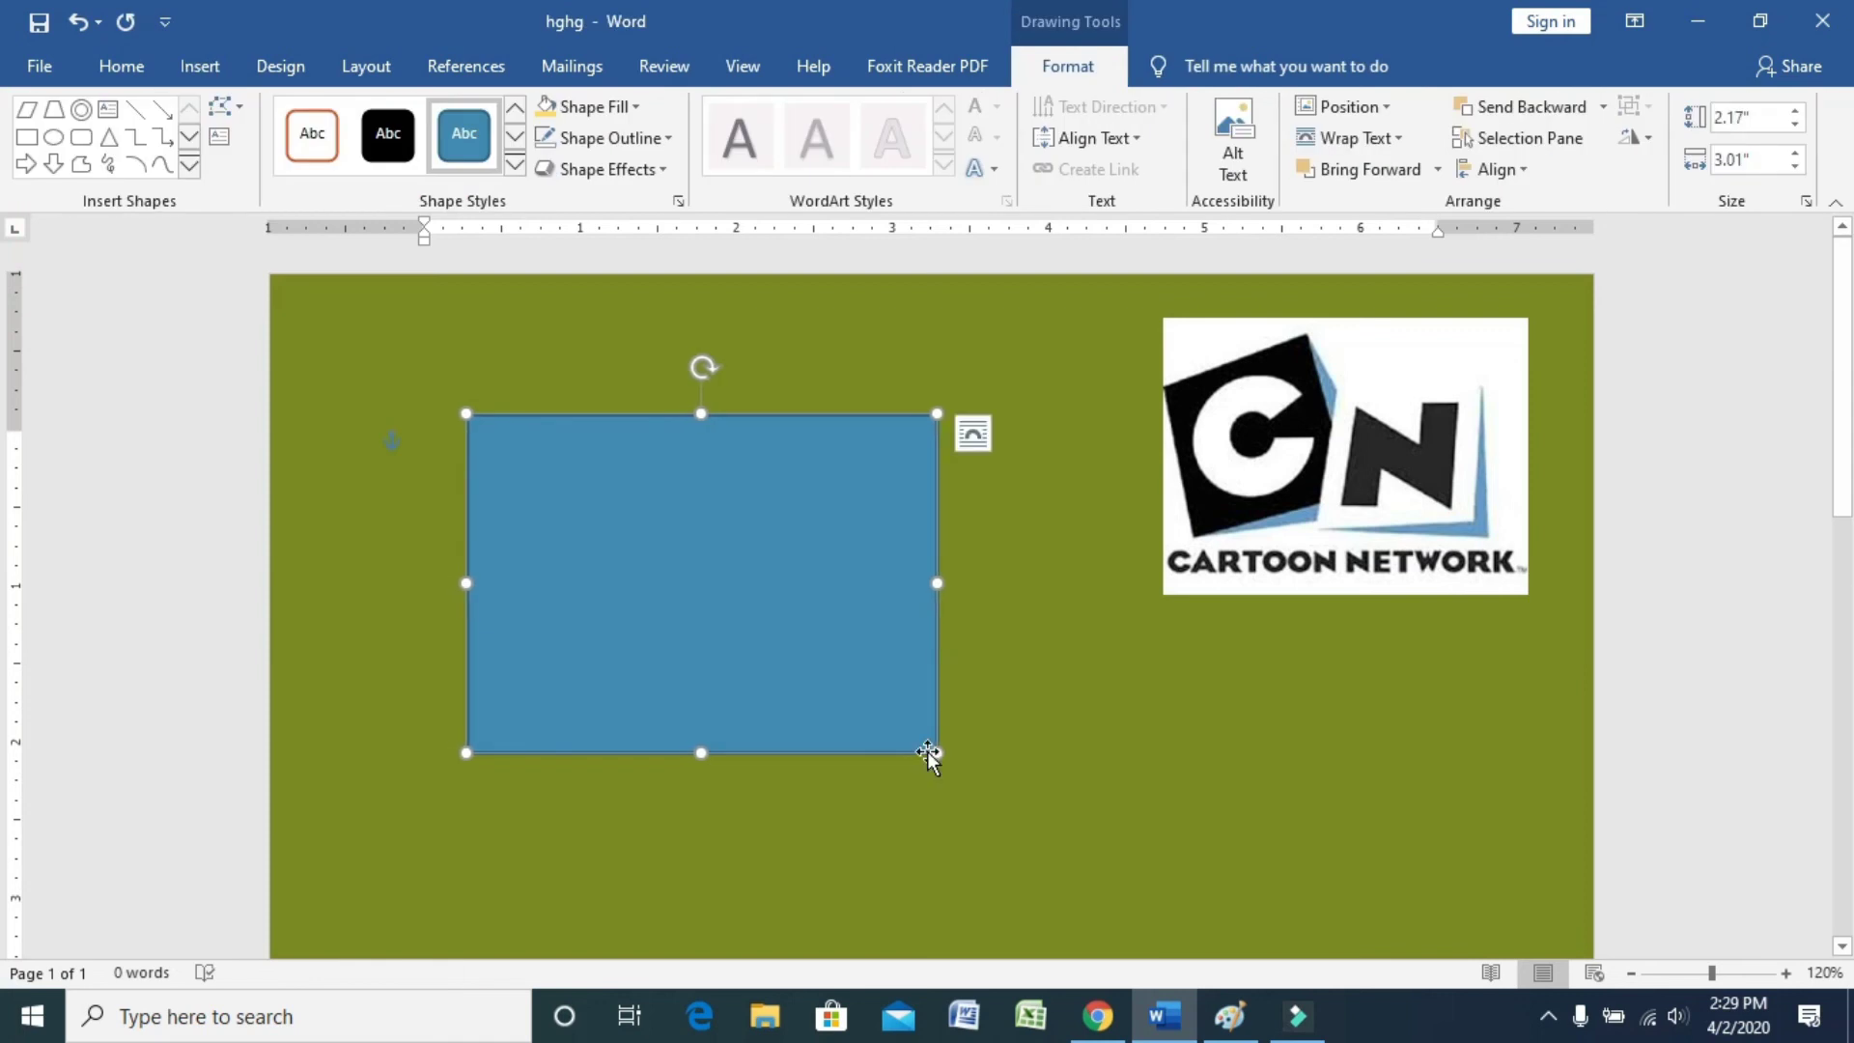
key("shift+F10")
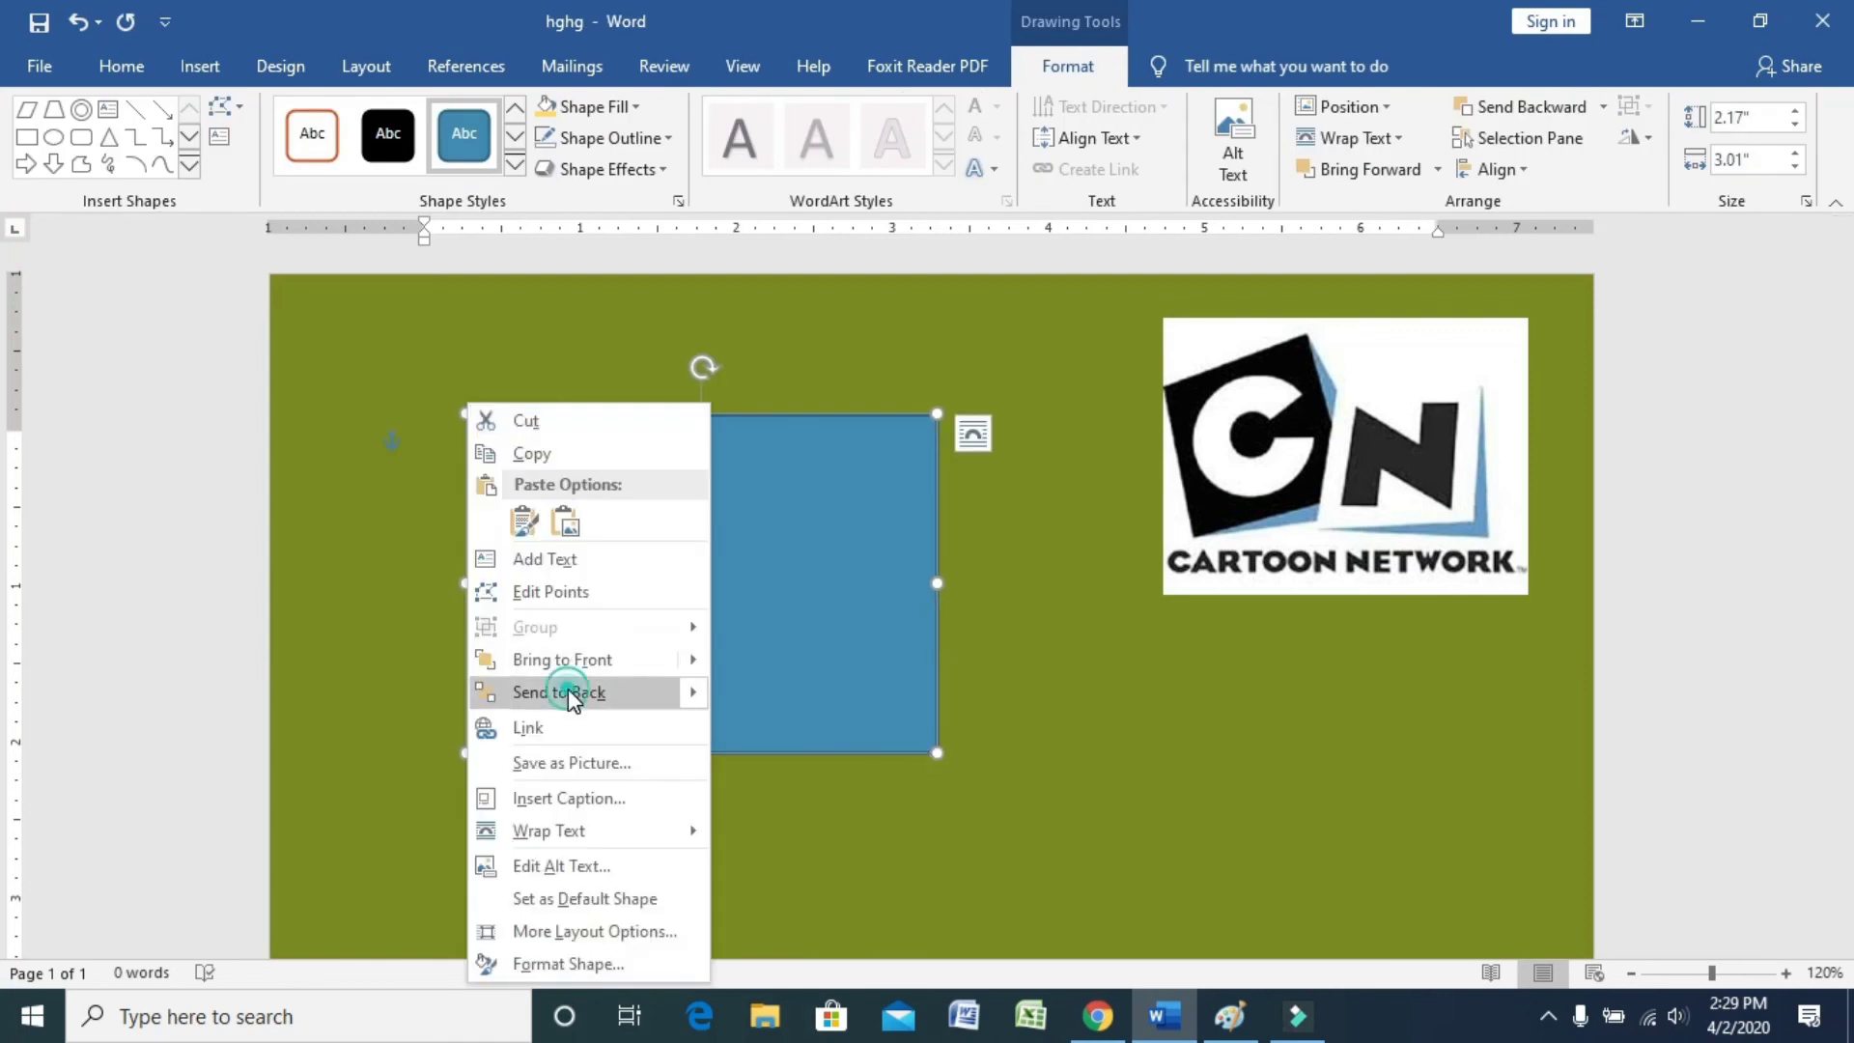
left_click(568, 687)
Step: Nudge the blue rectangle and trim its right and bottom edges to frame the logo, about 1.92" by 2.92"
key("Right")
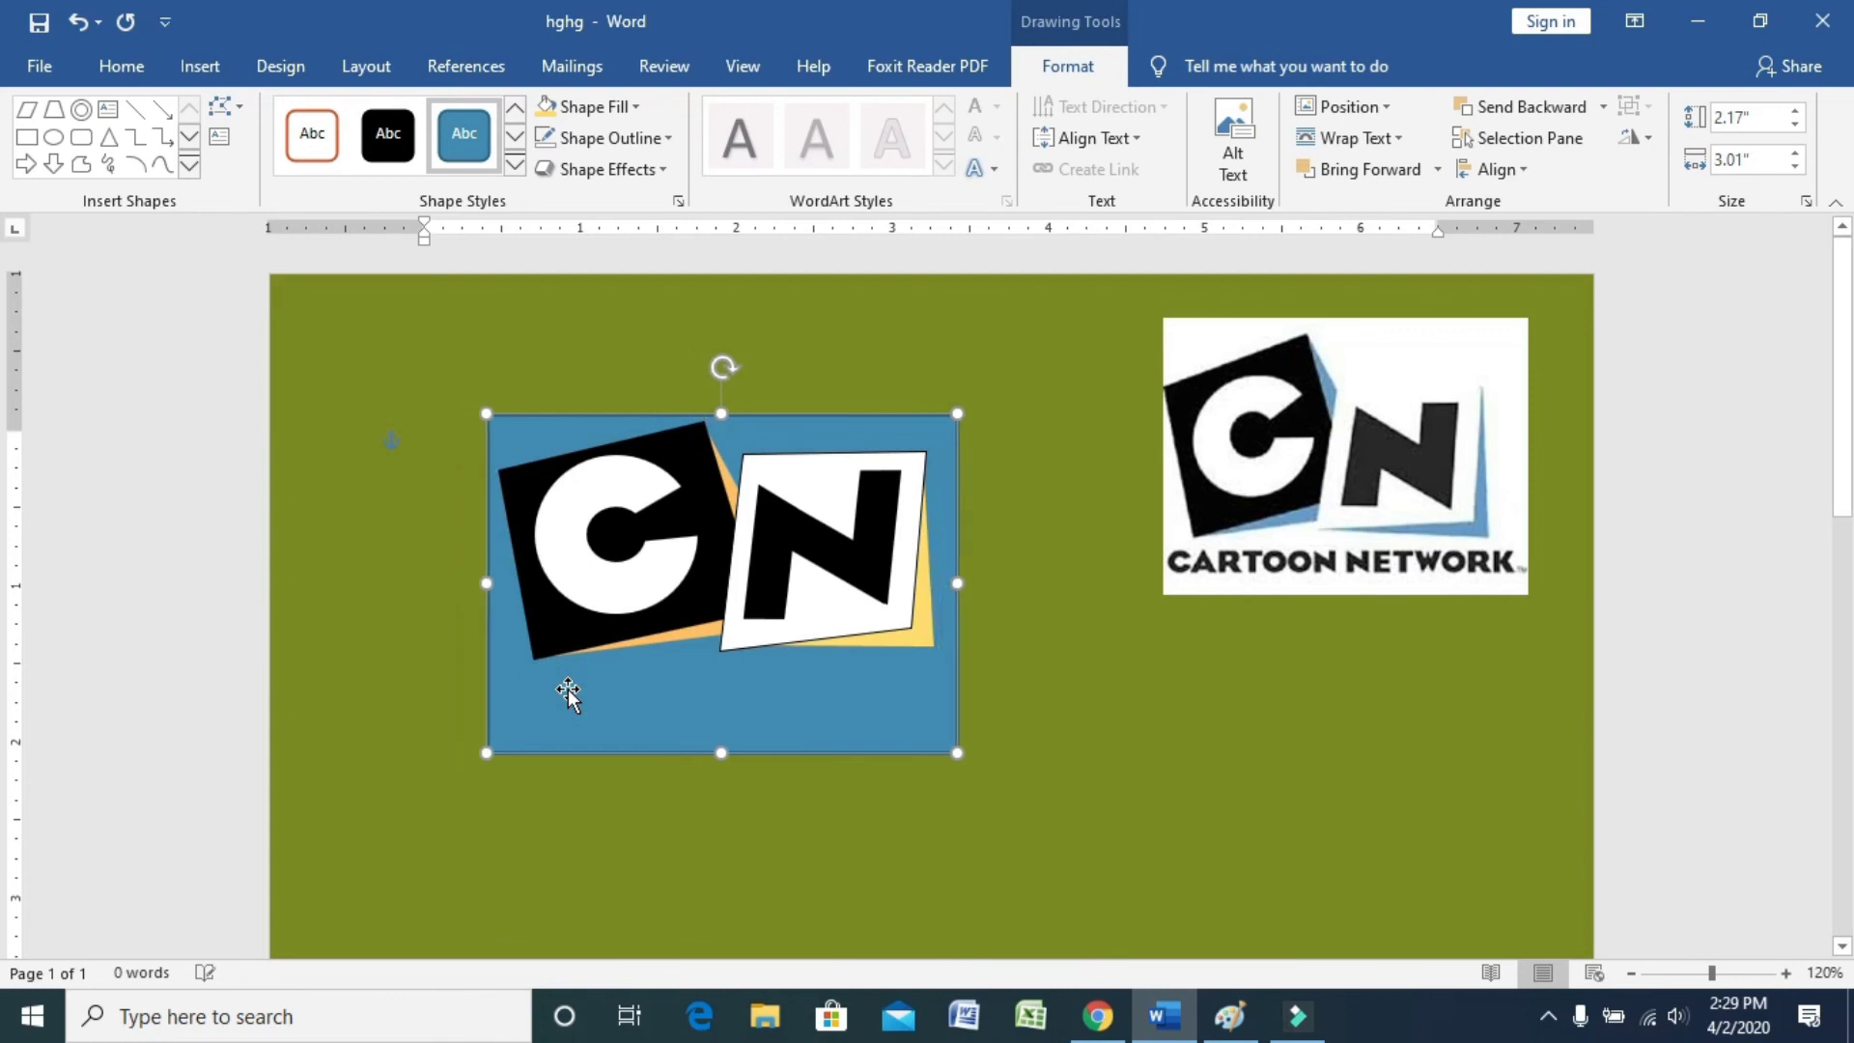
key("Right")
key("Left")
key("Left")
key("Left")
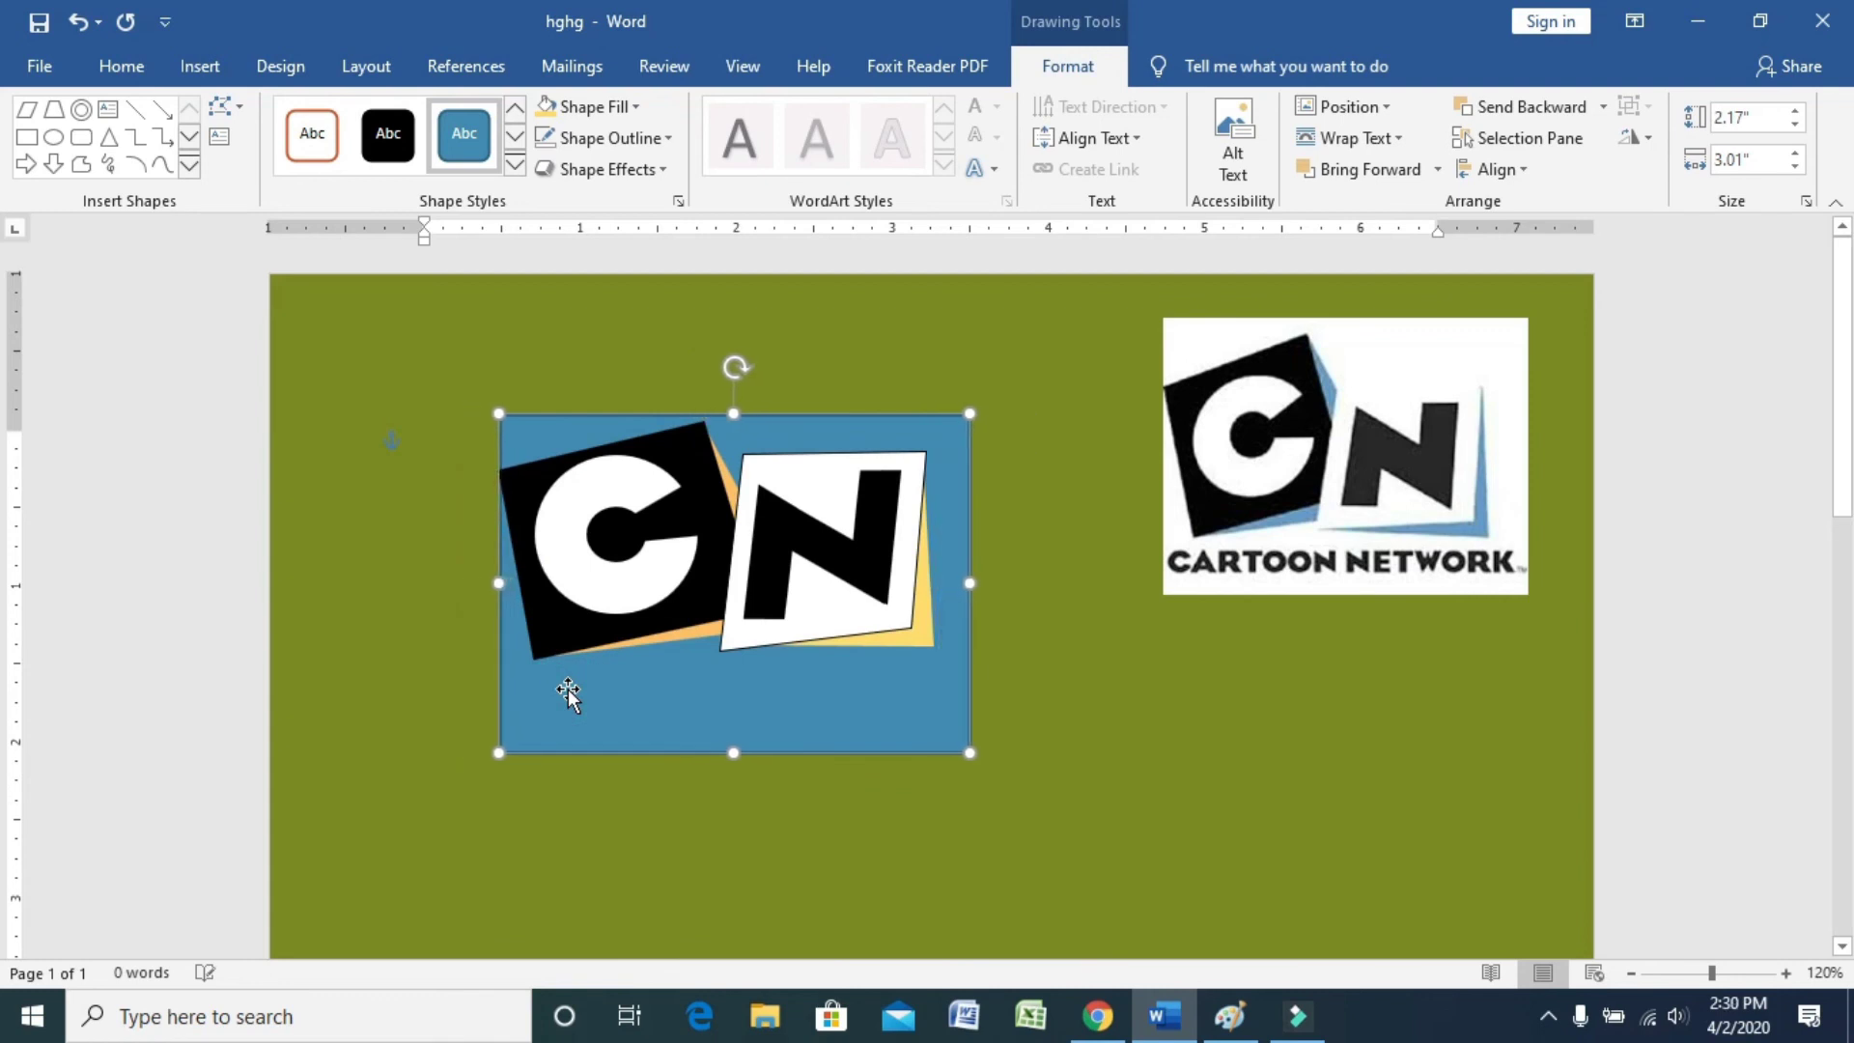
key("Left")
key("Left")
key("Left")
key("Left")
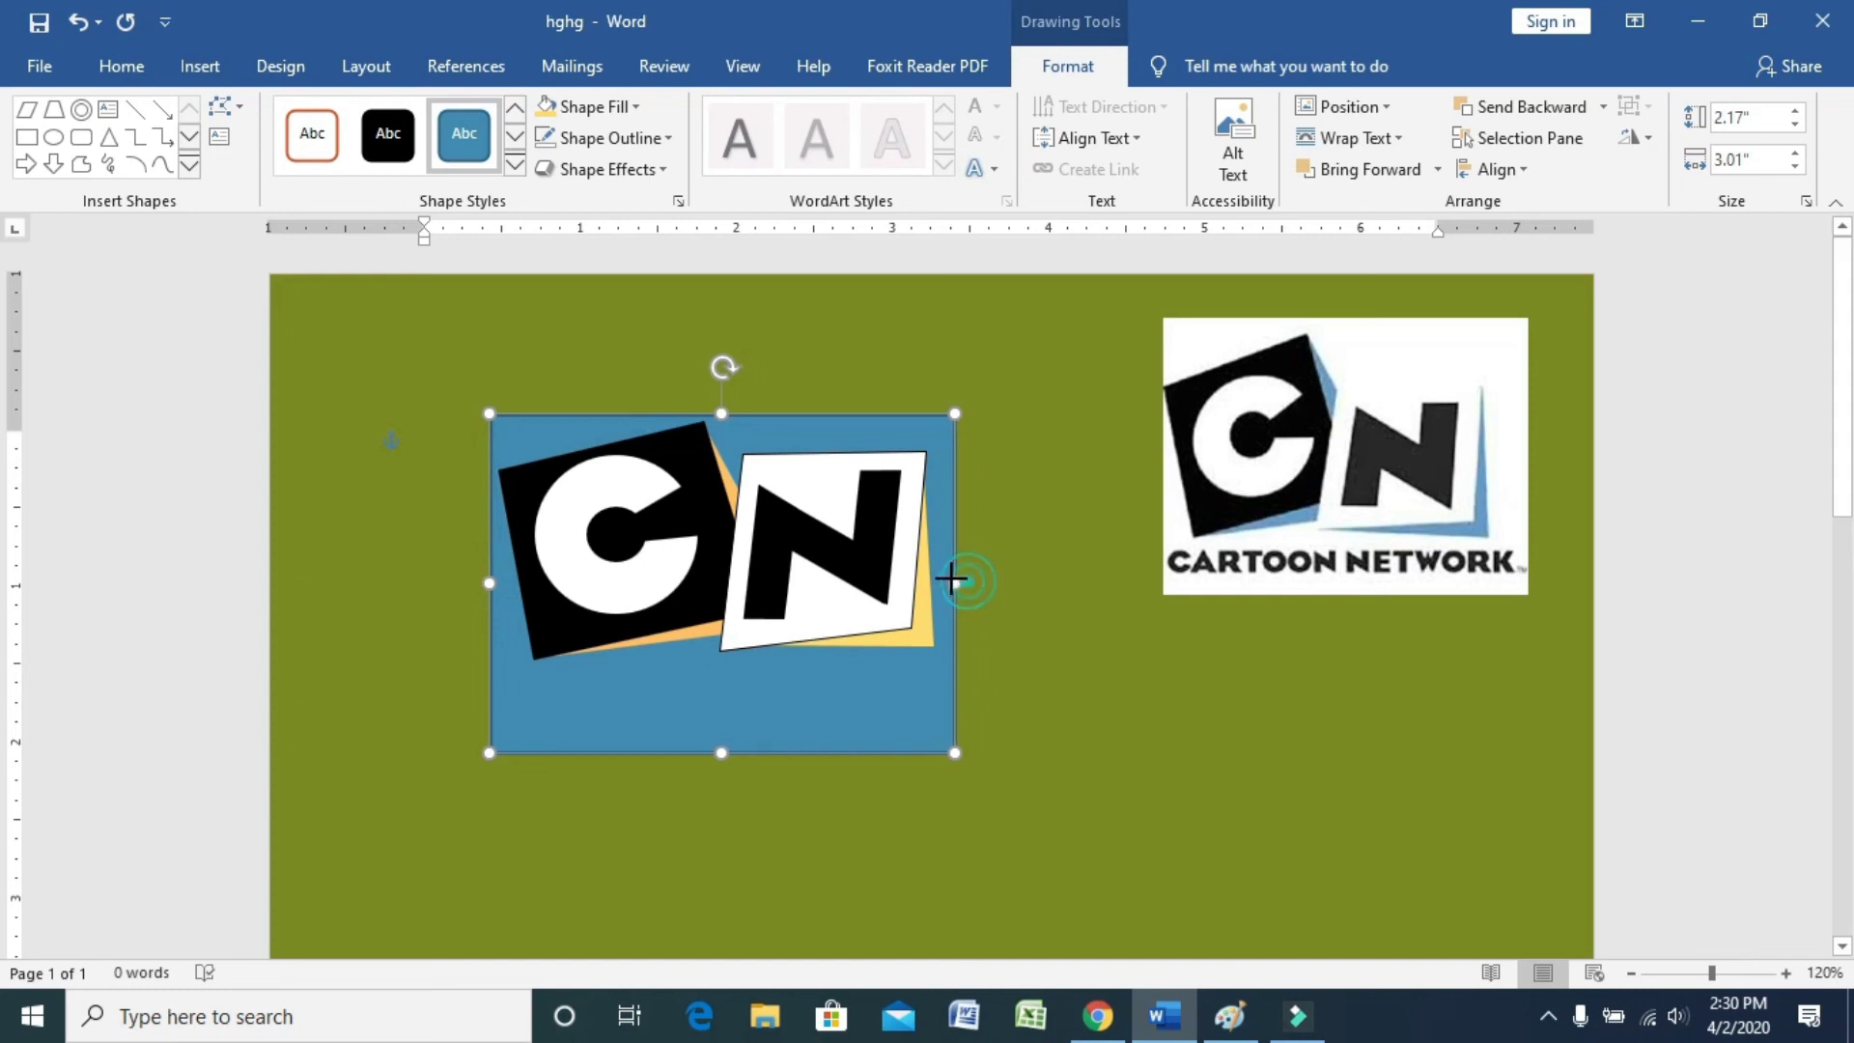
left_click_drag(960, 582, 947, 579)
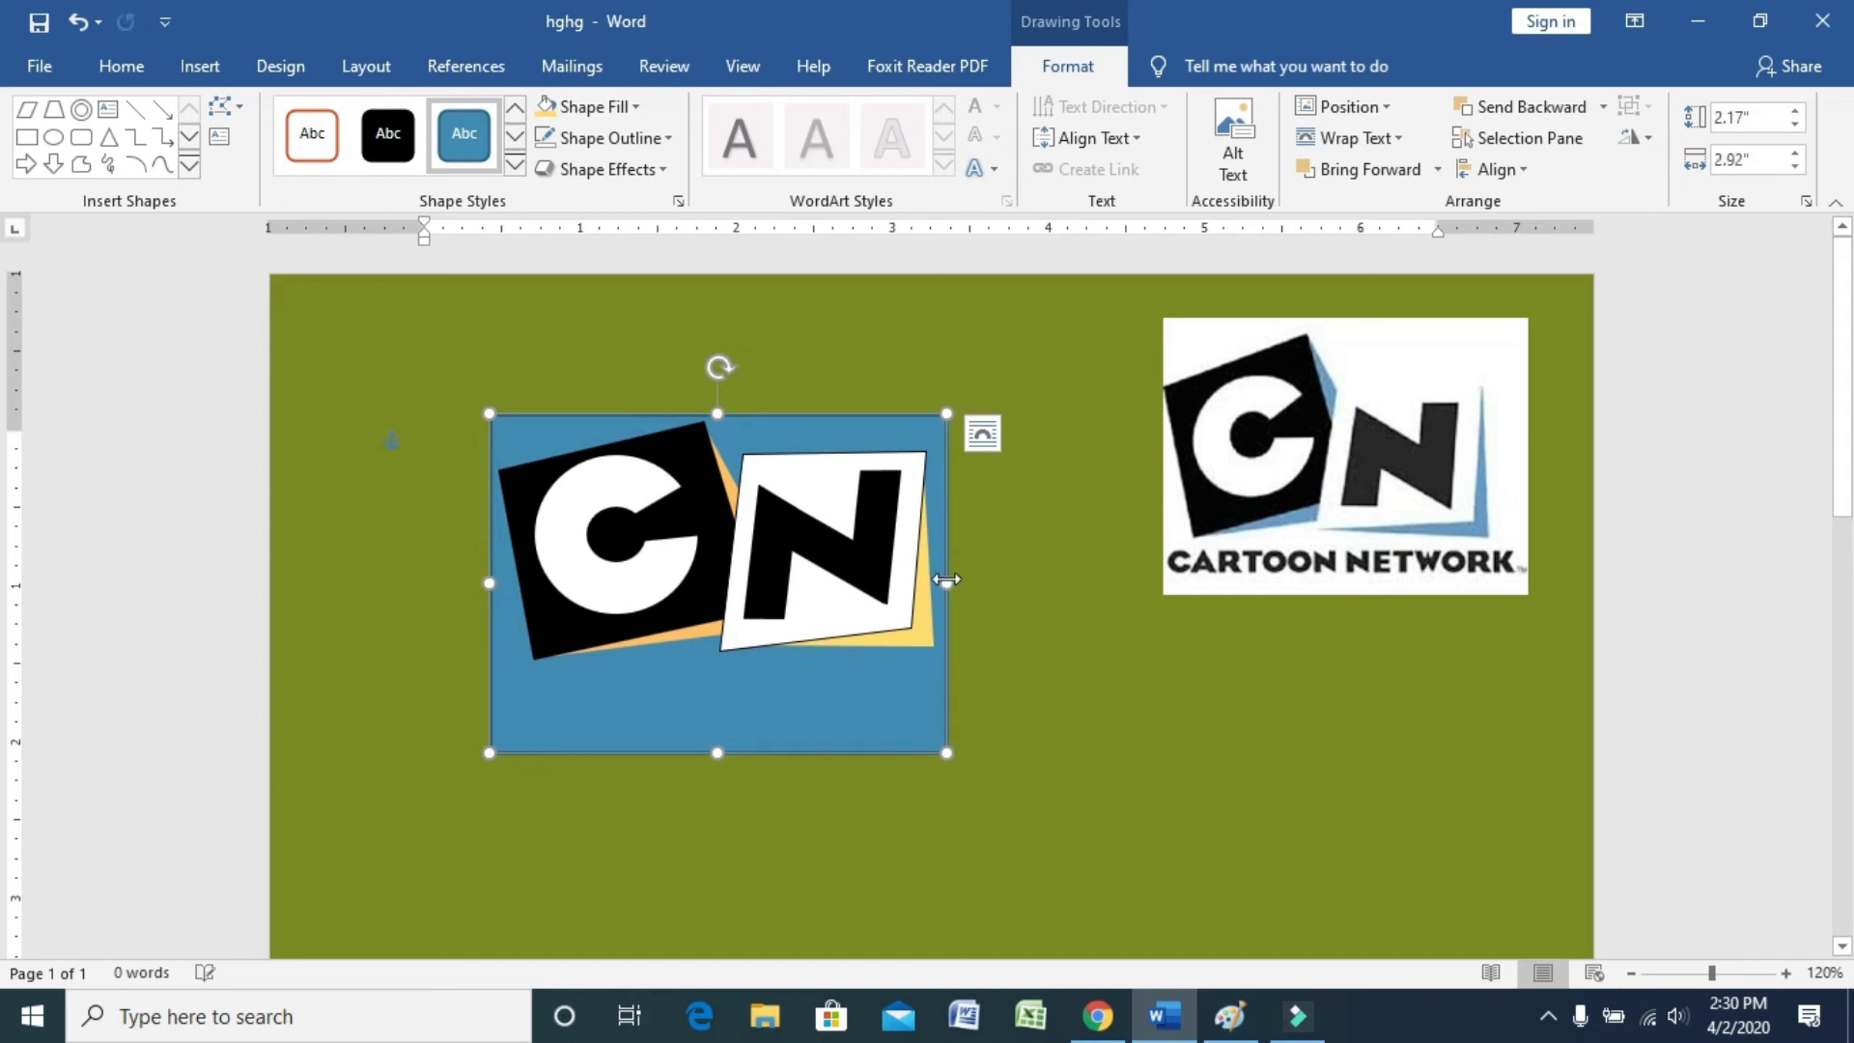
left_click_drag(715, 754, 715, 712)
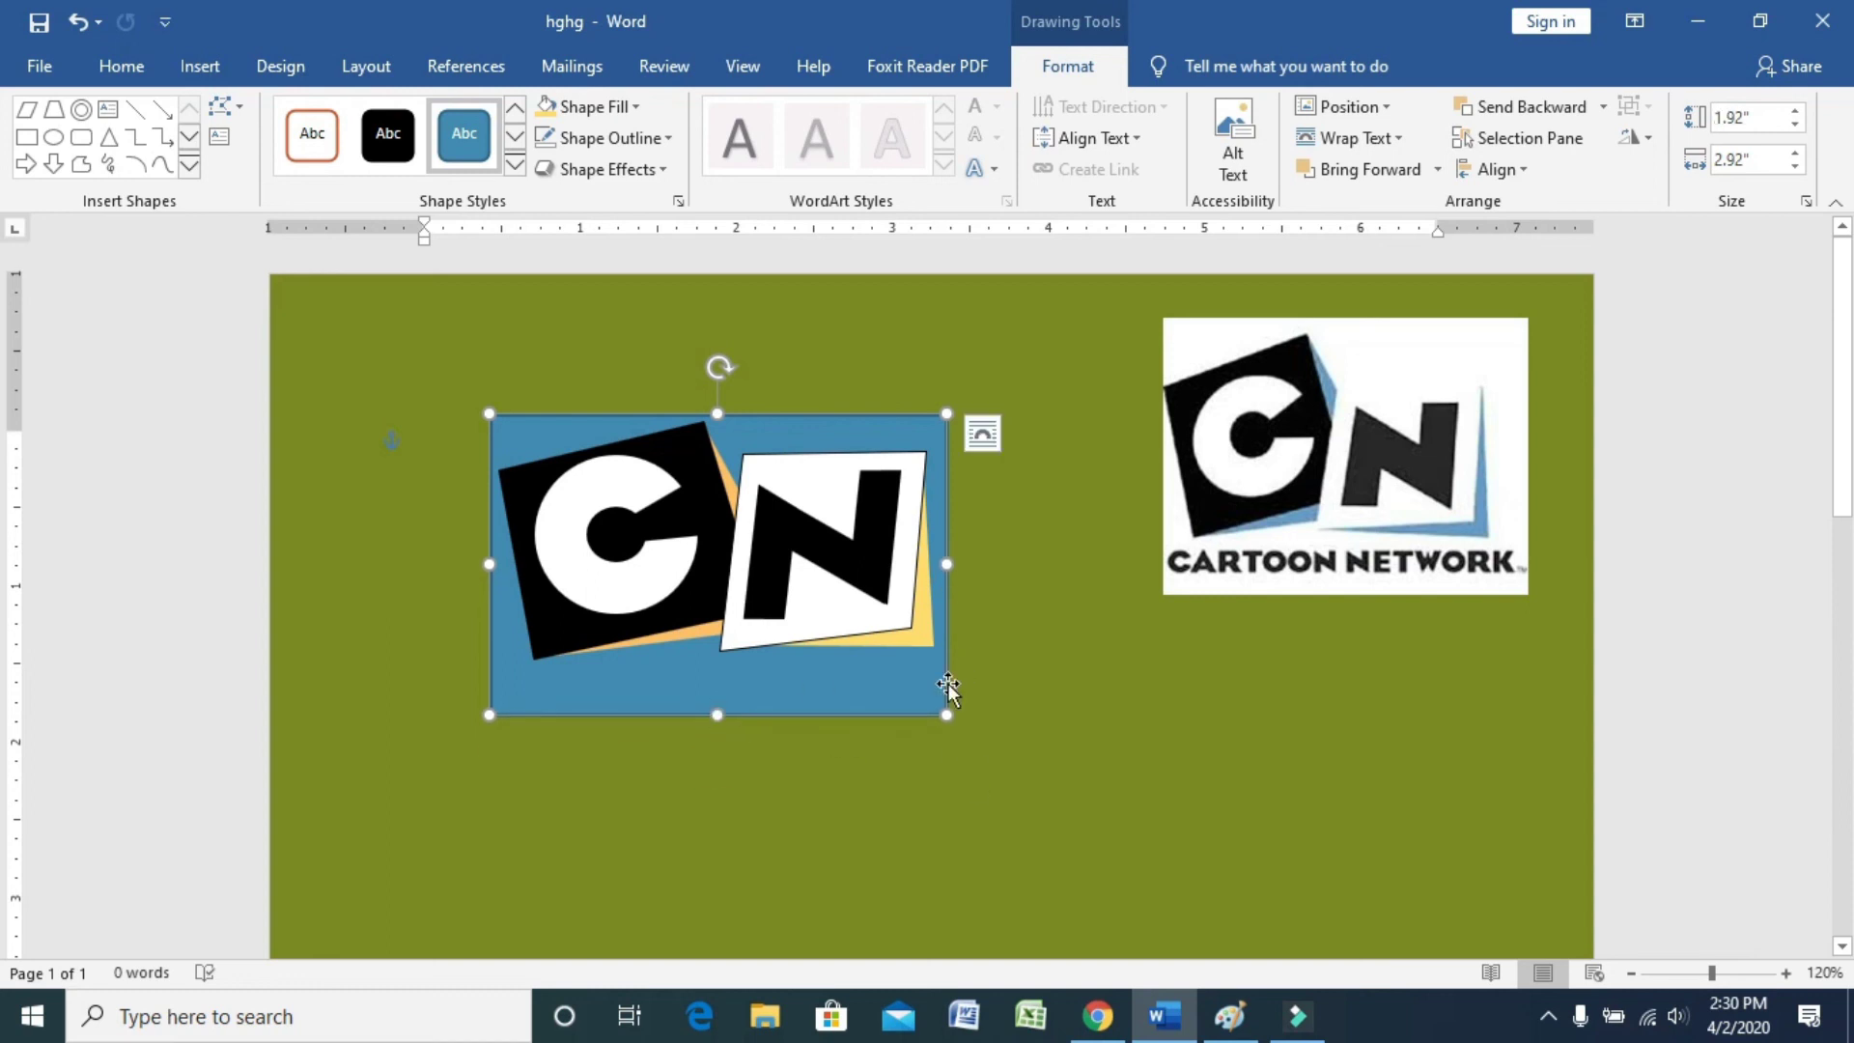
left_click(1038, 683)
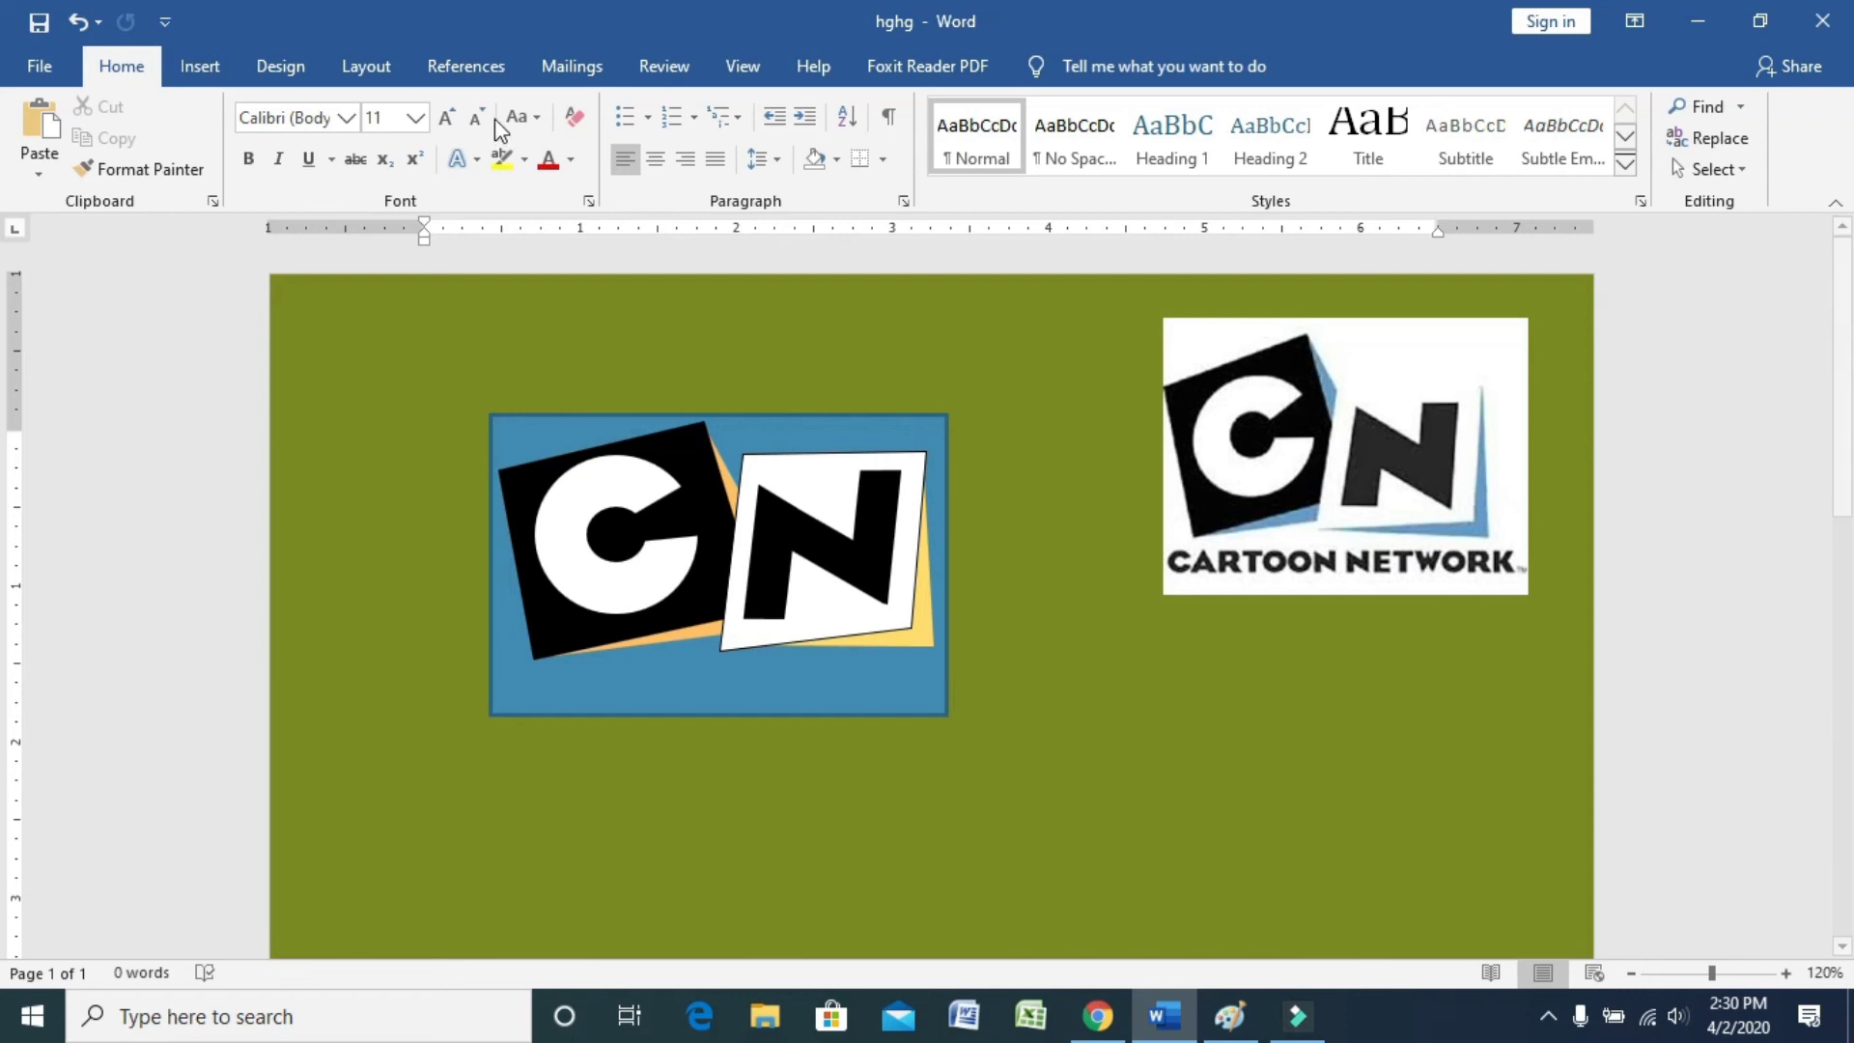
Step: Insert WordArt reading 'CARTOON NETWORK'
left_click(211, 67)
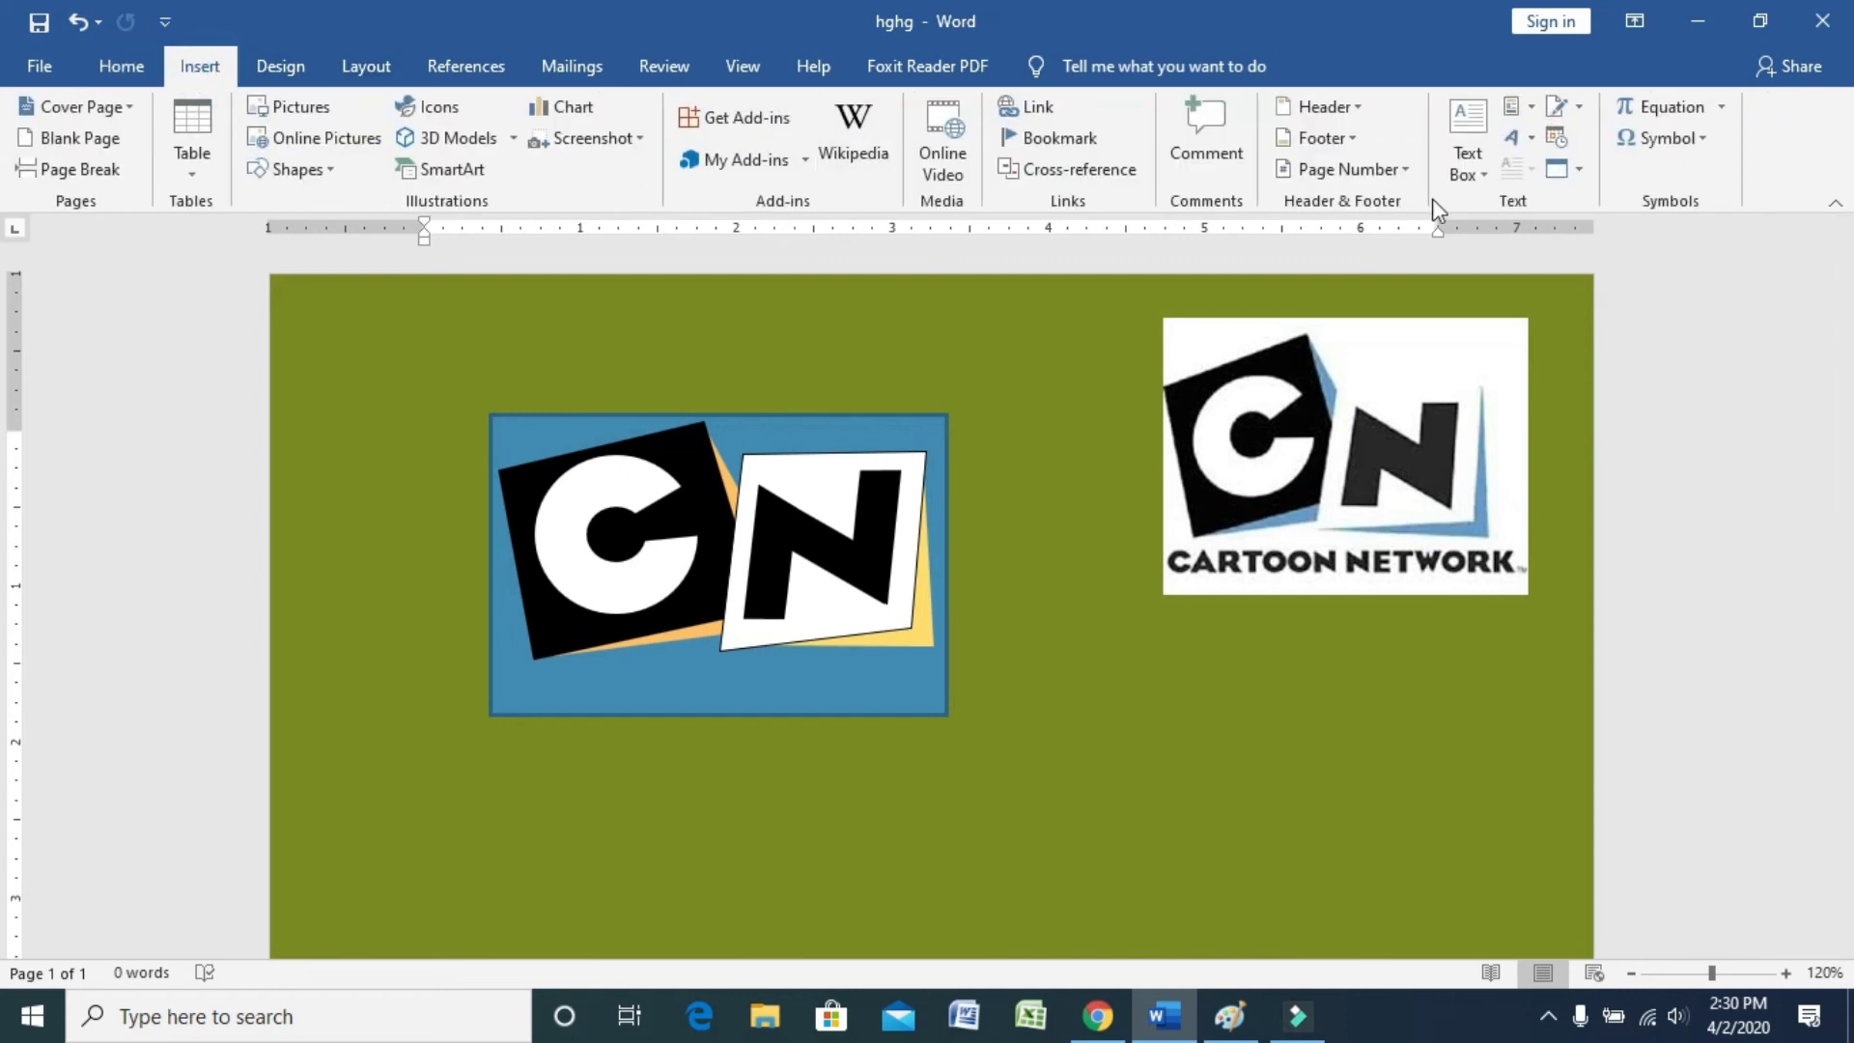
left_click(1533, 143)
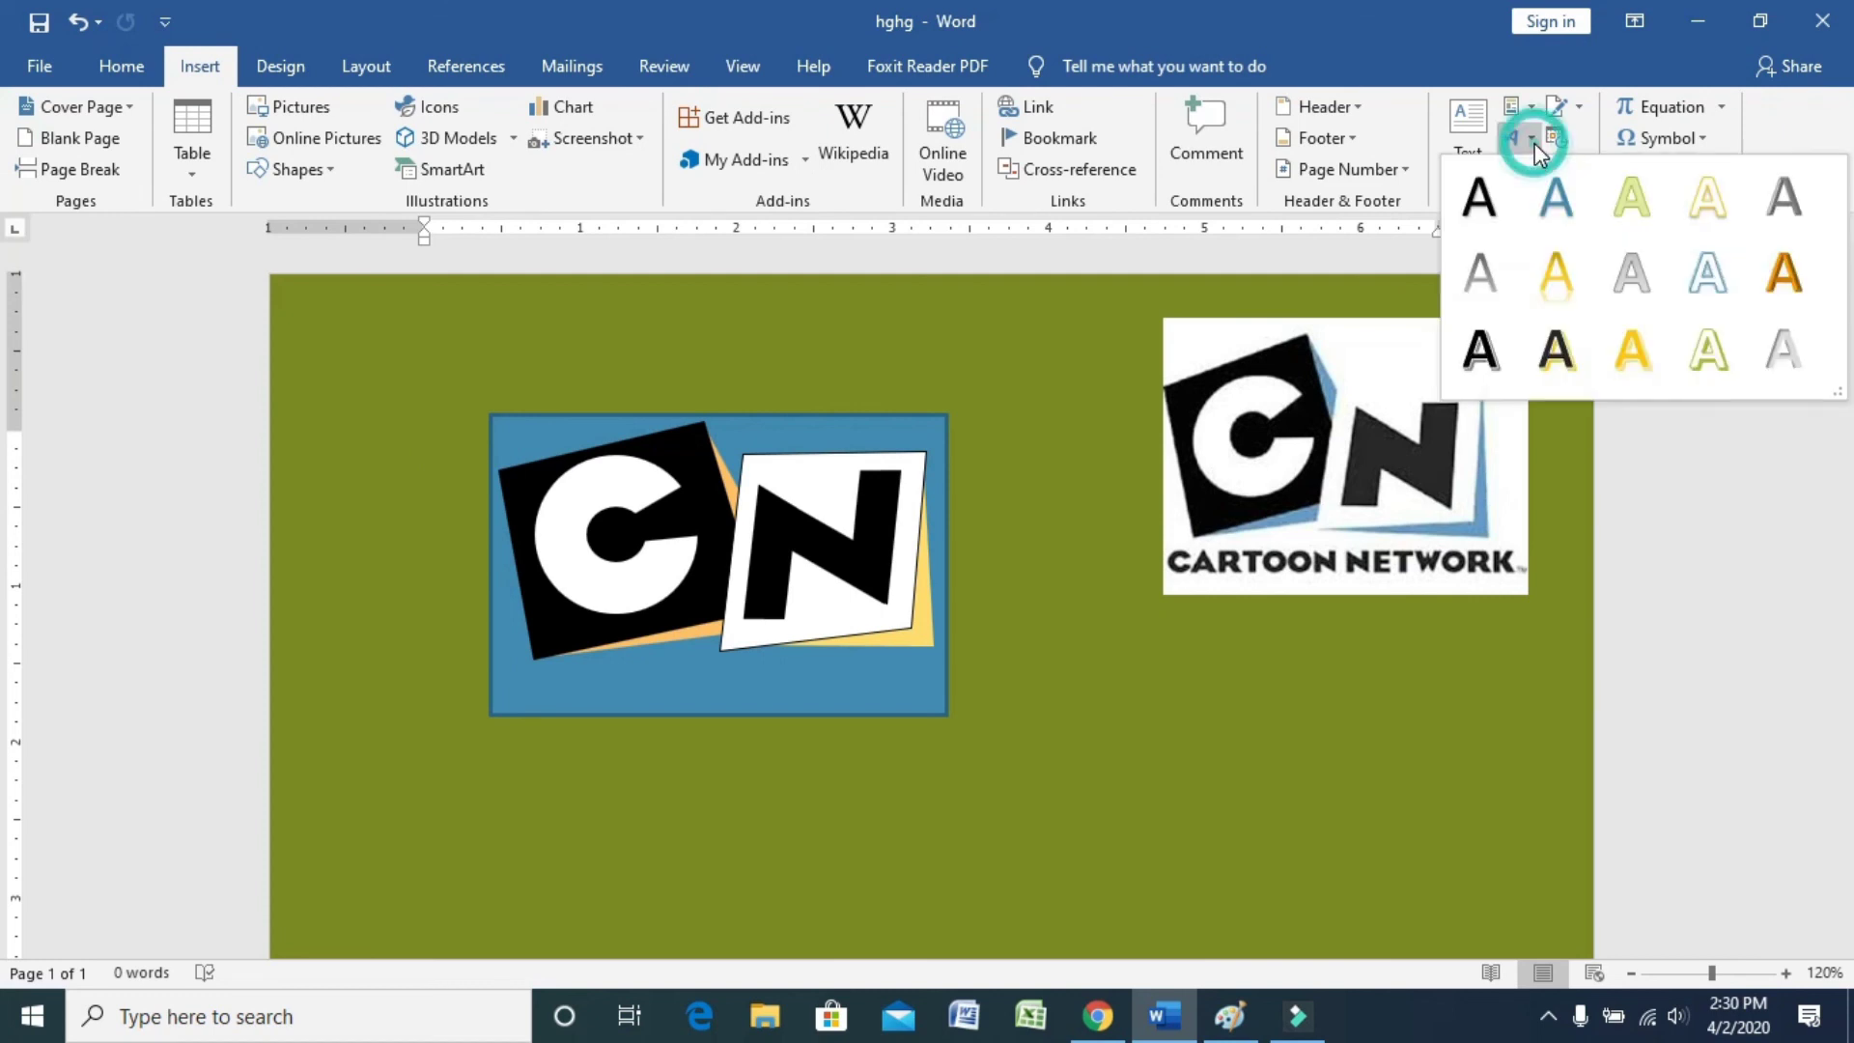
left_click(1708, 338)
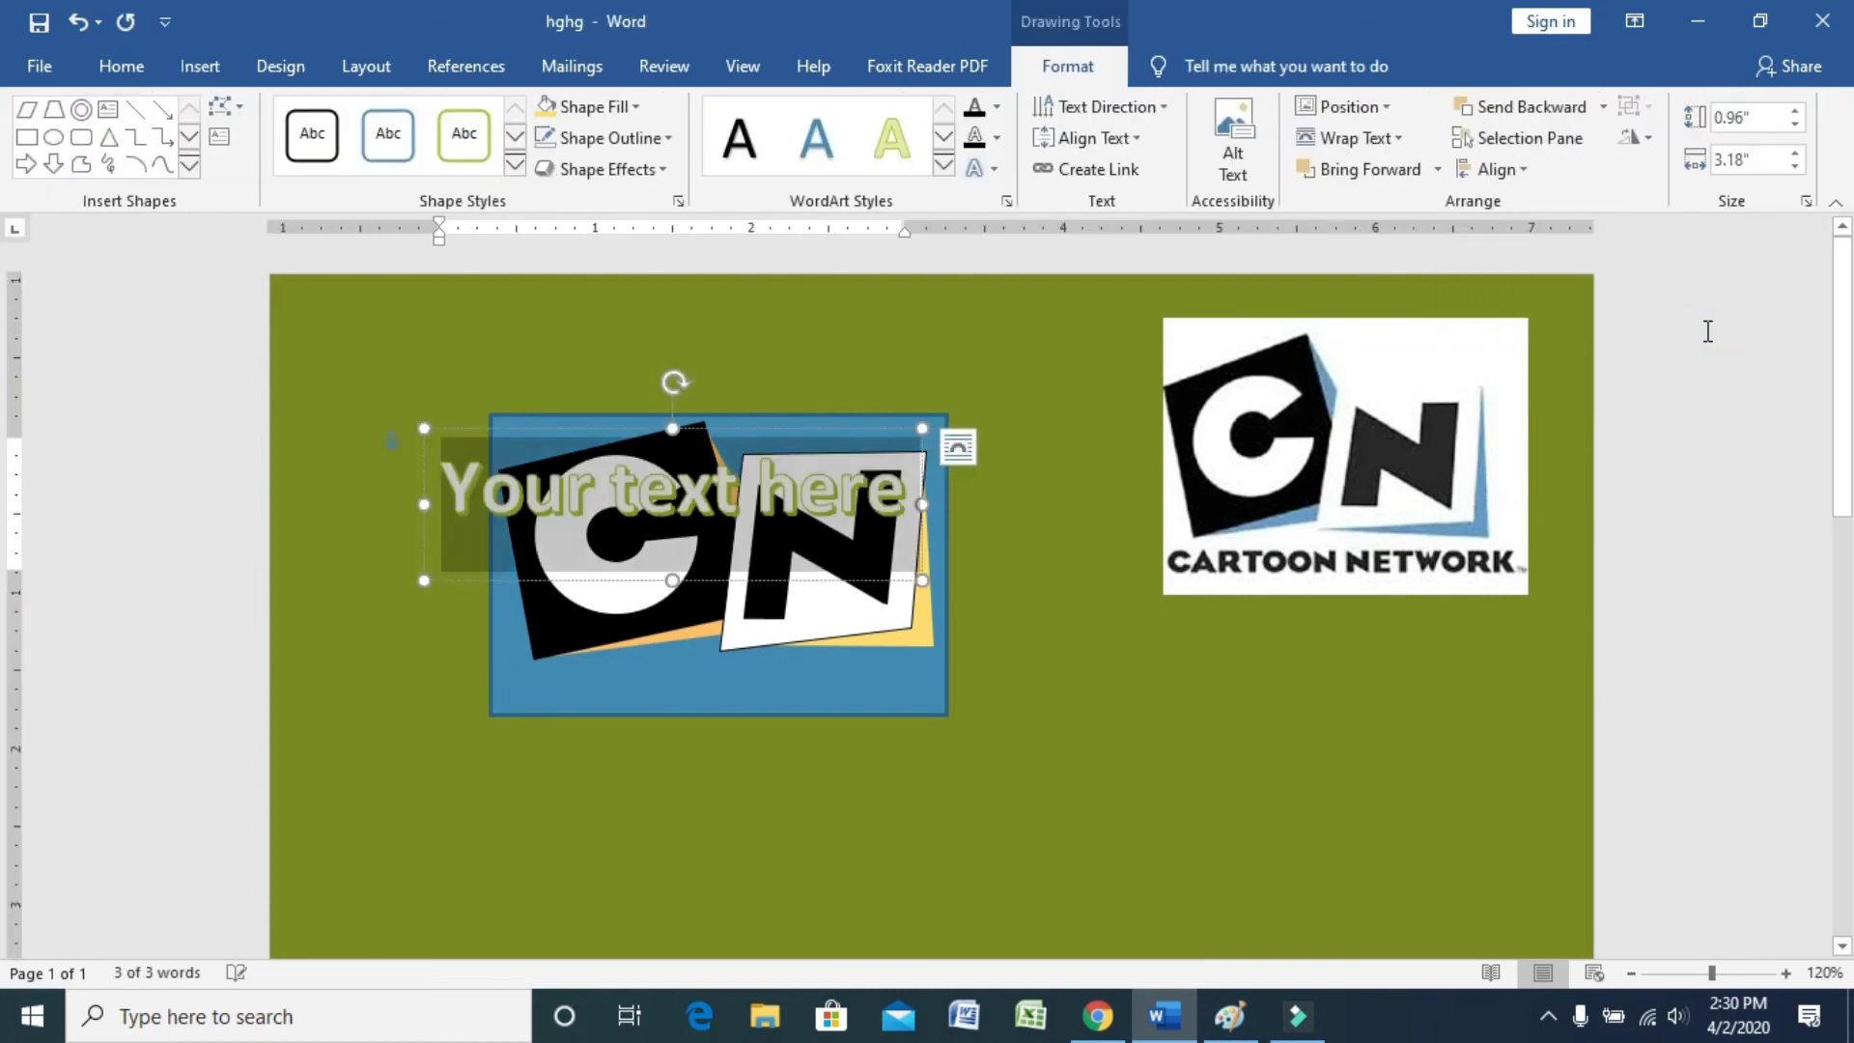
type("CARTOON NETWORK")
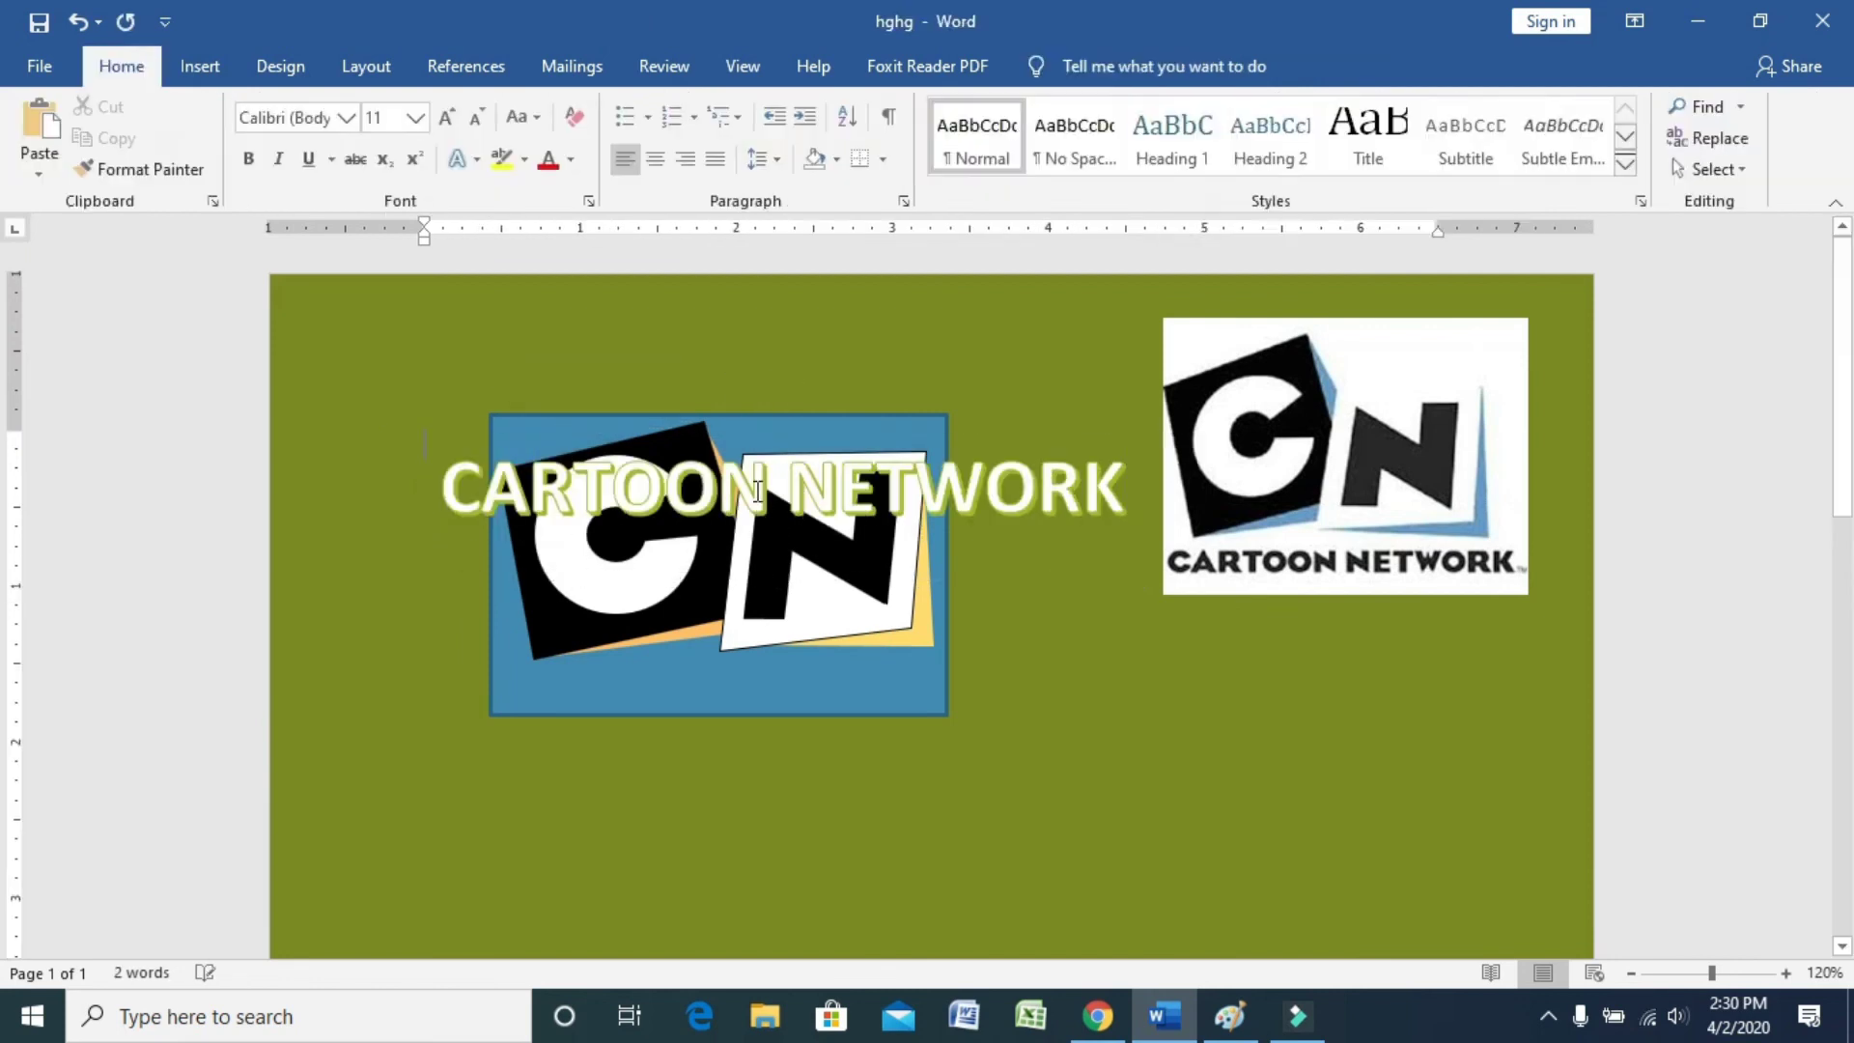
Step: Resize the WordArt box to one line and place it along the blue rectangle's bottom
mouse_move(840, 553)
left_mouse_down()
mouse_move(1070, 554)
mouse_move(1282, 599)
left_mouse_up()
left_click_drag(1115, 425, 987, 644)
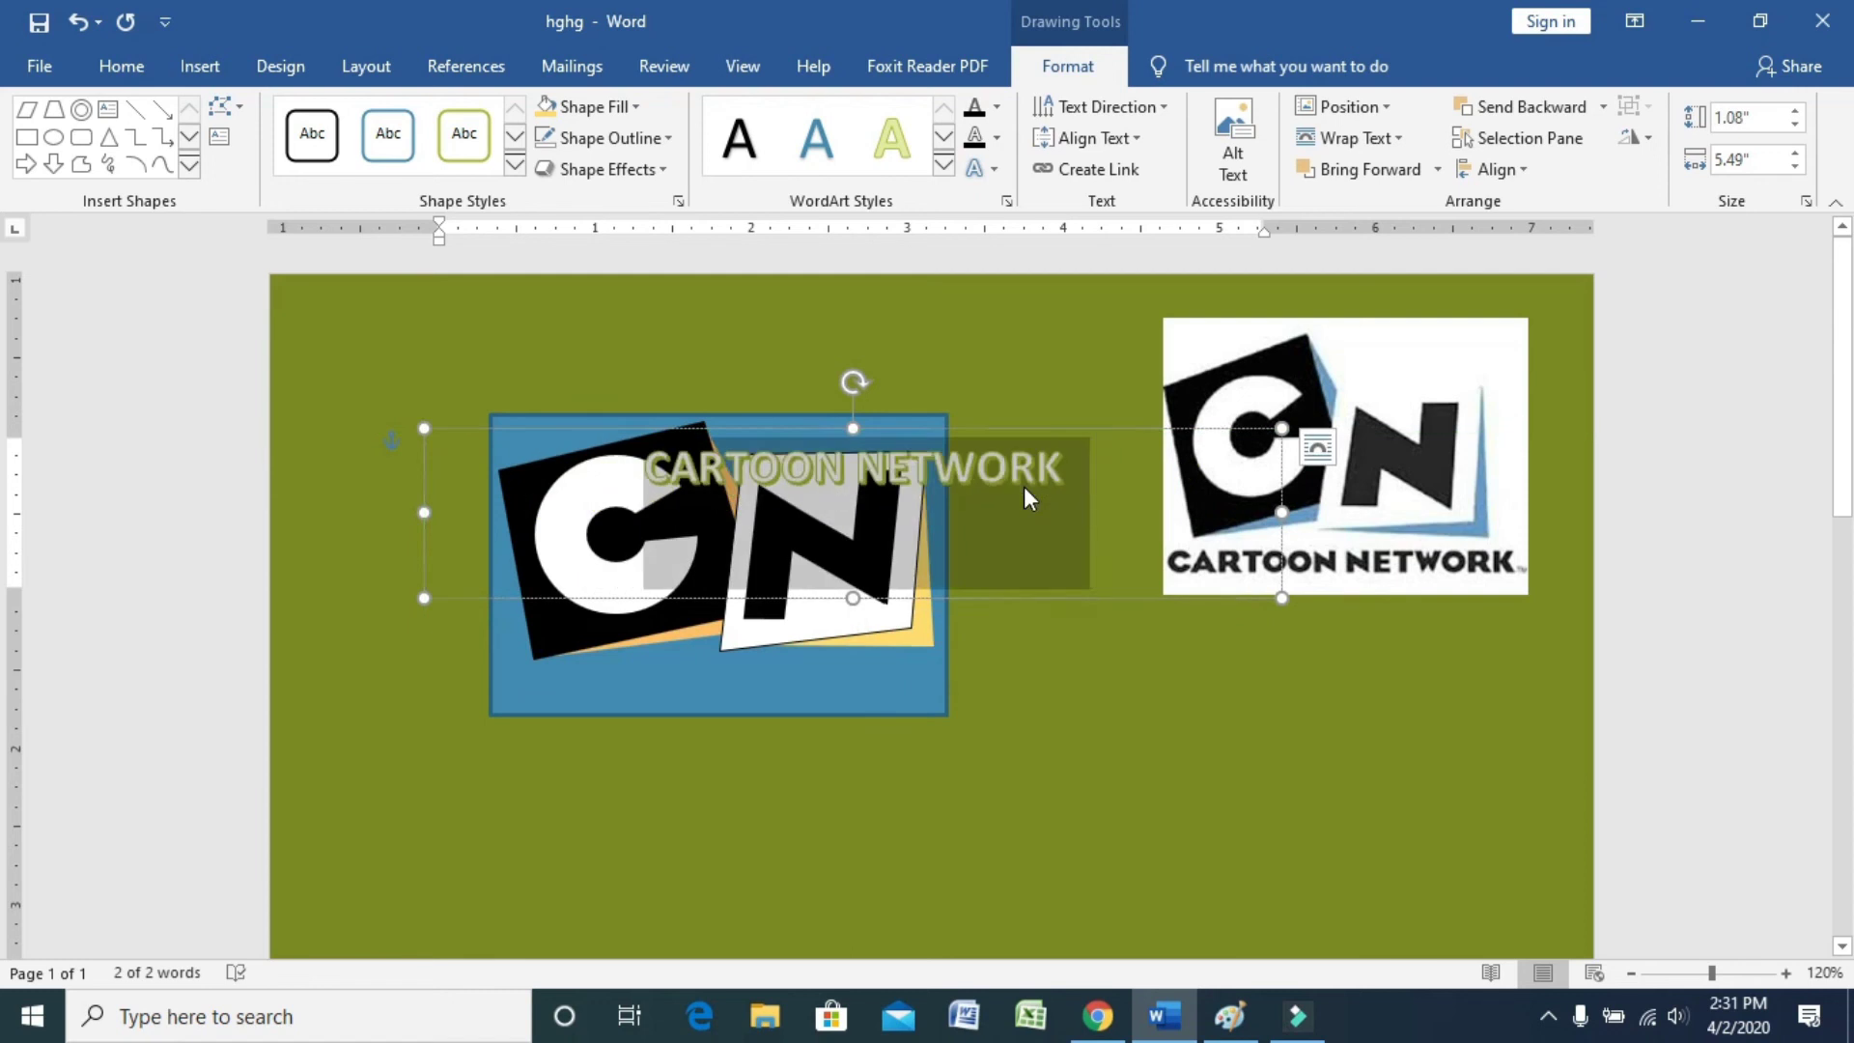
left_click_drag(1153, 725, 948, 725)
left_click_drag(294, 725, 485, 725)
left_click_drag(723, 812, 718, 714)
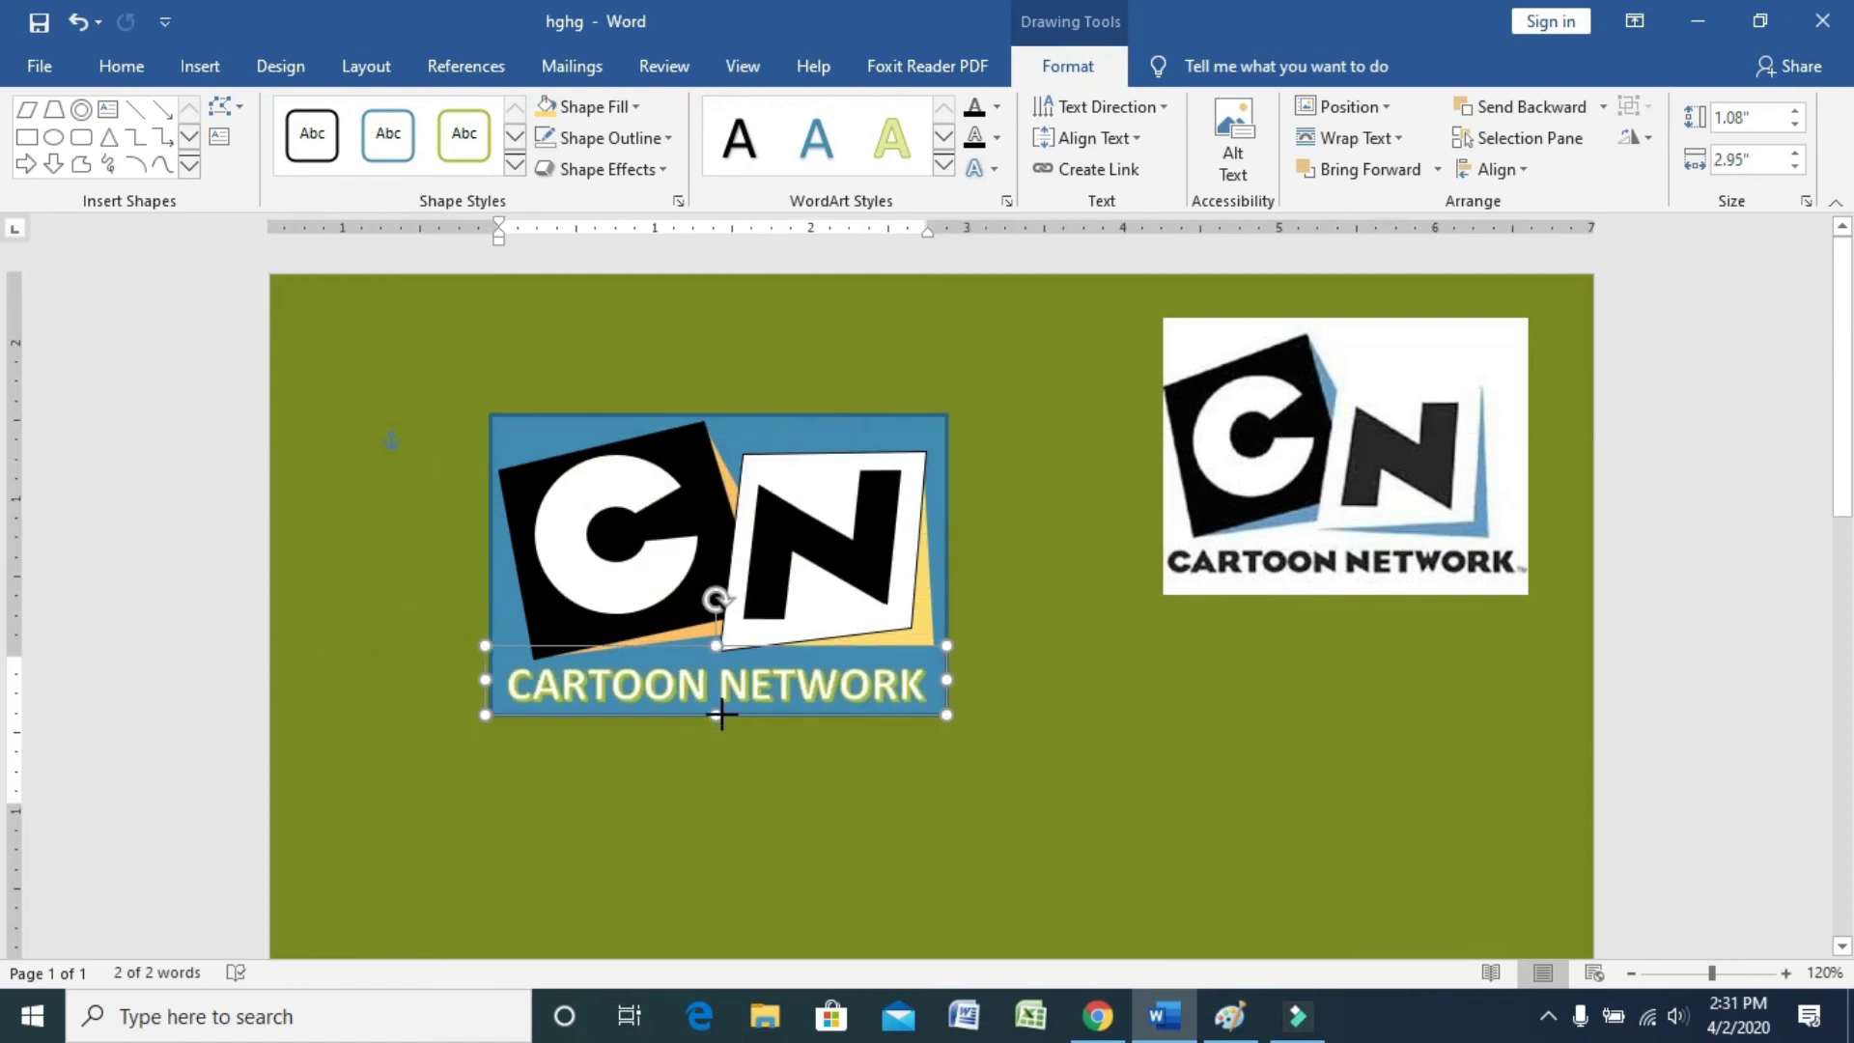
Step: Remove the yellow text outline from the CARTOON NETWORK caption
left_click(997, 137)
left_click(1018, 415)
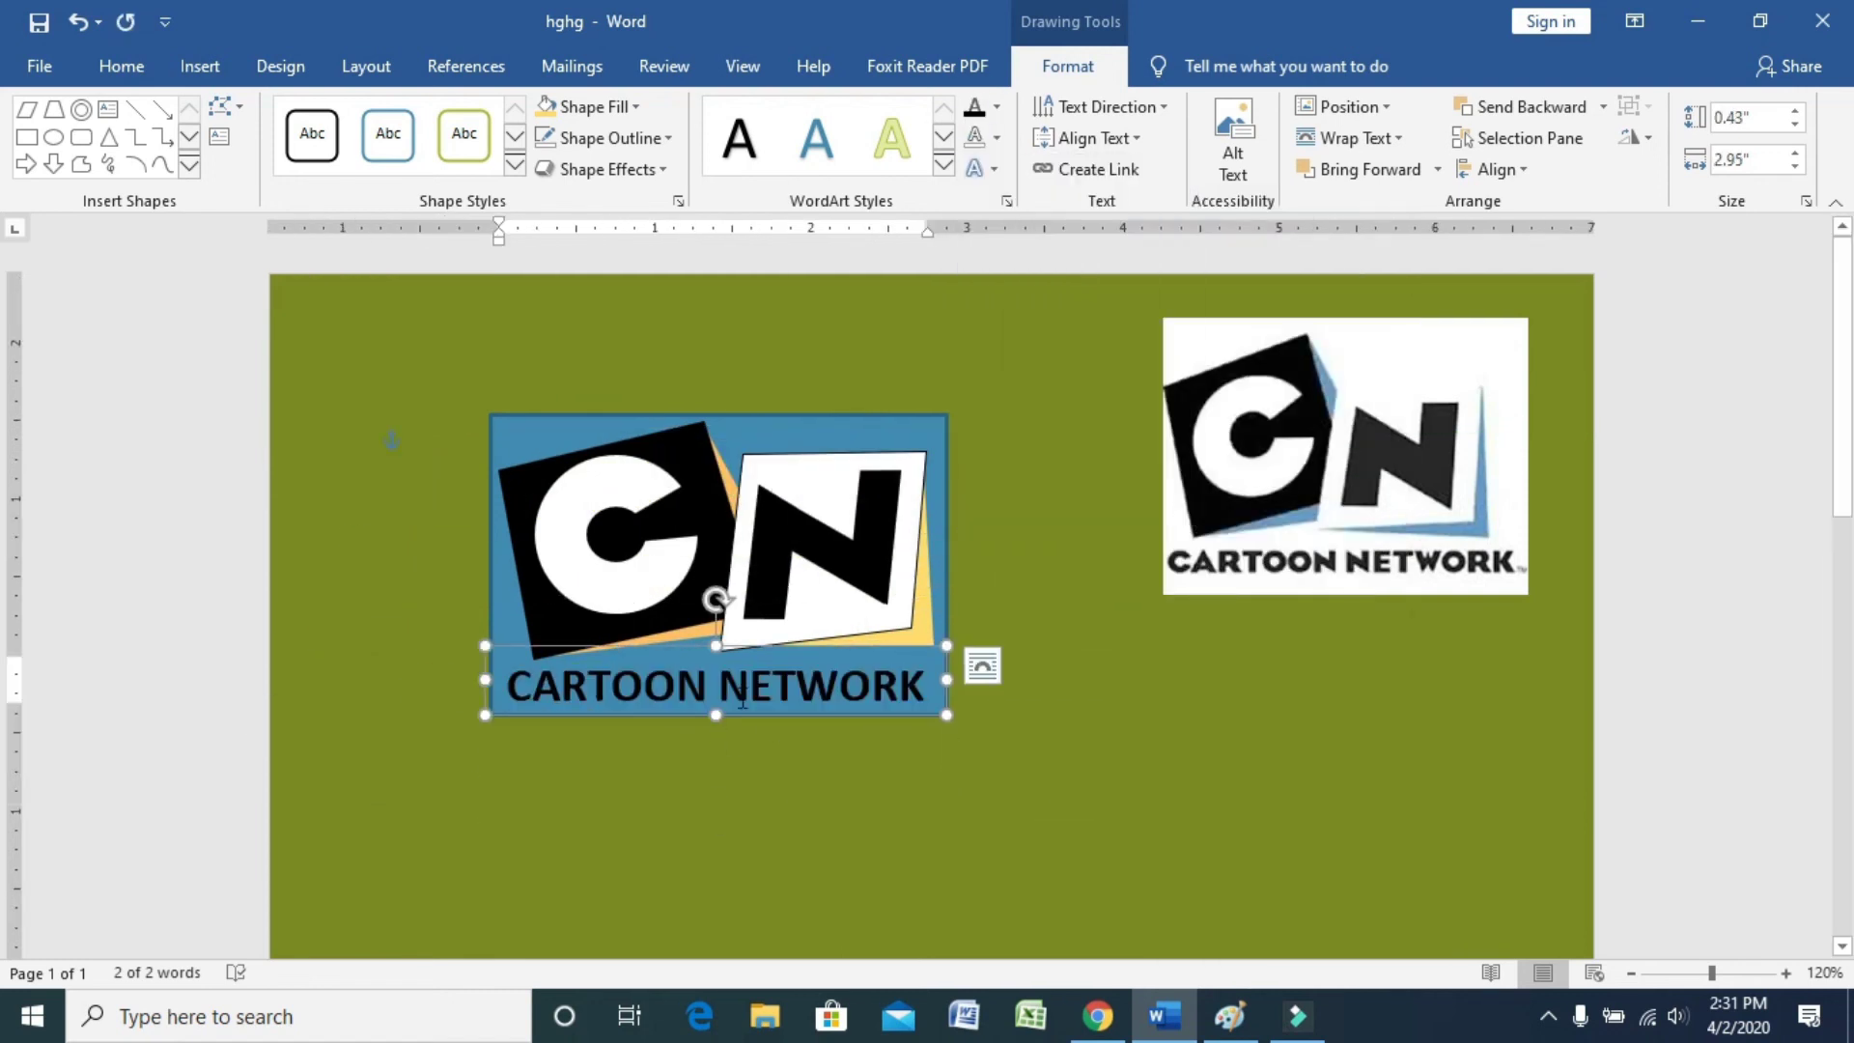
left_click(789, 686)
key("ctrl+f")
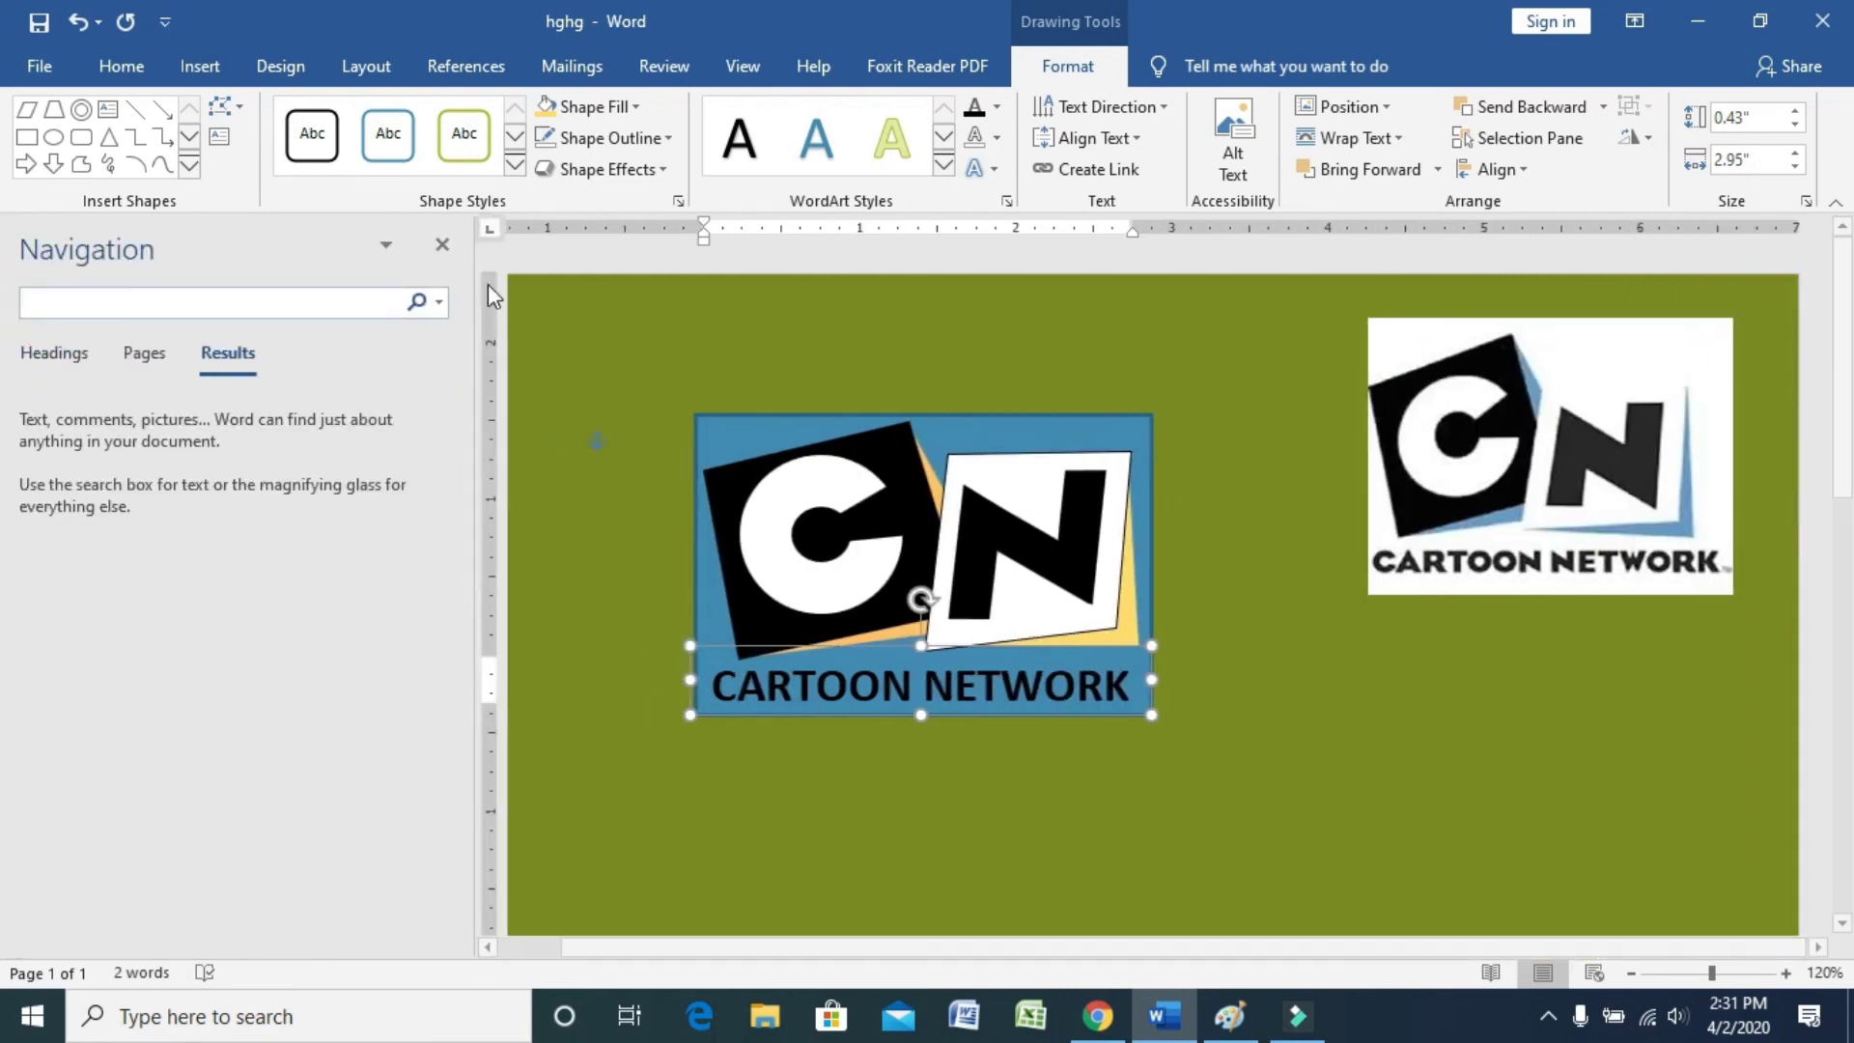
Step: Close the Navigation pane and set the caption font to Arial Black in the Font dialog
left_click(440, 247)
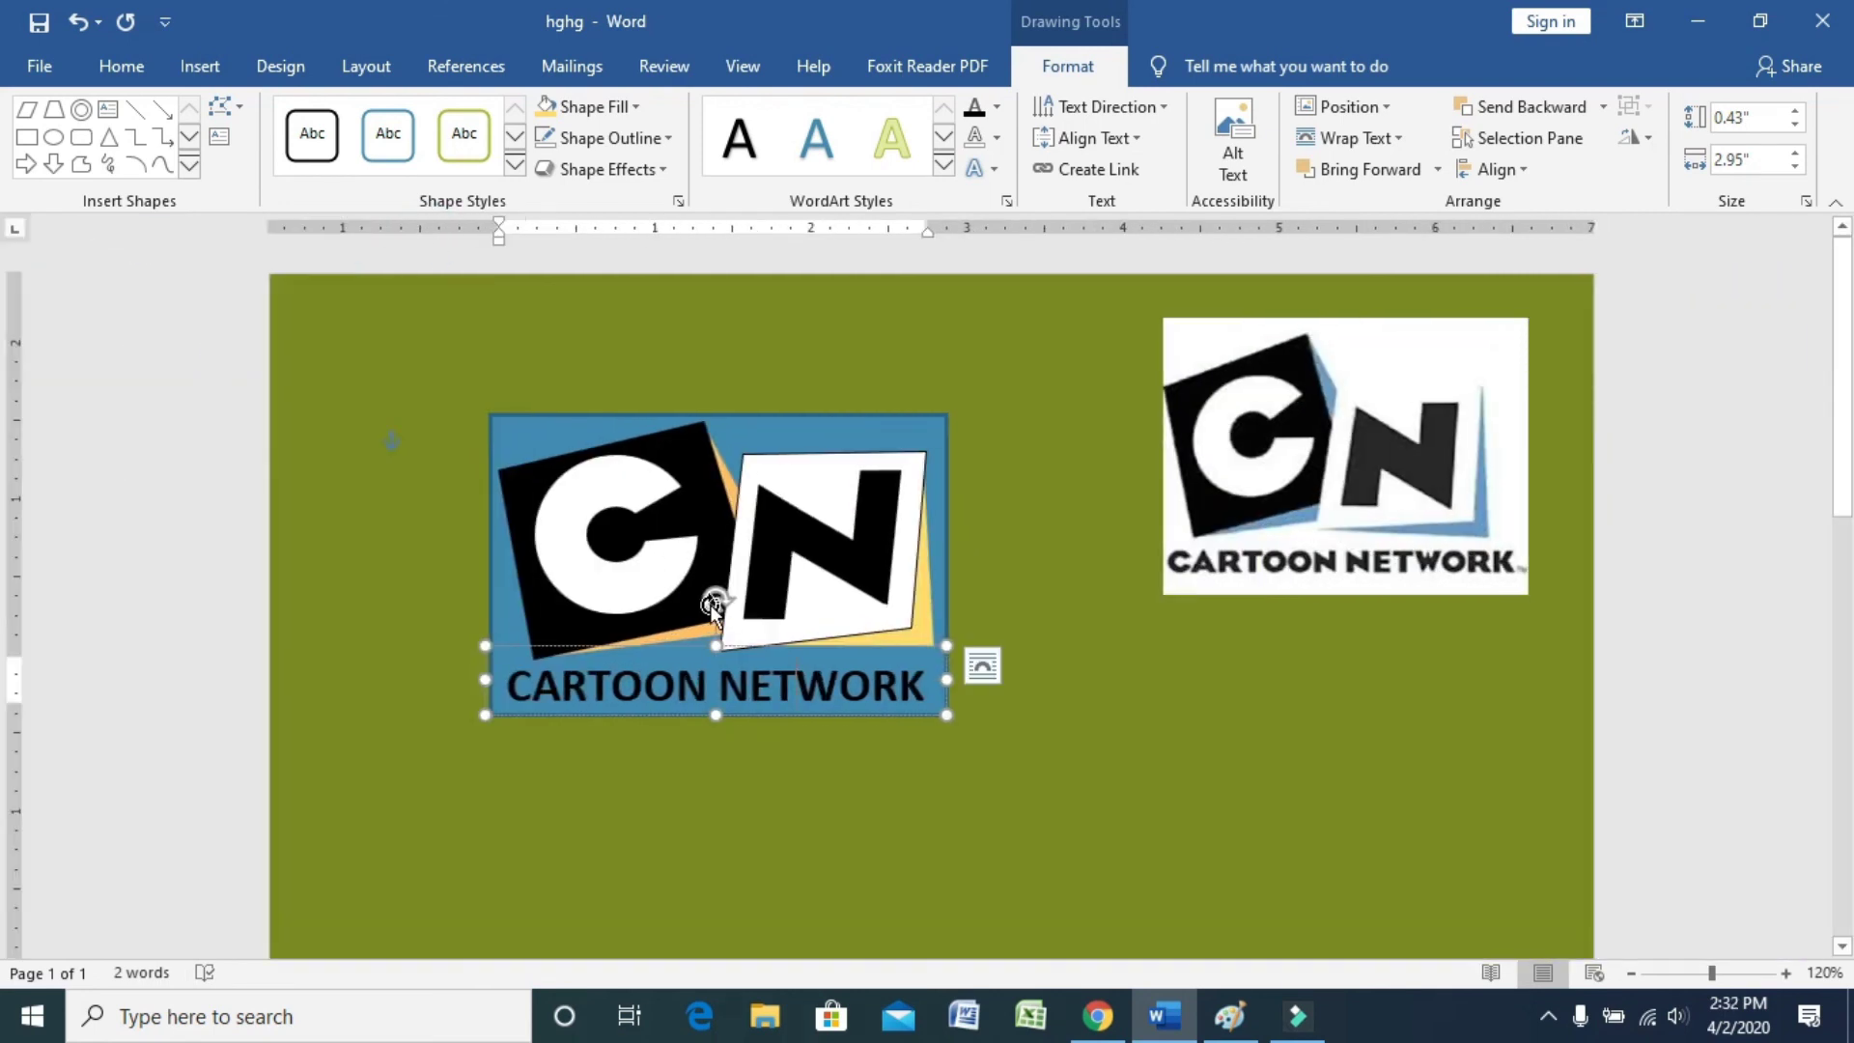
key("ctrl+d")
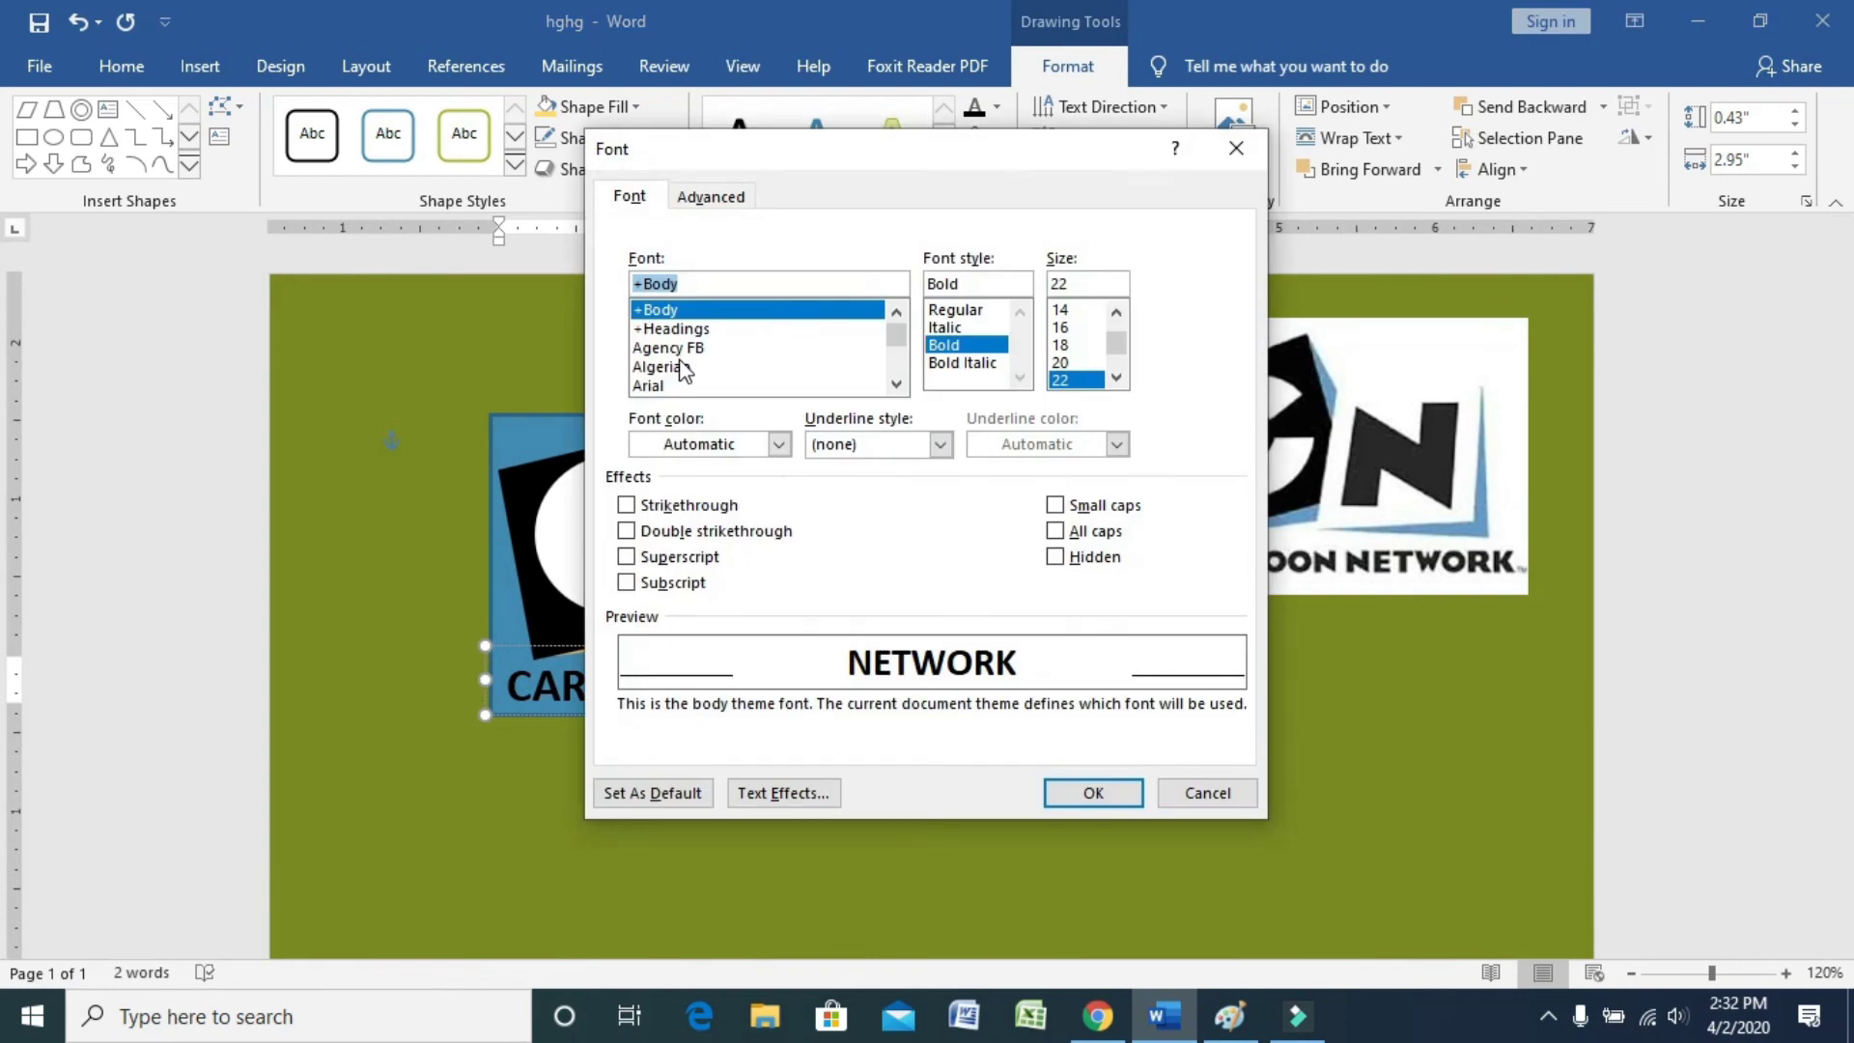
left_click(675, 367)
key("Down")
key("Down")
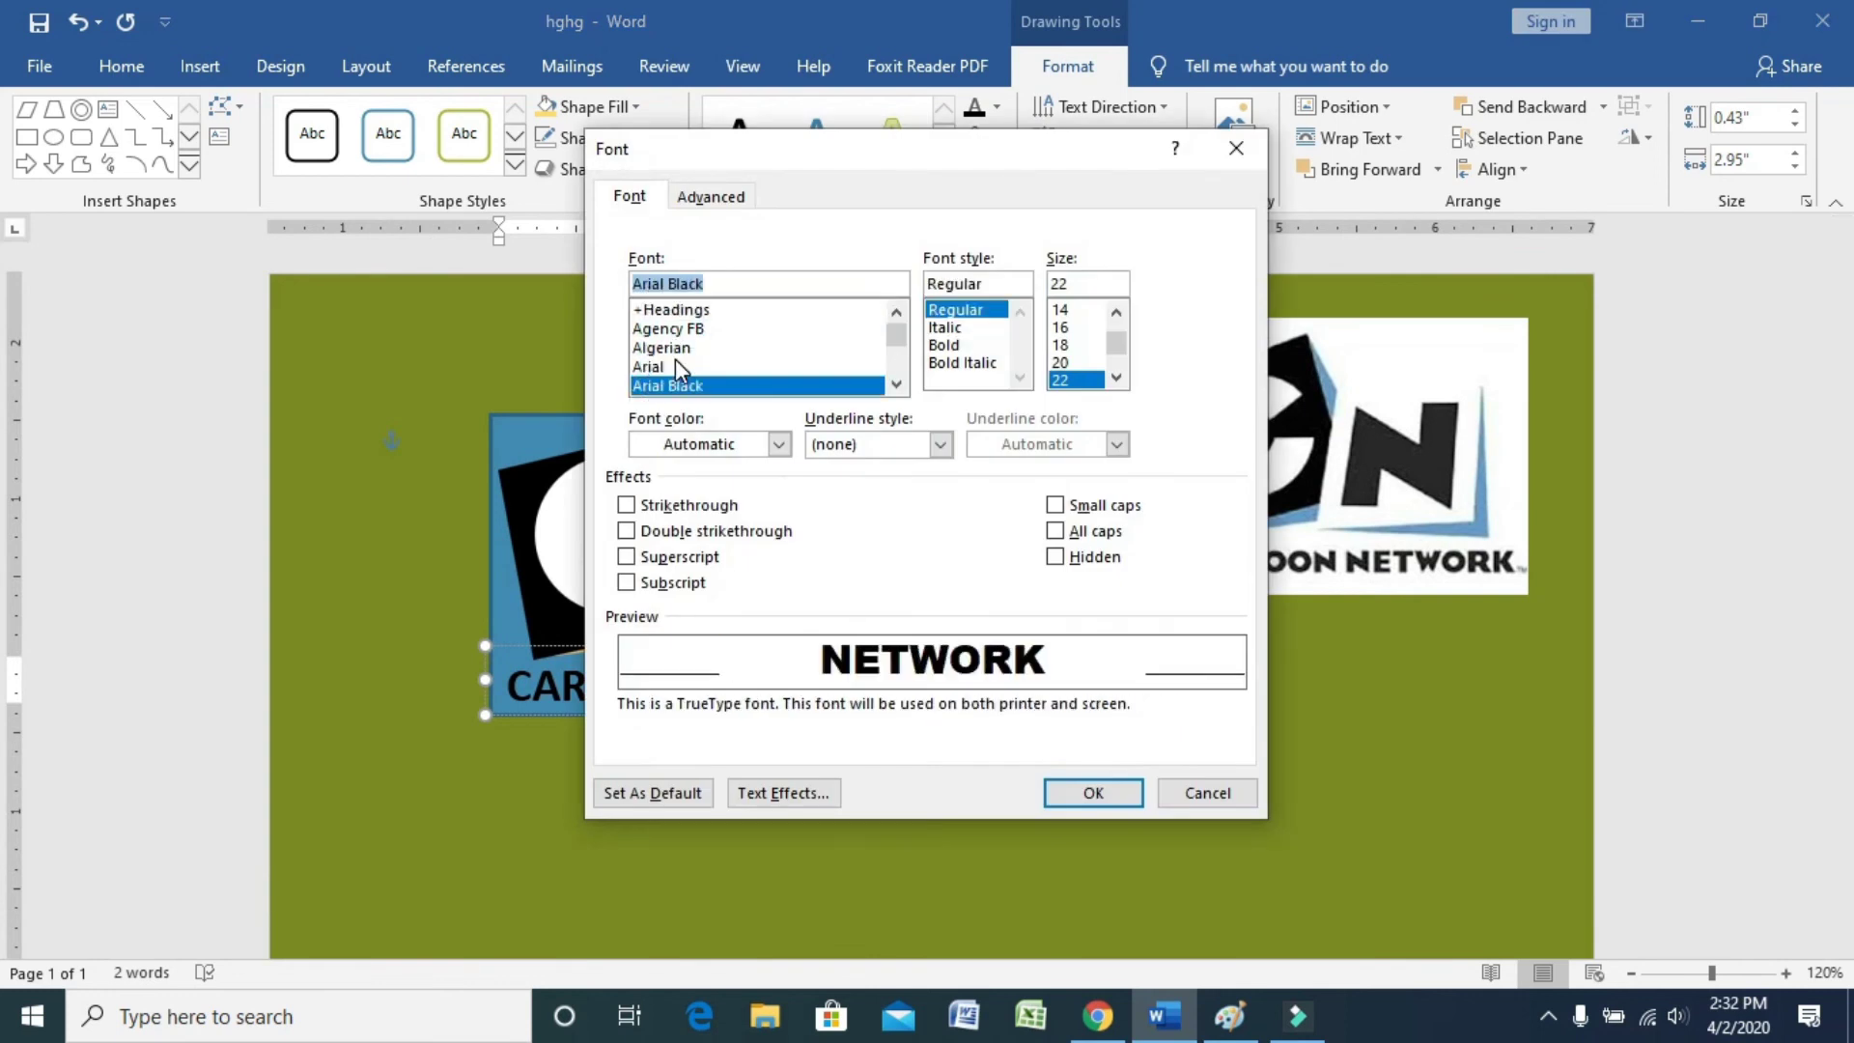
key("Down")
left_click(675, 366)
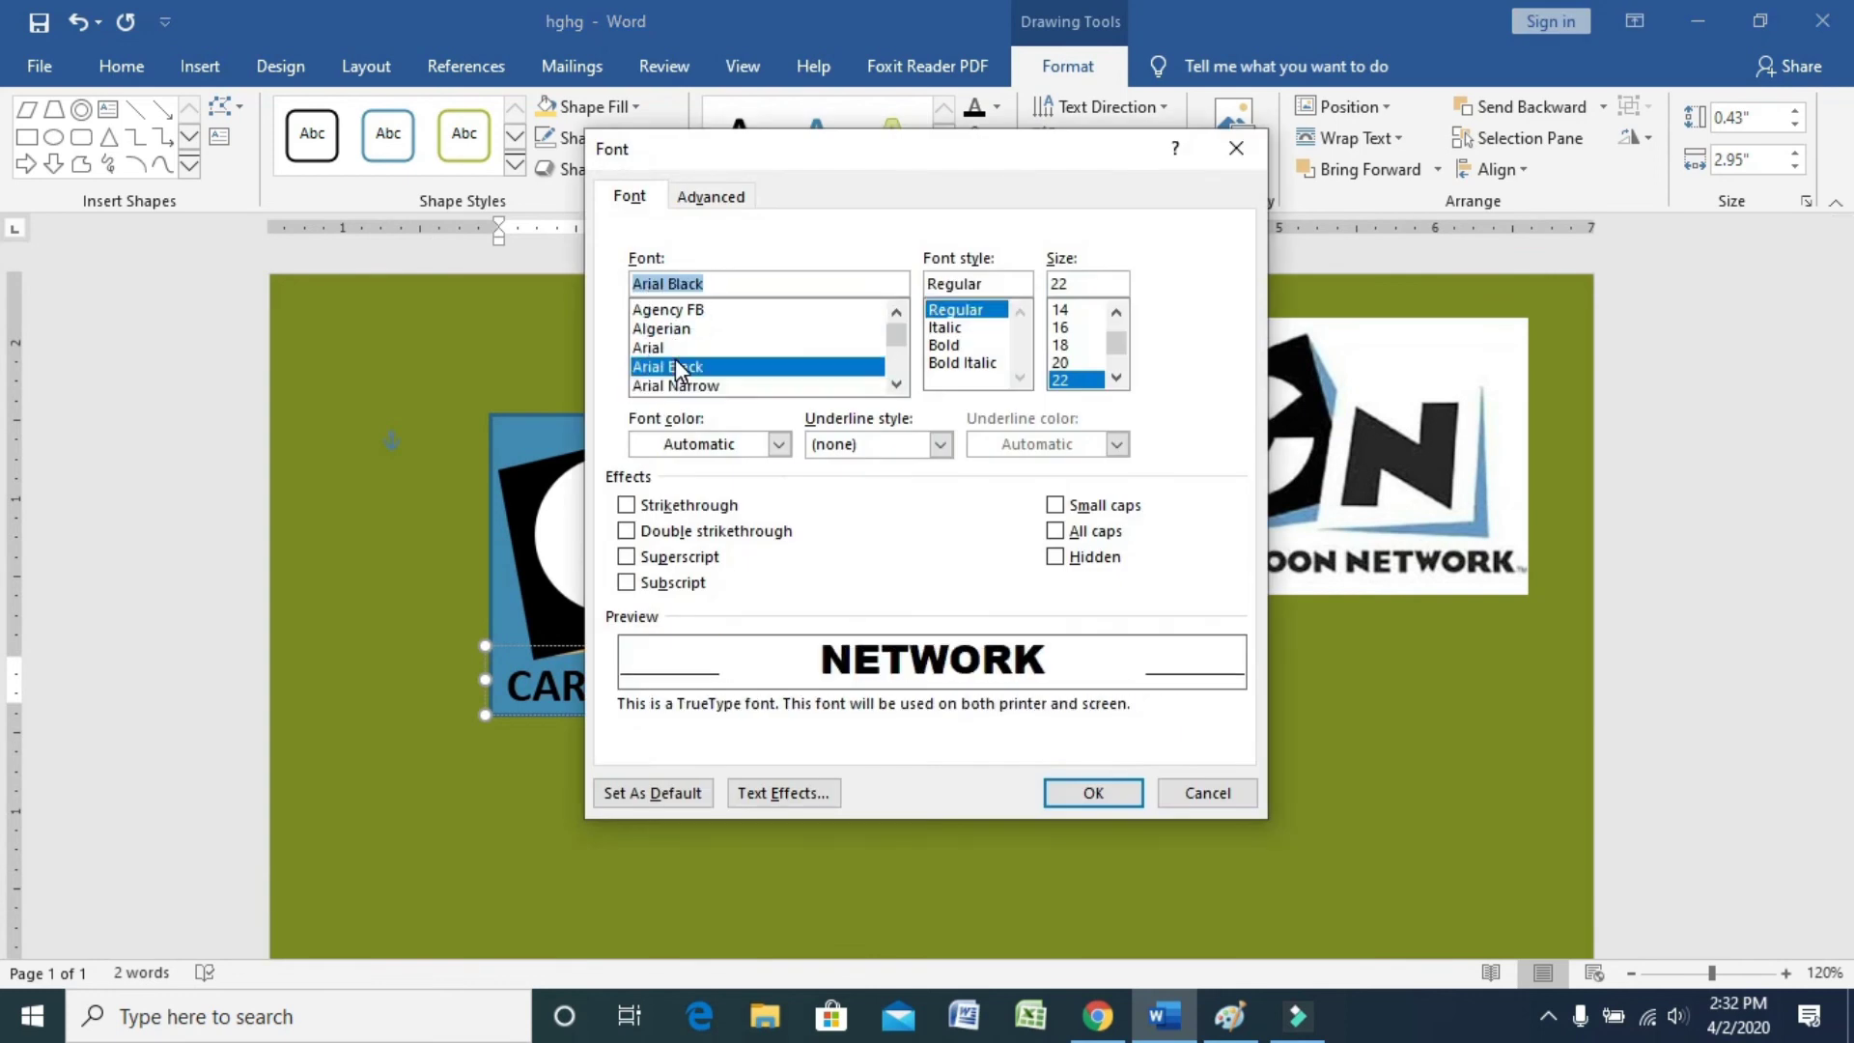
left_click(1073, 794)
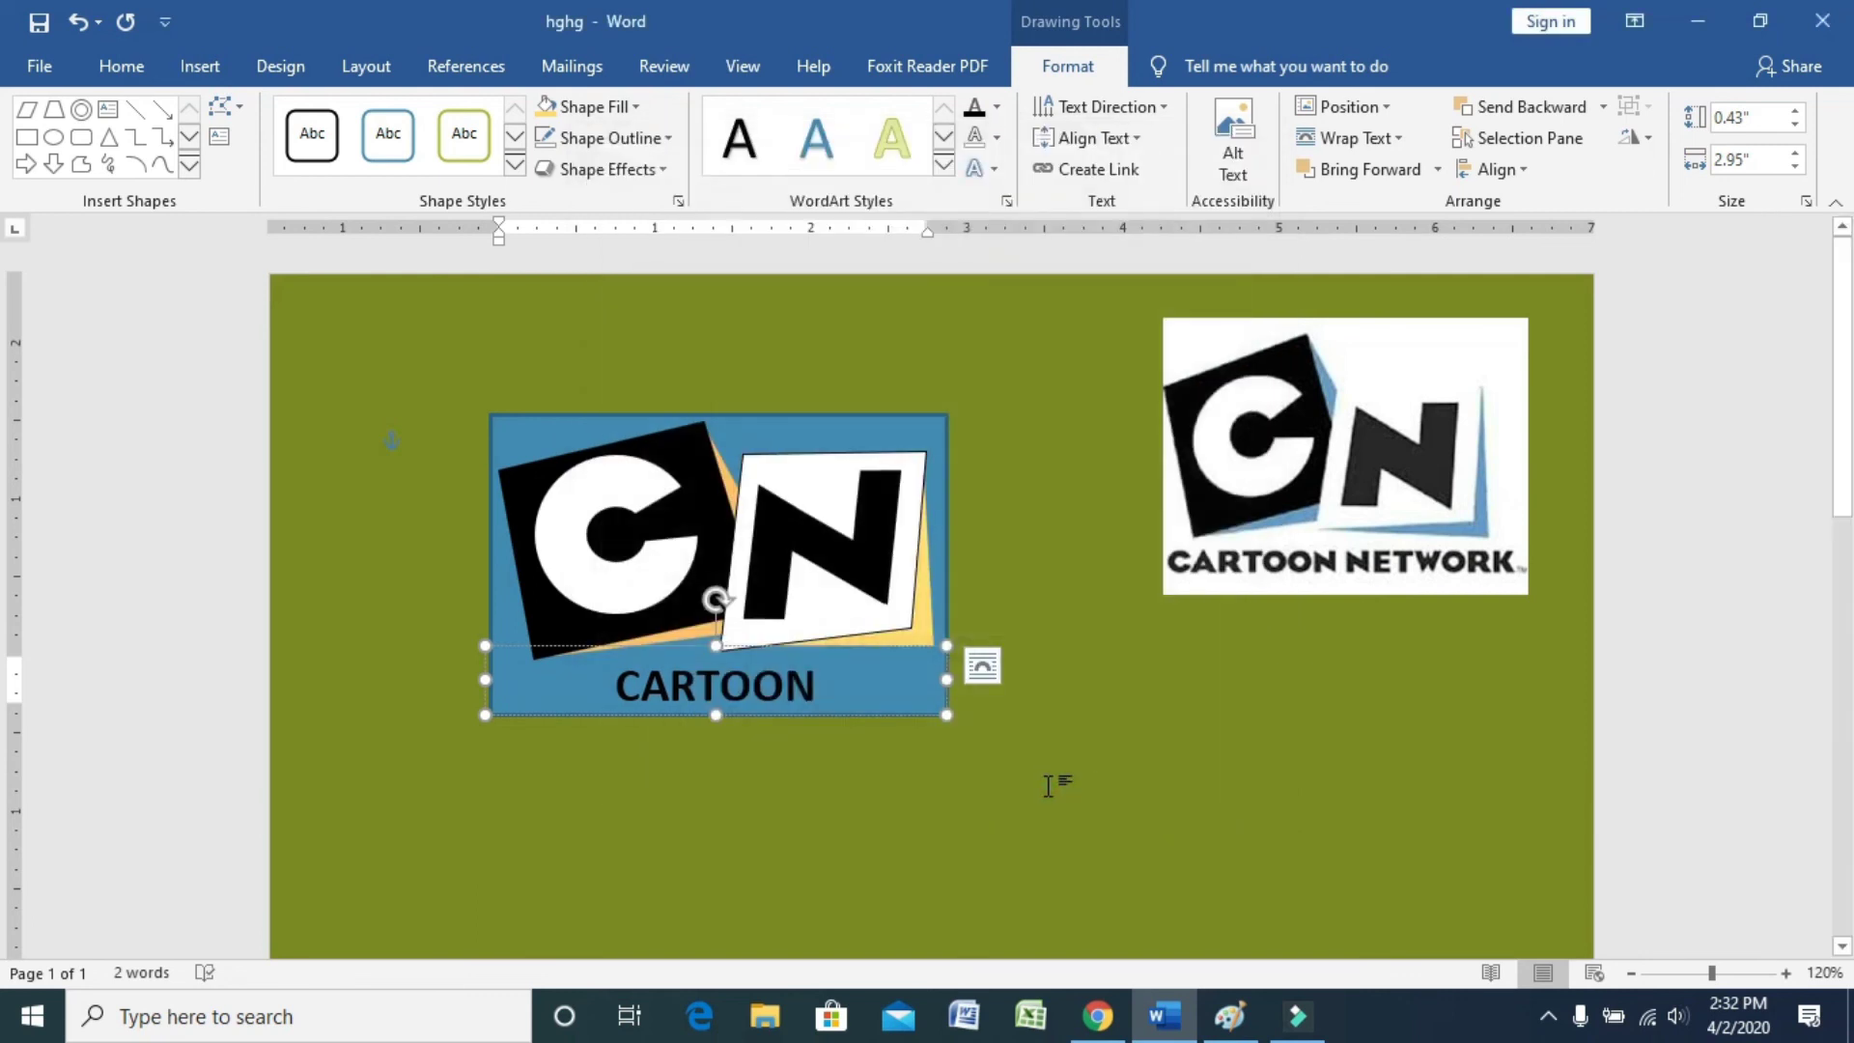
Step: Shrink the caption text with Ctrl+[ so it fits on one line, then check NETWORK's font
triple_click(903, 682)
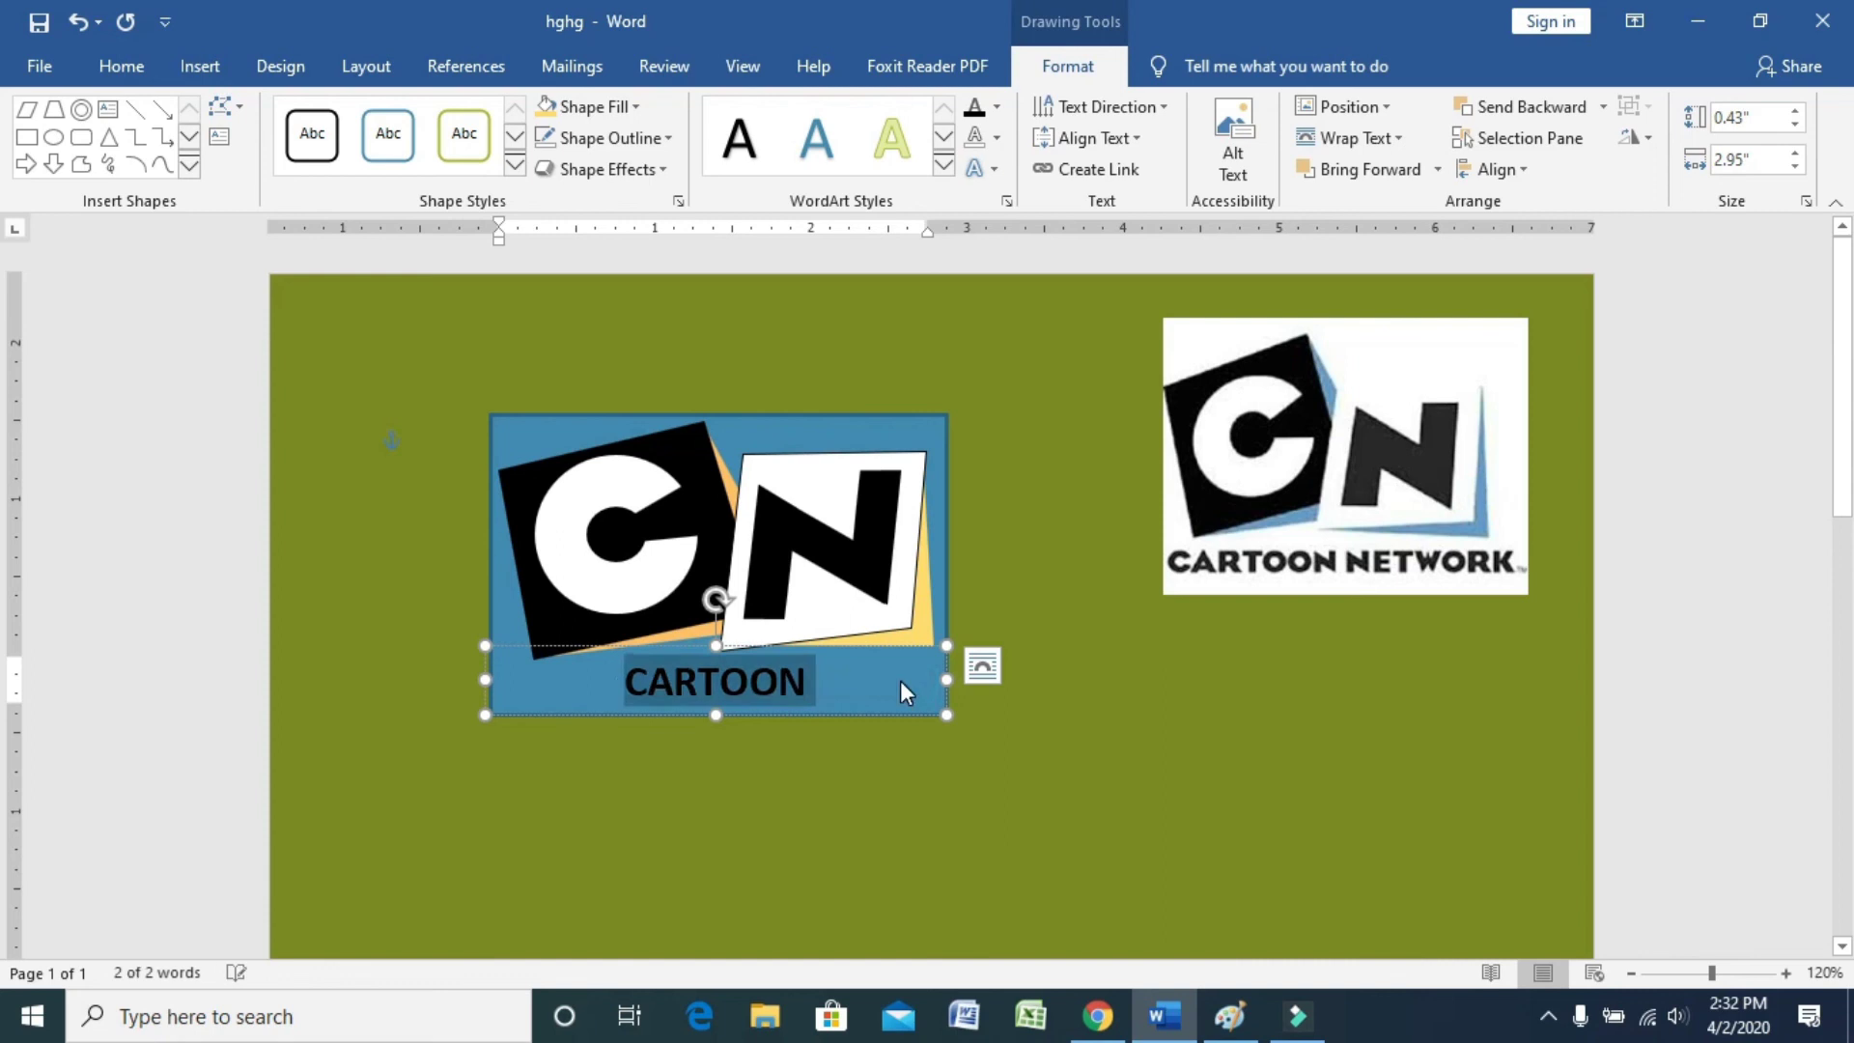
key("ctrl+bracketleft")
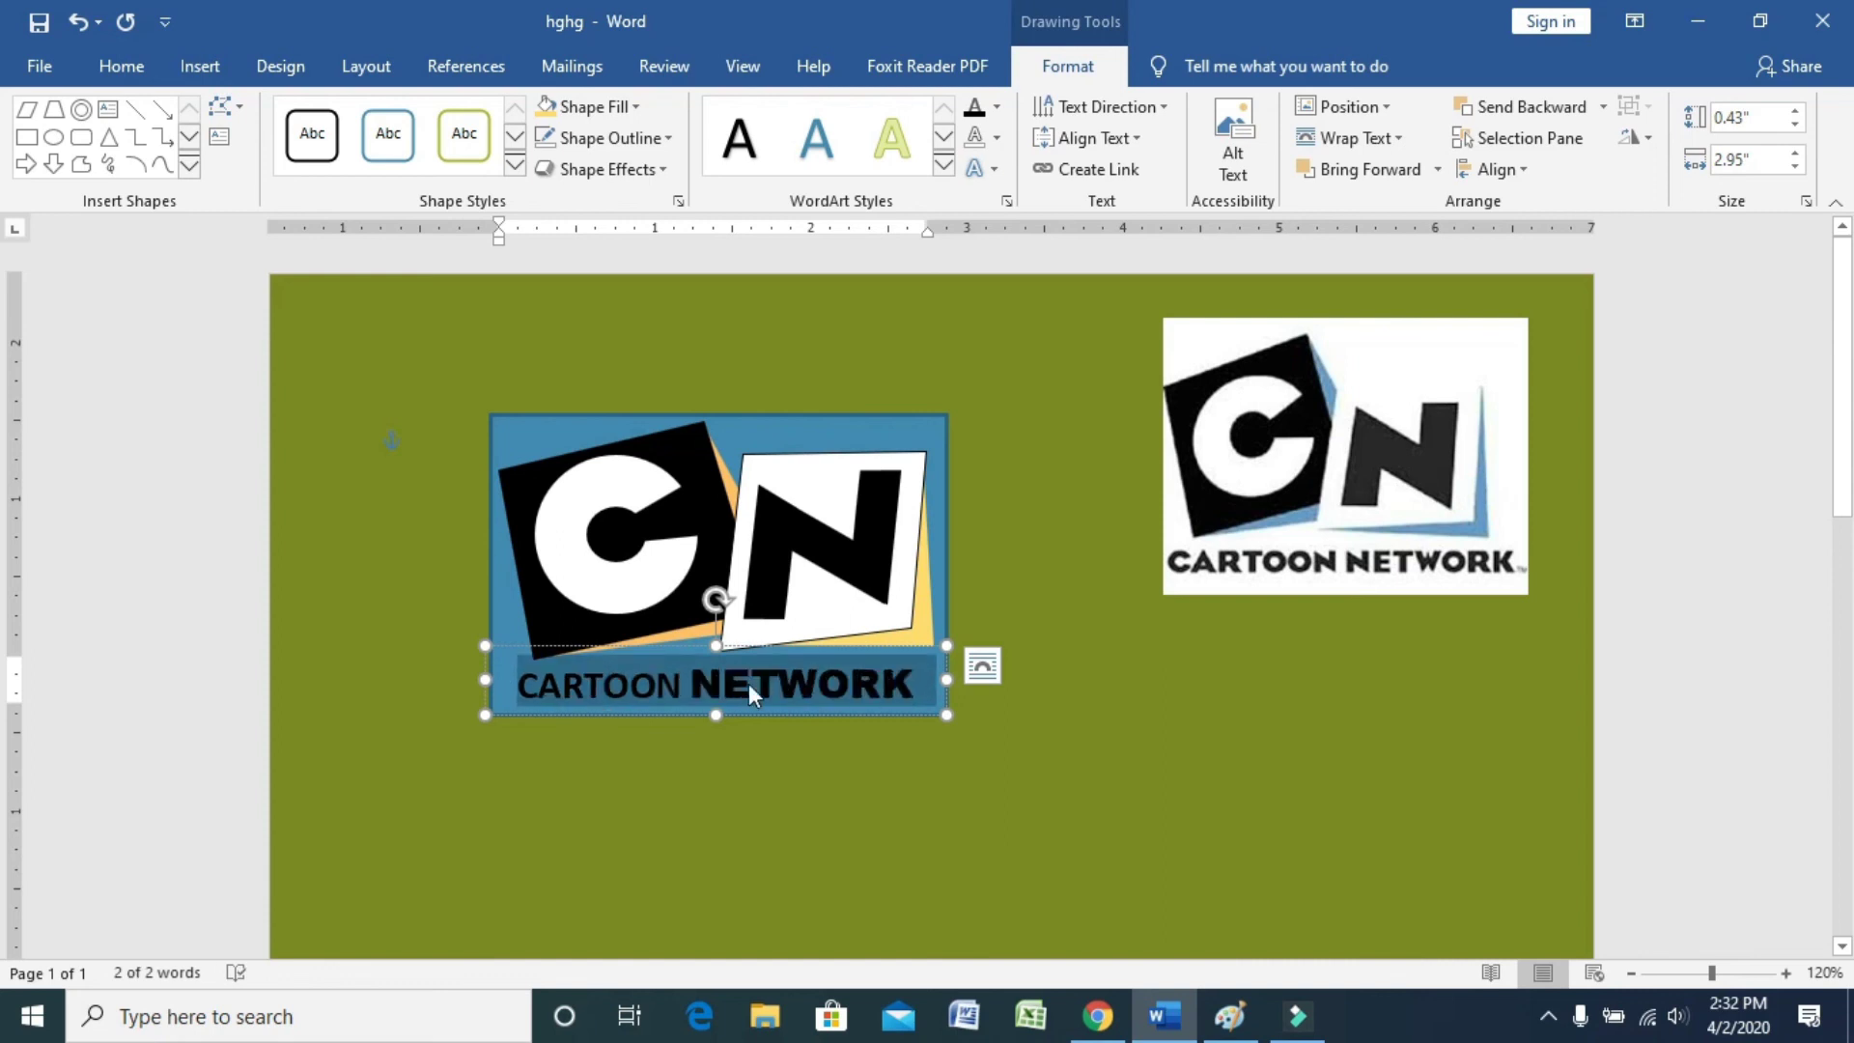
left_click_drag(688, 682, 651, 680)
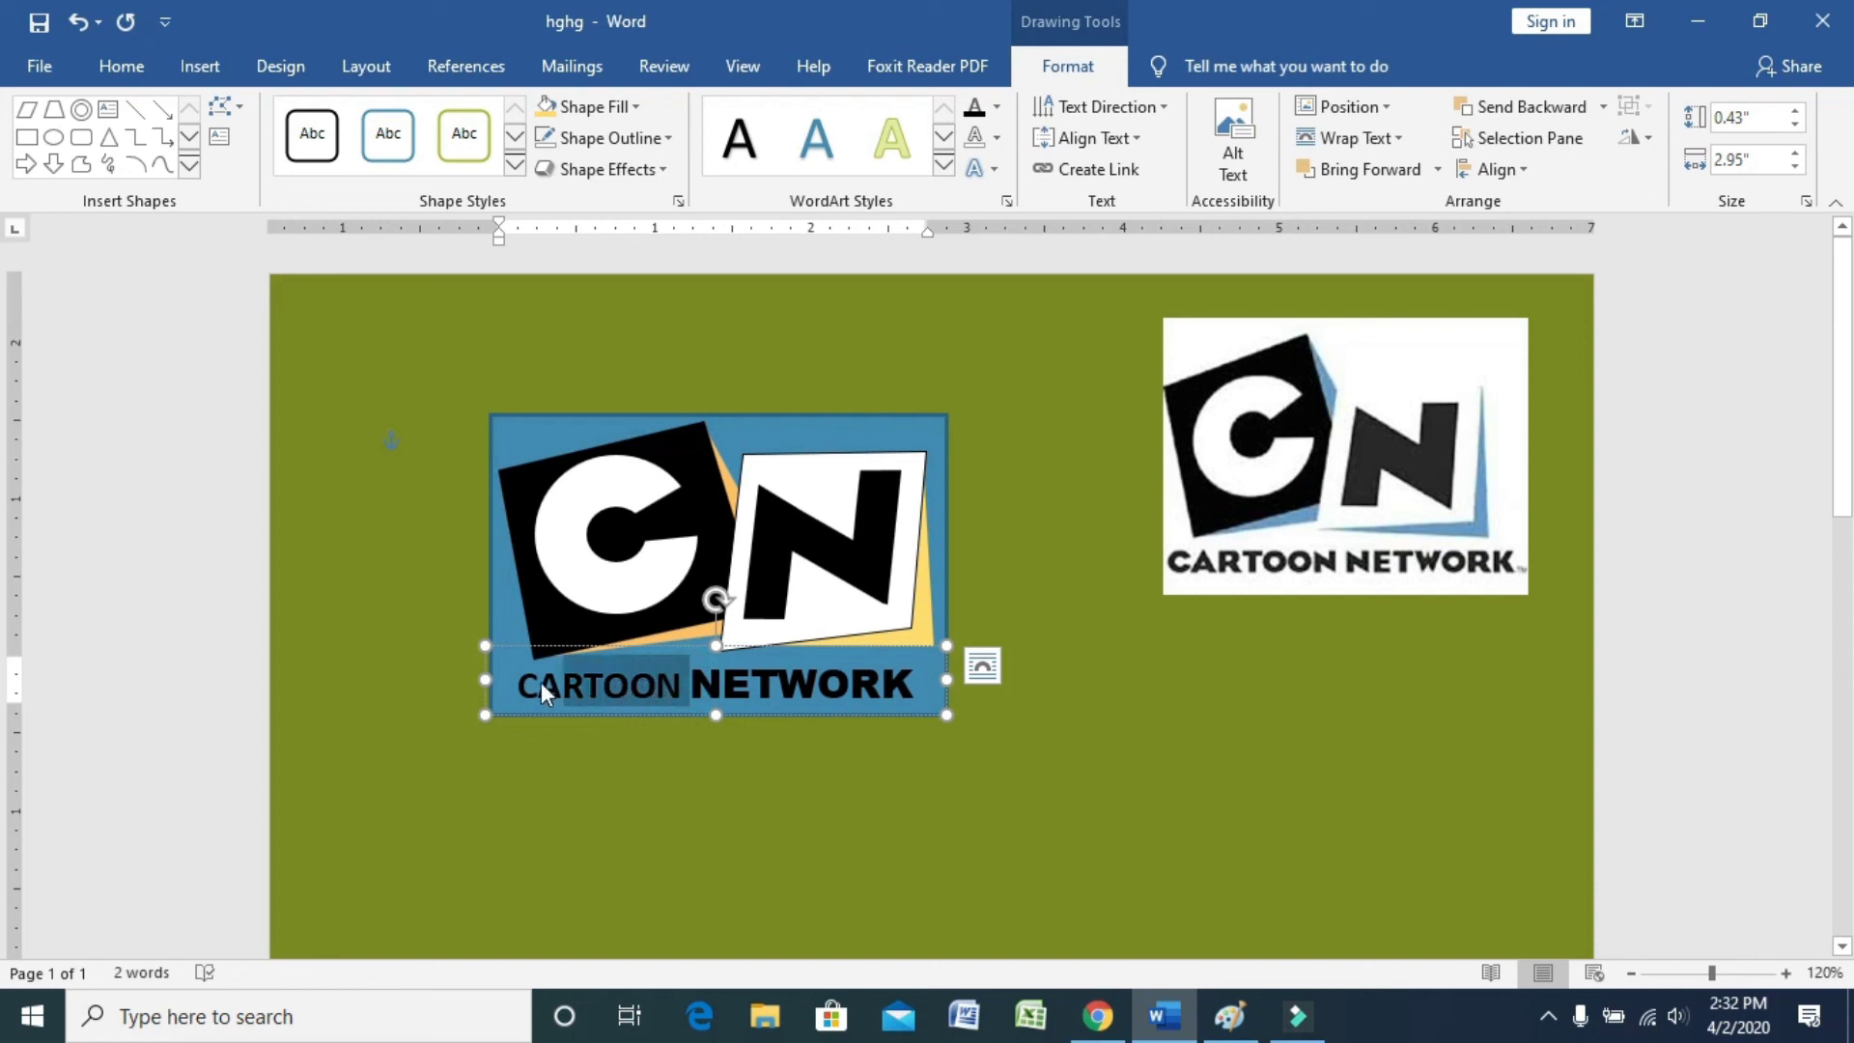
left_click(916, 685)
left_click_drag(915, 686, 829, 692)
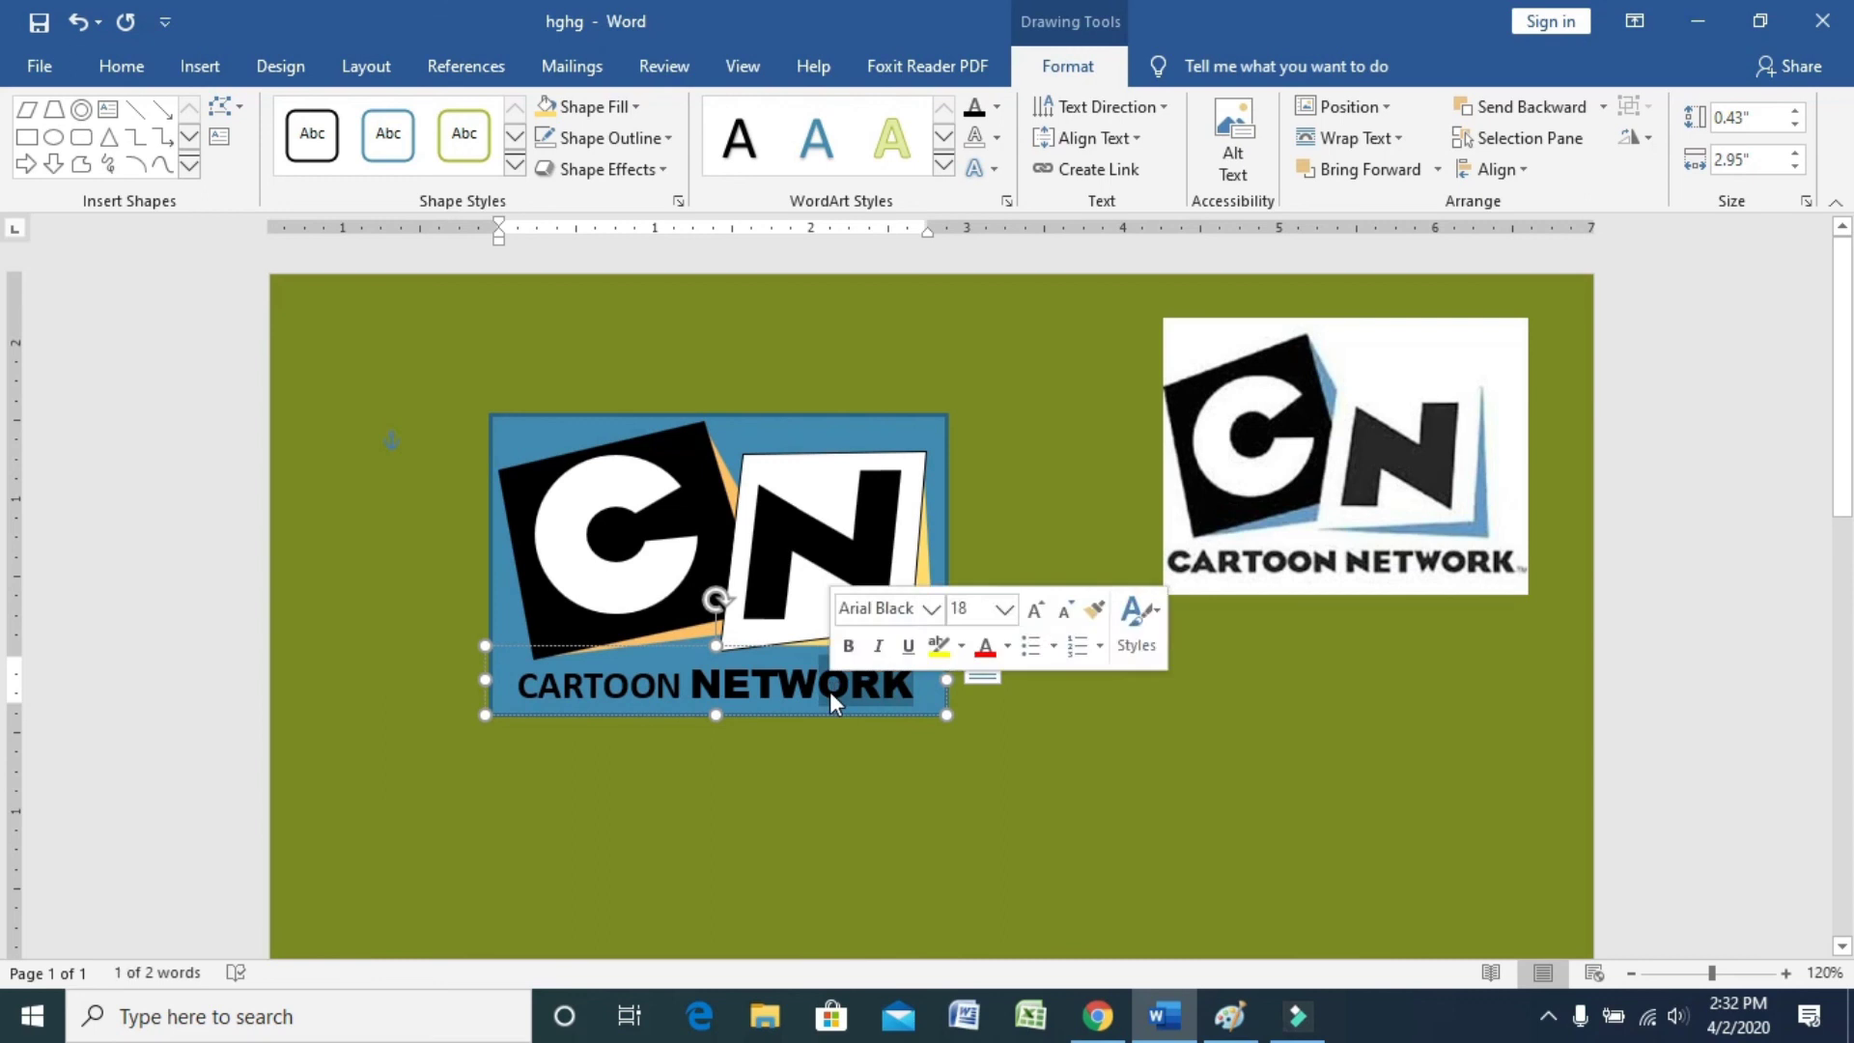
left_click(829, 687)
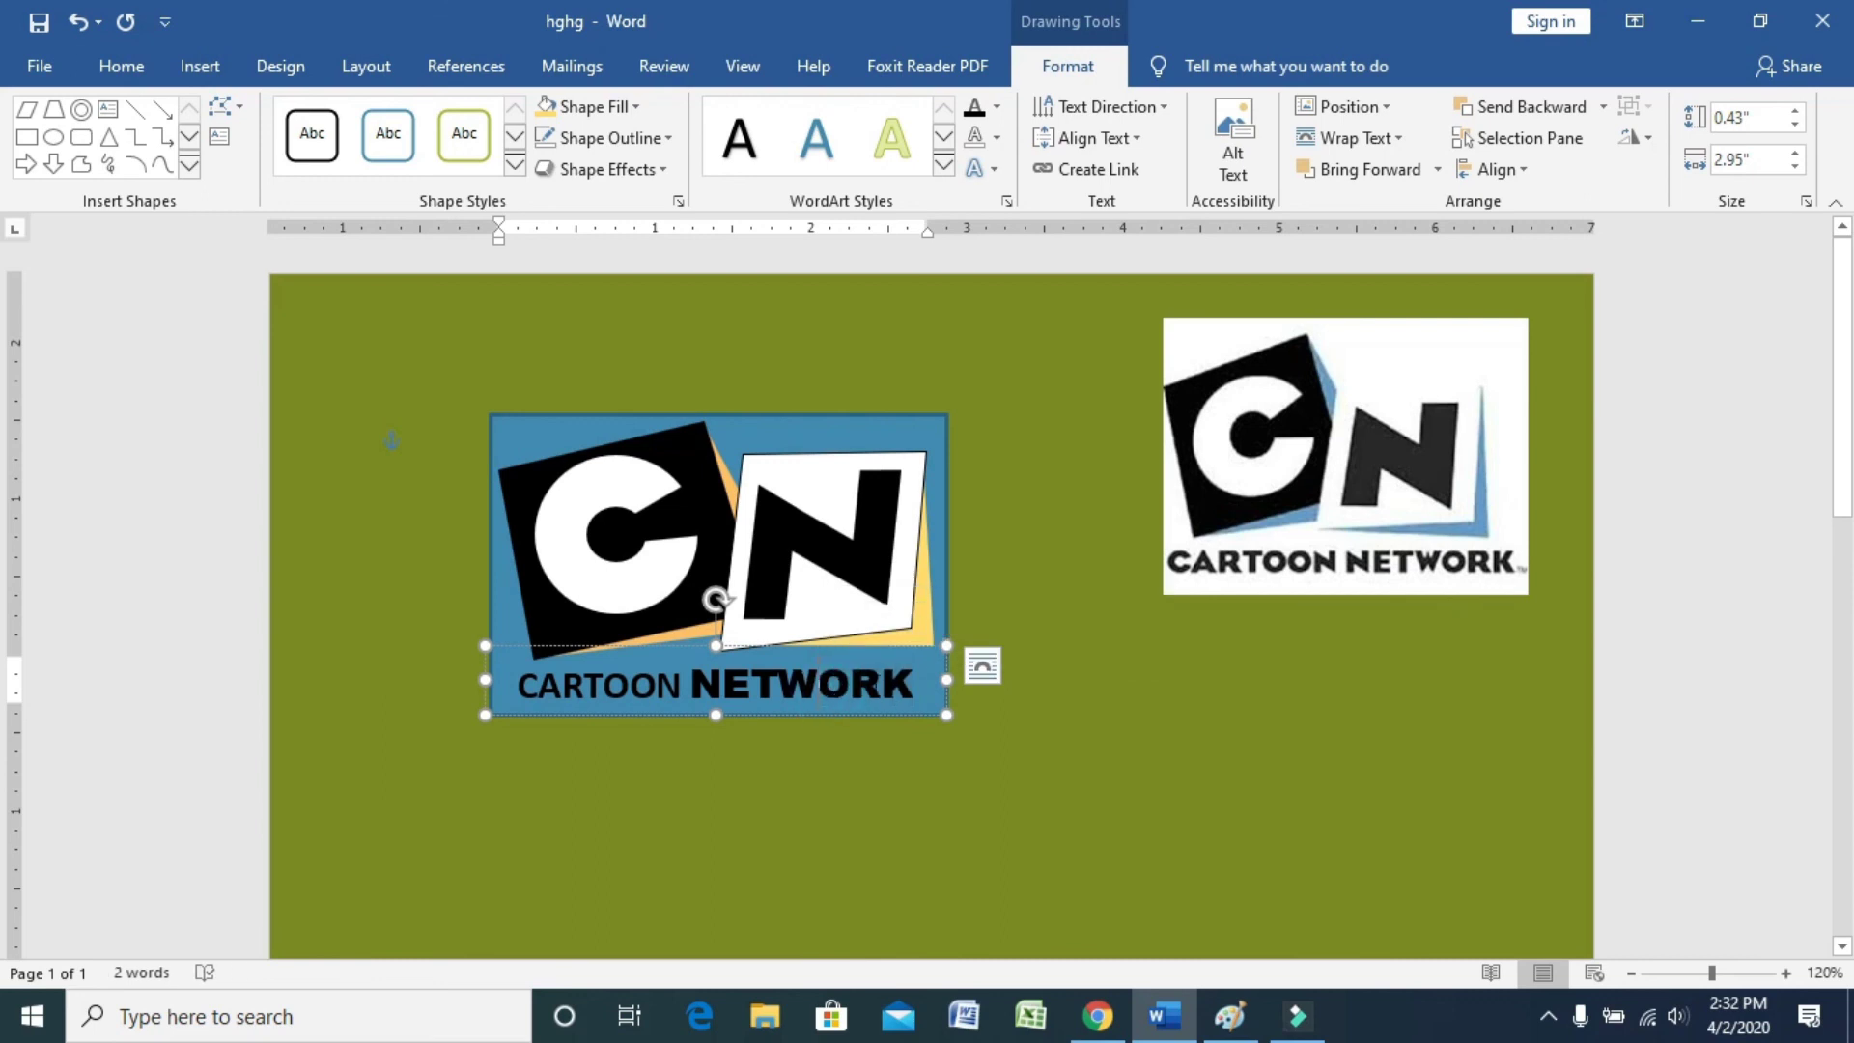
Step: Select the entire CARTOON NETWORK caption and apply Arial Black so CARTOON matches NETWORK
left_click_drag(916, 685, 628, 695)
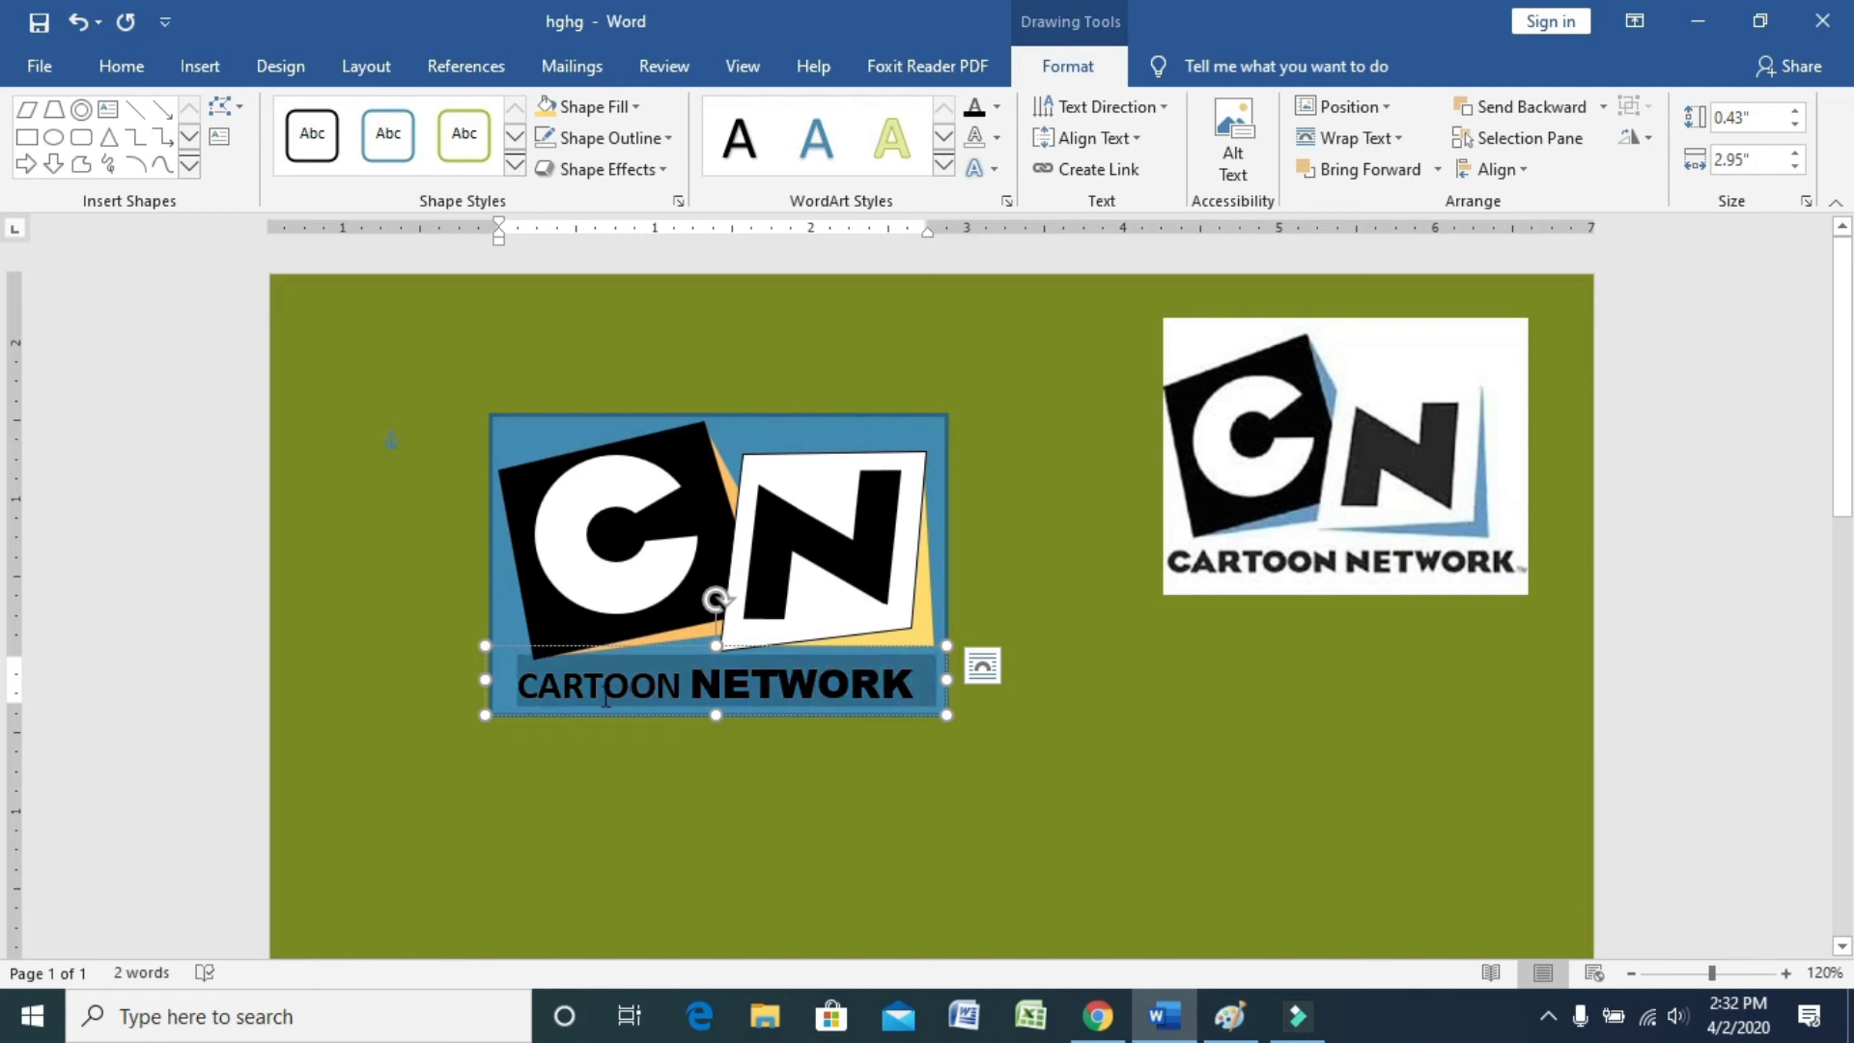
key("ctrl+d")
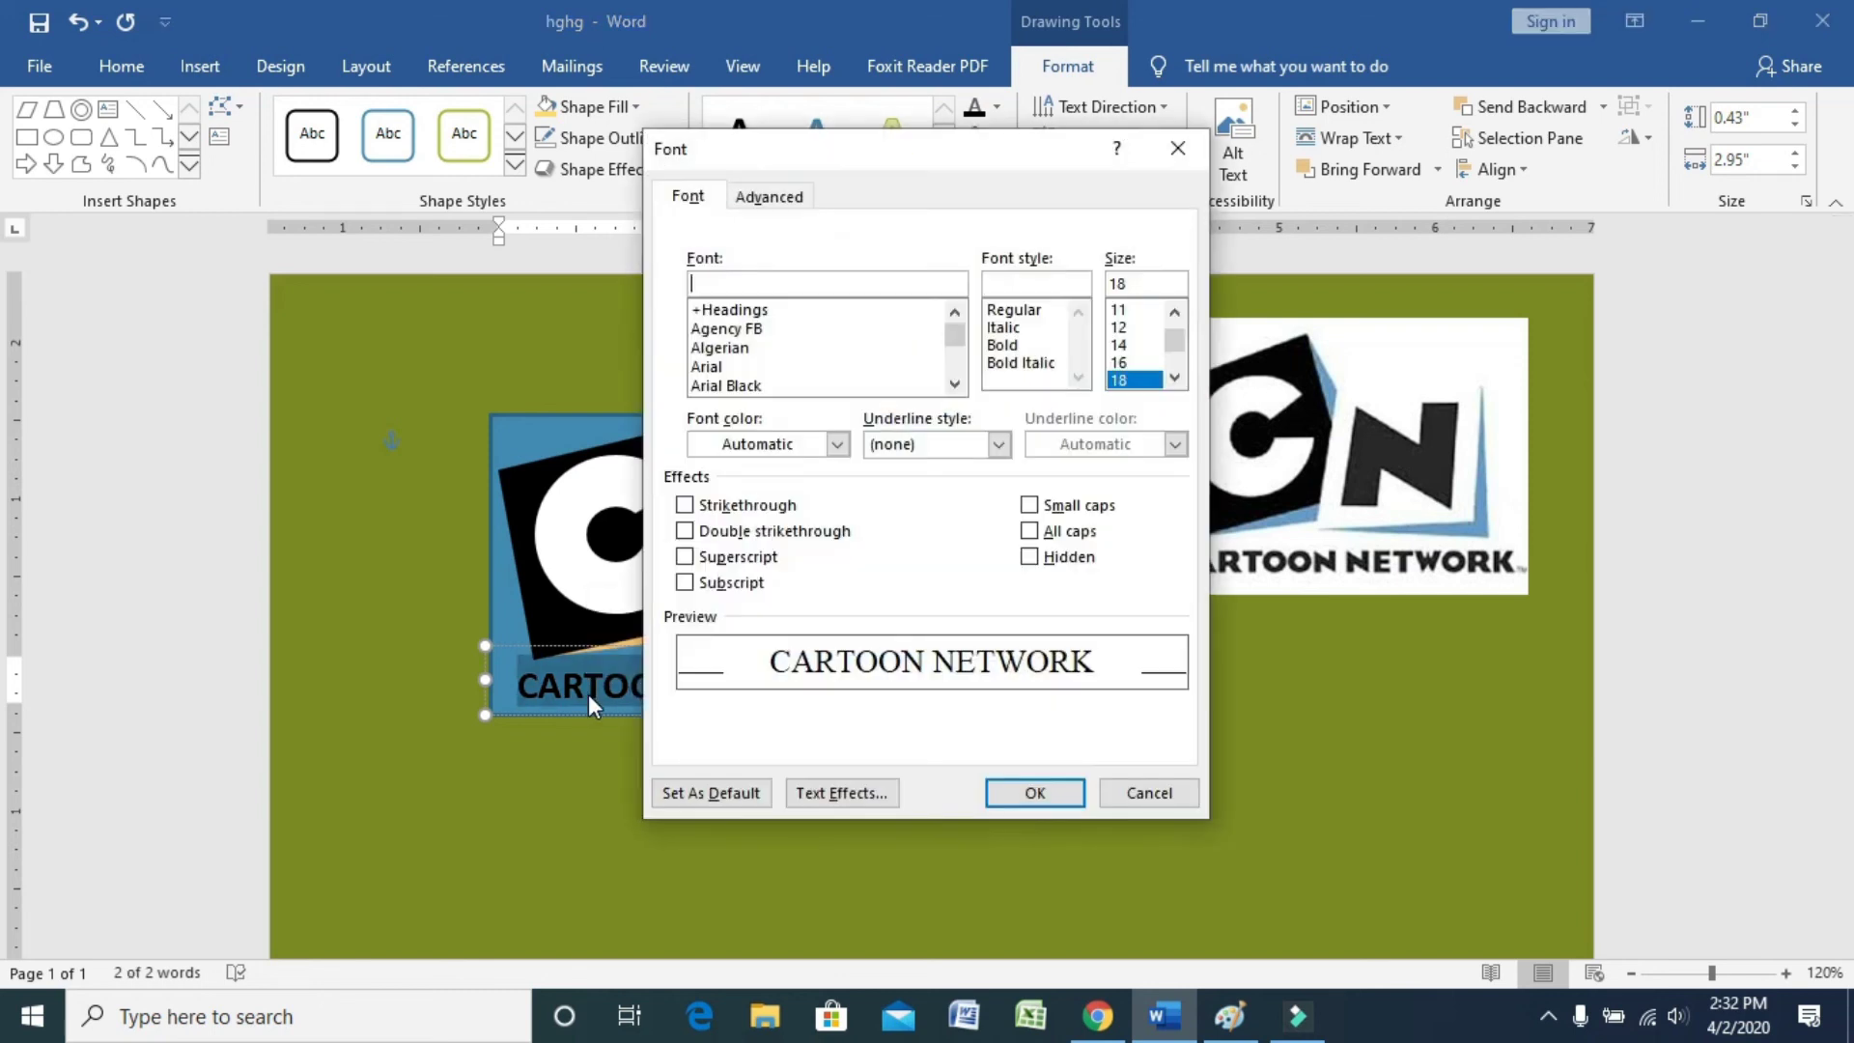
left_click(710, 385)
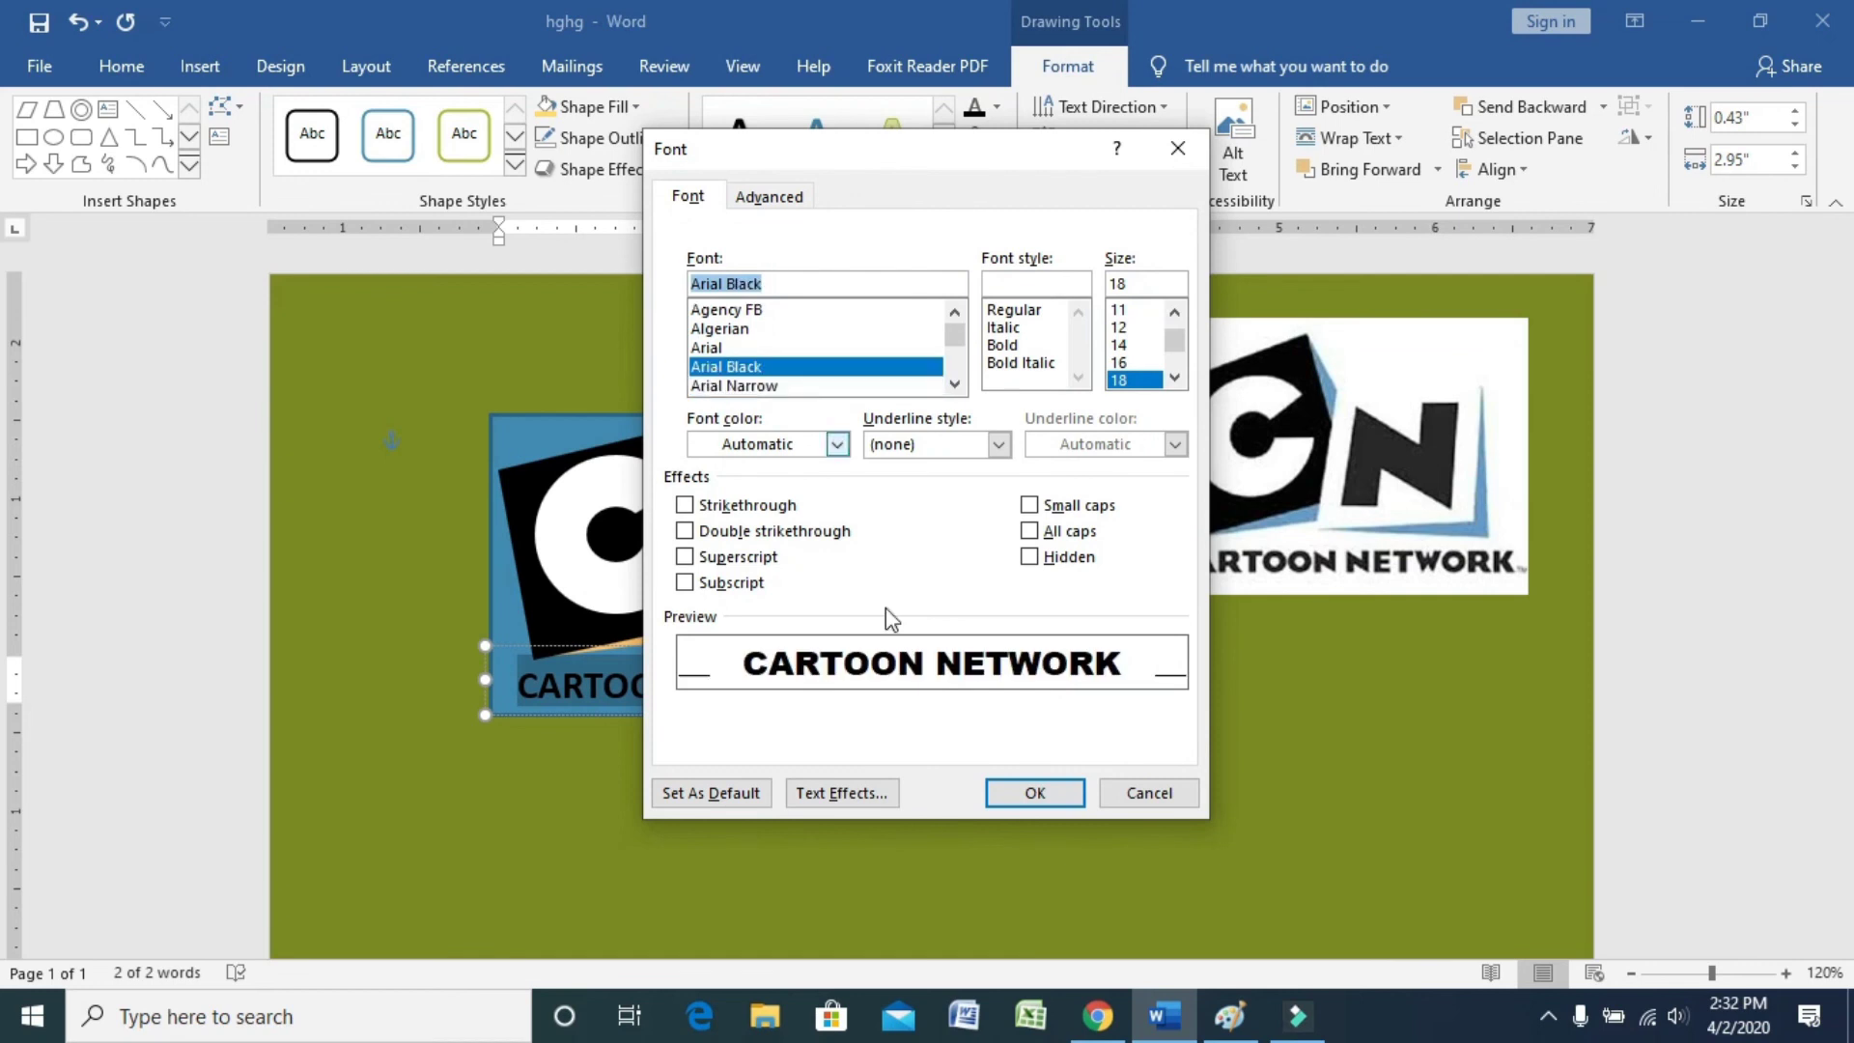
left_click(1032, 790)
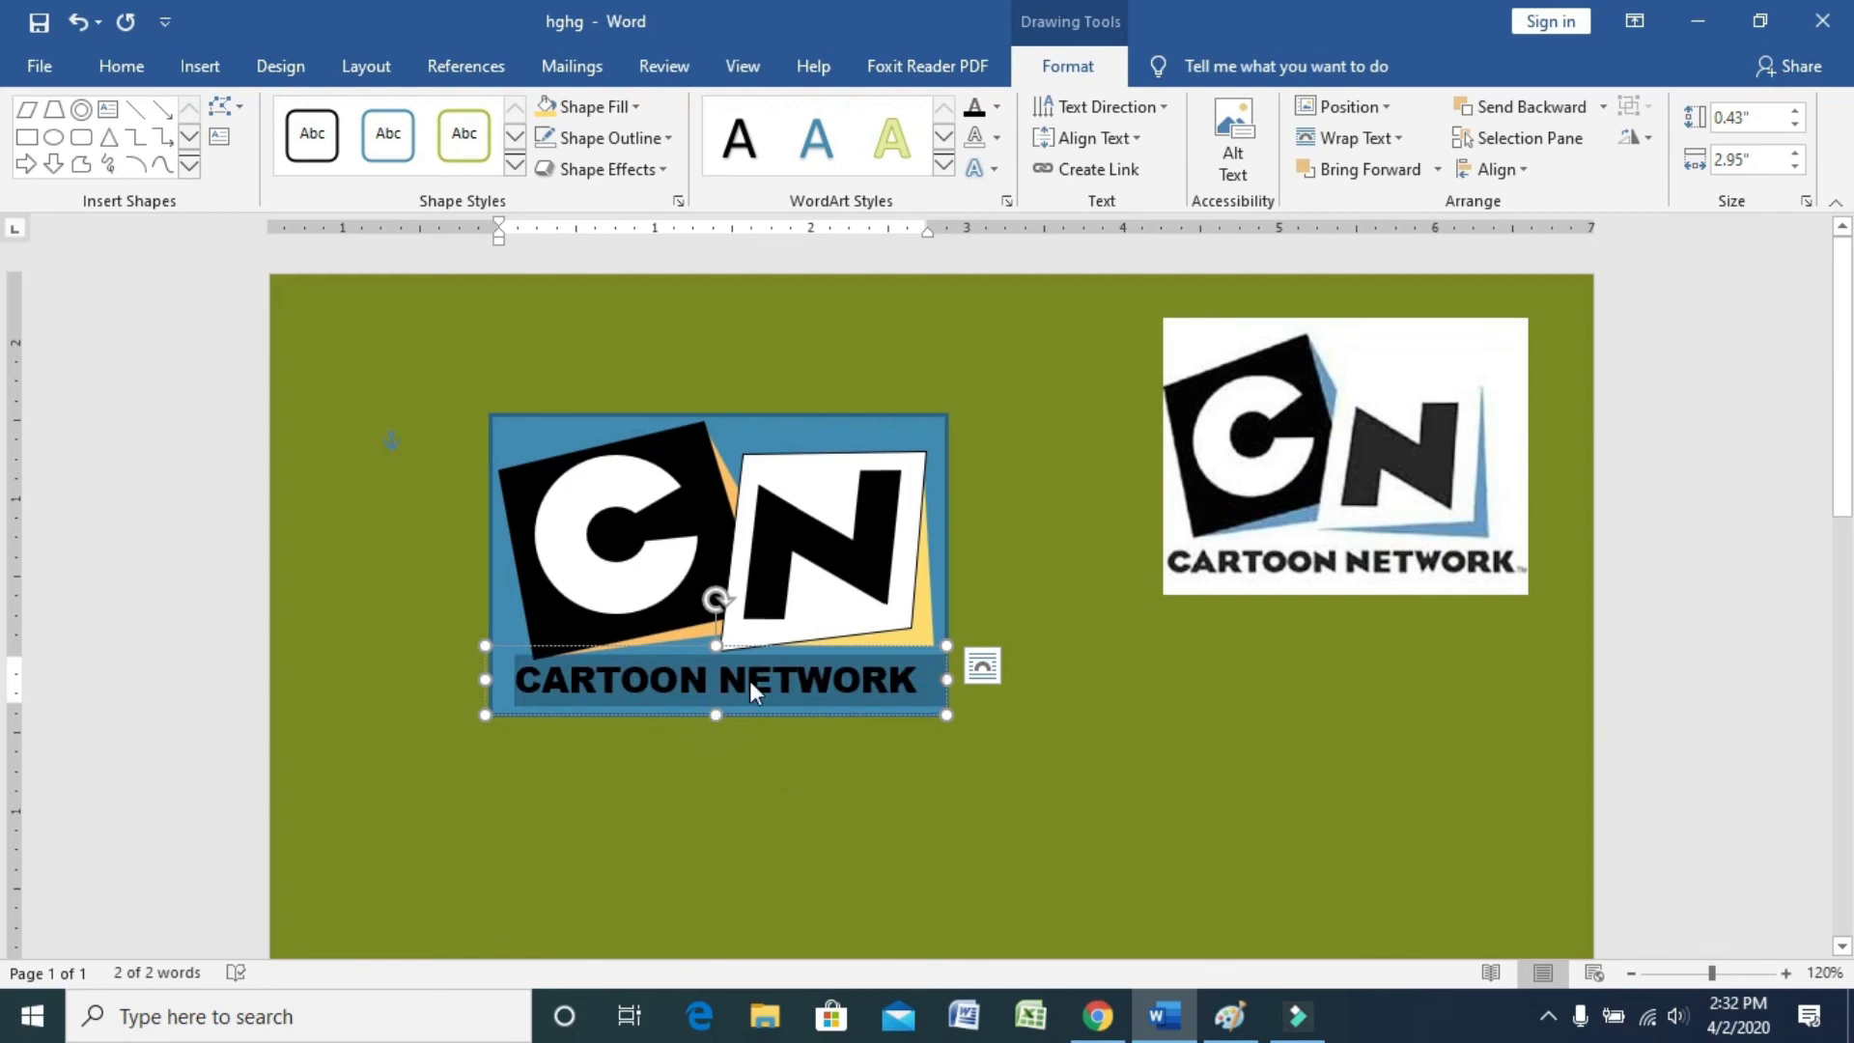
left_click(1167, 649)
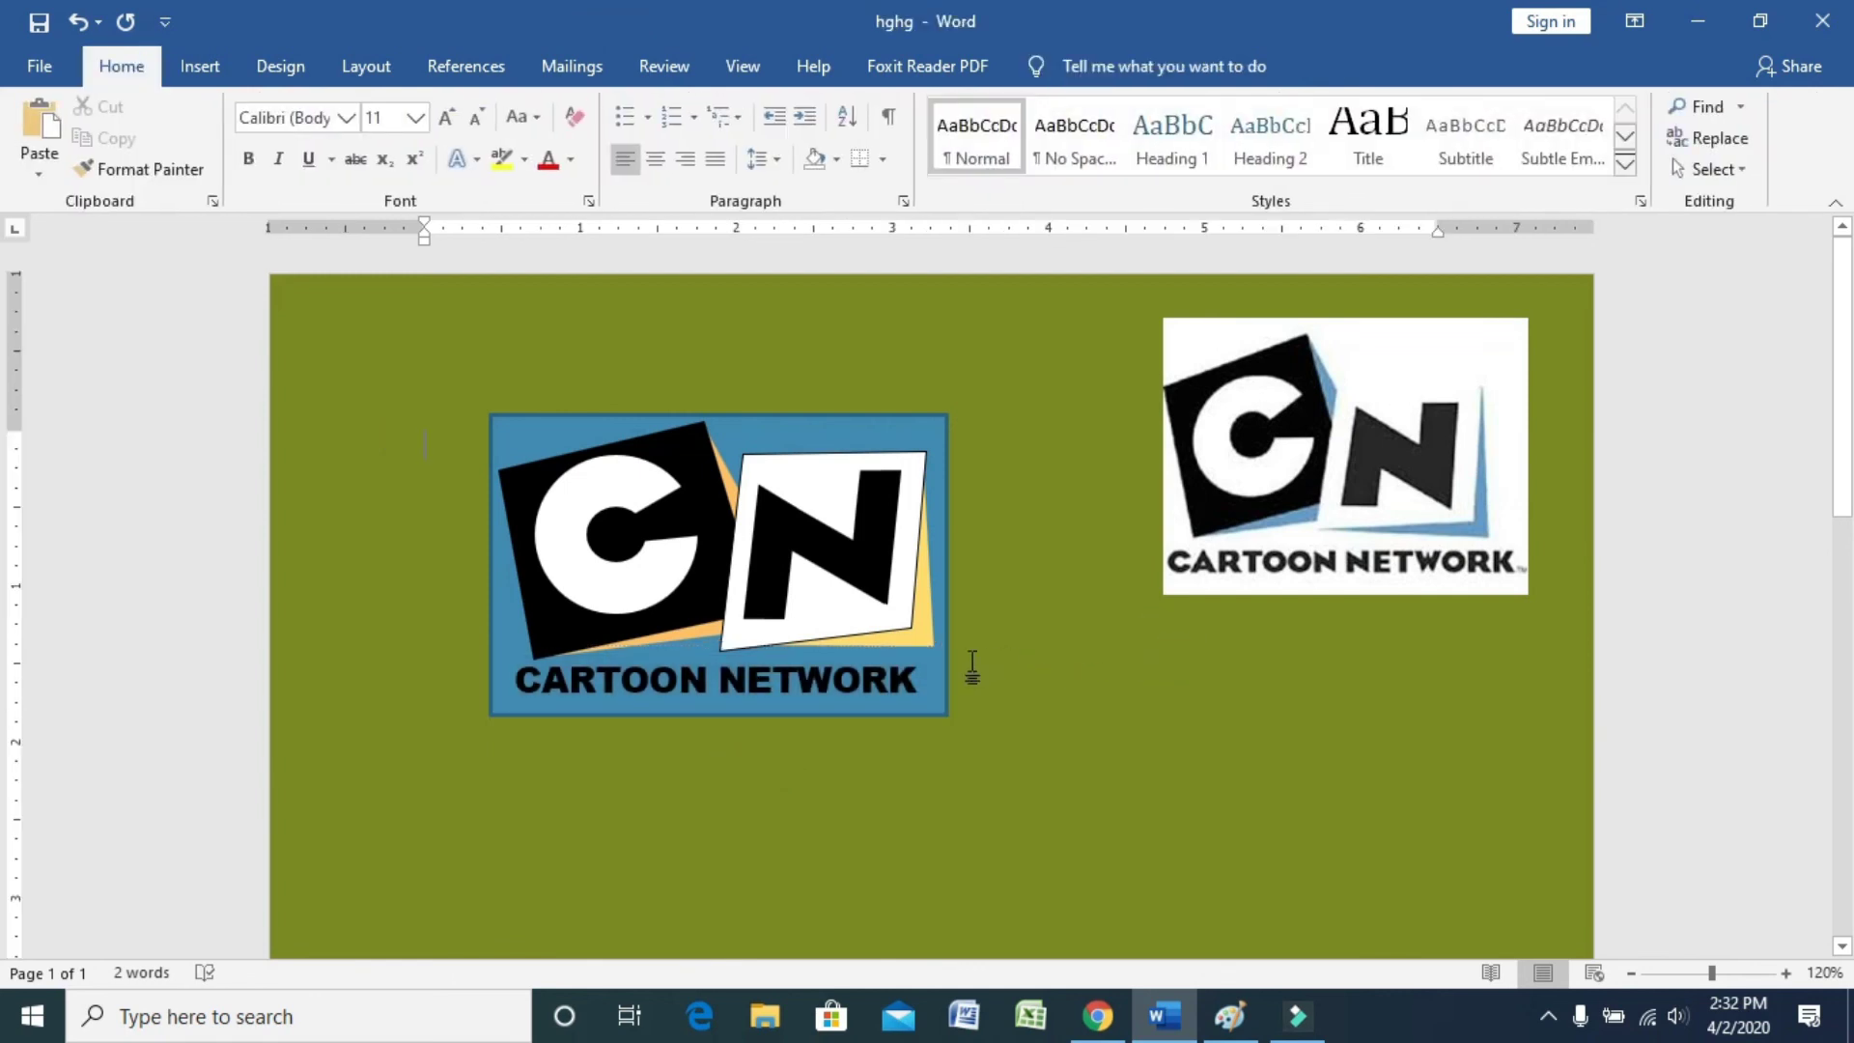